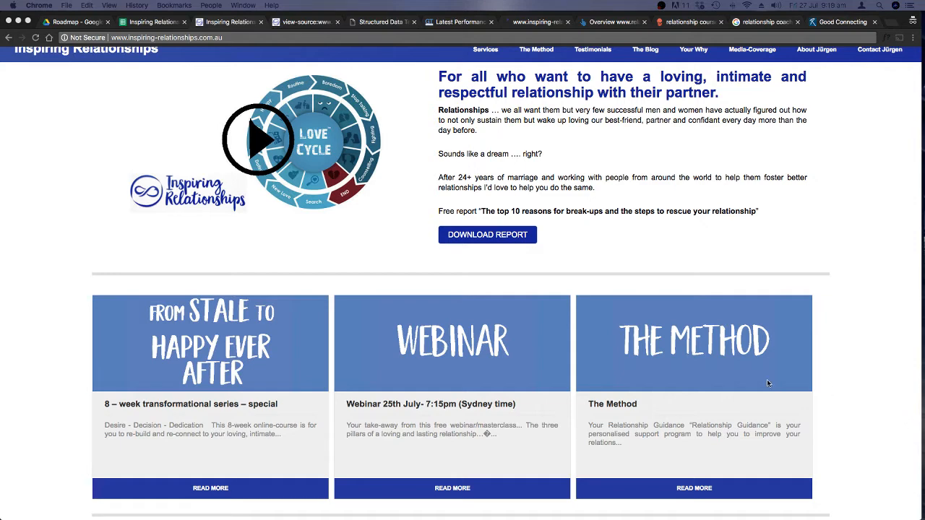
pyautogui.scroll(1, 767, 383)
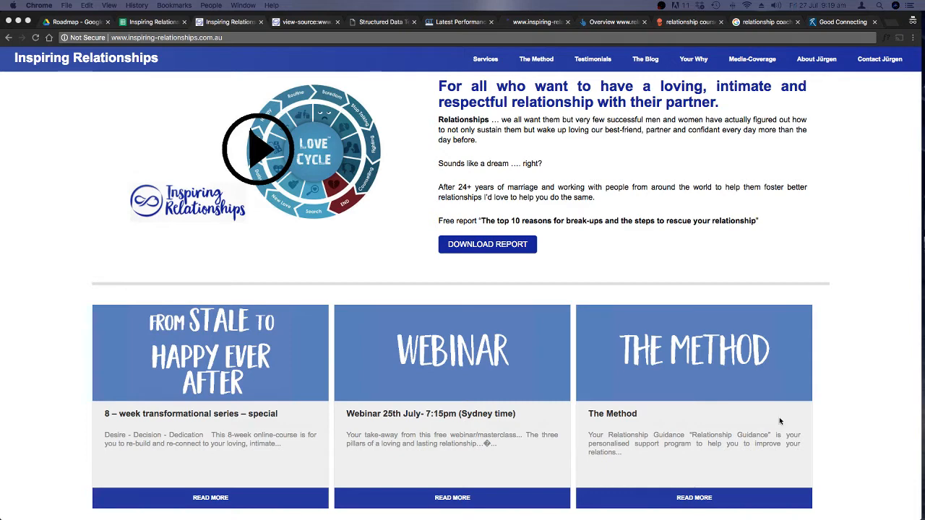
pyautogui.scroll(-1, 779, 427)
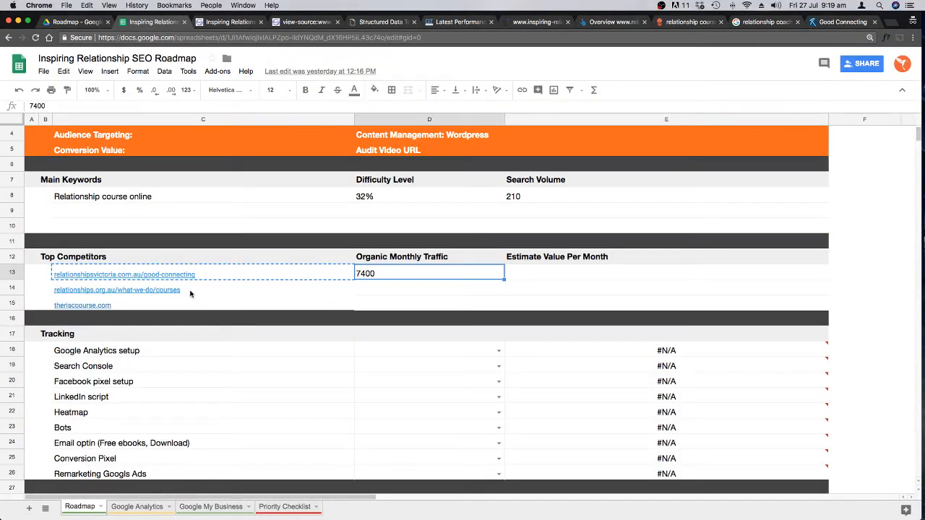
# Step: Review the main keyword "Relationship course online" in the SEO roadmap sheet against its KWFinder difficulty and search results
pyautogui.click(206, 197)
pyautogui.scroll(3, 253, 231)
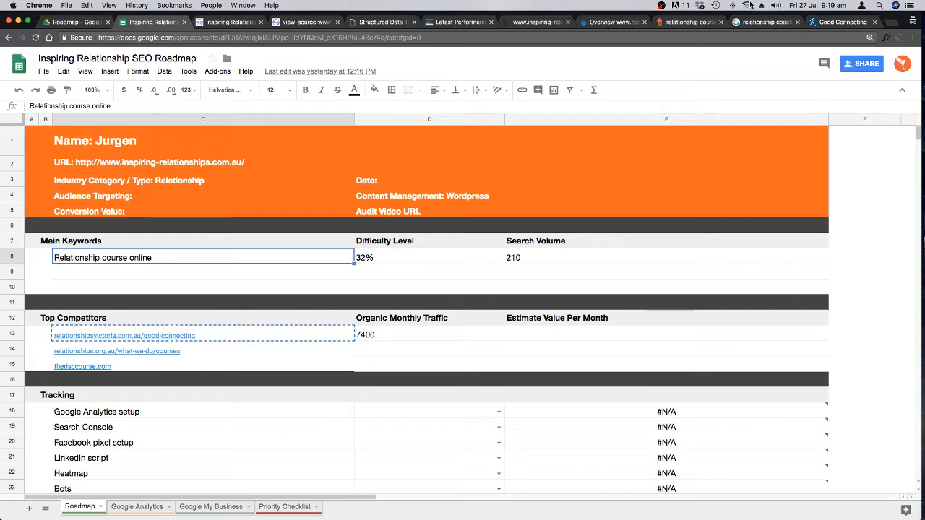
pyautogui.click(682, 22)
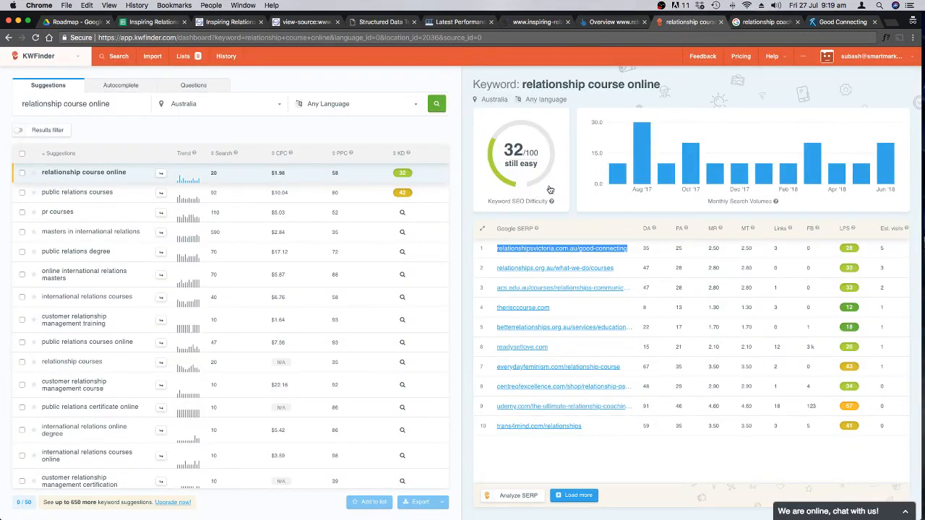
pyautogui.click(153, 23)
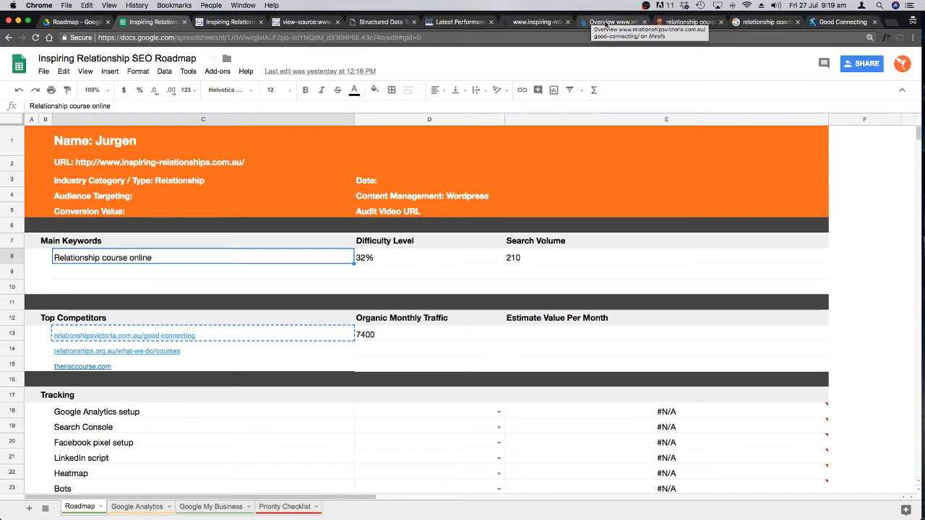
pyautogui.click(683, 24)
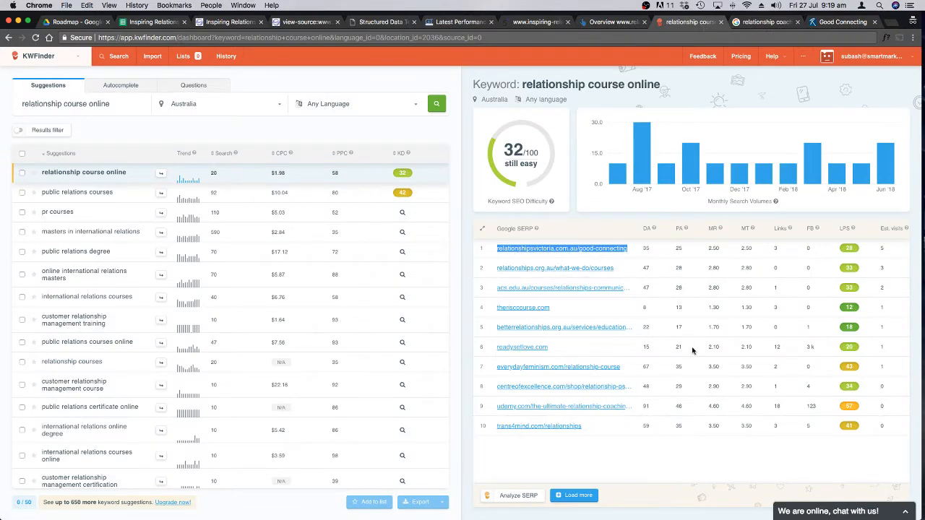
pyautogui.click(151, 22)
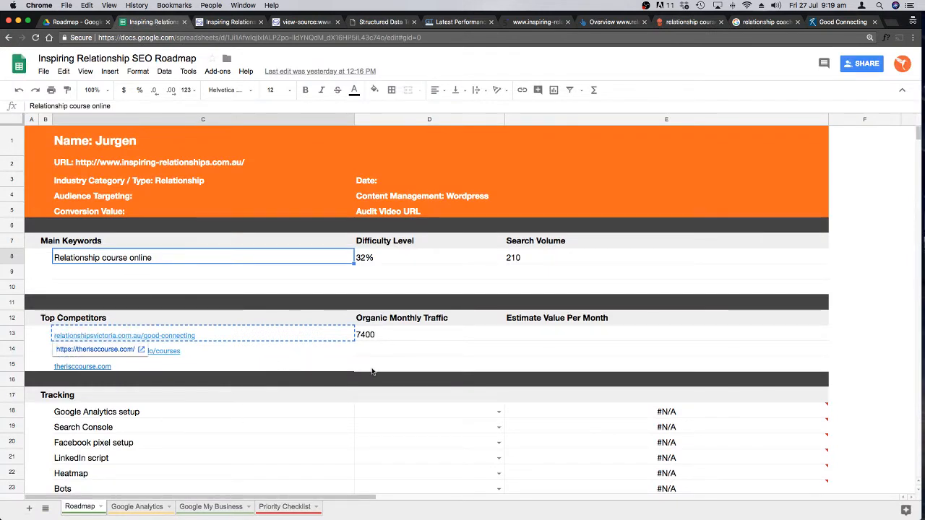
pyautogui.scroll(-2, 351, 370)
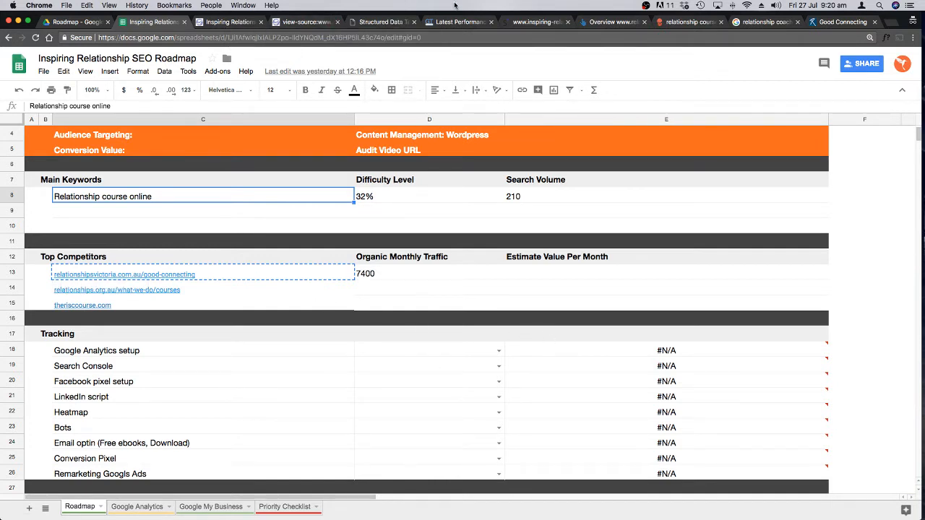
# Step: Look through the competitor's Good Connecting page on relationshipsvictoria.com.au from top to bottom
pyautogui.click(837, 22)
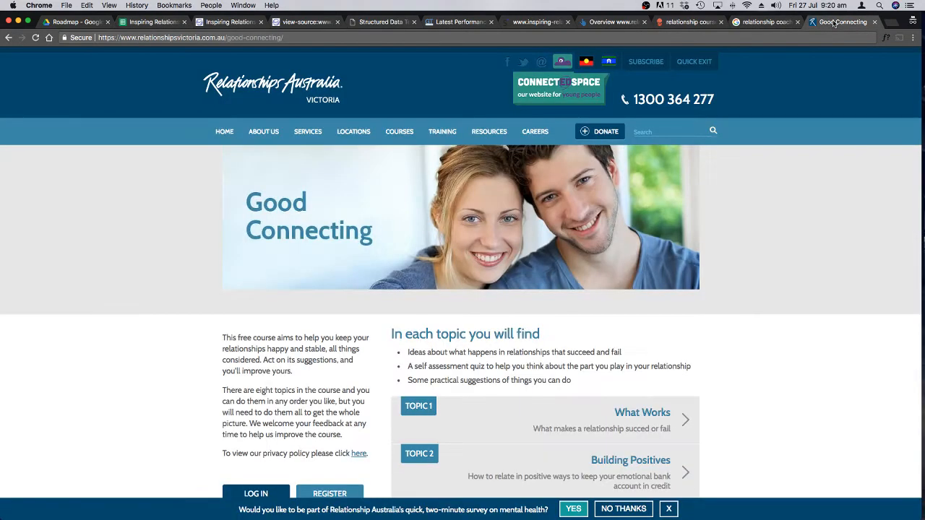
pyautogui.scroll(-15, 687, 258)
pyautogui.scroll(15, 706, 262)
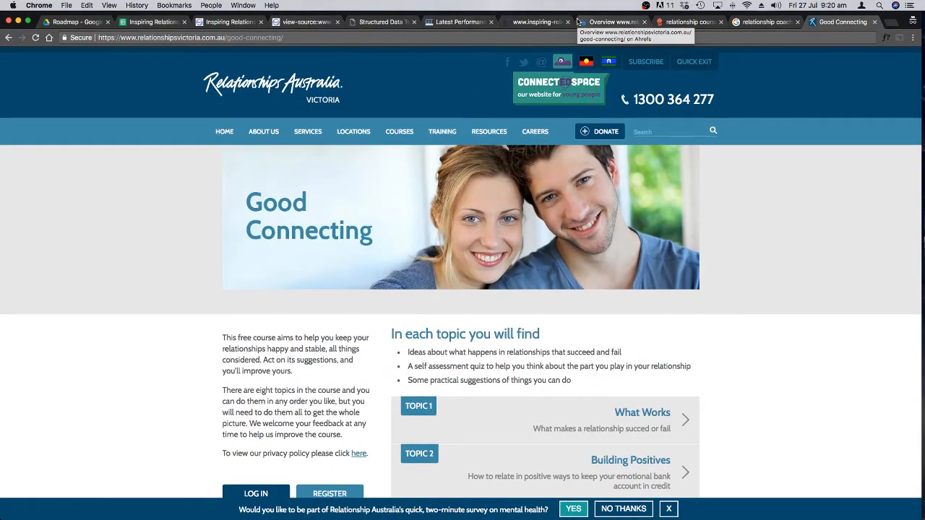
# Step: Check the Ahrefs overview of relationshipsvictoria.com.au/good-connecting and set its organic monthly traffic in the roadmap sheet to 7500
pyautogui.click(613, 23)
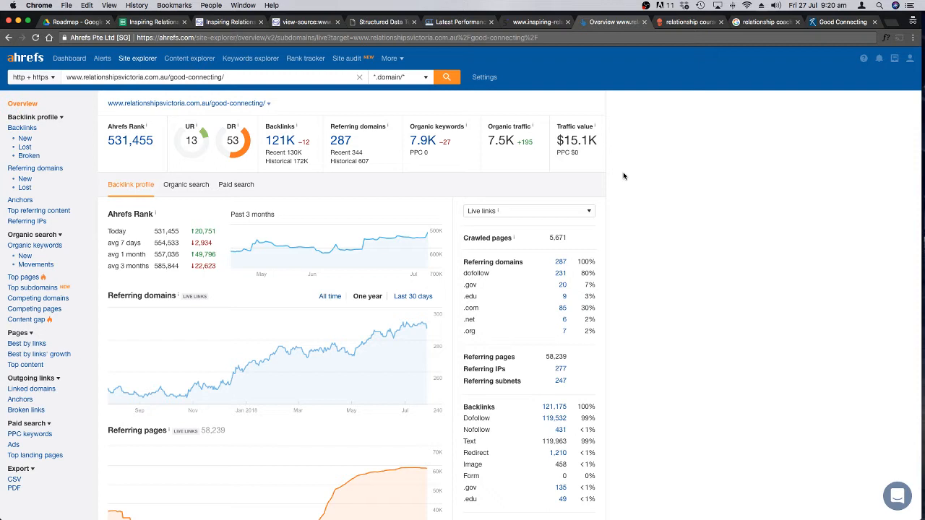
pyautogui.press('super+2')
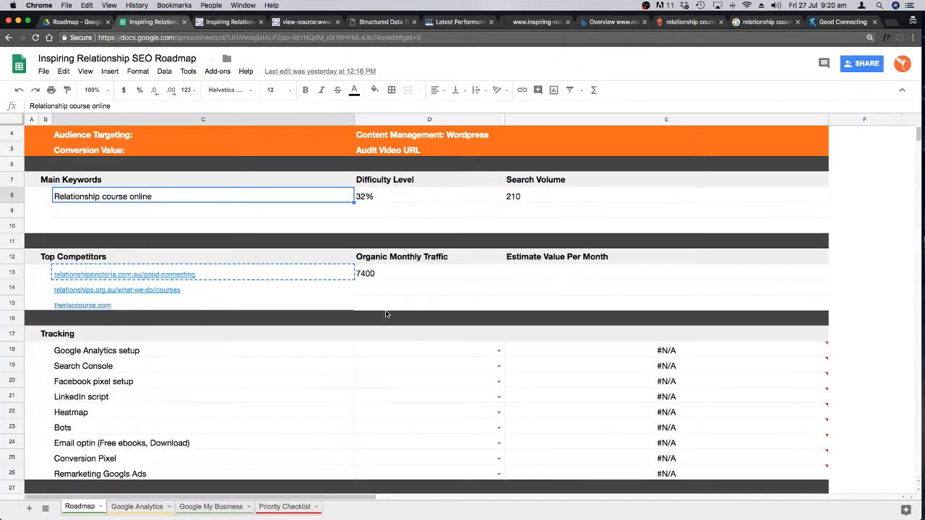
pyautogui.click(383, 276)
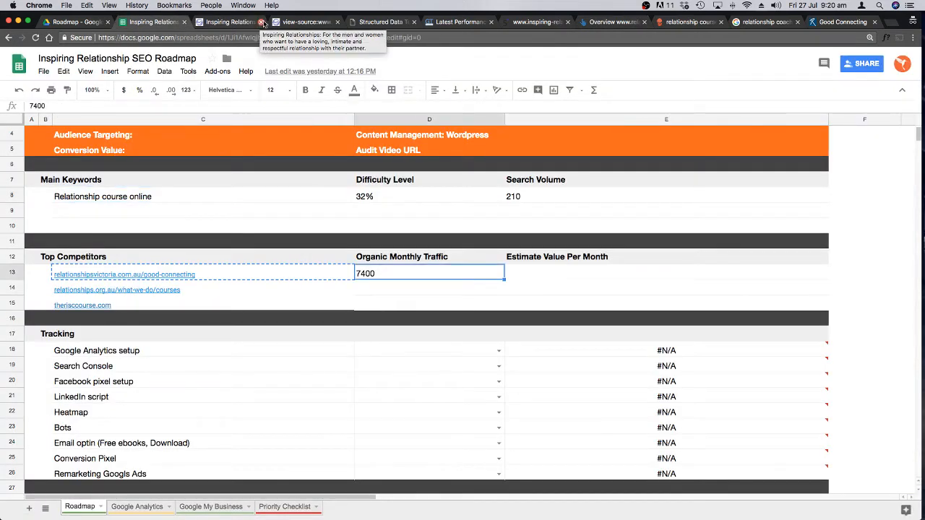
pyautogui.click(619, 23)
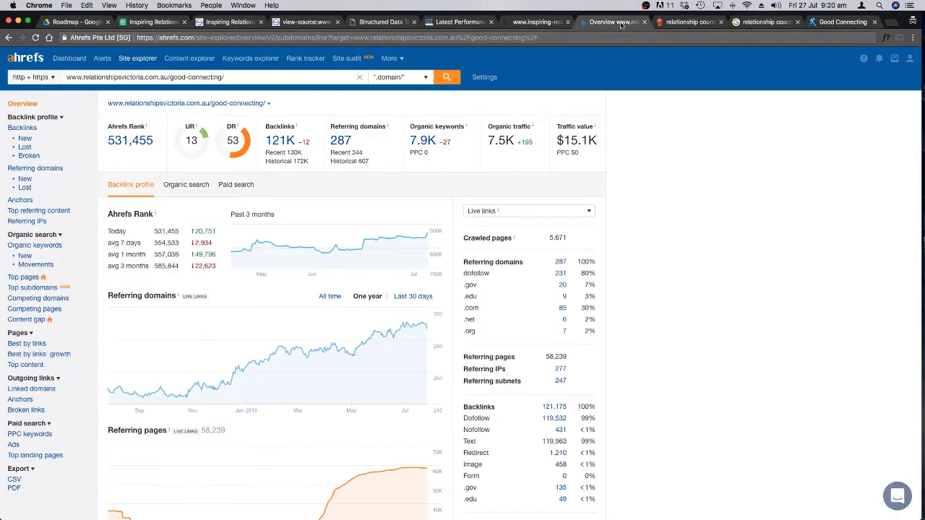
pyautogui.click(157, 23)
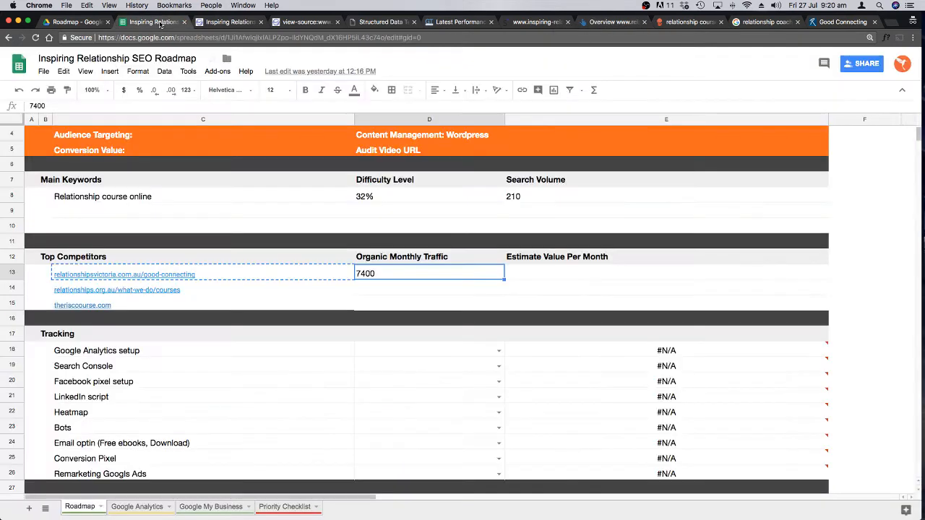
pyautogui.doubleClick(366, 272)
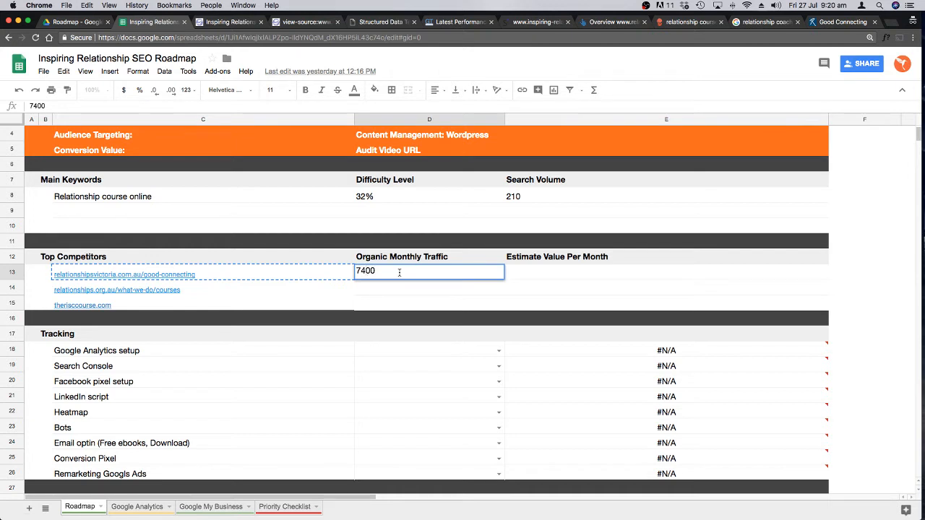
pyautogui.press('BackSpace')
pyautogui.write('5')
# Step: Enter 15100 as the estimated value per month for relationshipsvictoria.com.au/good-connecting
pyautogui.click(666, 272)
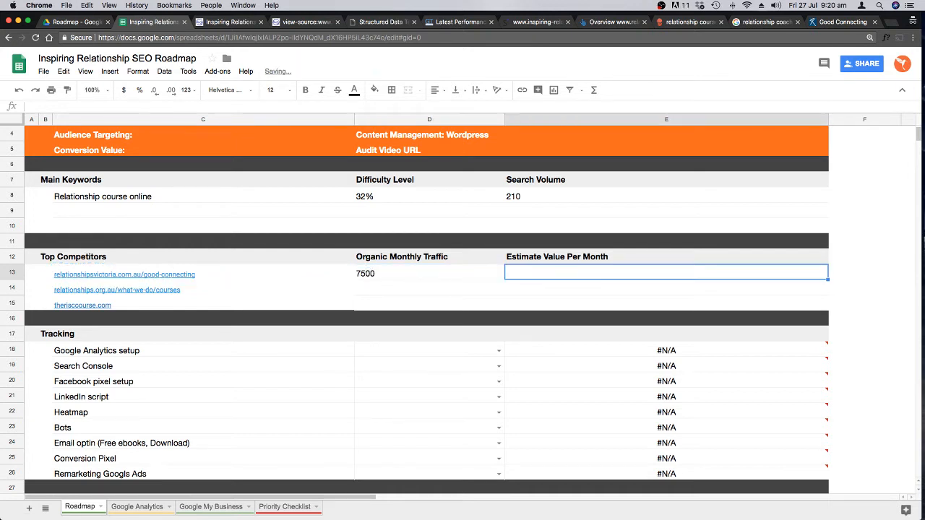
pyautogui.write('15100')
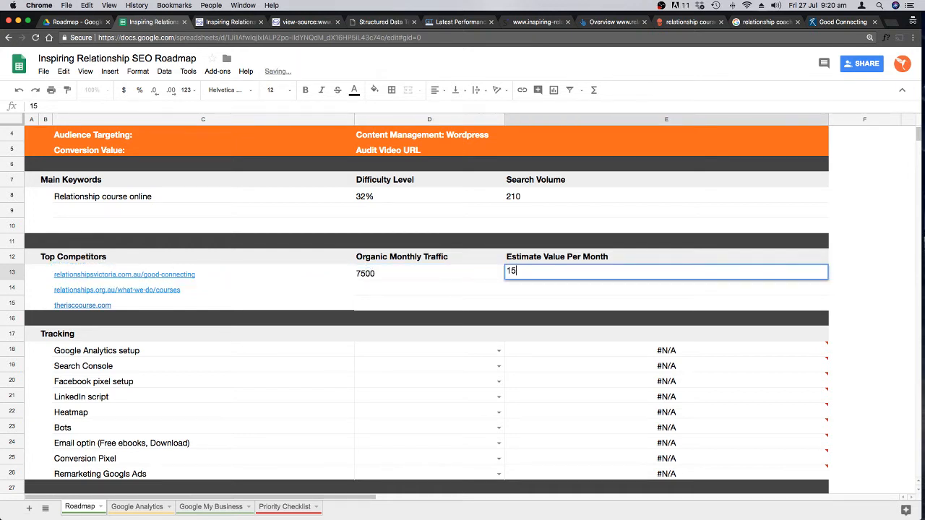
pyautogui.click(469, 291)
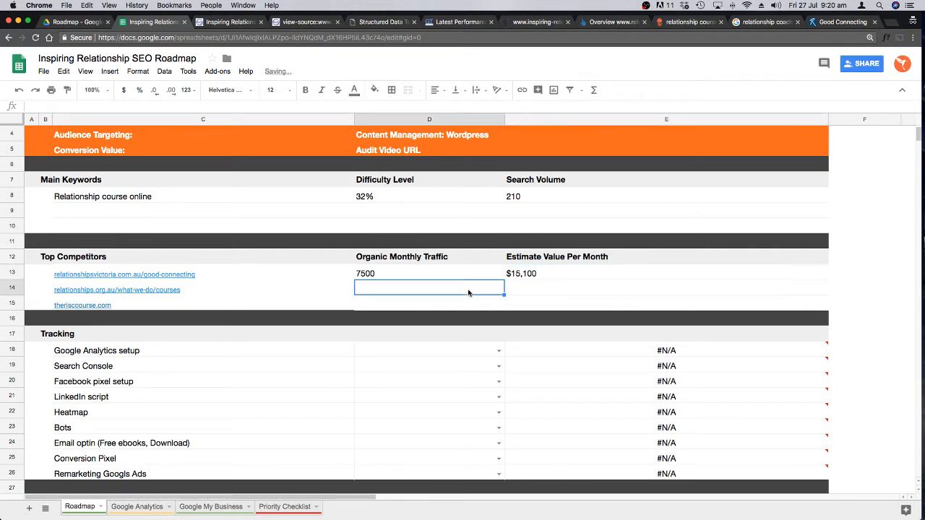
# Step: Look up the second competitor, relationships.org.au/what-we-do/courses, in Ahrefs Site Explorer and review its overview report
pyautogui.click(201, 292)
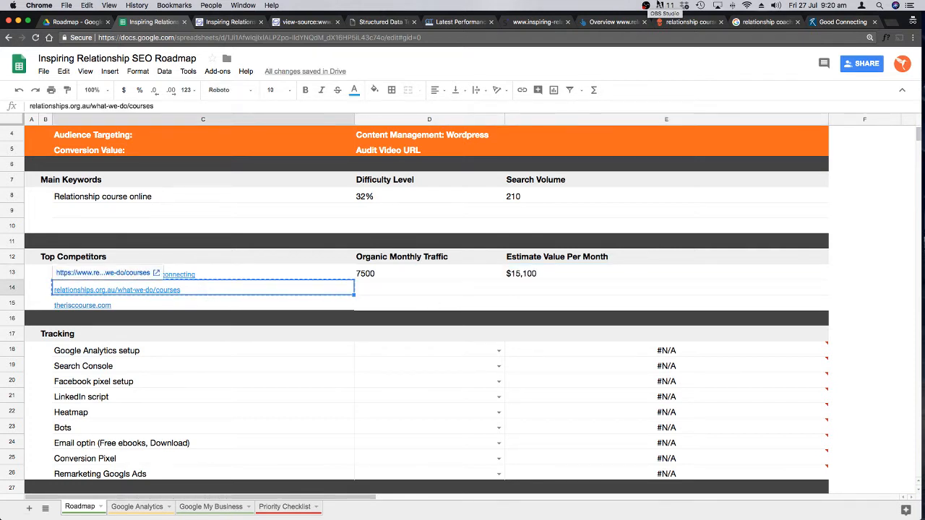
pyautogui.click(614, 22)
pyautogui.tripleClick(250, 78)
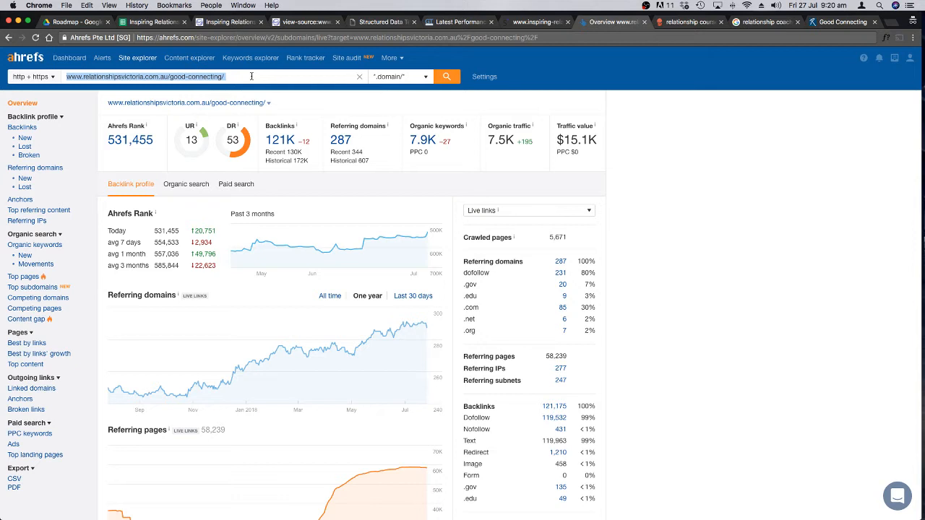
pyautogui.write('relationships.org.au/what-we-do/courses/')
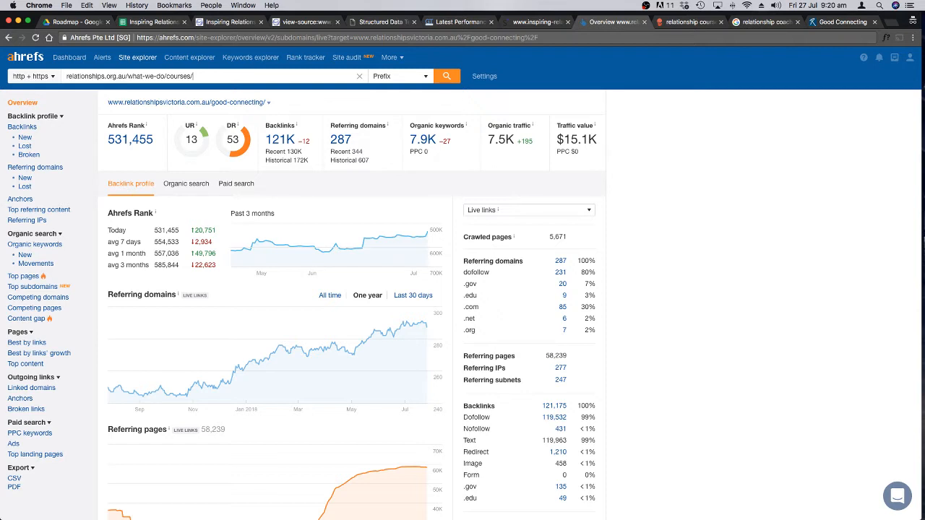
pyautogui.press('Return')
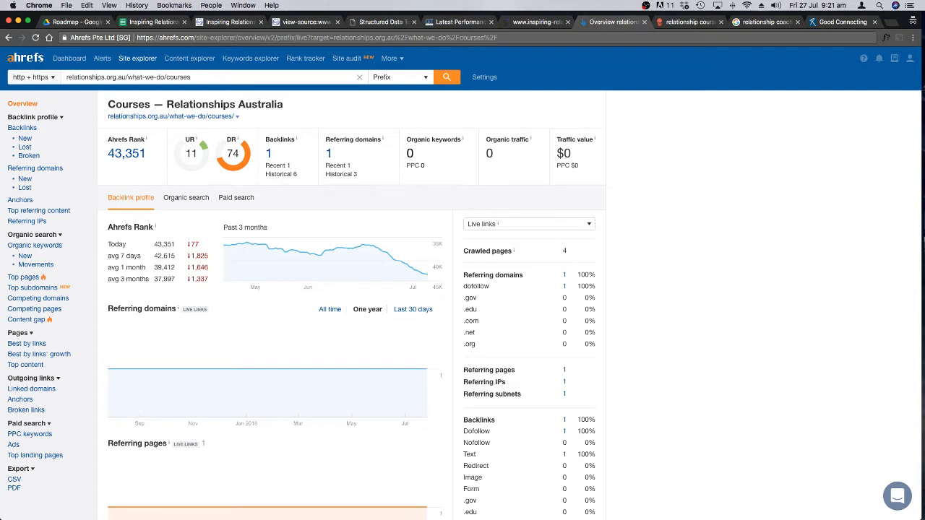
pyautogui.press('Return')
pyautogui.scroll(-1, 740, 205)
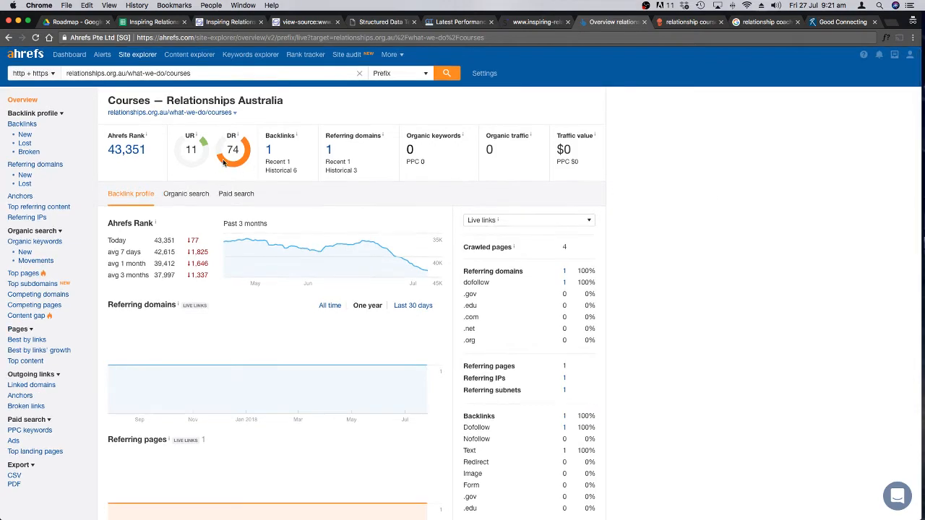
pyautogui.scroll(-7, 682, 246)
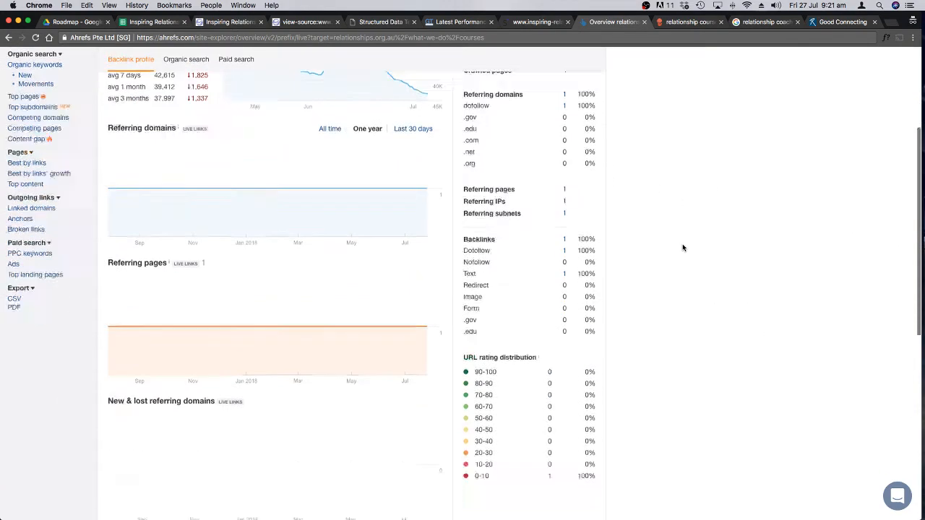
pyautogui.scroll(-10, 682, 248)
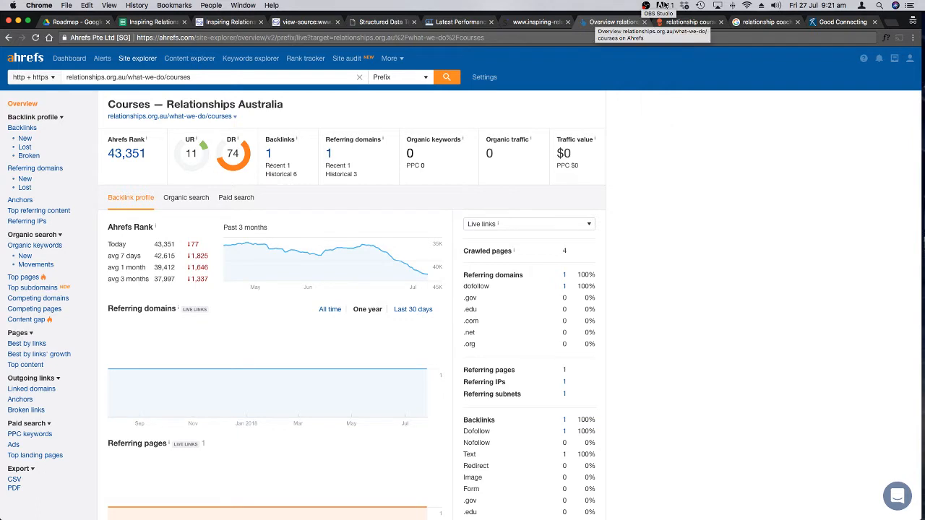
# Step: Copy the third competitor's address, therisccourse.com, from the roadmap sheet and look it up in Ahrefs Site Explorer
pyautogui.click(144, 24)
pyautogui.click(202, 305)
pyautogui.hotkey('ctrl', 'c')
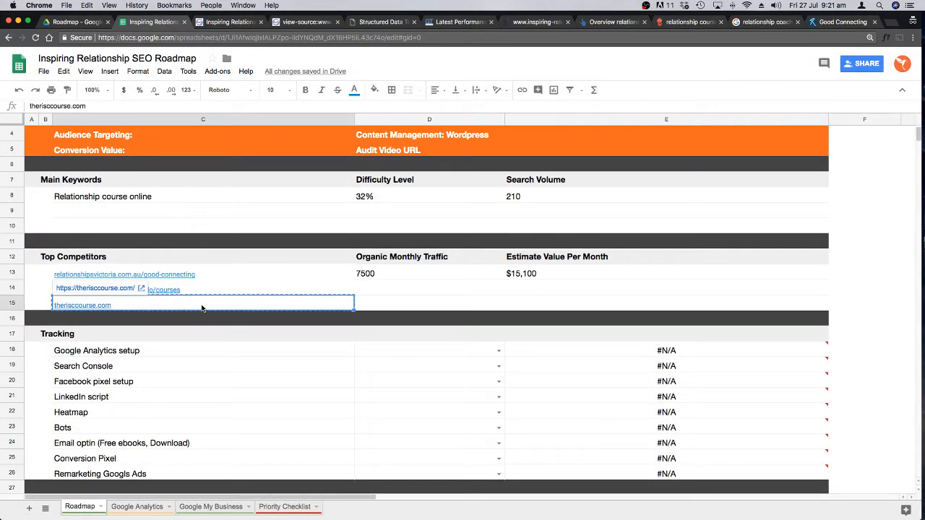
pyautogui.click(874, 23)
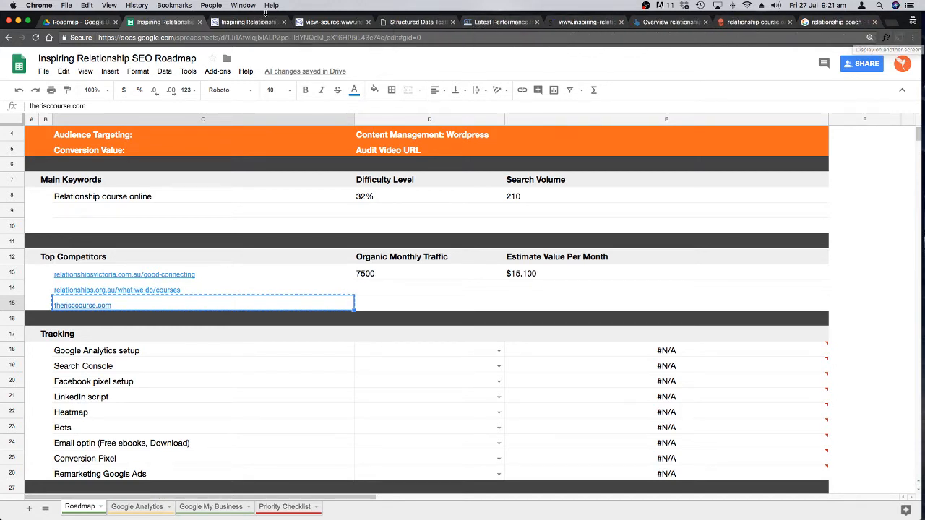
pyautogui.click(663, 22)
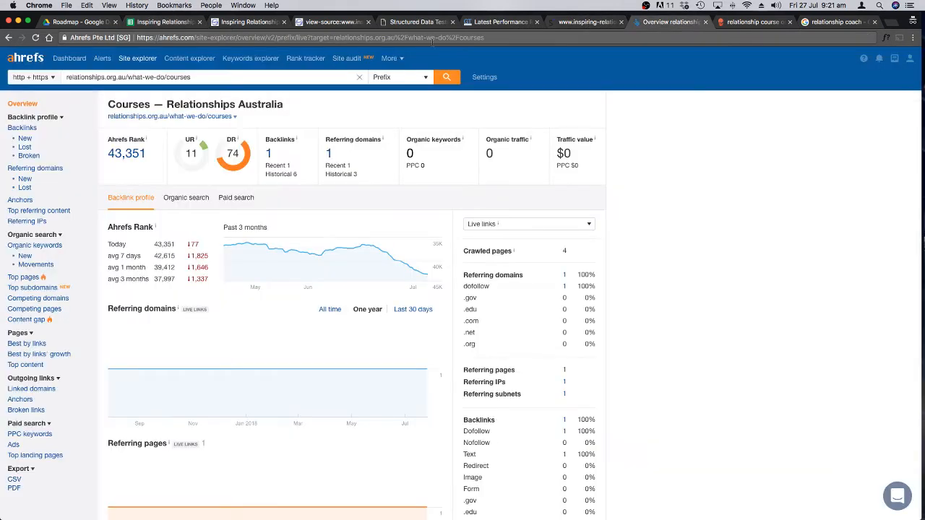
pyautogui.moveTo(191, 77); pyautogui.dragTo(67, 77)
pyautogui.press('super+v')
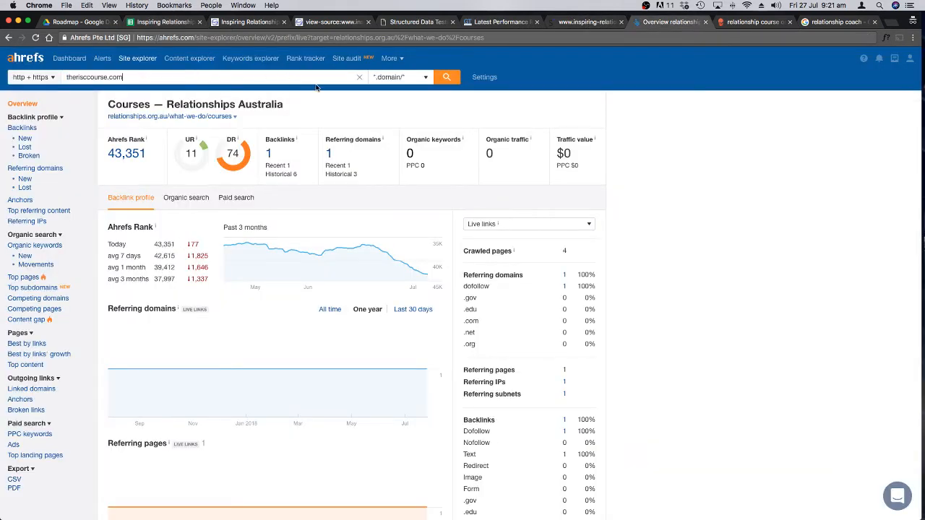
pyautogui.click(450, 79)
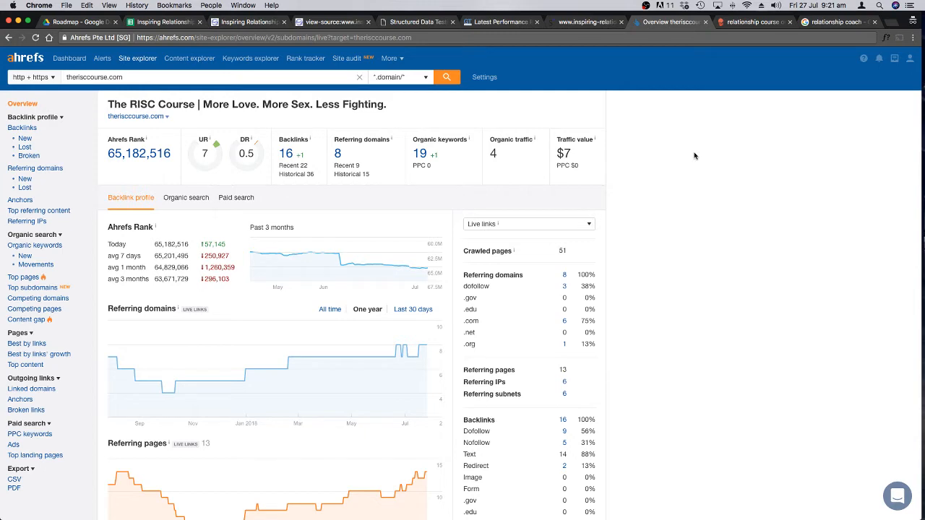
# Step: In the roadmap sheet, enter 4 as organic monthly traffic and 7 as estimated value per month for therisccourse.com
pyautogui.click(162, 22)
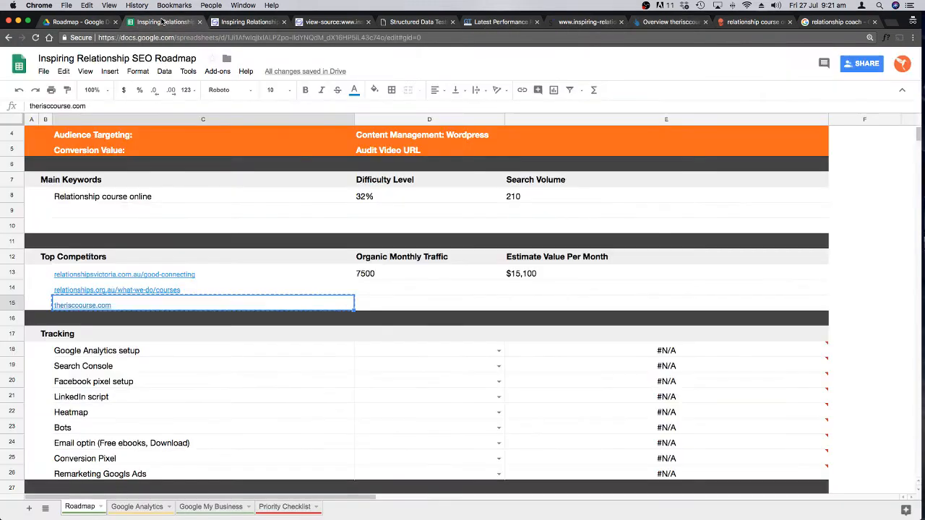
pyautogui.click(386, 302)
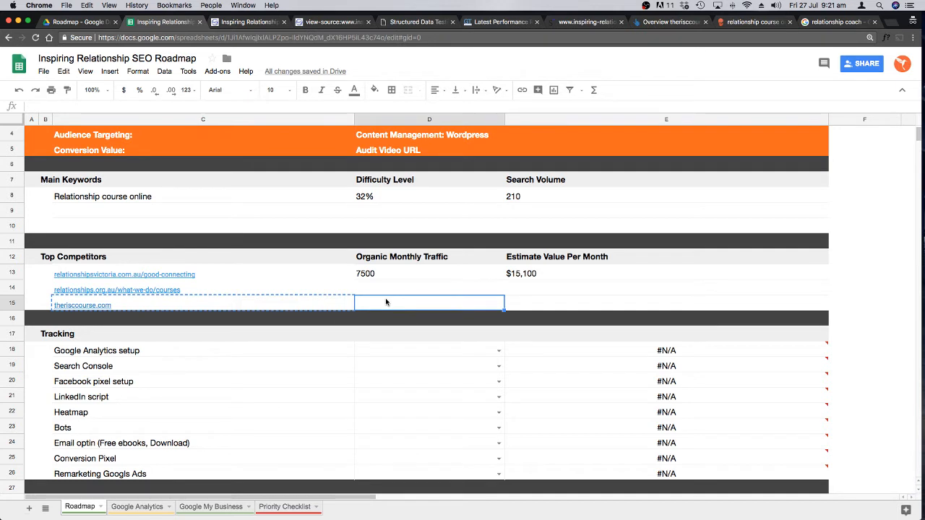
pyautogui.write('4')
pyautogui.press('Tab')
pyautogui.write('7')
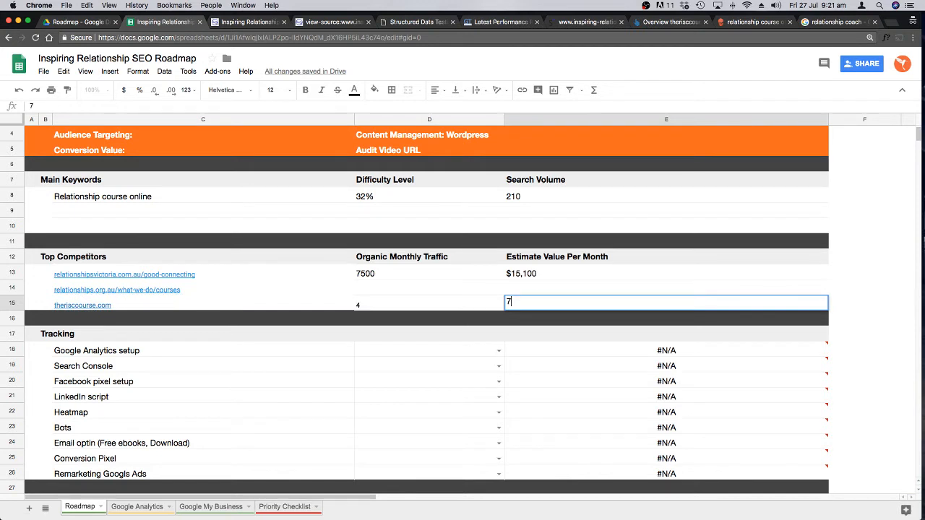
pyautogui.click(804, 291)
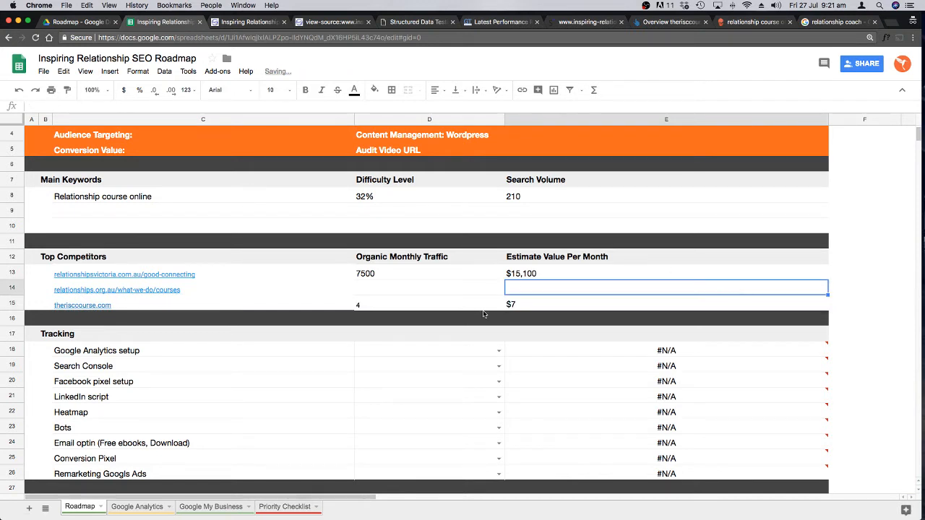
pyautogui.click(405, 287)
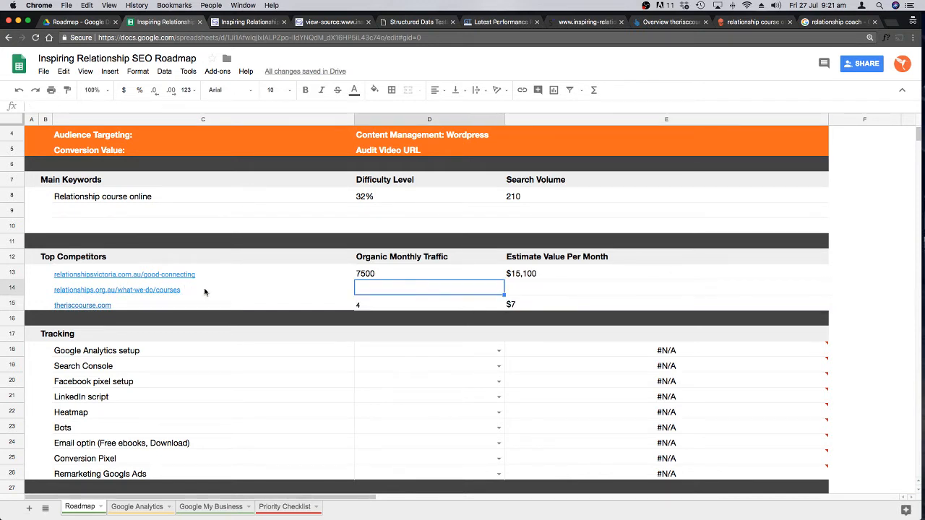
pyautogui.moveTo(204, 292)
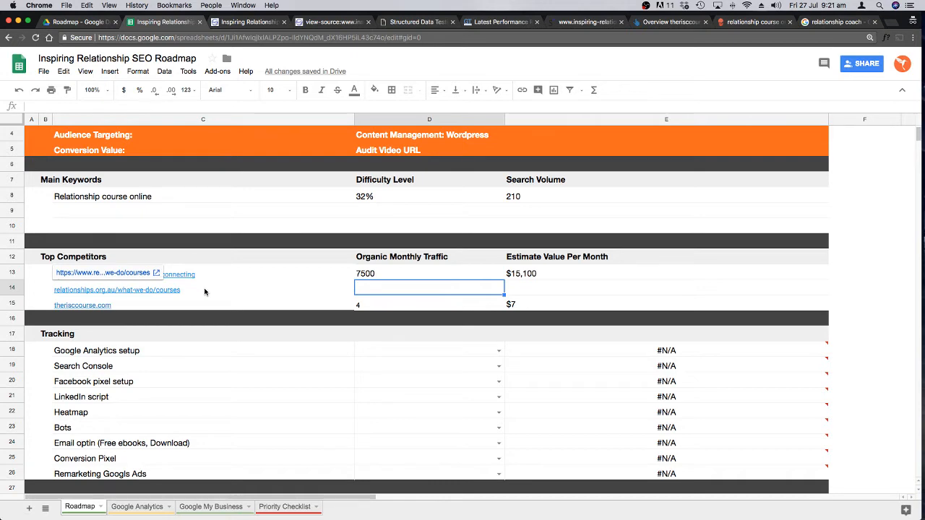
pyautogui.scroll(-2, 204, 292)
pyautogui.click(217, 305)
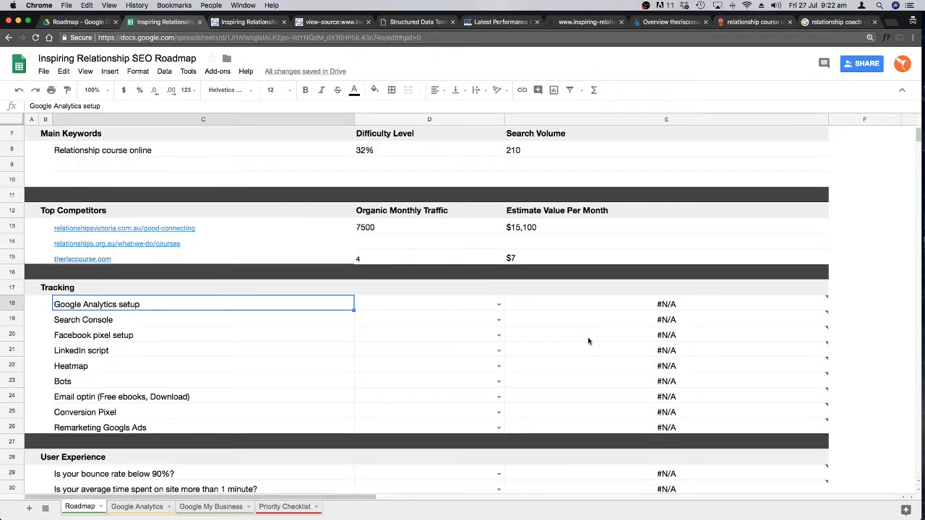
pyautogui.moveTo(587, 337)
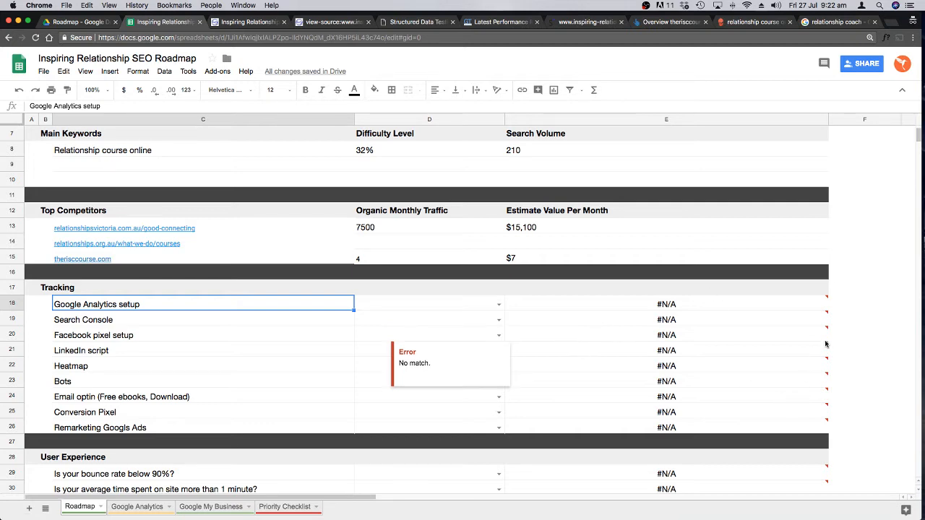
# Step: Add 27 July 2018 after the Date label in the roadmap sheet's header block
pyautogui.scroll(2, 826, 344)
pyautogui.scroll(1, 826, 345)
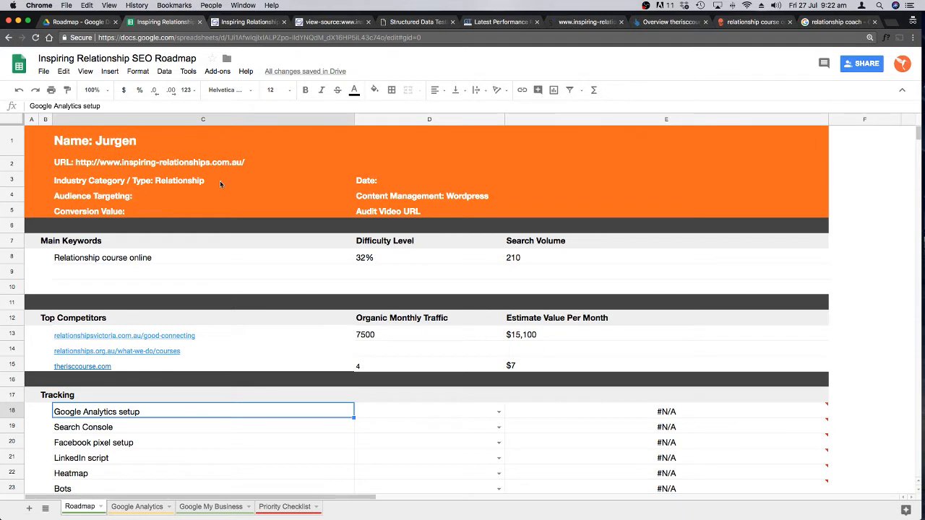
pyautogui.click(402, 182)
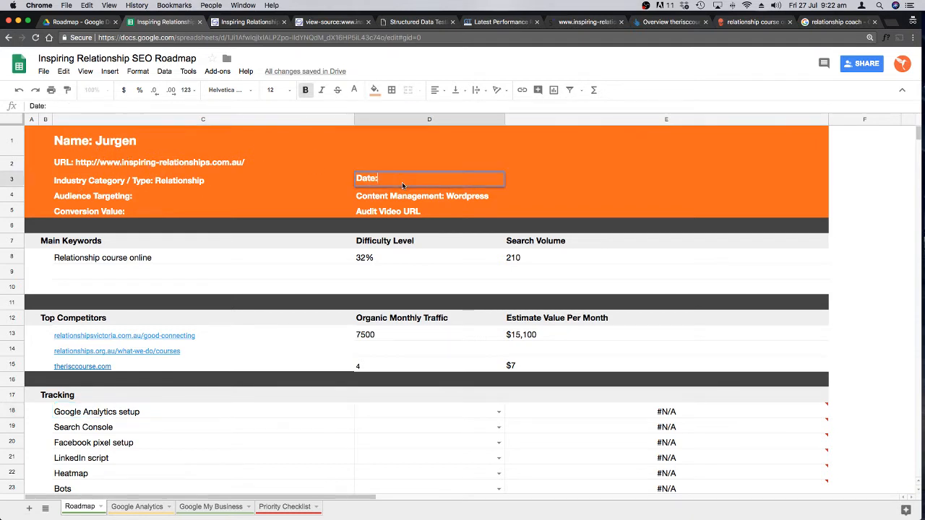
pyautogui.press('Return')
pyautogui.write('27 July 2018')
pyautogui.click(454, 242)
pyautogui.click(391, 210)
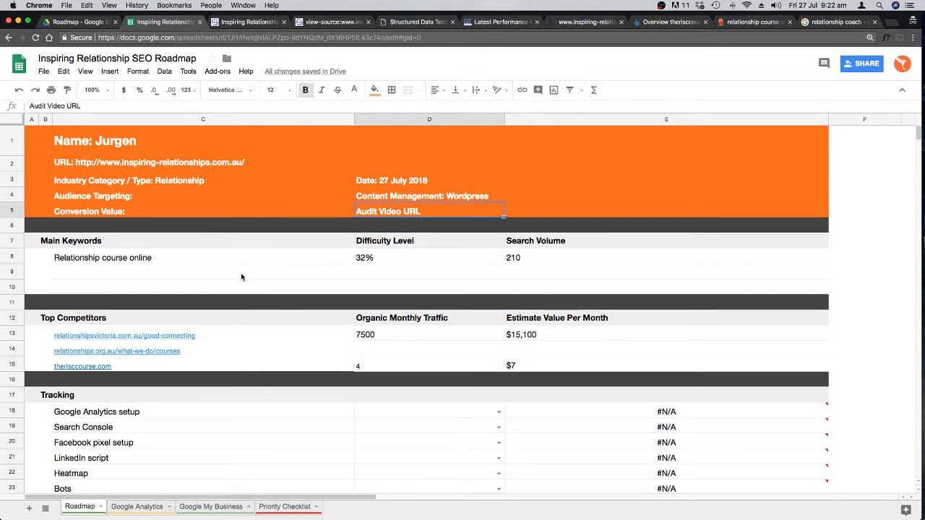
# Step: Close the blank source page and reopen the source code of the Inspiring Relationships homepage for the Google Analytics check
pyautogui.scroll(-5, 241, 275)
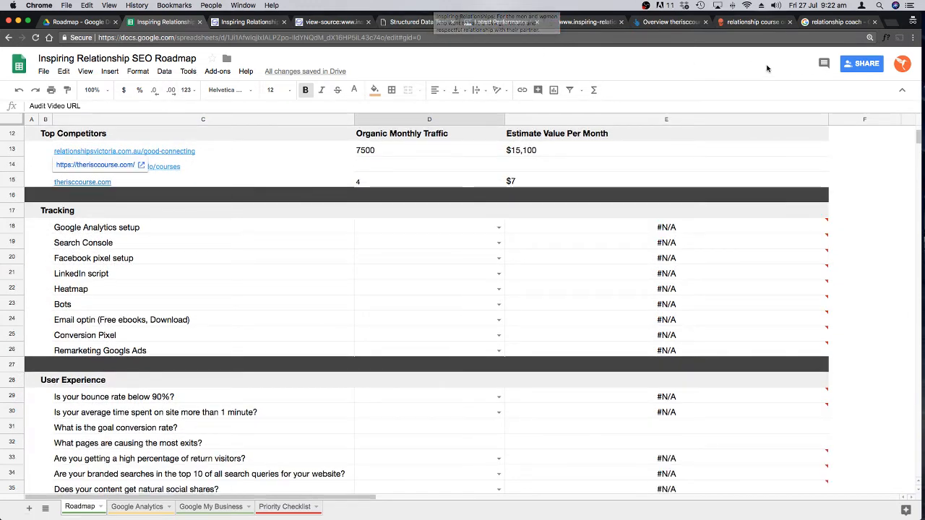
pyautogui.scroll(-1, 338, 271)
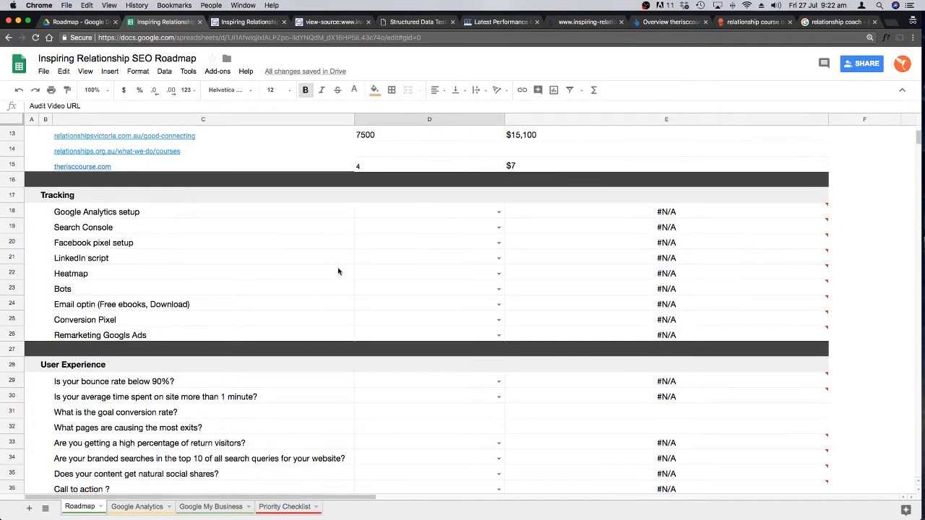
pyautogui.click(142, 212)
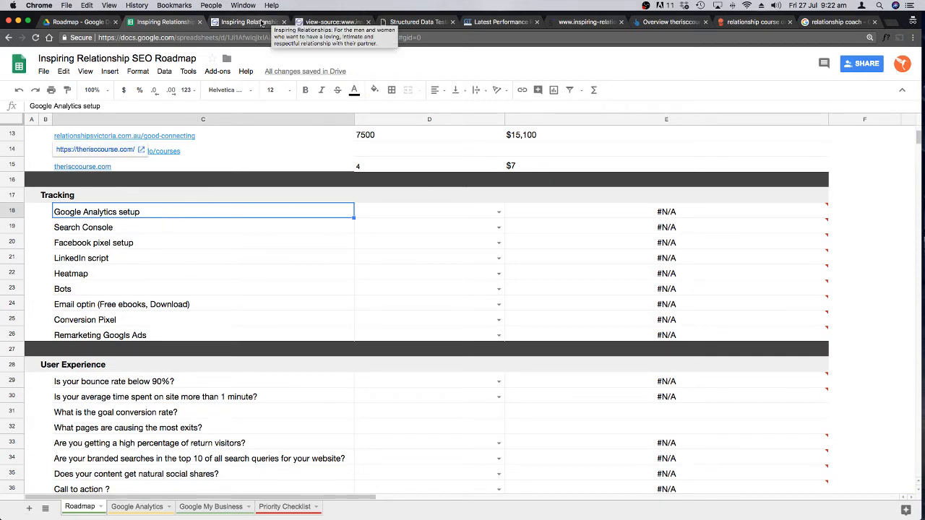
pyautogui.click(334, 23)
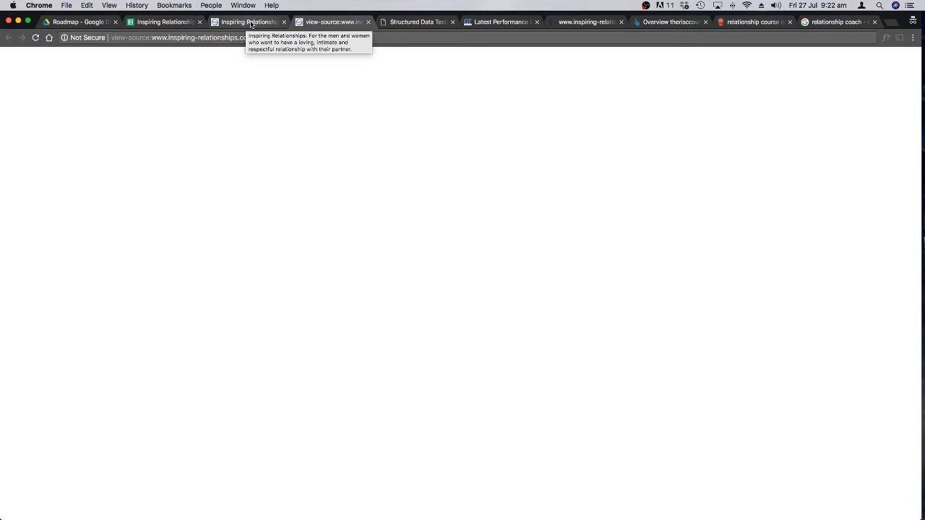
pyautogui.click(368, 22)
pyautogui.click(254, 22)
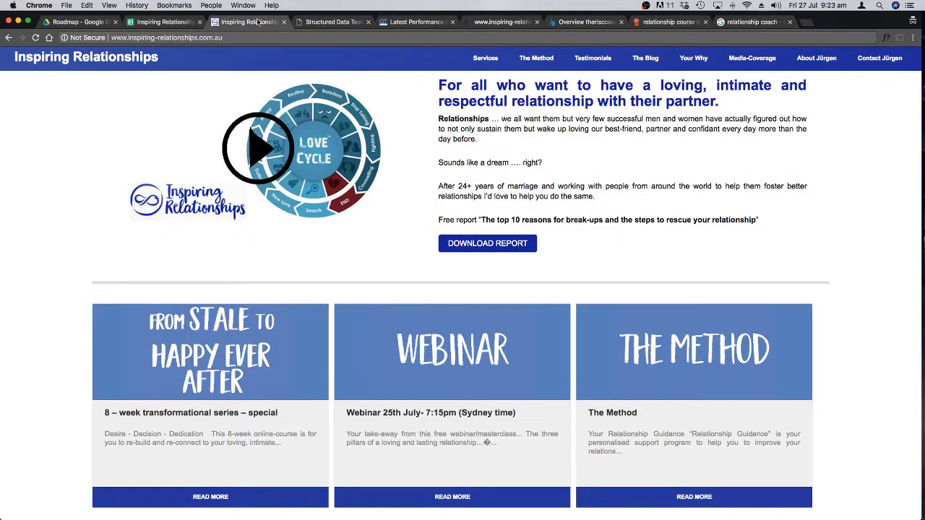
pyautogui.press('super+alt+u')
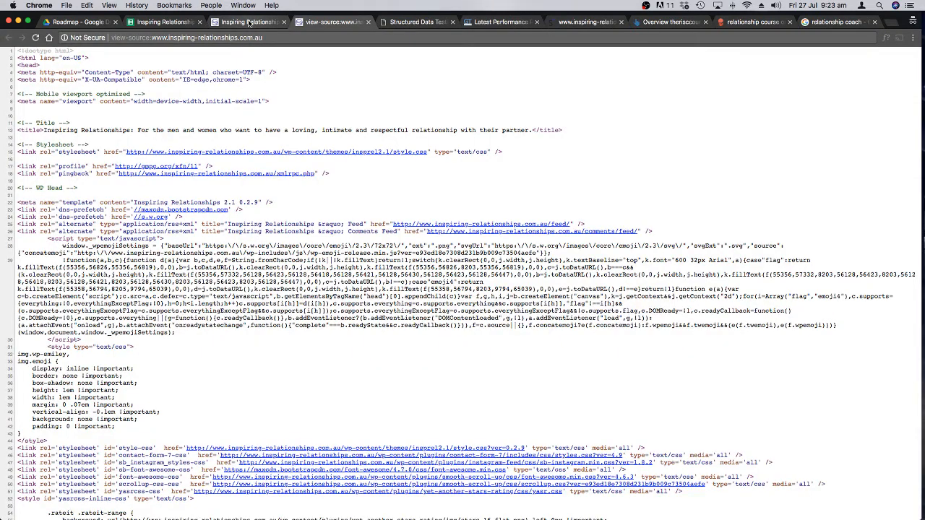
# Step: Search the homepage source code for "wp" and step through the matches
pyautogui.press('super+f')
pyautogui.write('ua')
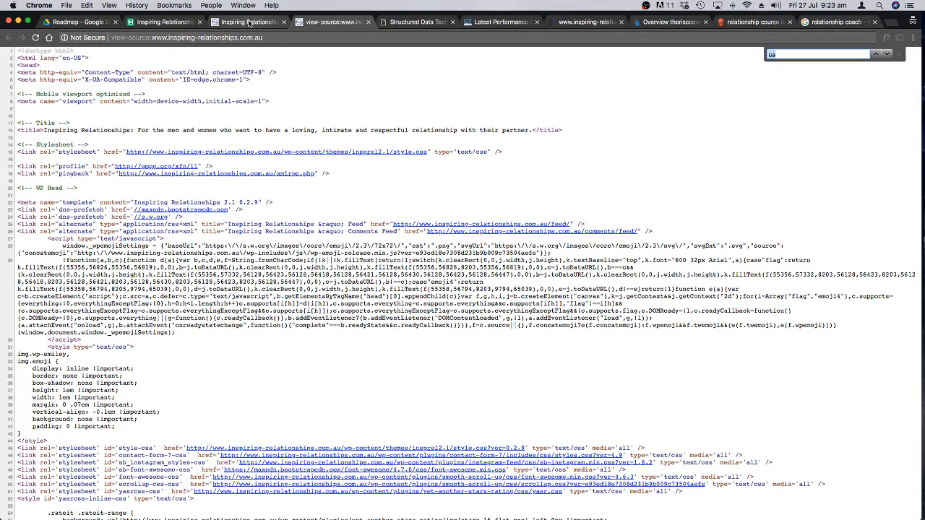
pyautogui.write('wp')
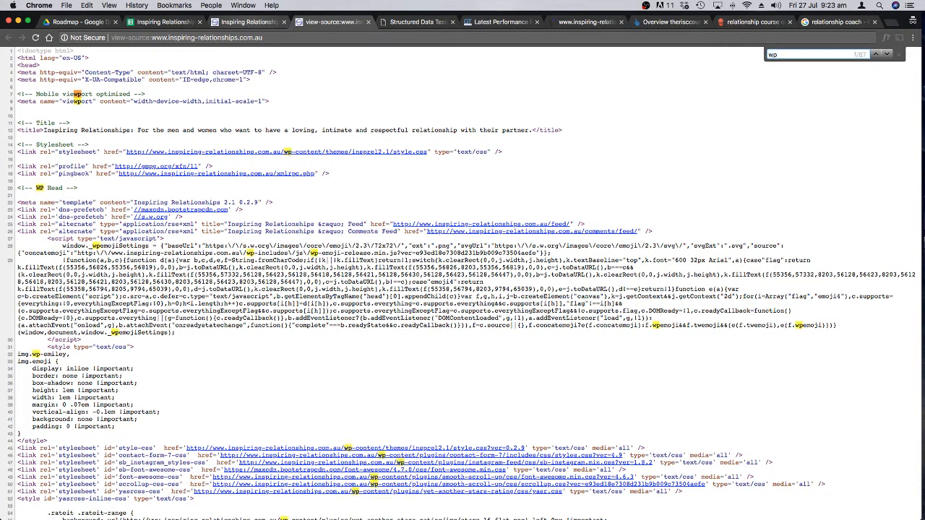
pyautogui.press('Return')
pyautogui.press('Return')
pyautogui.press('Return')
pyautogui.press('Return')
pyautogui.press('Return')
pyautogui.press('Return')
pyautogui.press('Return')
pyautogui.press('Return')
pyautogui.press('Return')
pyautogui.press('Return')
pyautogui.press('Return')
pyautogui.press('Return')
pyautogui.press('Return')
pyautogui.press('Return')
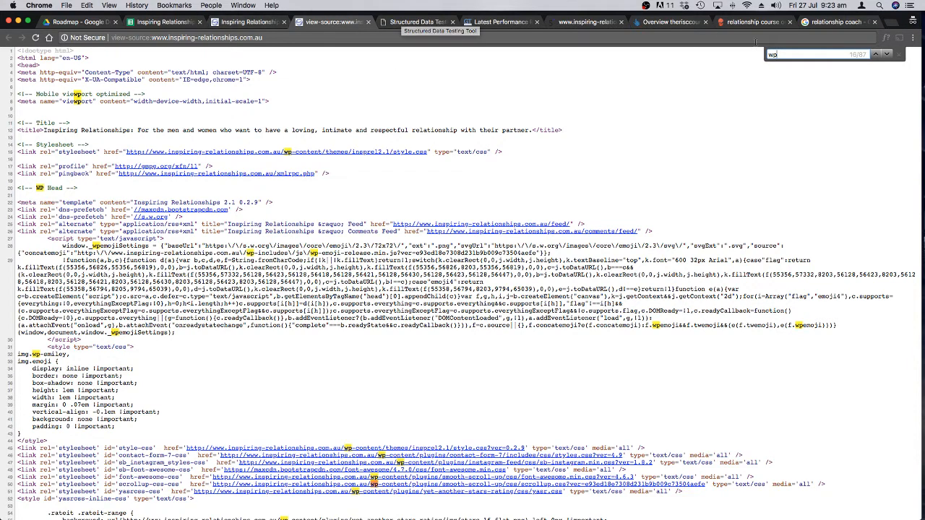
# Step: Search the homepage source code for "ua" to check for the Google Analytics tracking code
pyautogui.doubleClick(794, 53)
pyautogui.write('ua')
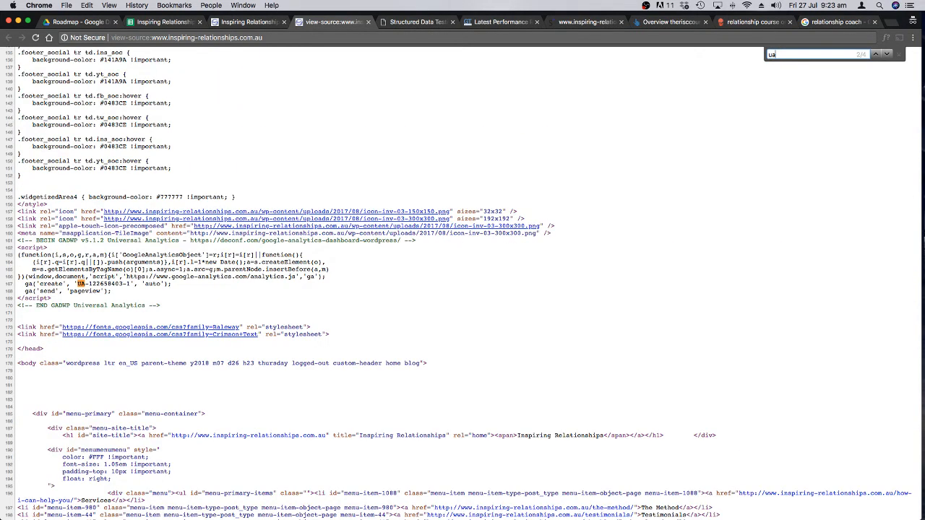
pyautogui.press('Return')
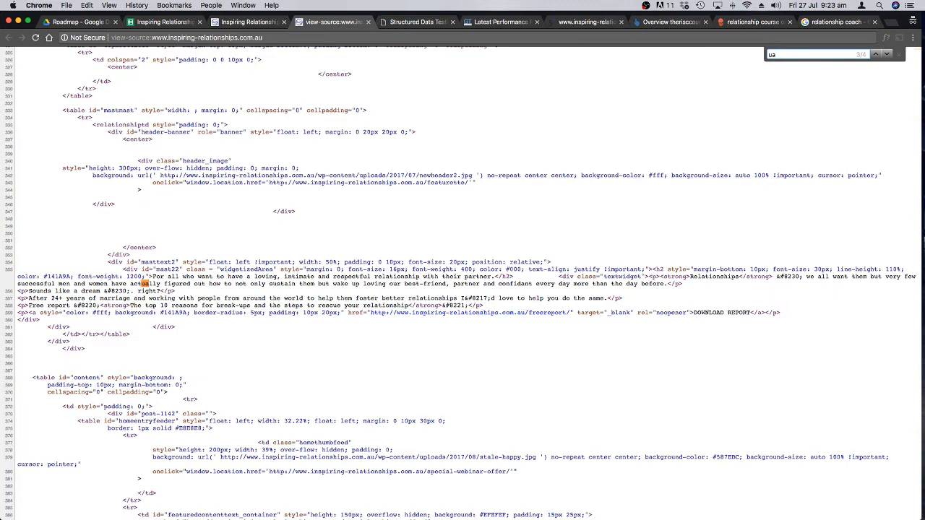
# Step: Search the homepage source for "fa" and "pixe" to check for the Facebook pixel, and close the source page
pyautogui.press('BackSpace')
pyautogui.write('p')
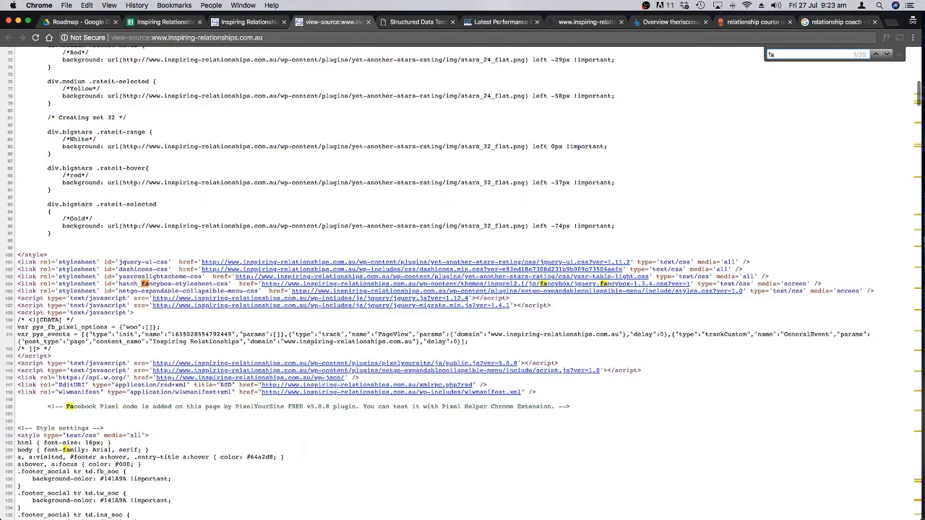
pyautogui.write('ixe')
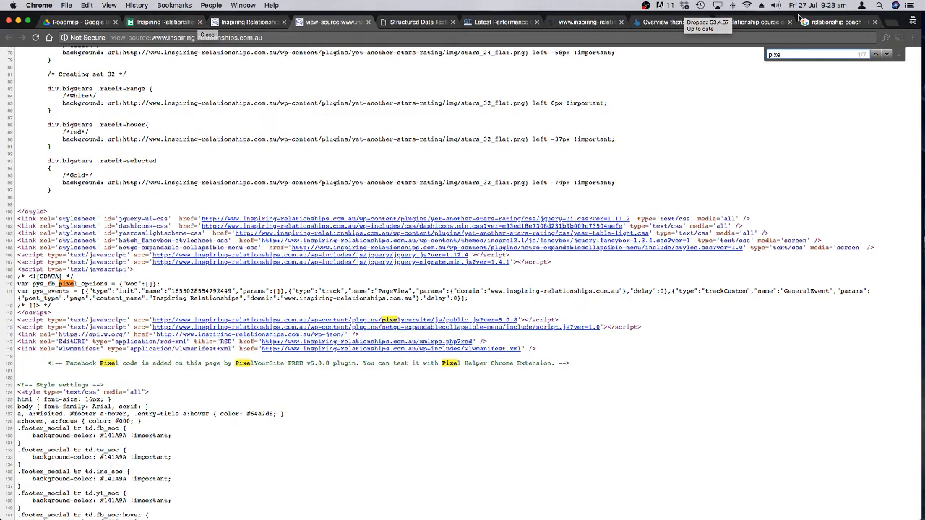
pyautogui.click(369, 22)
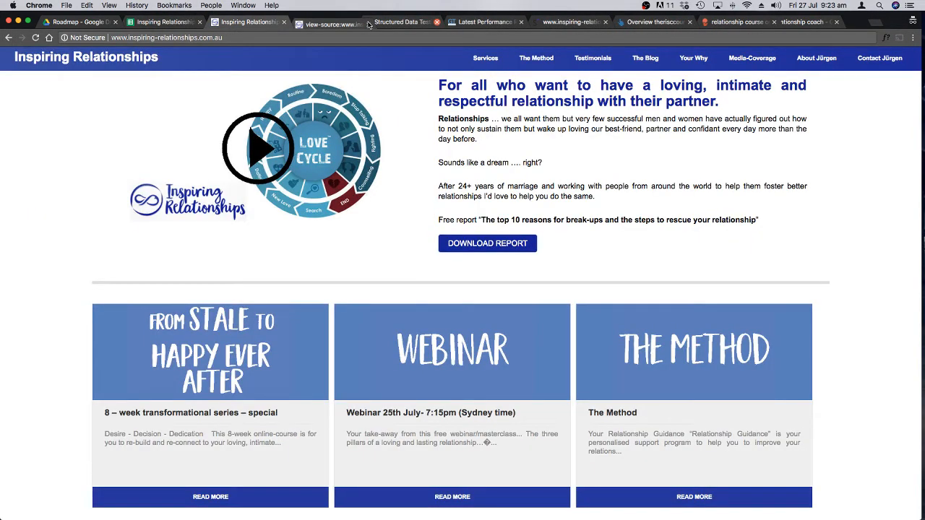
# Step: Return to the roadmap sheet and set the Google Analytics setup status to NA in the Tracking section
pyautogui.hotkey('ctrl', 'shift', 'Tab')
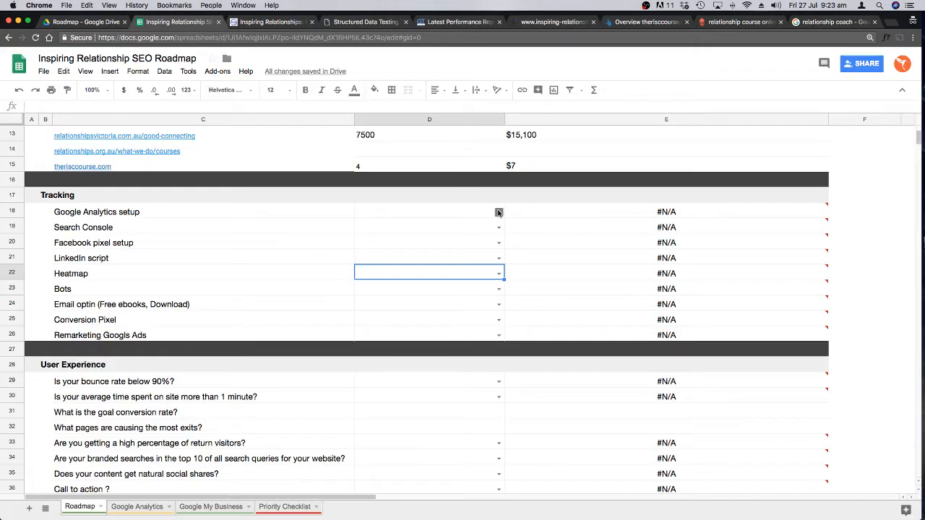
pyautogui.click(498, 213)
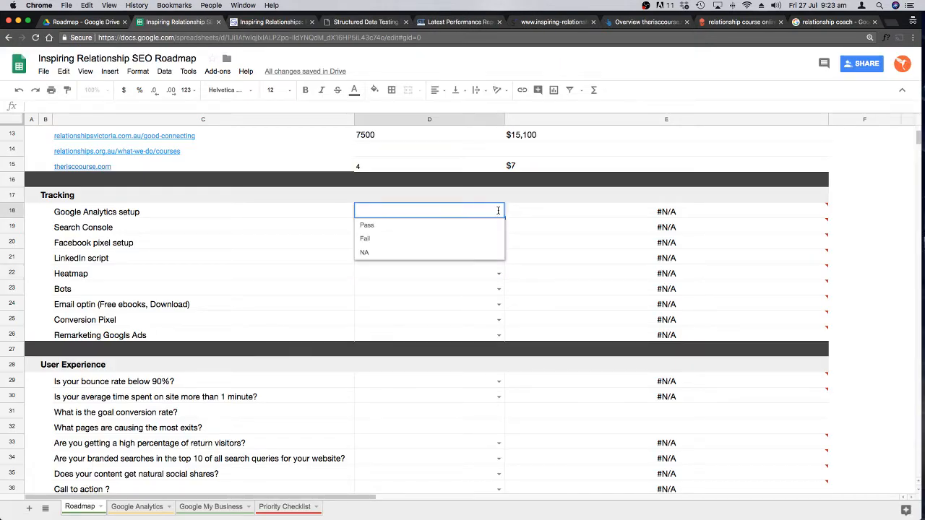
pyautogui.click(413, 253)
pyautogui.press('Right')
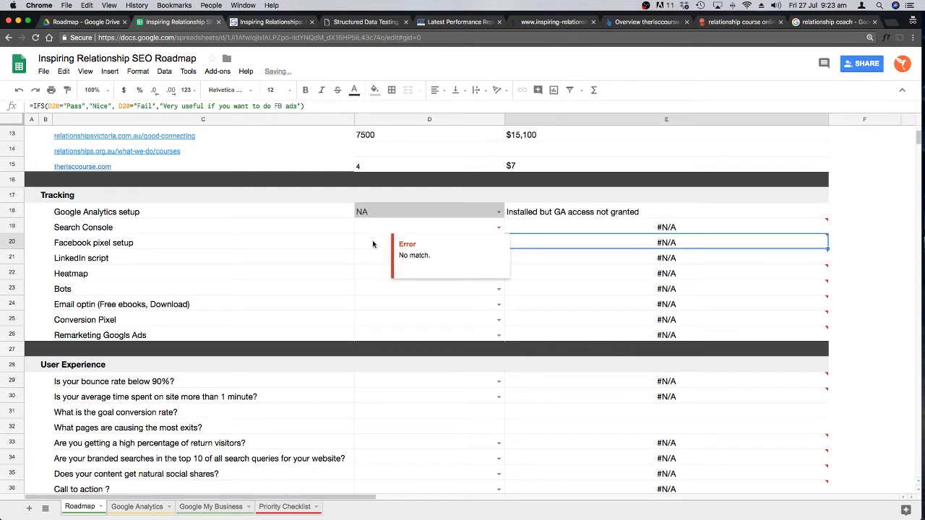
pyautogui.press('Down')
pyautogui.press('Left')
pyautogui.press('Left')
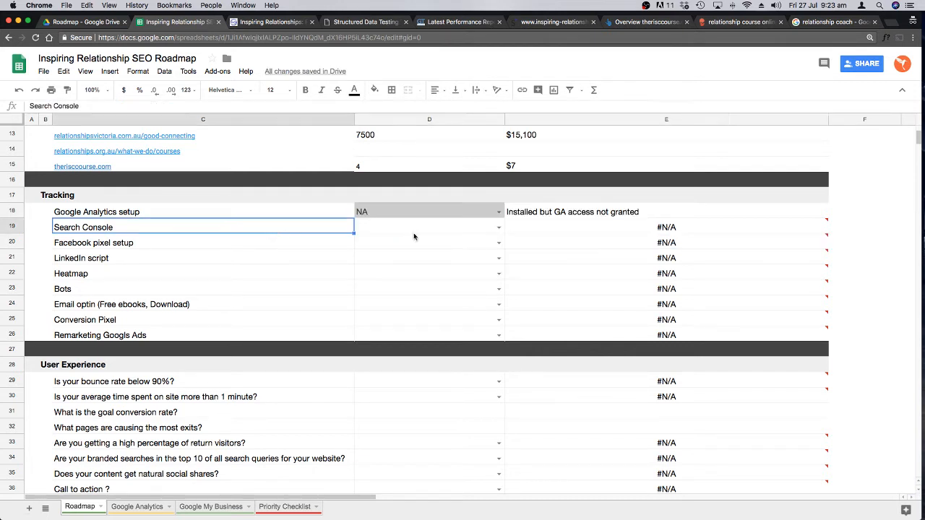
# Step: Set the Search Console status to NA and the Facebook pixel setup status to Pass
pyautogui.click(498, 227)
pyautogui.click(383, 268)
pyautogui.click(185, 273)
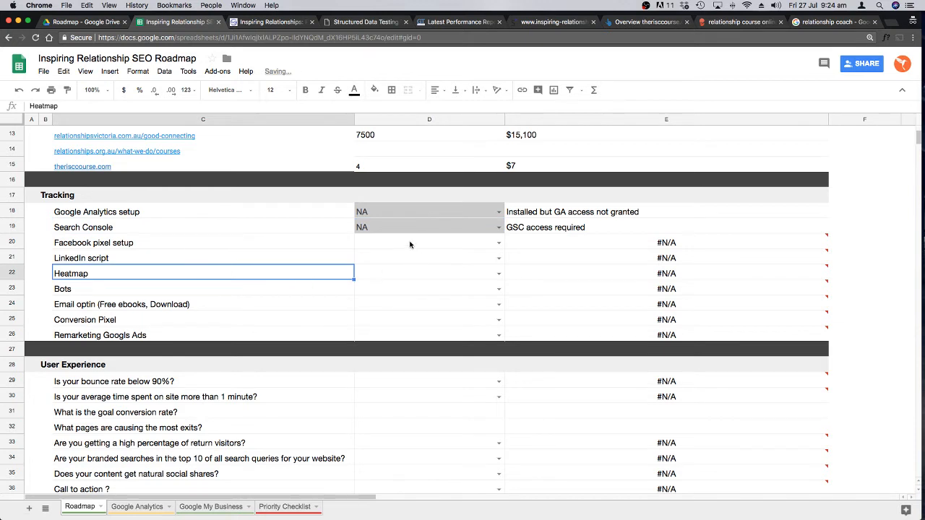
pyautogui.click(410, 245)
pyautogui.click(499, 242)
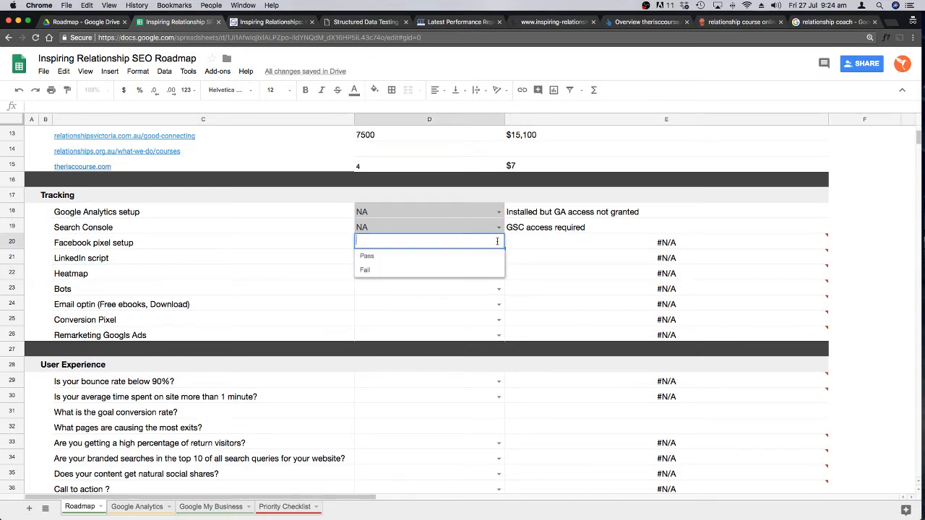
pyautogui.click(367, 259)
pyautogui.click(234, 258)
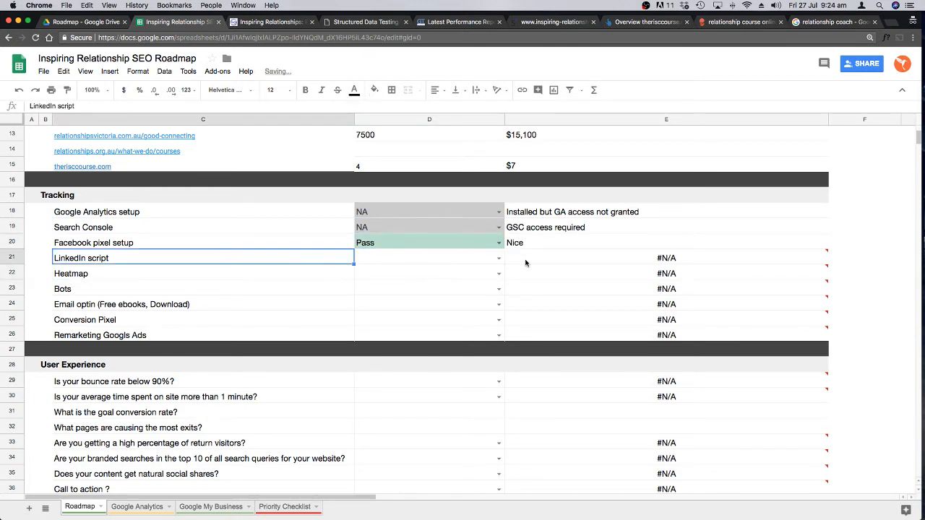
# Step: Set the statuses of LinkedIn script, Heatmap and Bots in the Tracking section to Fail
pyautogui.click(498, 258)
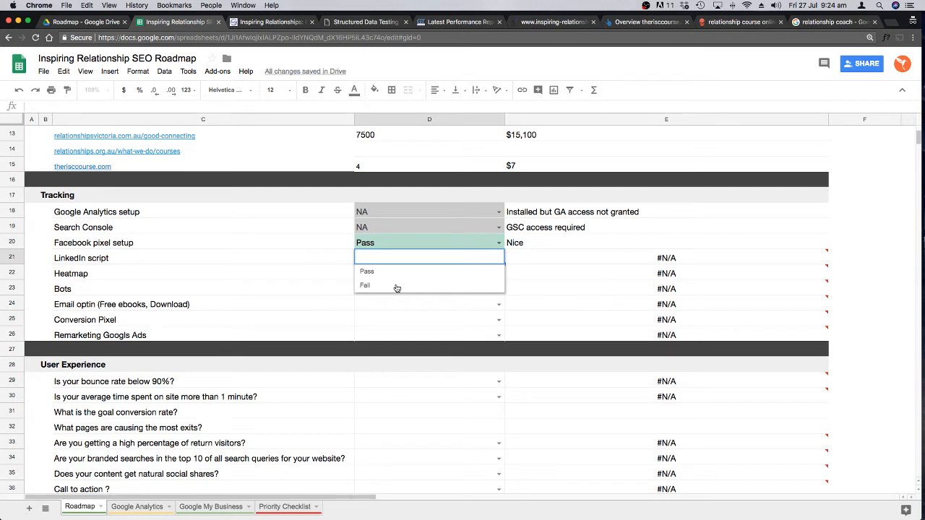
pyautogui.click(395, 284)
pyautogui.click(451, 289)
pyautogui.click(498, 273)
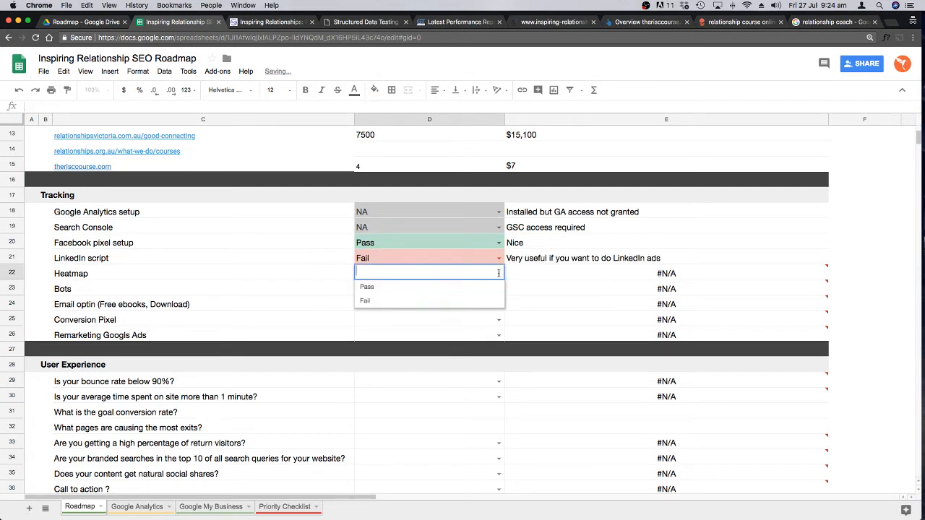
pyautogui.click(406, 302)
pyautogui.click(498, 289)
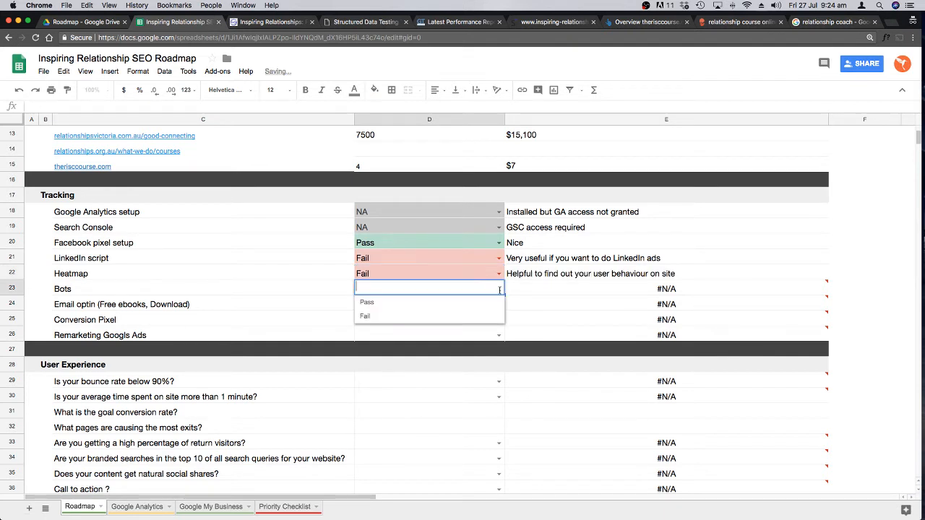
pyautogui.click(391, 317)
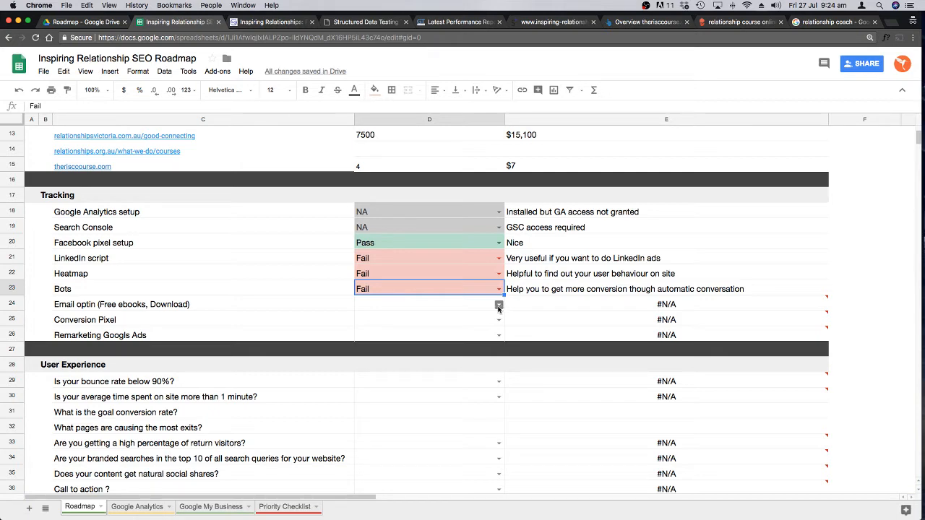
# Step: Check the website's email opt-in by opening the free report download page from the homepage, and close that page
pyautogui.click(498, 305)
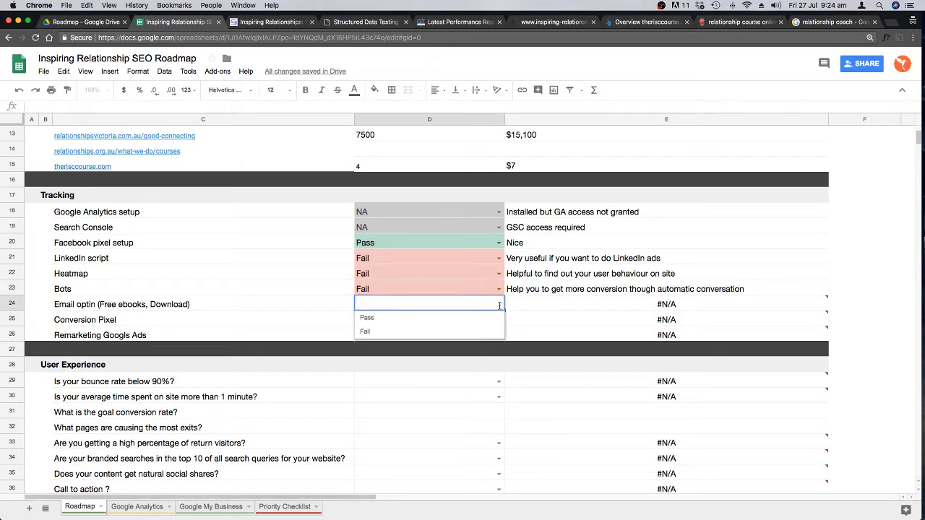
pyautogui.click(271, 21)
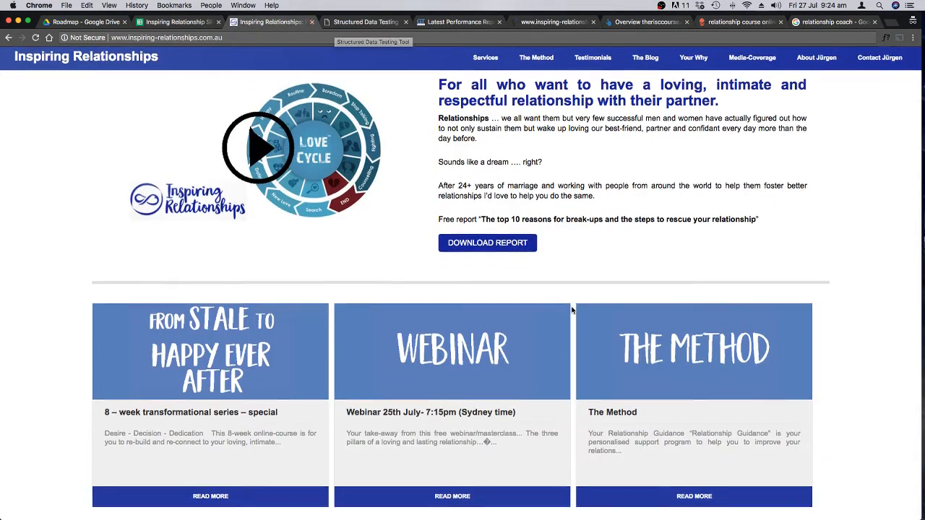
pyautogui.scroll(-1, 570, 309)
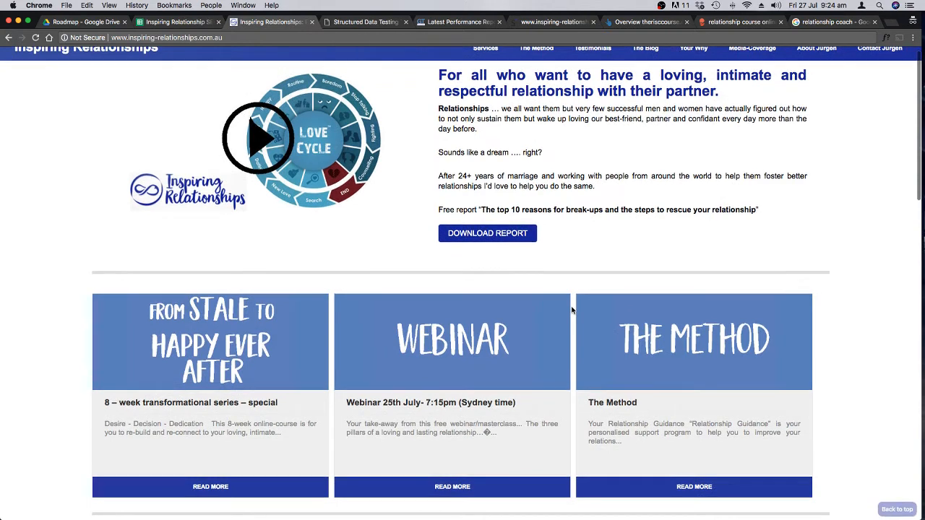
pyautogui.click(513, 238)
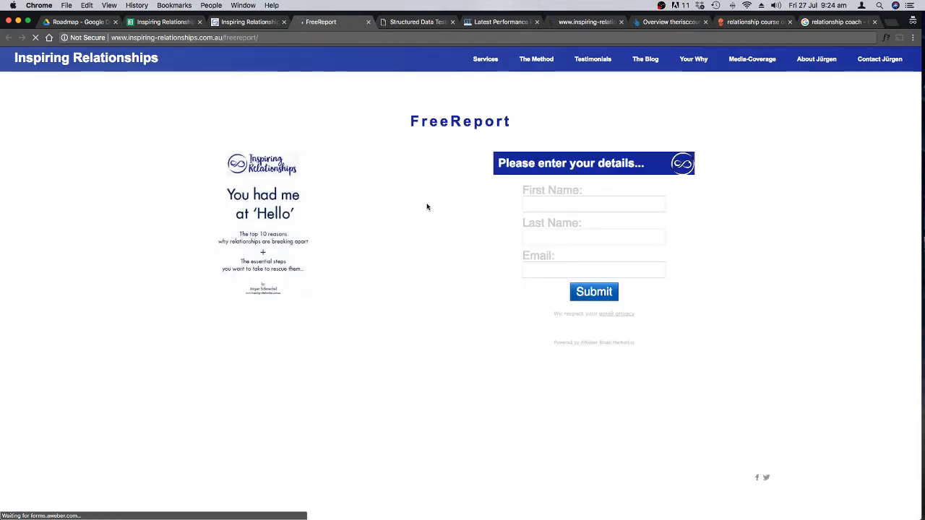
pyautogui.scroll(-5, 426, 207)
pyautogui.scroll(5, 426, 207)
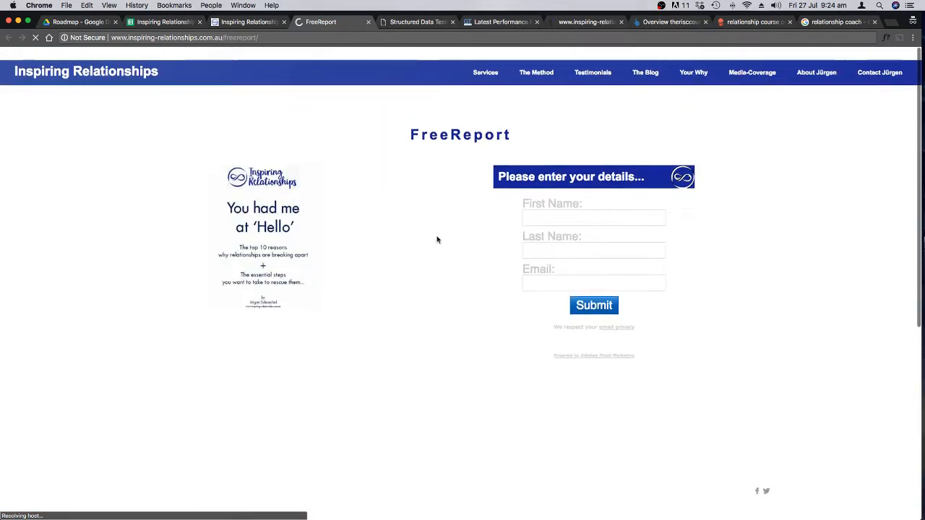
pyautogui.click(368, 22)
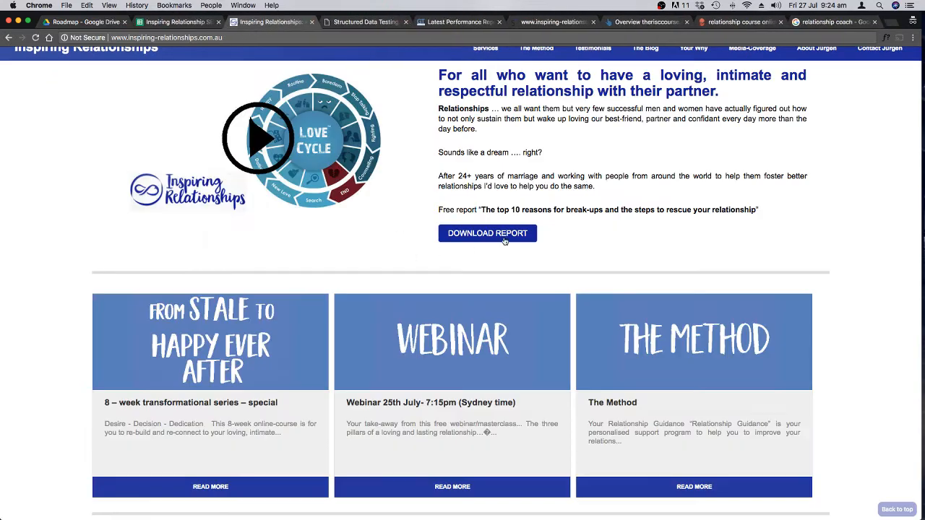
# Step: Return to the roadmap sheet and set the Email optin (Free ebooks, Download) status to Pass
pyautogui.click(177, 22)
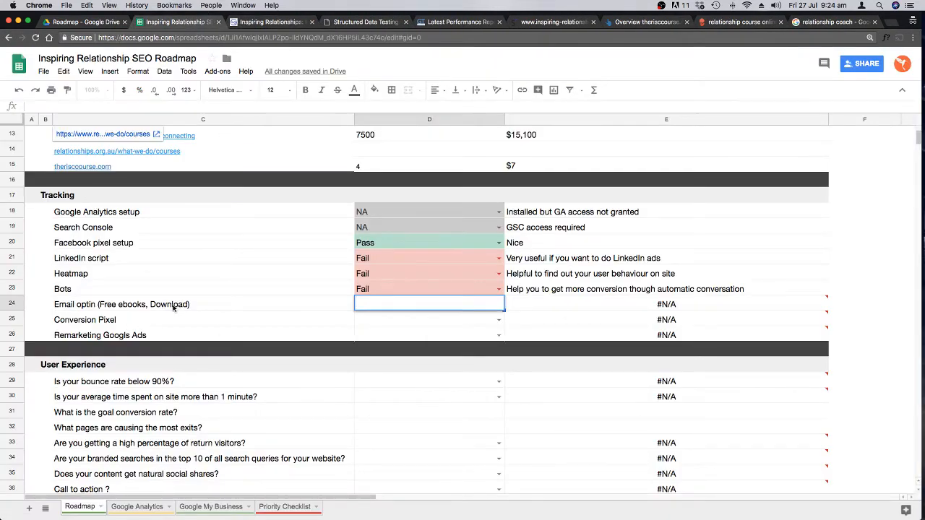
pyautogui.click(186, 307)
pyautogui.click(471, 305)
pyautogui.click(498, 304)
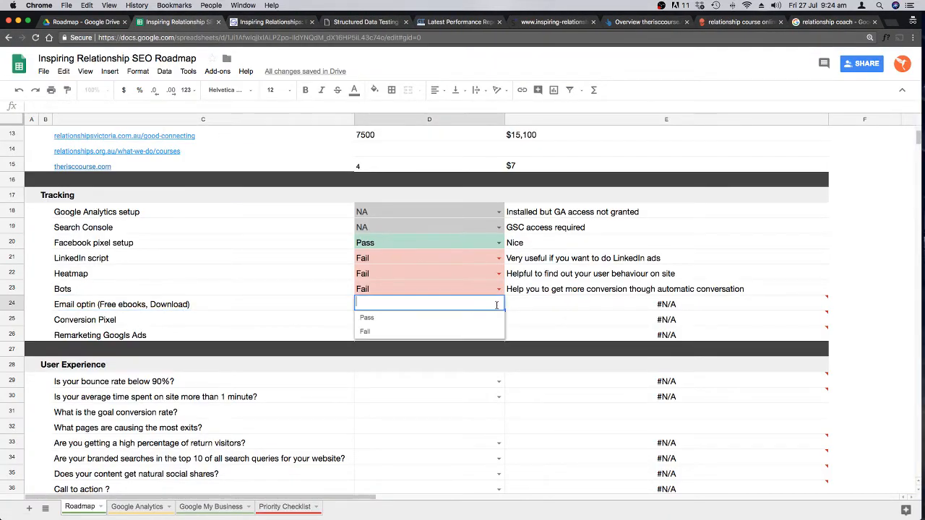
pyautogui.click(383, 318)
pyautogui.click(257, 306)
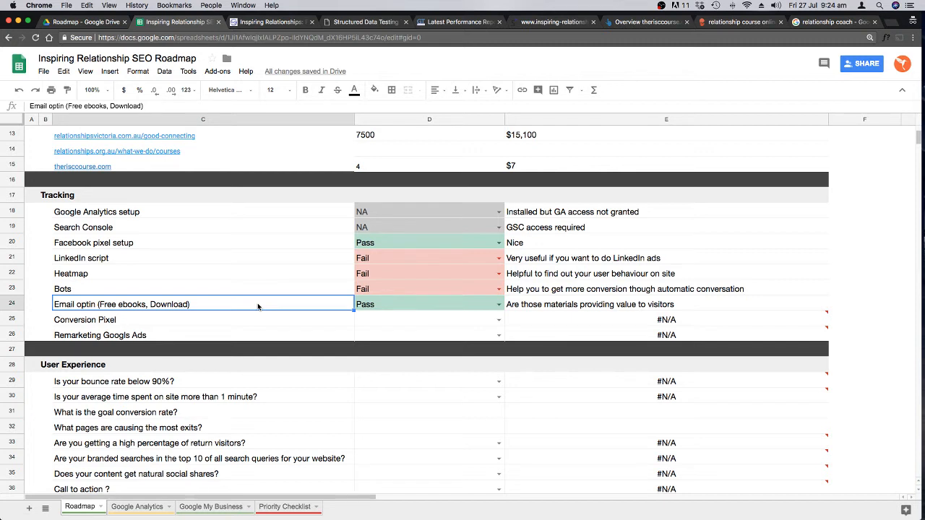
# Step: Set the Conversion Pixel and Remarketing Googls Ads statuses in the Tracking section to Fail
pyautogui.click(498, 319)
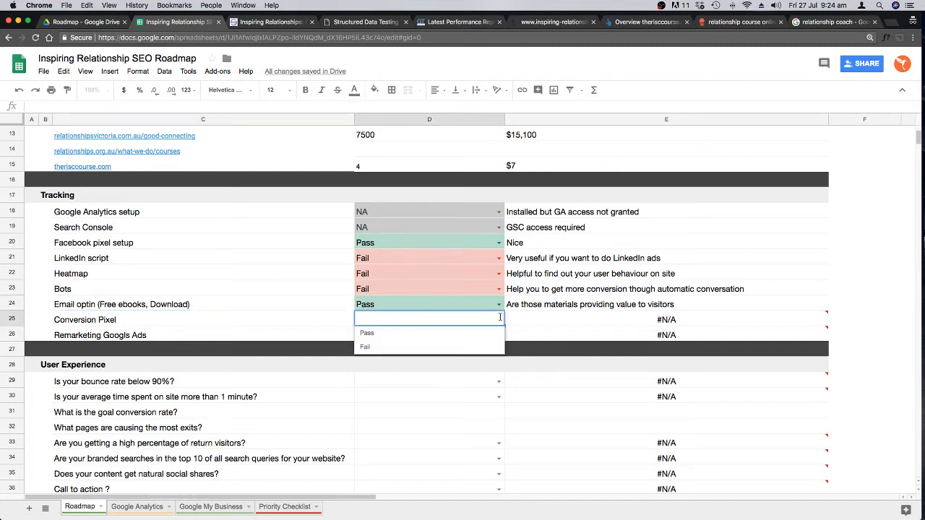
pyautogui.click(412, 348)
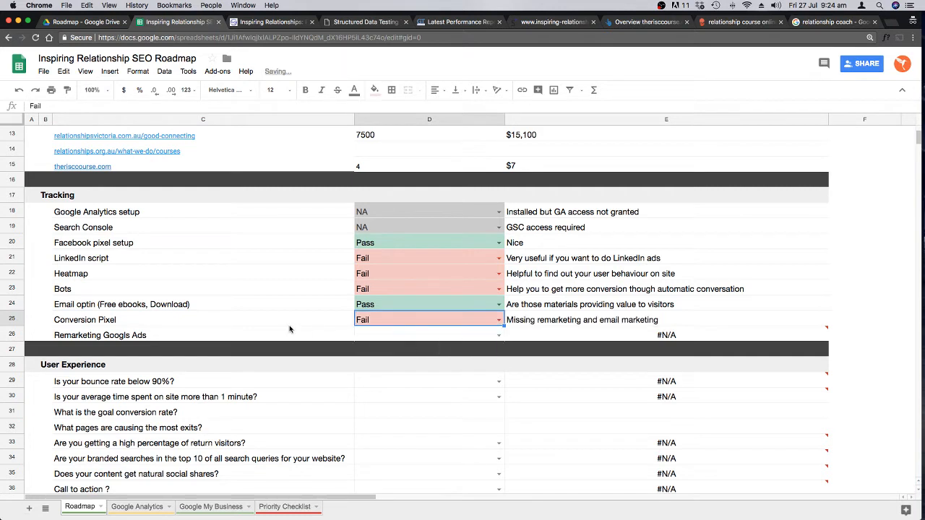
pyautogui.click(303, 324)
pyautogui.click(242, 335)
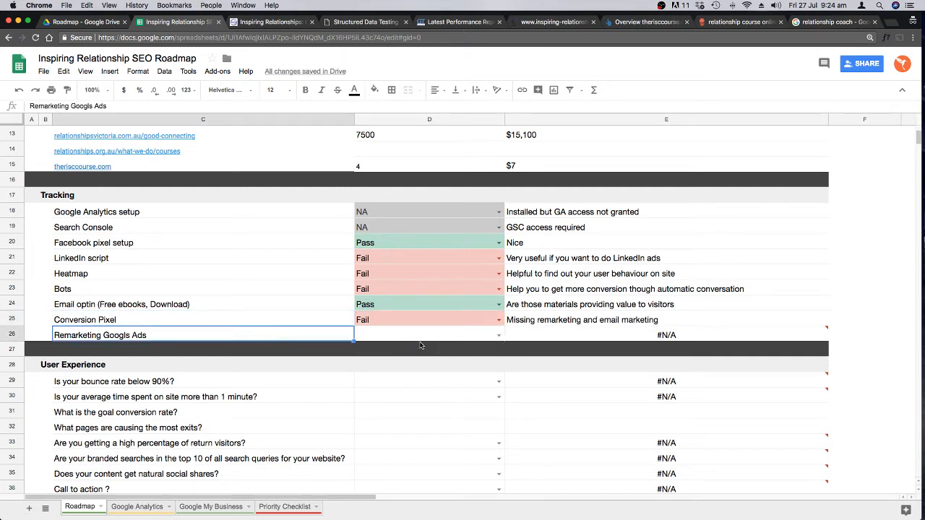
pyautogui.click(496, 336)
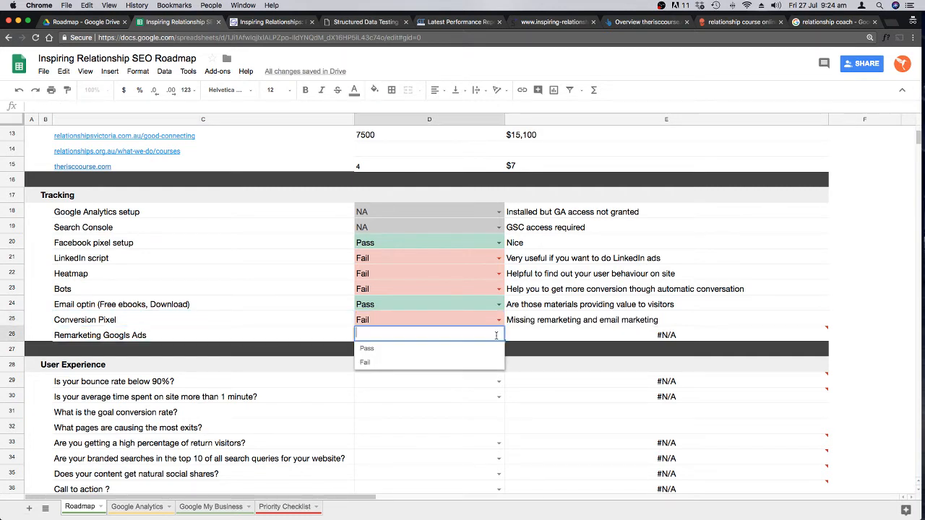
pyautogui.click(409, 362)
pyautogui.click(256, 278)
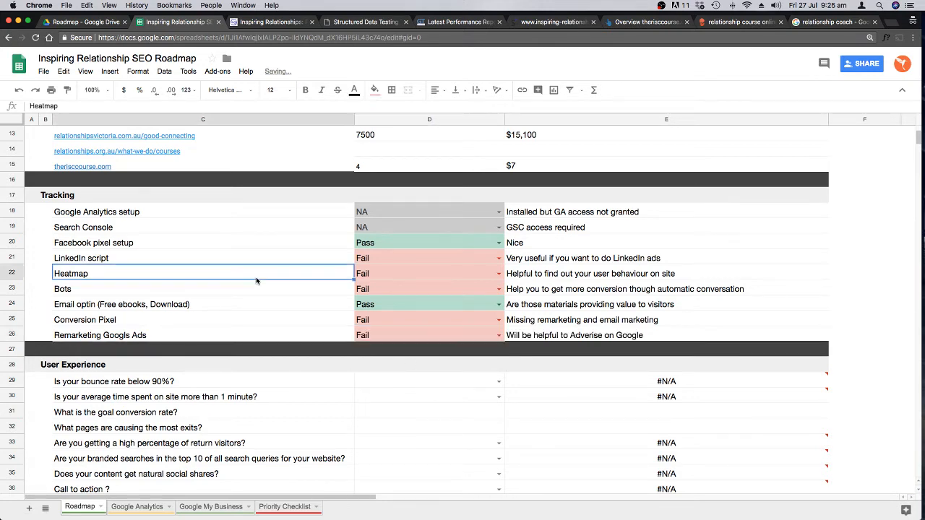
# Step: Set the bounce rate and average time on site checks in the User Experience section to No Access
pyautogui.scroll(-5, 261, 287)
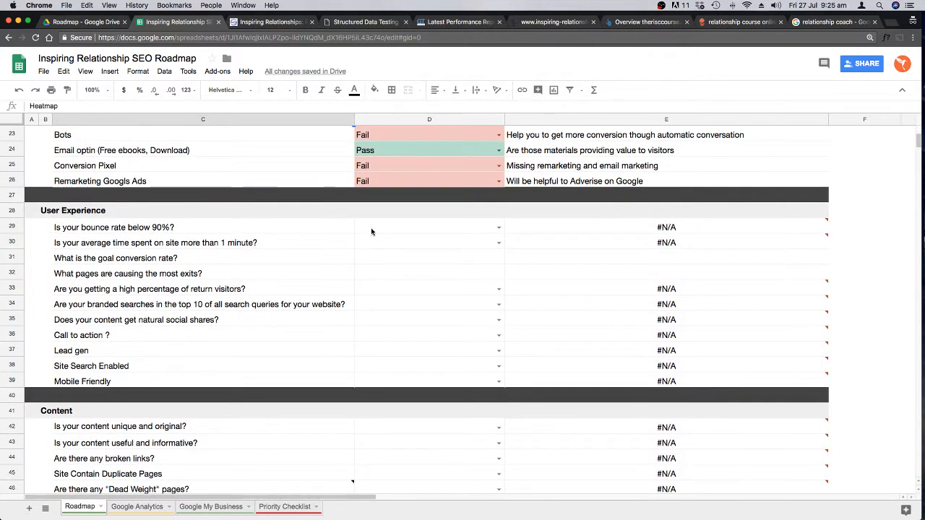
pyautogui.click(498, 227)
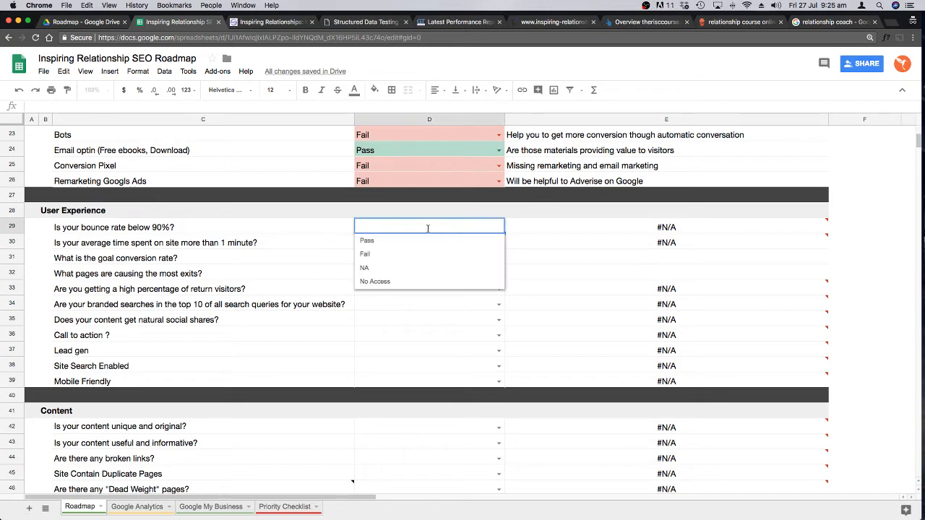
pyautogui.click(414, 282)
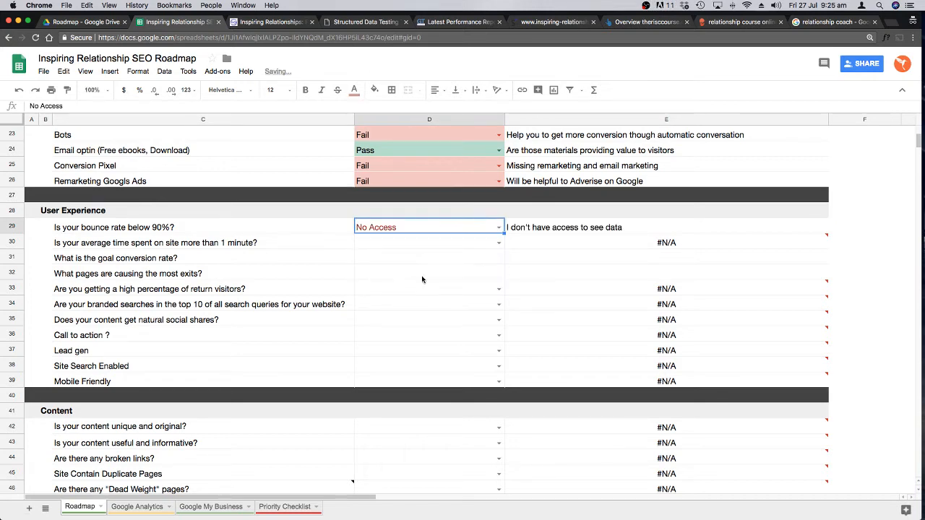
pyautogui.click(498, 243)
pyautogui.click(498, 243)
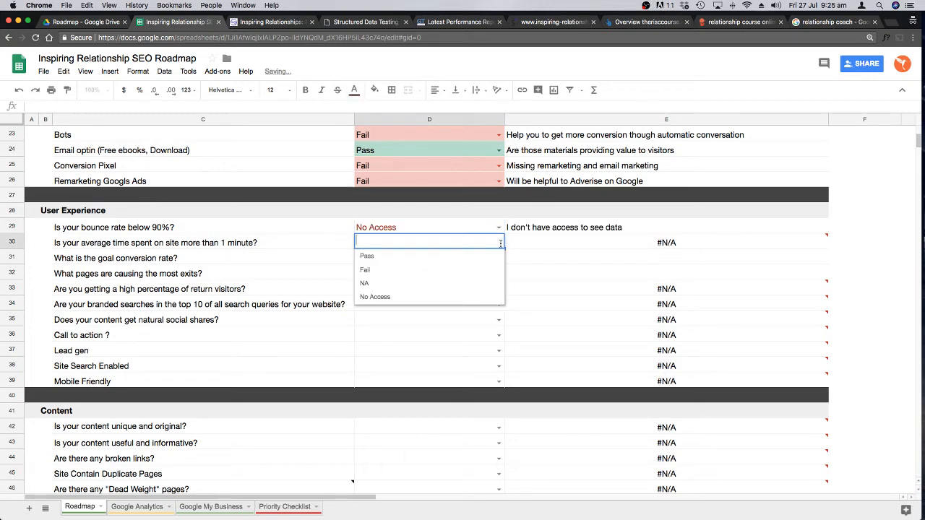
pyautogui.click(383, 298)
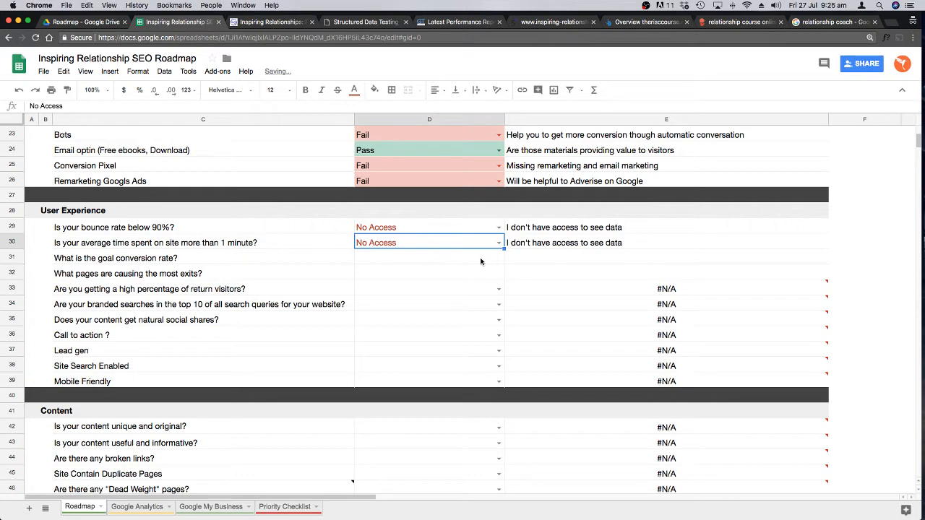
# Step: Set the check on a high percentage of return visitors to No Access, leaving goal conversion rate and exit pages blank
pyautogui.click(437, 277)
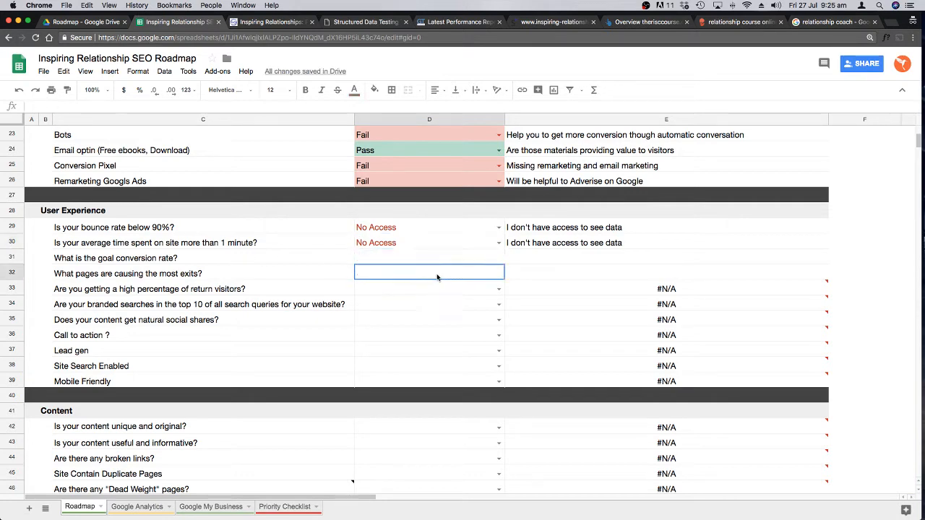
pyautogui.click(392, 292)
pyautogui.scroll(-1, 465, 294)
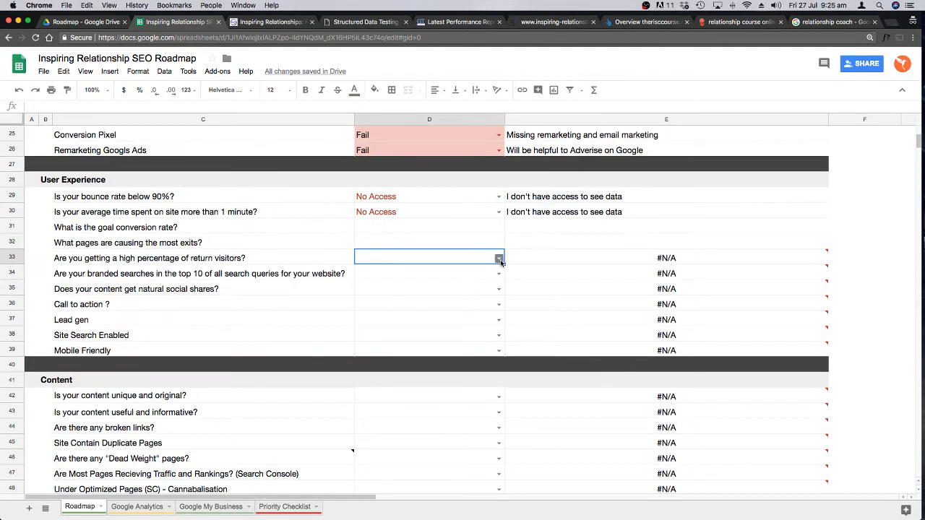
pyautogui.click(499, 259)
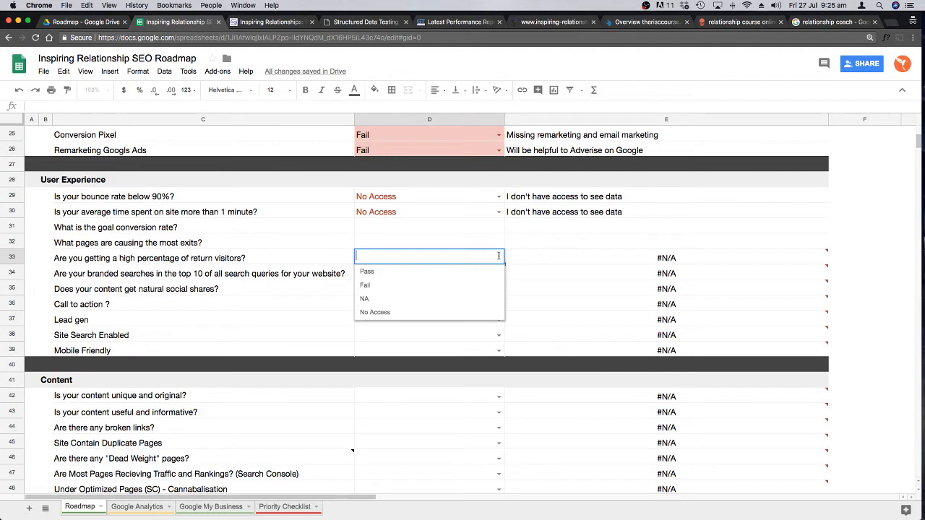
pyautogui.click(379, 312)
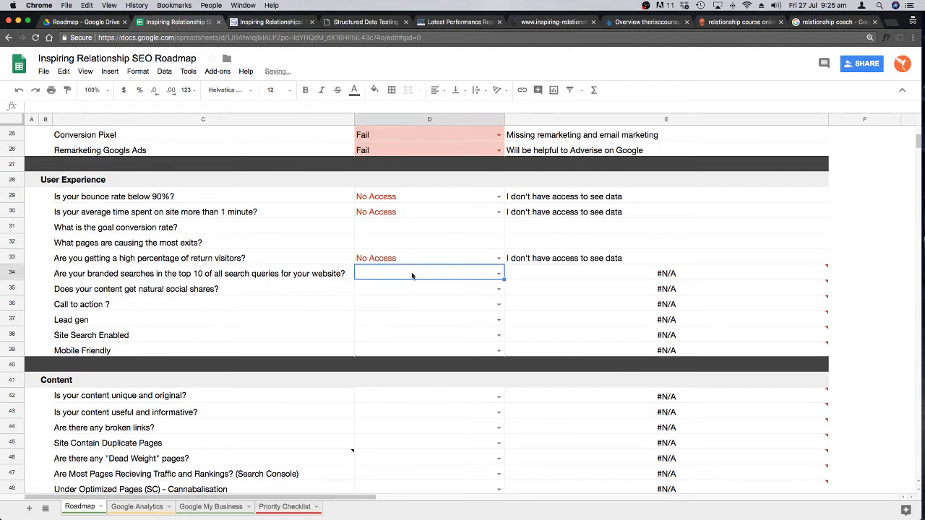
# Step: Set the branded searches check to NA and the natural social shares check to Fail
pyautogui.click(499, 273)
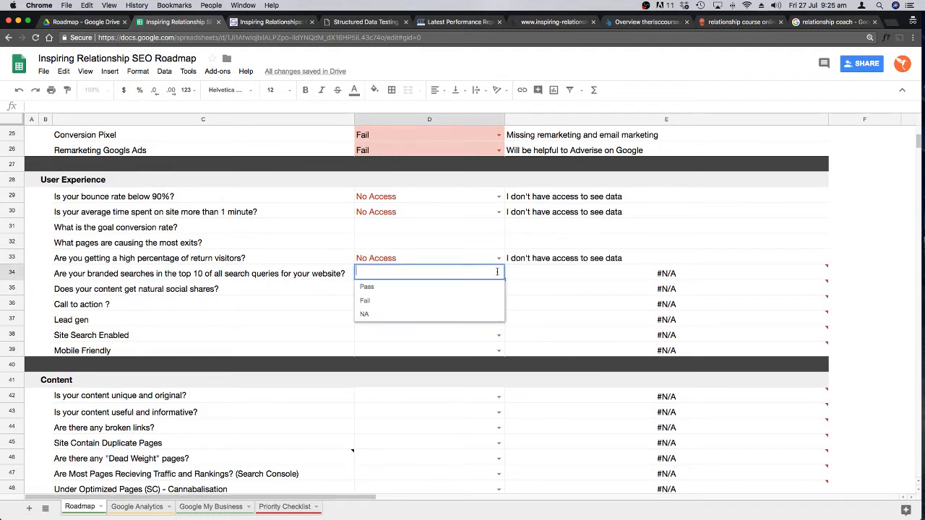
pyautogui.click(383, 314)
pyautogui.click(455, 289)
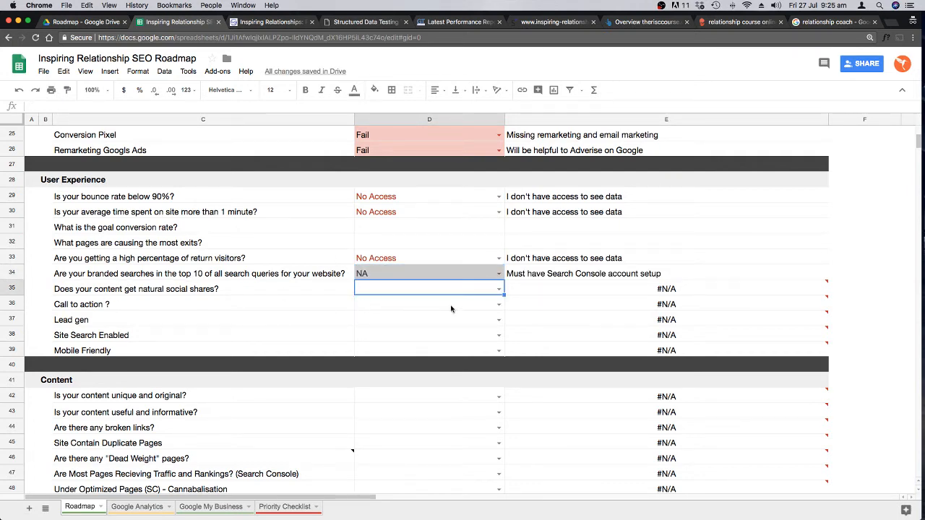
pyautogui.click(498, 288)
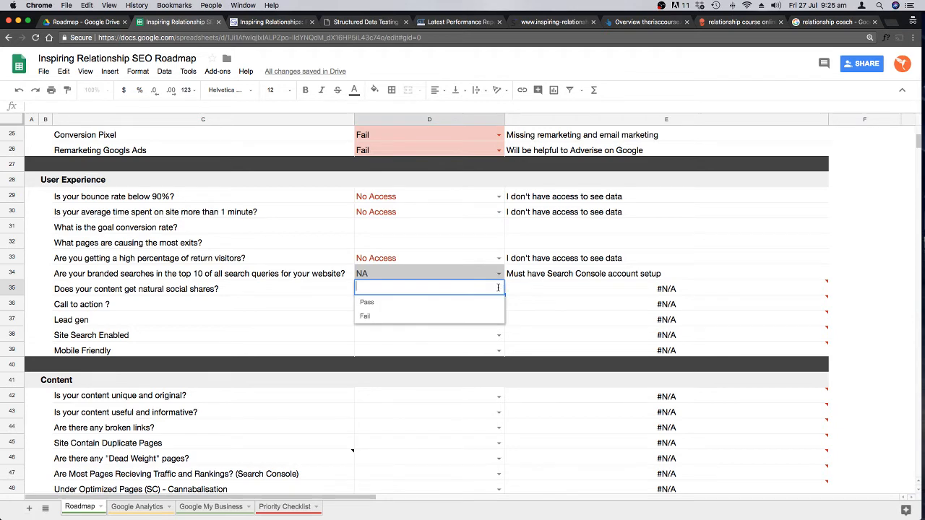
pyautogui.click(393, 316)
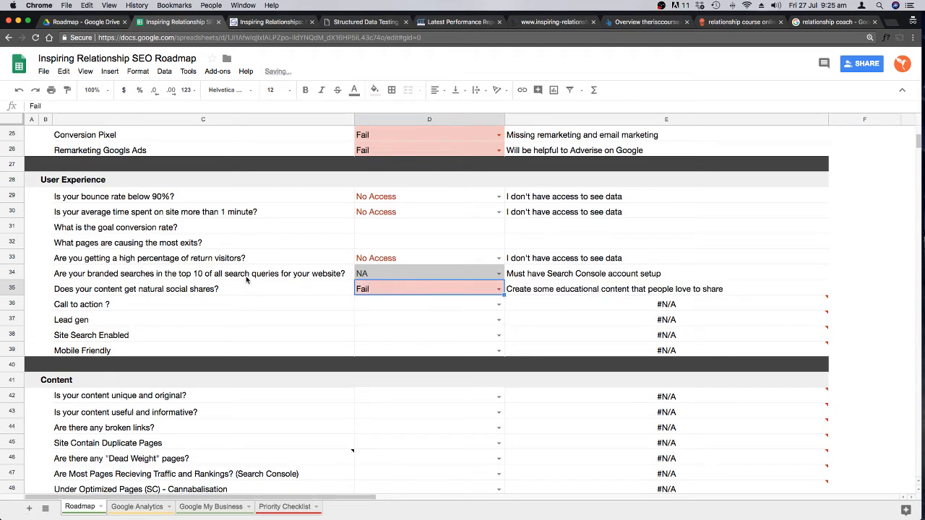
# Step: Switch to the Inspiring Relationships homepage and examine its content tiles, subscribe form and social links
pyautogui.click(253, 23)
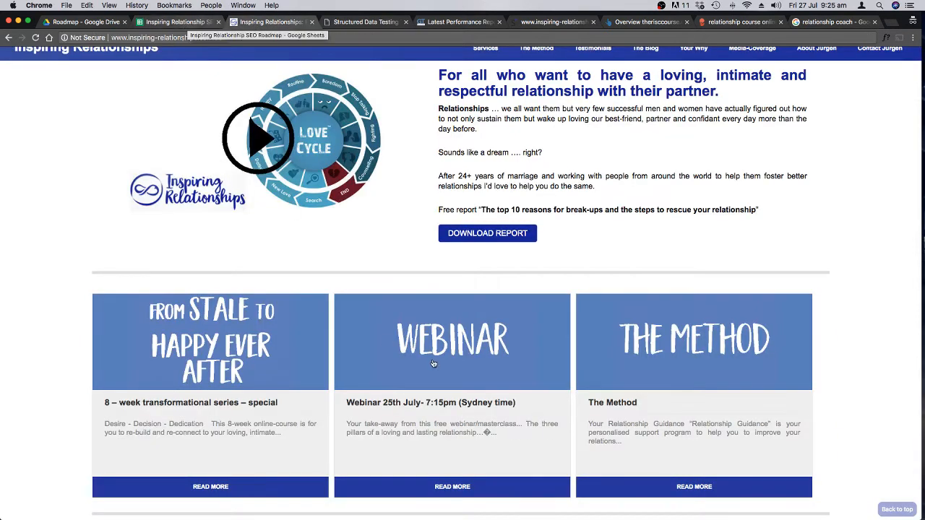
pyautogui.scroll(-10, 567, 294)
pyautogui.scroll(-7, 568, 294)
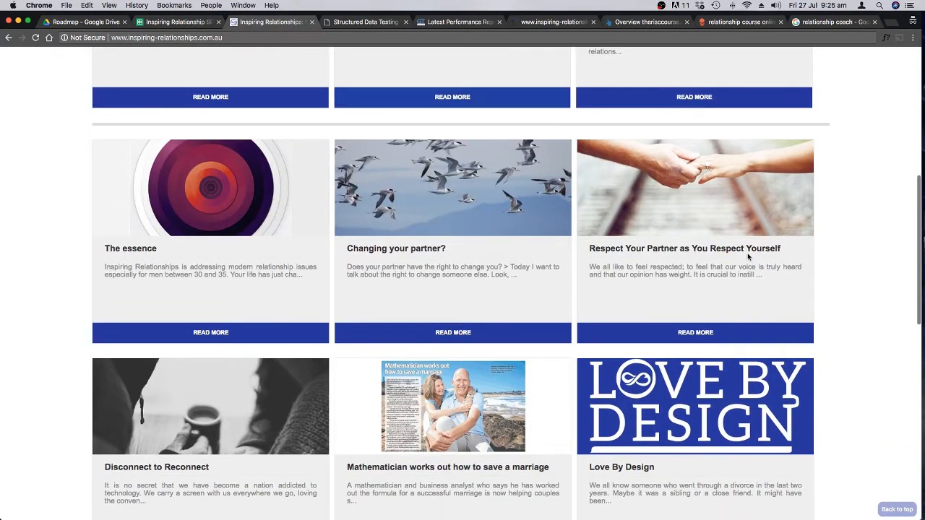
pyautogui.scroll(-1, 682, 247)
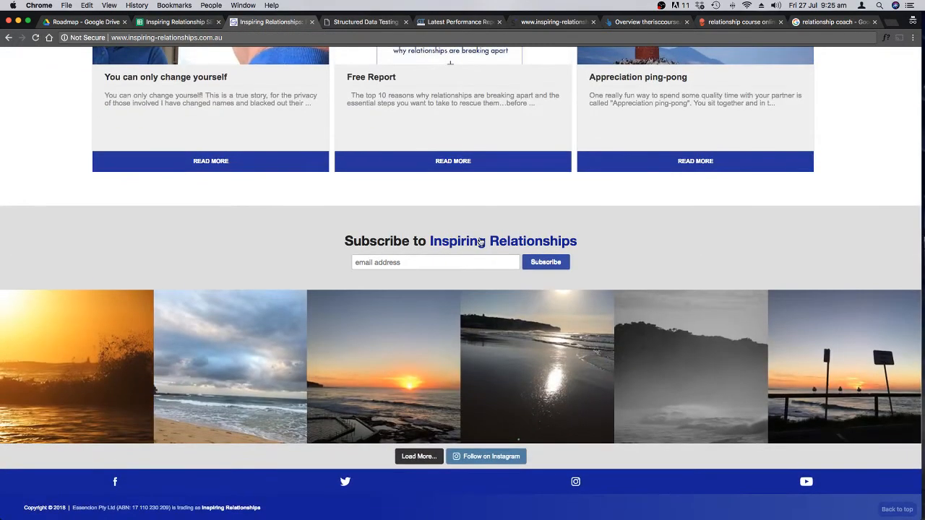
pyautogui.scroll(4, 401, 232)
pyautogui.scroll(-10, 397, 234)
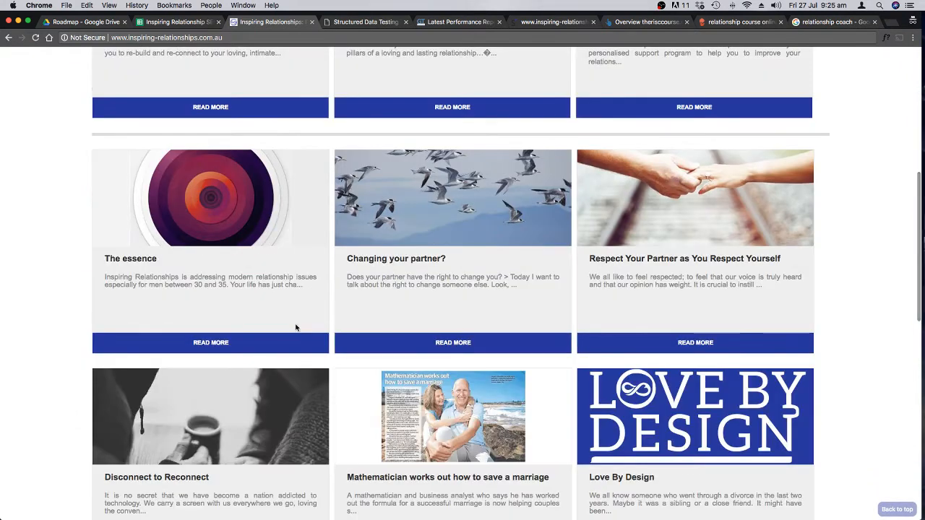
# Step: Open the article "The essence" from the homepage and examine its content and social share options
pyautogui.click(227, 200)
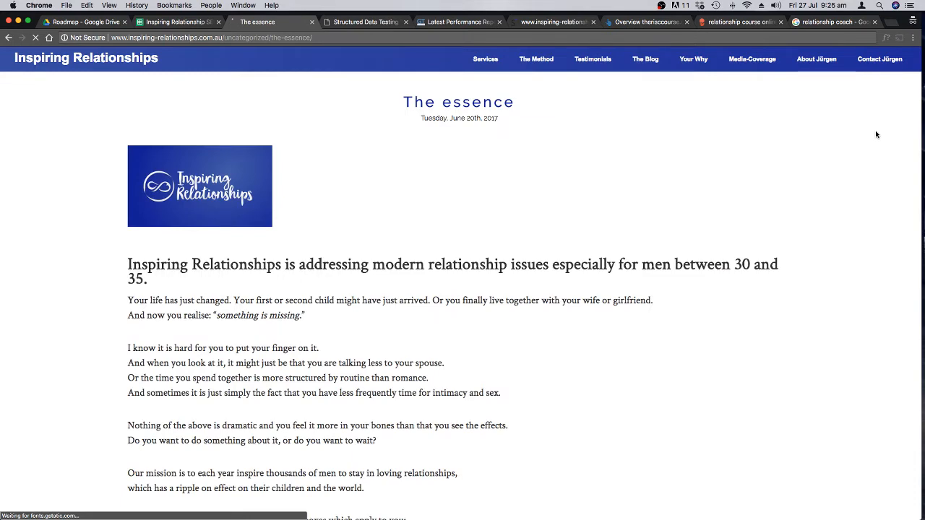
pyautogui.scroll(-10, 565, 217)
pyautogui.scroll(-5, 566, 217)
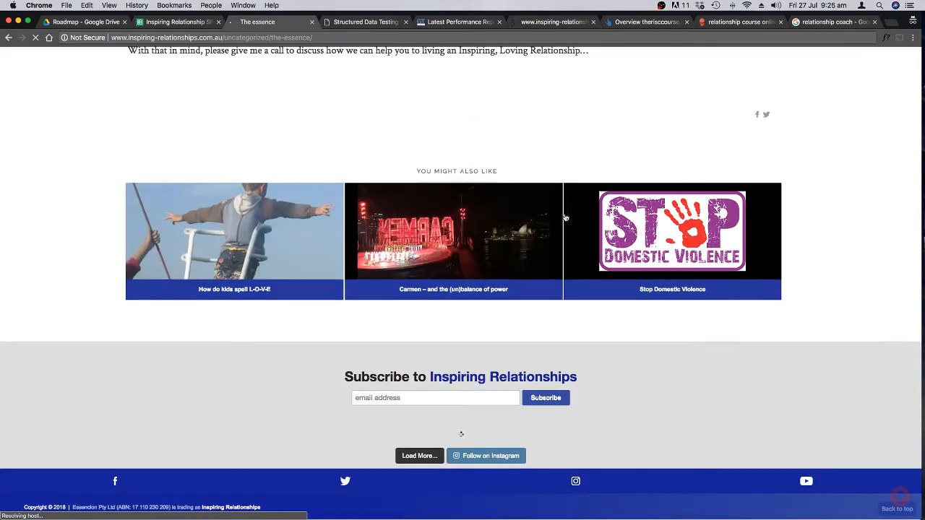
pyautogui.scroll(12, 566, 218)
pyautogui.scroll(-13, 566, 218)
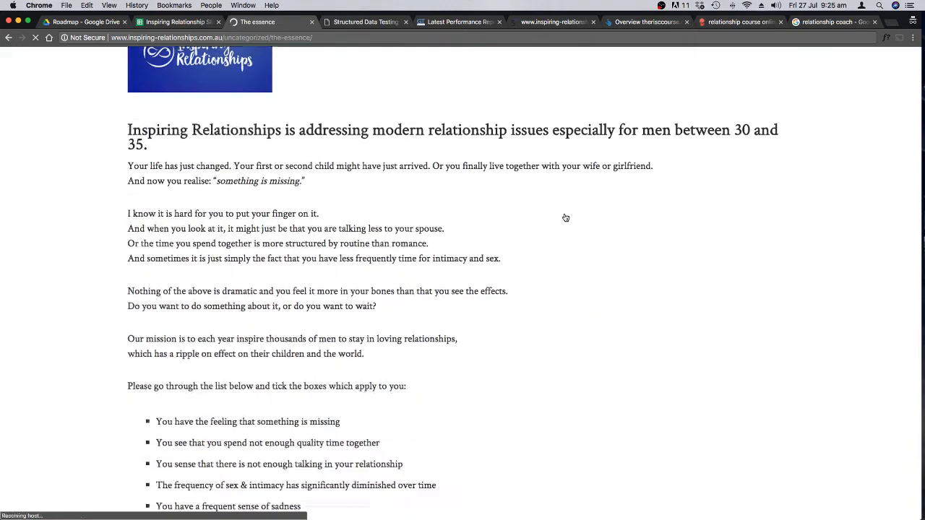
pyautogui.scroll(7, 566, 218)
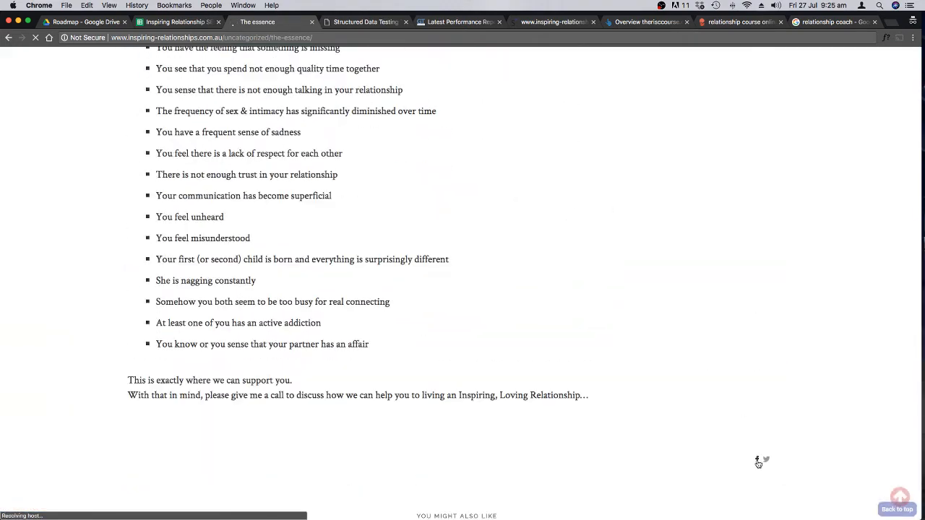
# Step: Check the Inspiring Relationships homepage for a call to action, and set the roadmap sheet's Call to action check to Fail
pyautogui.click(171, 22)
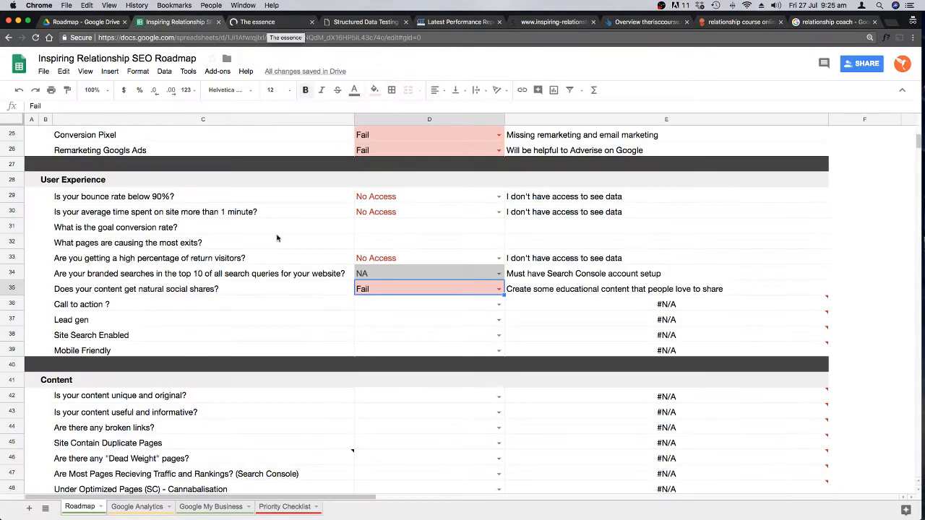
pyautogui.click(419, 304)
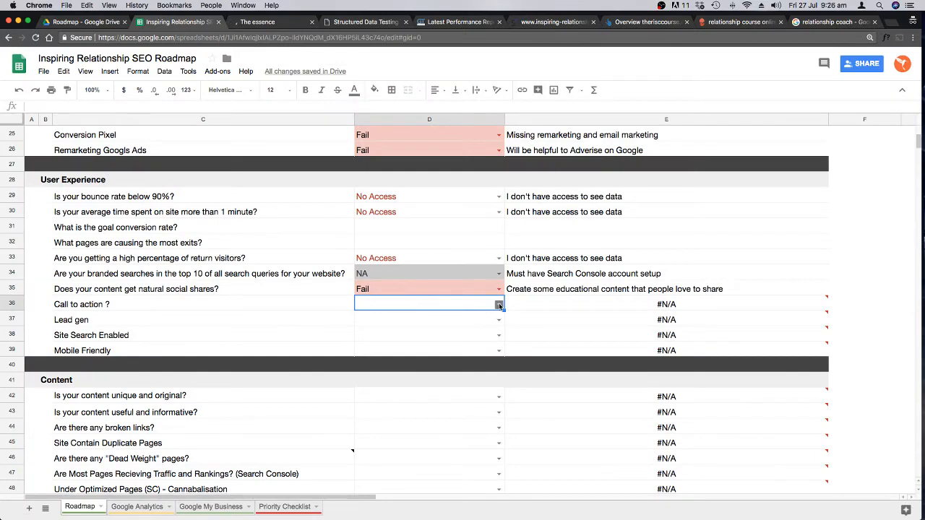
pyautogui.click(258, 22)
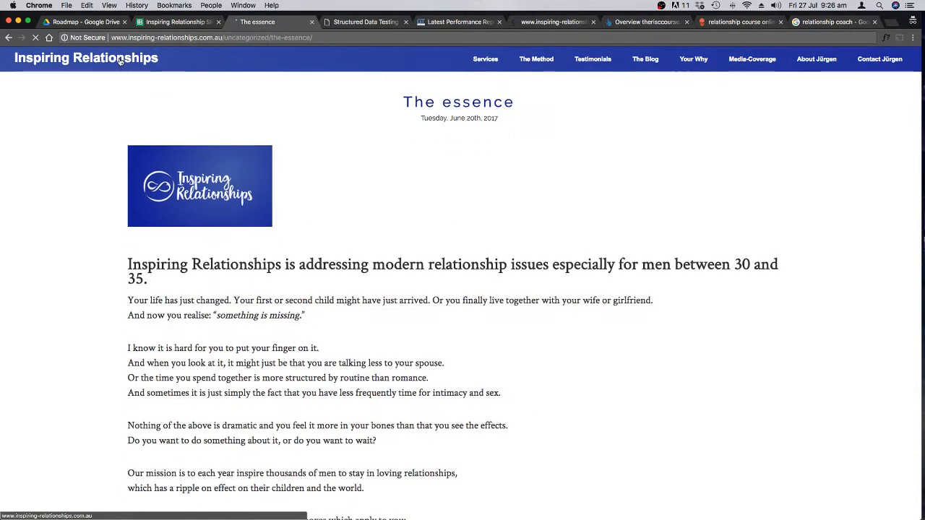
pyautogui.click(120, 61)
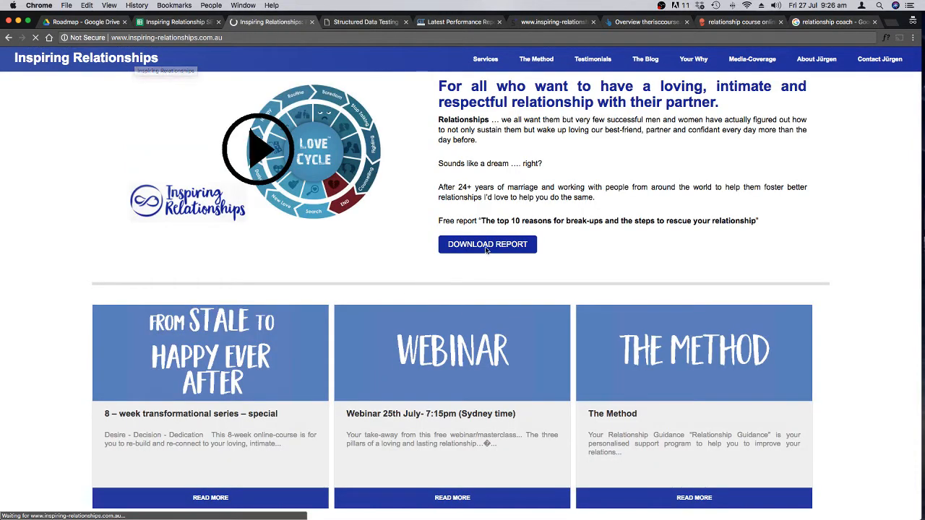
pyautogui.click(177, 21)
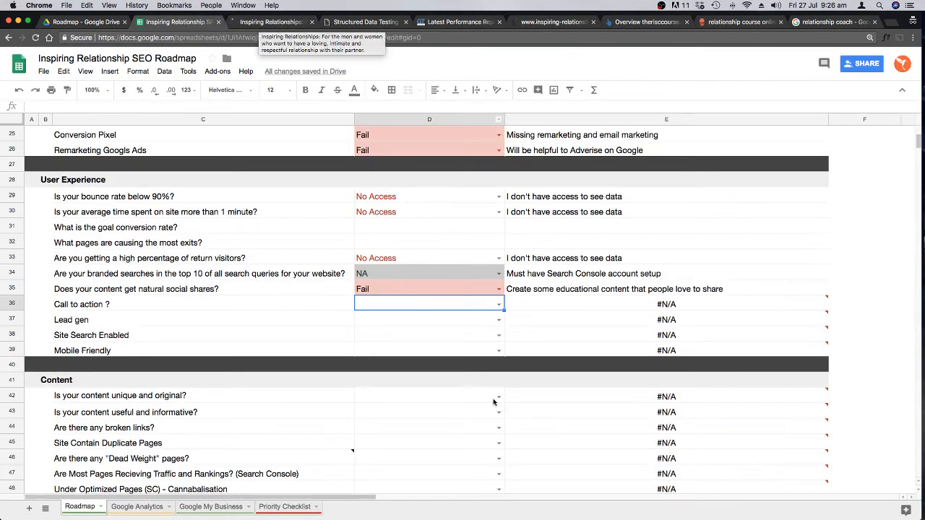
pyautogui.click(499, 306)
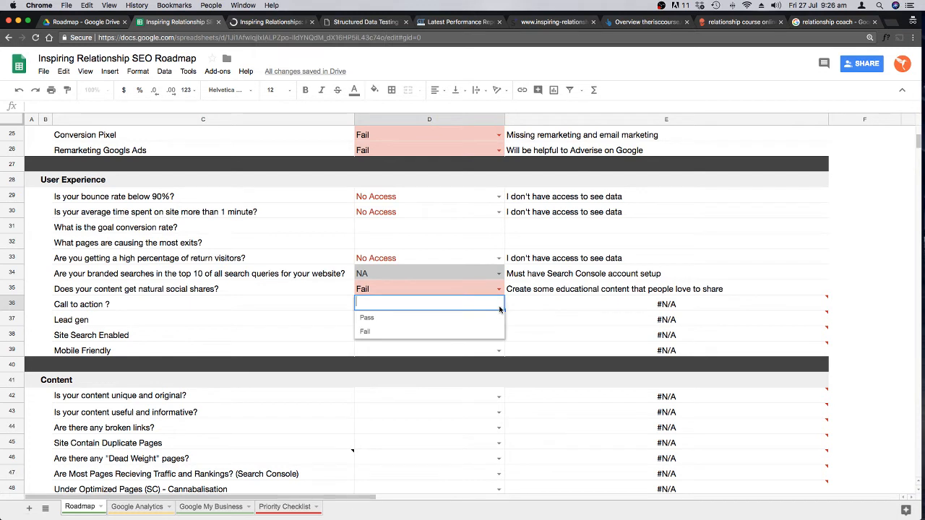
pyautogui.click(398, 332)
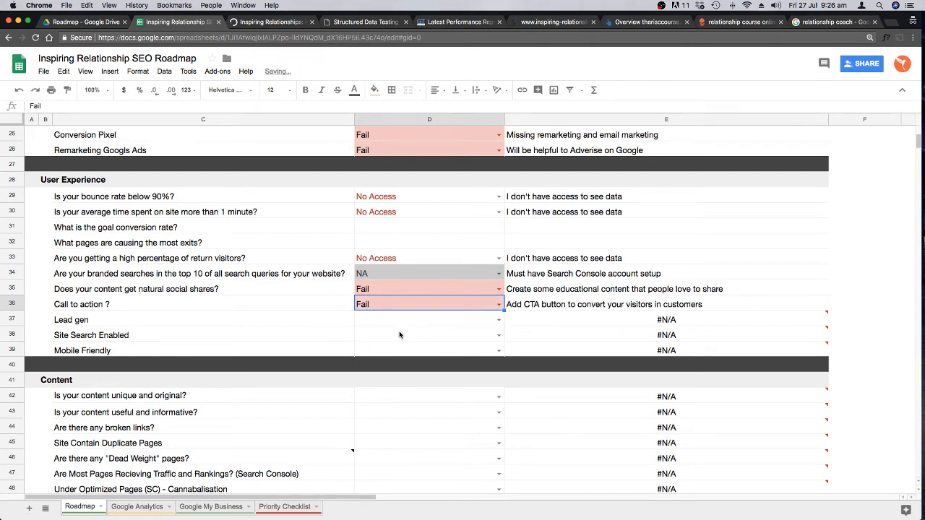
# Step: Set the Lead gen check to Pass and the Site Search Enabled check to NA
pyautogui.click(347, 322)
pyautogui.click(433, 323)
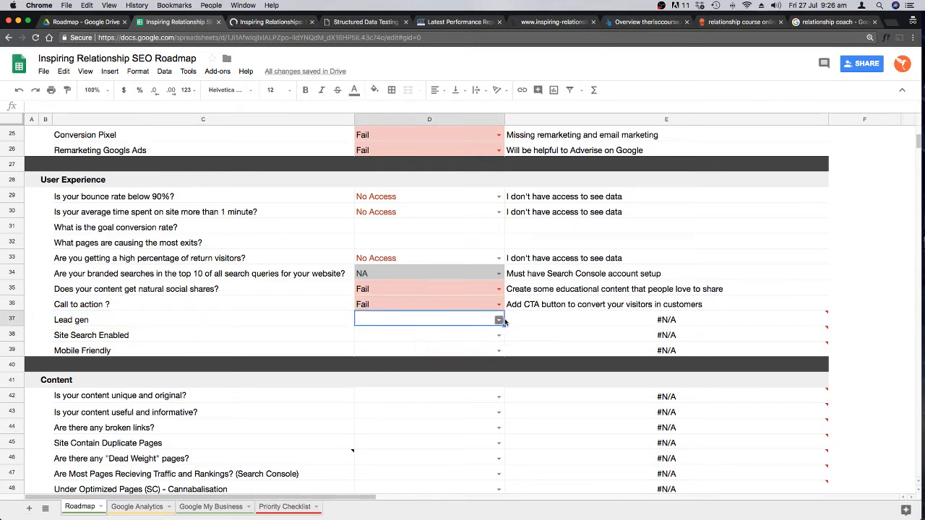
pyautogui.click(500, 320)
pyautogui.click(401, 332)
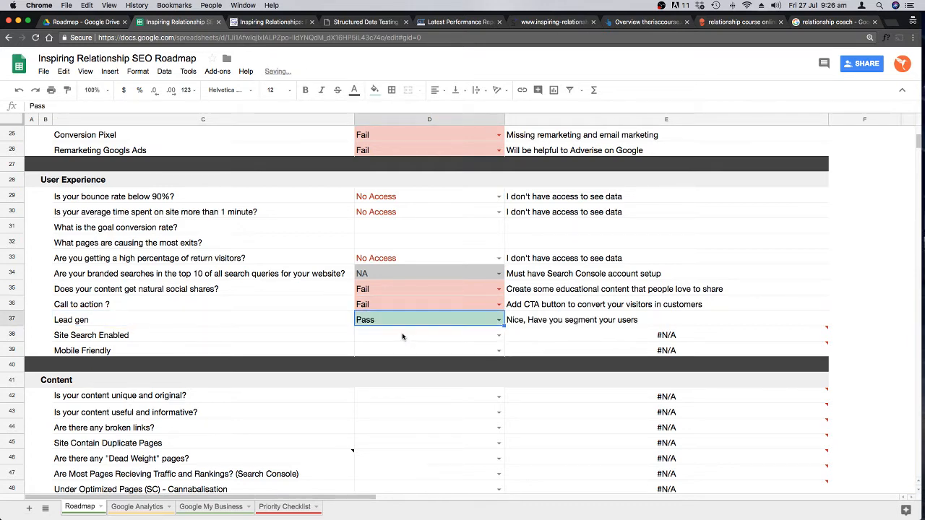
pyautogui.click(463, 338)
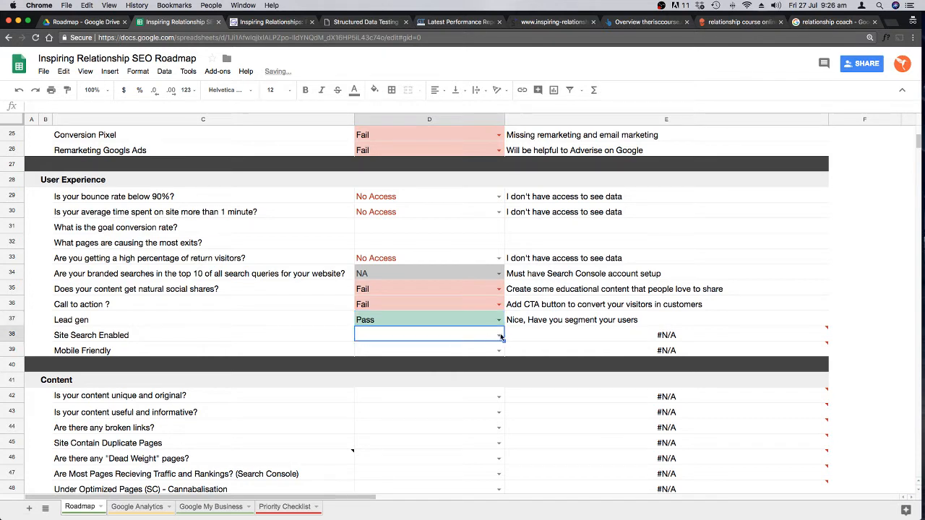
pyautogui.click(498, 335)
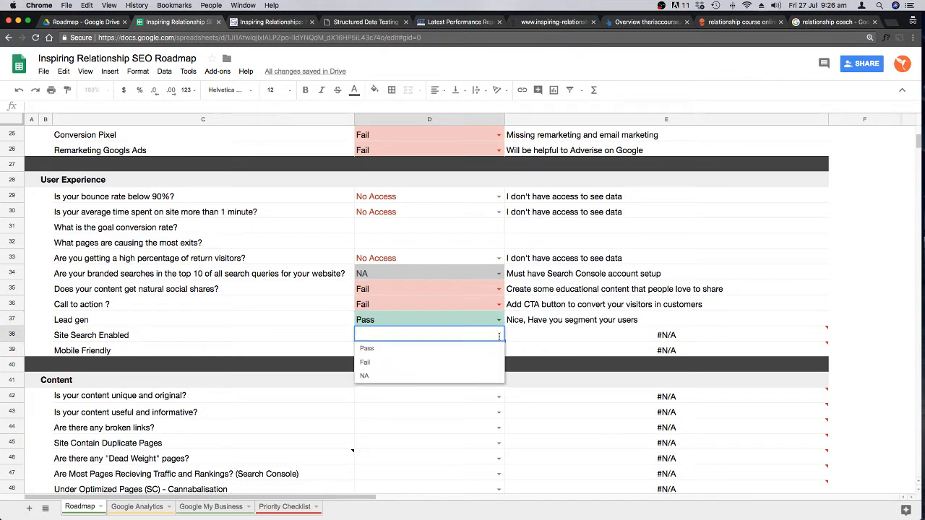
pyautogui.click(376, 376)
# Step: Test the homepage's responsiveness by resizing the browser window, and set the Mobile Friendly check to Pass in the roadmap sheet
pyautogui.click(315, 354)
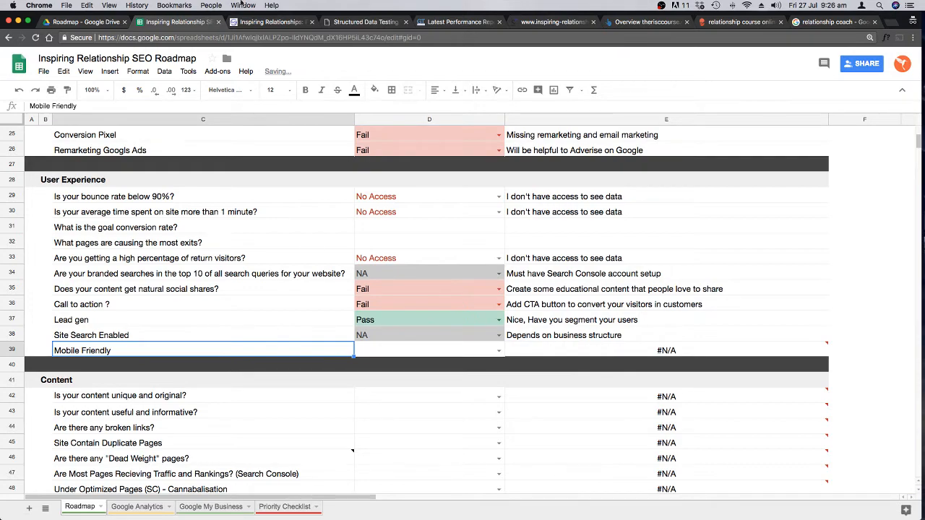
pyautogui.click(266, 22)
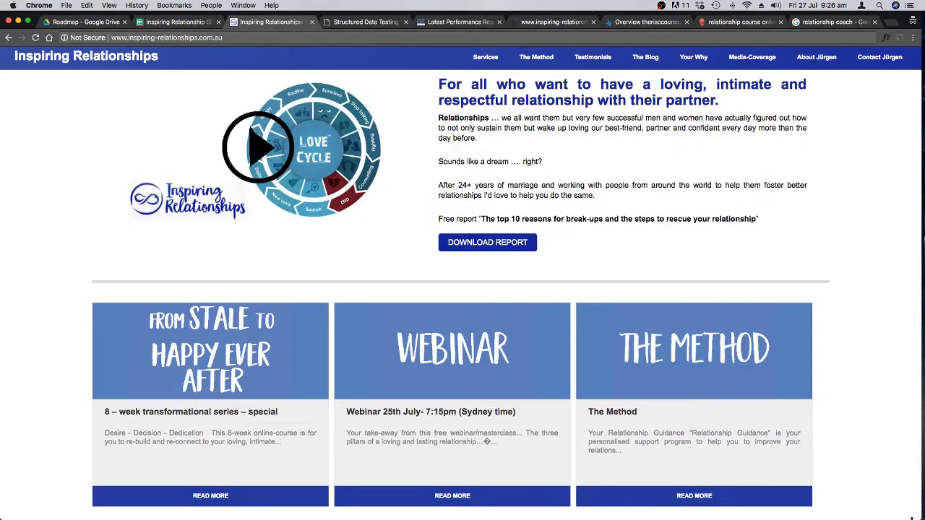
pyautogui.moveTo(457, 414); pyautogui.dragTo(923, 518)
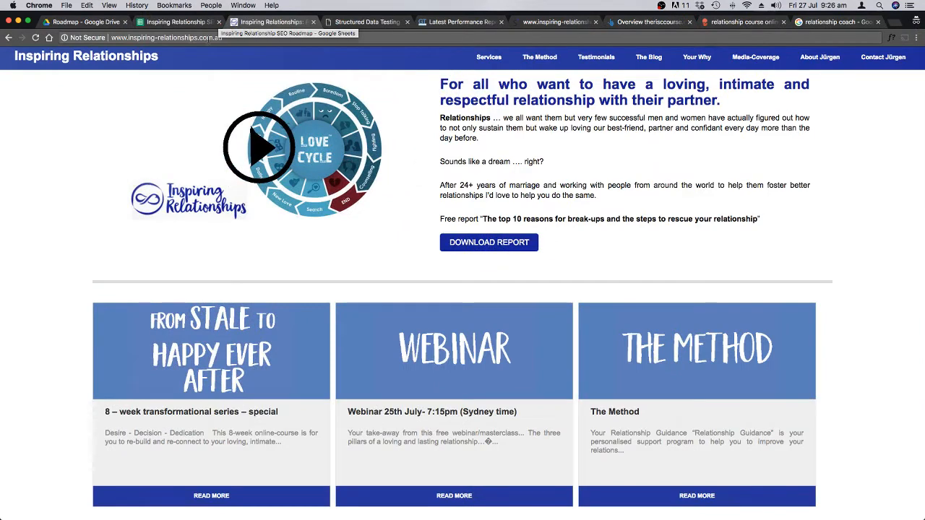
pyautogui.click(184, 22)
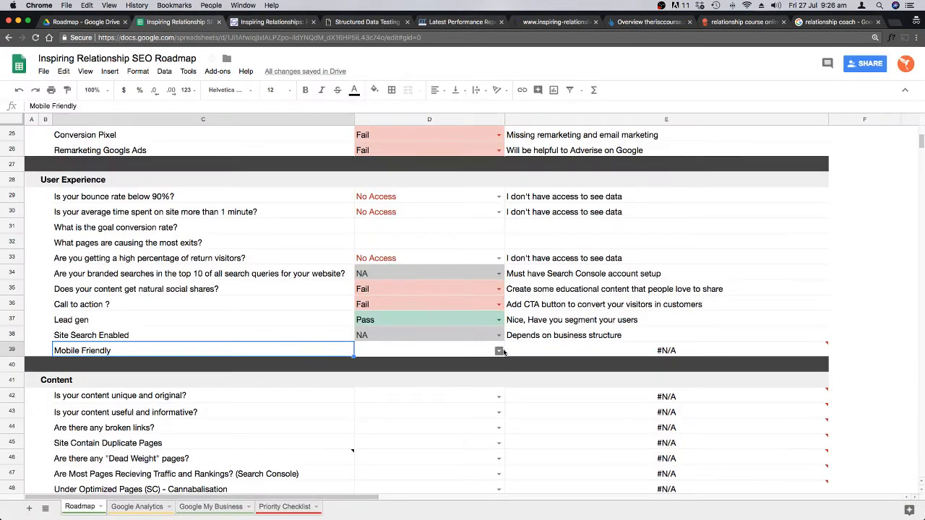
pyautogui.click(499, 351)
pyautogui.click(390, 365)
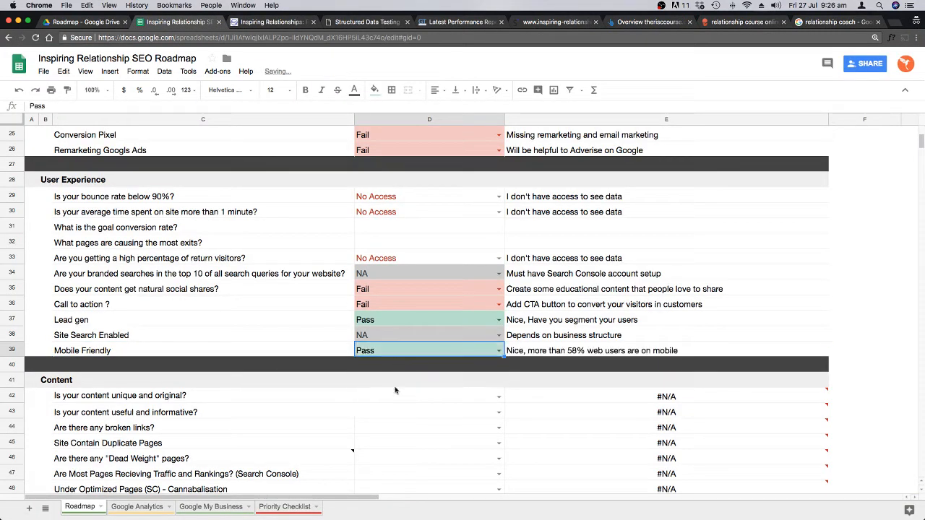
# Step: Review the roadmap's Content checks and the completed Tracking section, ending on the unique and original content question
pyautogui.click(301, 416)
pyautogui.scroll(-5, 332, 365)
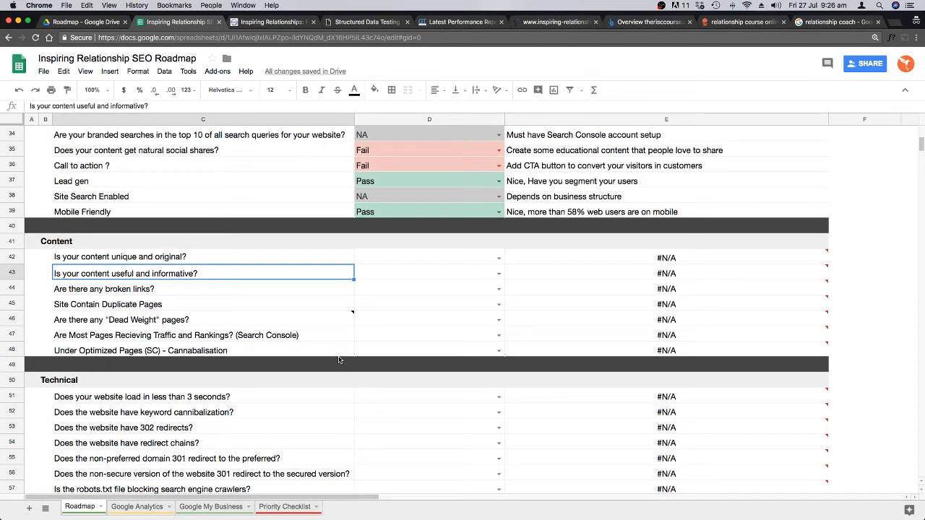
pyautogui.scroll(-1, 338, 360)
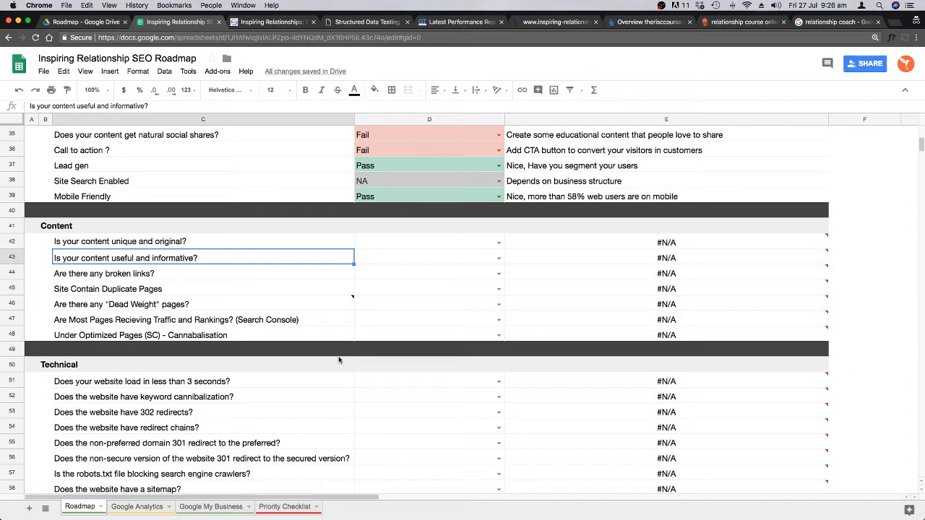
pyautogui.scroll(10, 346, 369)
pyautogui.scroll(-2, 350, 365)
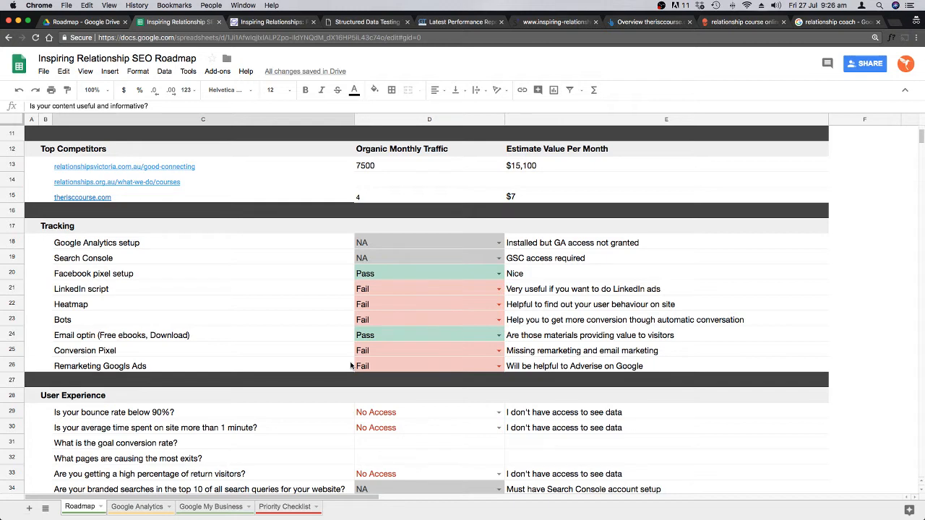
pyautogui.scroll(-8, 351, 366)
pyautogui.click(211, 247)
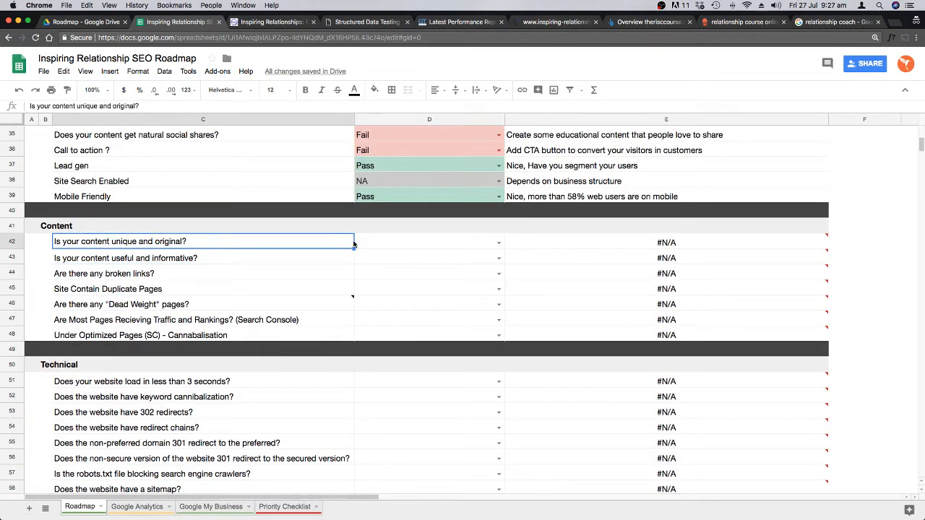
# Step: Examine the site's Siteliner report, including its page and duplicate content summaries and the detailed list of duplicate content pages
pyautogui.click(561, 23)
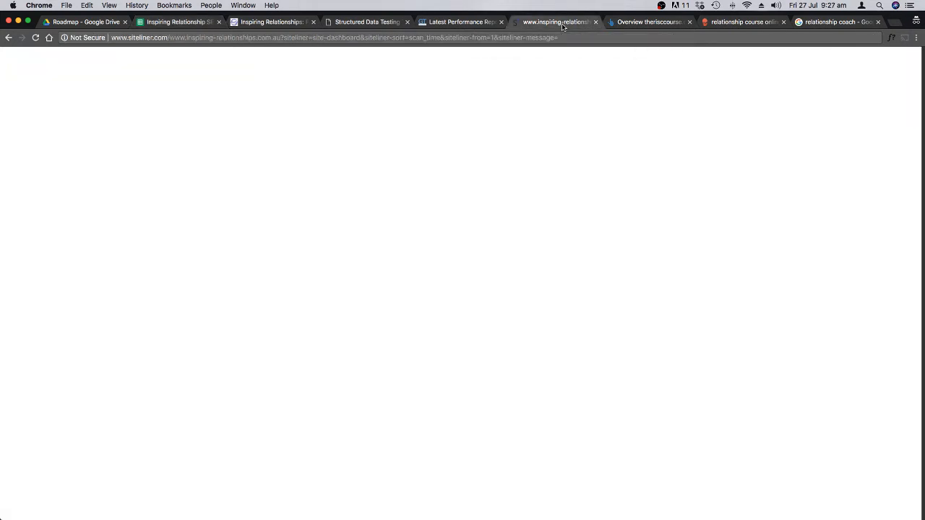
pyautogui.scroll(-3, 790, 281)
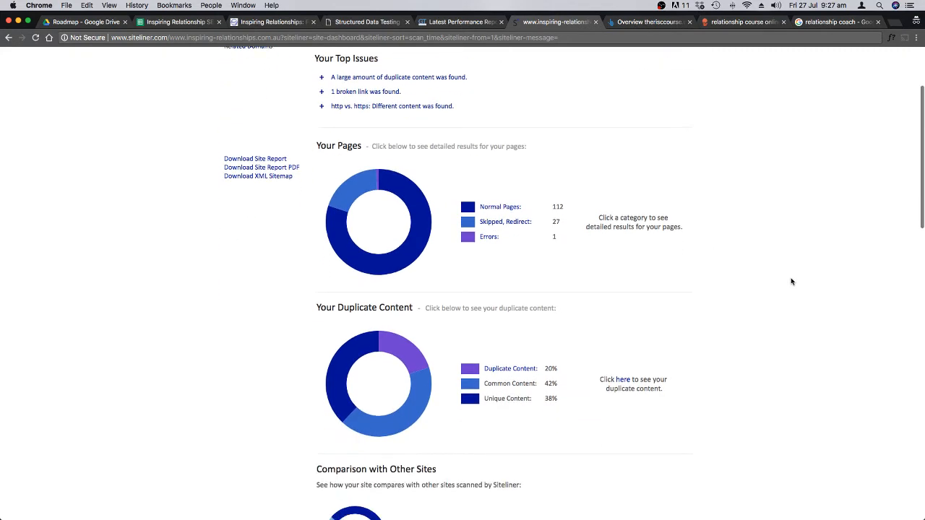
pyautogui.scroll(-3, 658, 351)
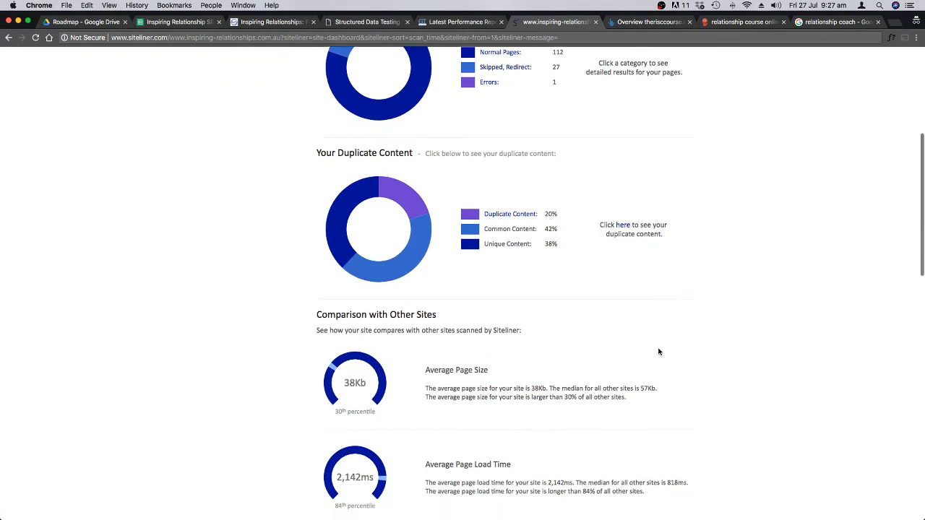
pyautogui.scroll(5, 657, 351)
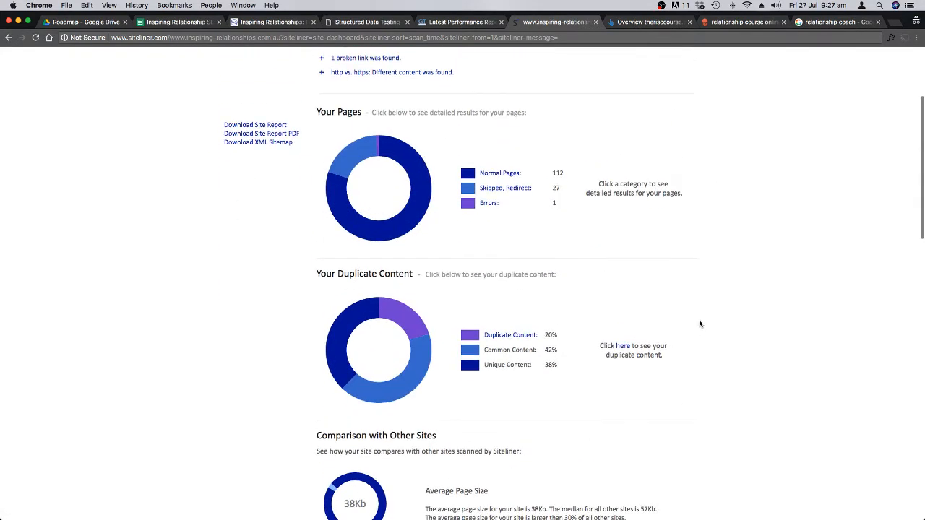
pyautogui.click(517, 336)
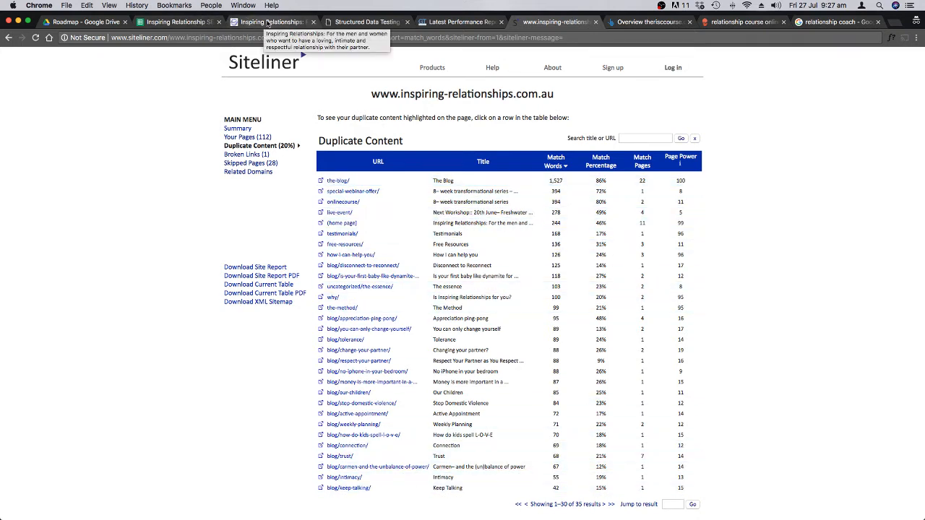
pyautogui.scroll(-3, 758, 335)
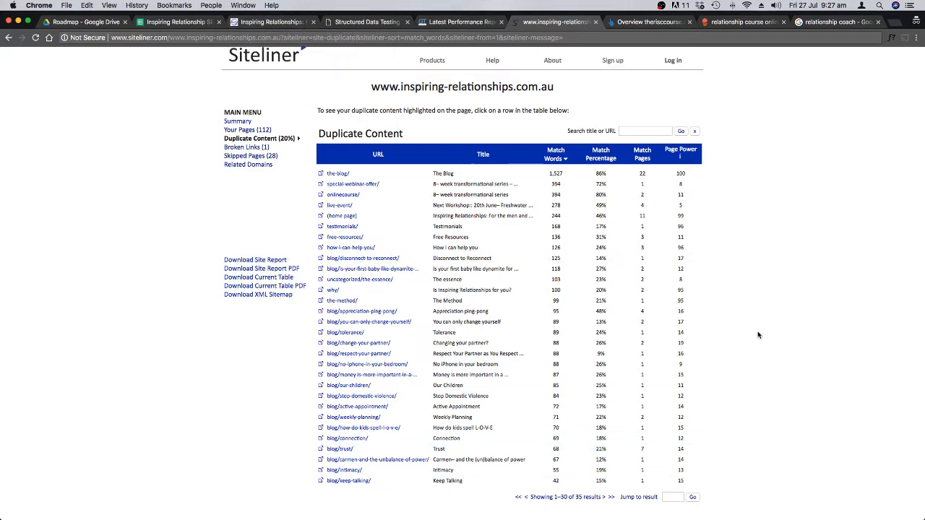
pyautogui.scroll(3, 758, 334)
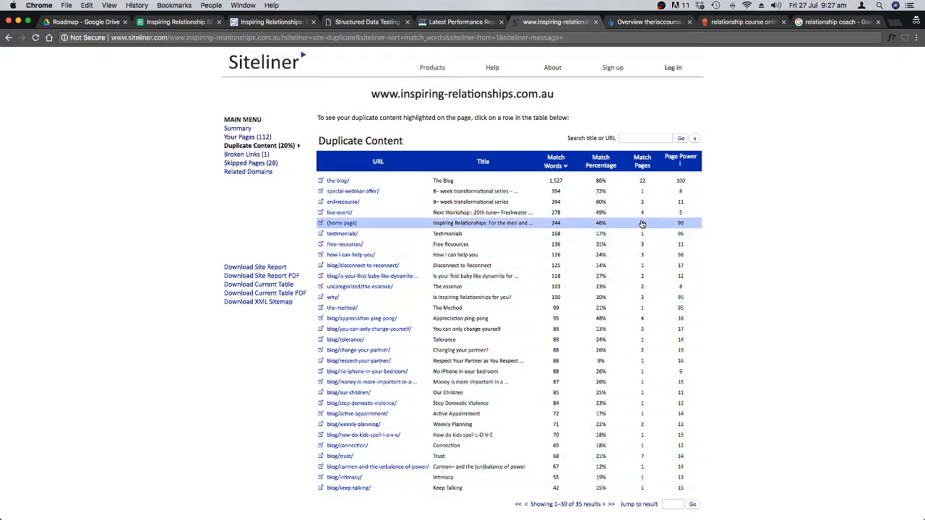
# Step: In the roadmap sheet's Content section, set the unique and original content check and the useful and informative check to Pass
pyautogui.click(268, 22)
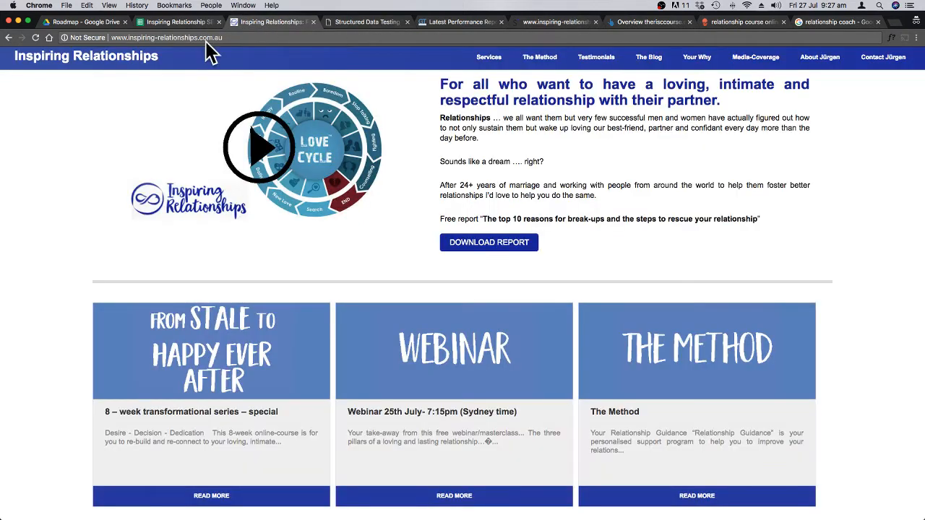
pyautogui.click(177, 22)
pyautogui.click(402, 287)
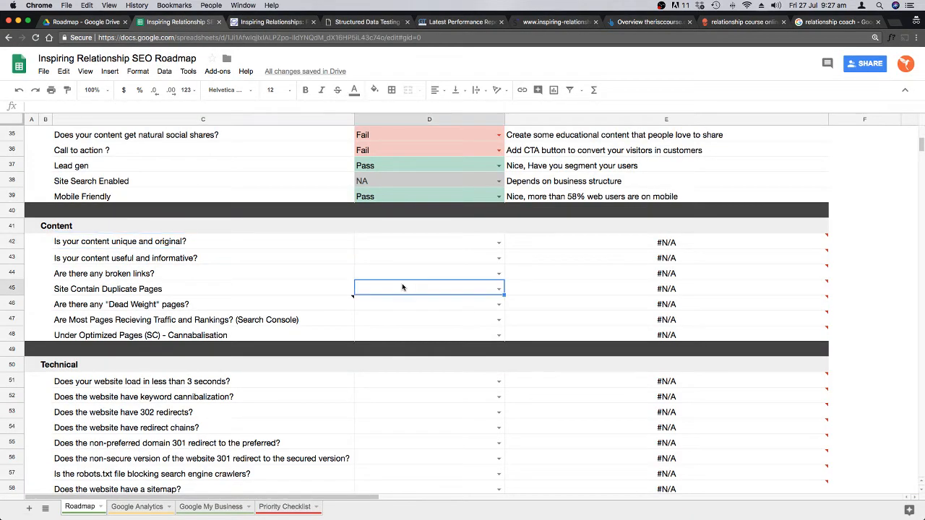
pyautogui.click(203, 245)
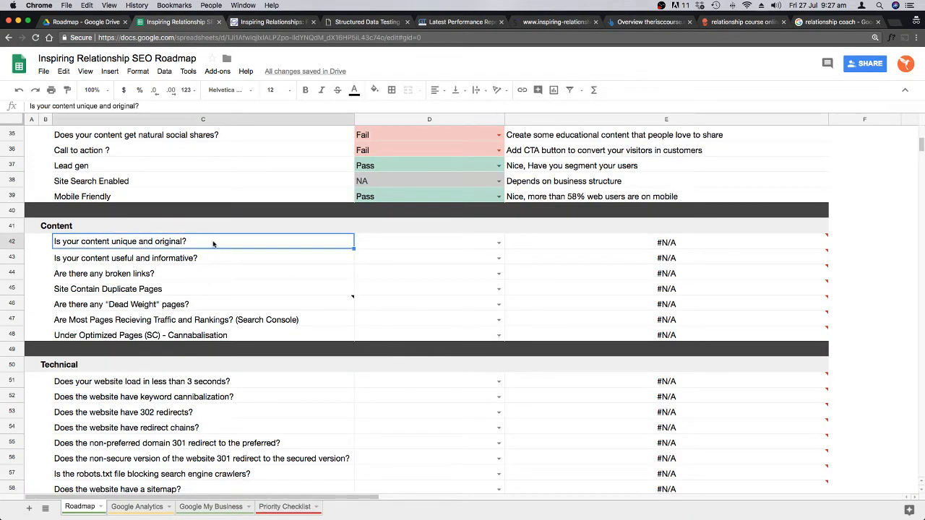
pyautogui.click(498, 243)
pyautogui.click(405, 258)
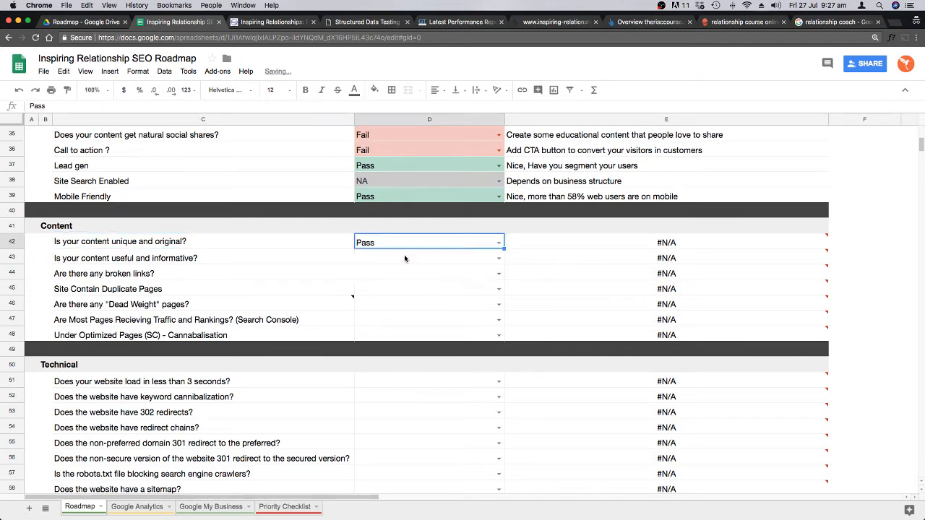
pyautogui.click(194, 260)
pyautogui.click(468, 260)
pyautogui.click(498, 258)
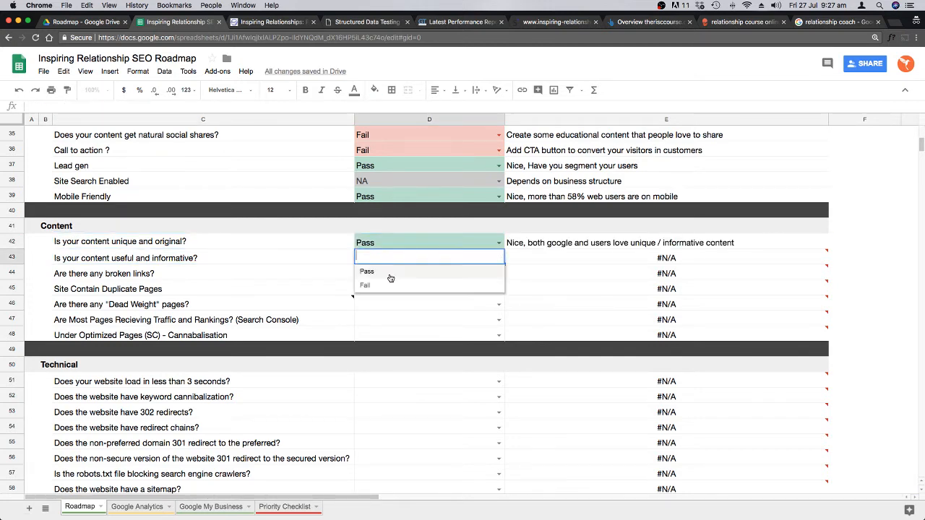
pyautogui.click(390, 278)
# Step: Examine the article tiles on the Inspiring Relationships homepage and return to the roadmap sheet
pyautogui.click(293, 23)
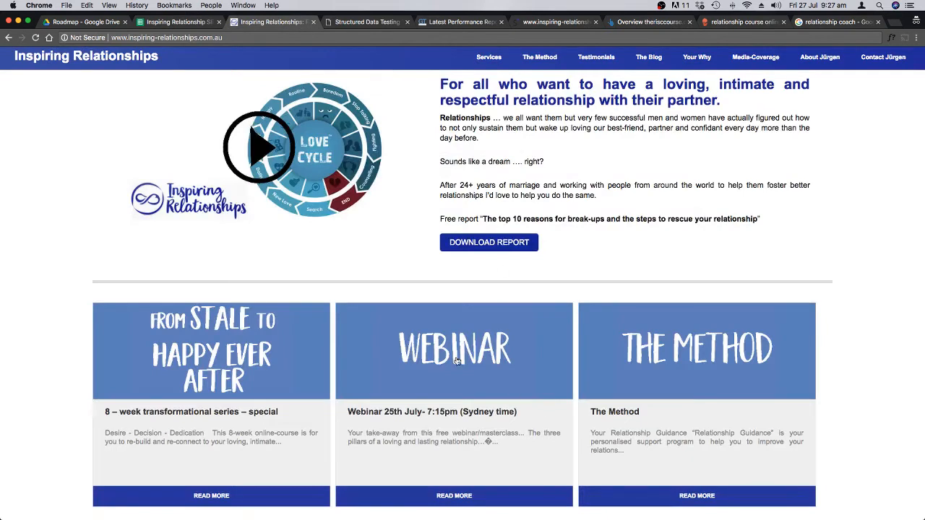
pyautogui.scroll(-5, 456, 361)
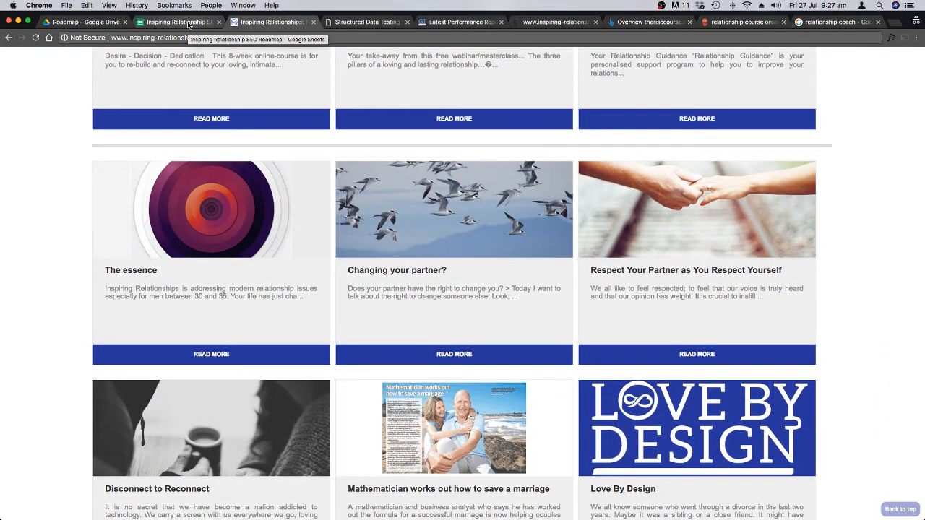
pyautogui.click(187, 23)
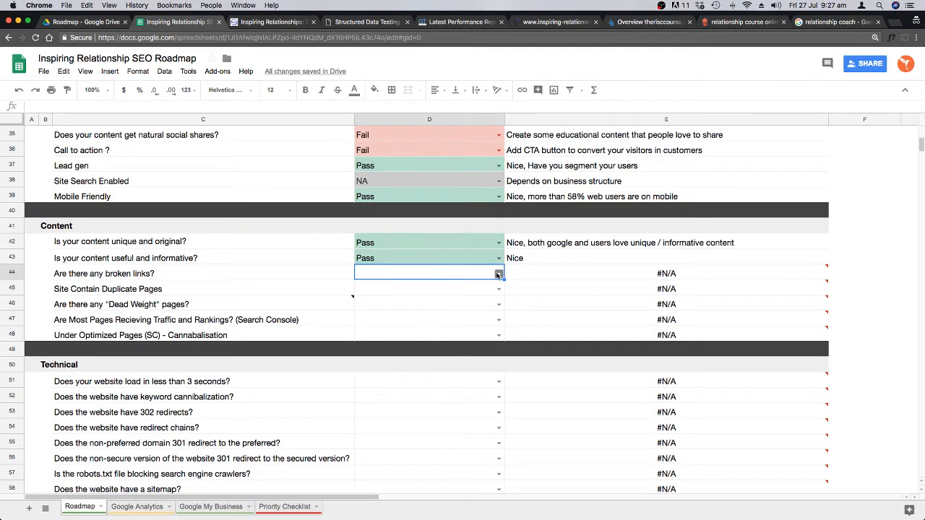
# Step: Set the roadmap's broken links check to Fail, and review the site's Broken Links list in Siteliner
pyautogui.click(498, 274)
pyautogui.click(410, 307)
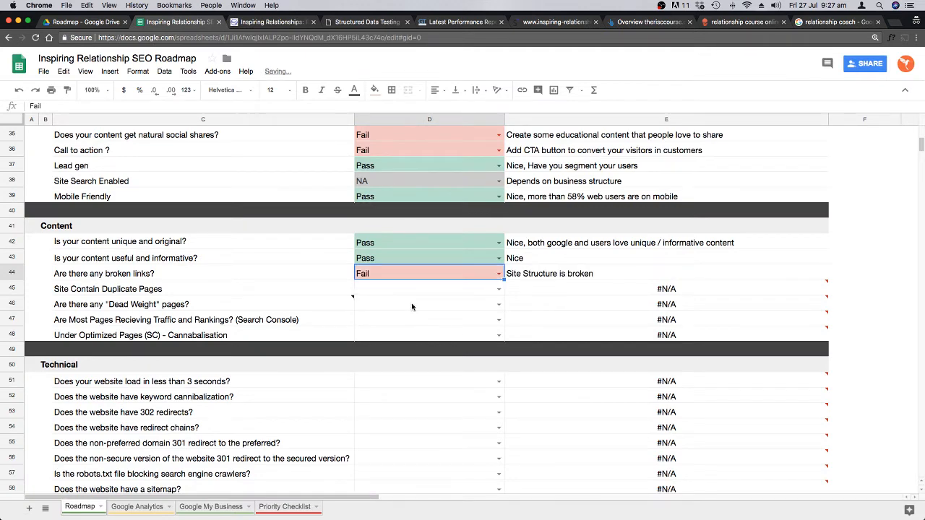
pyautogui.click(271, 22)
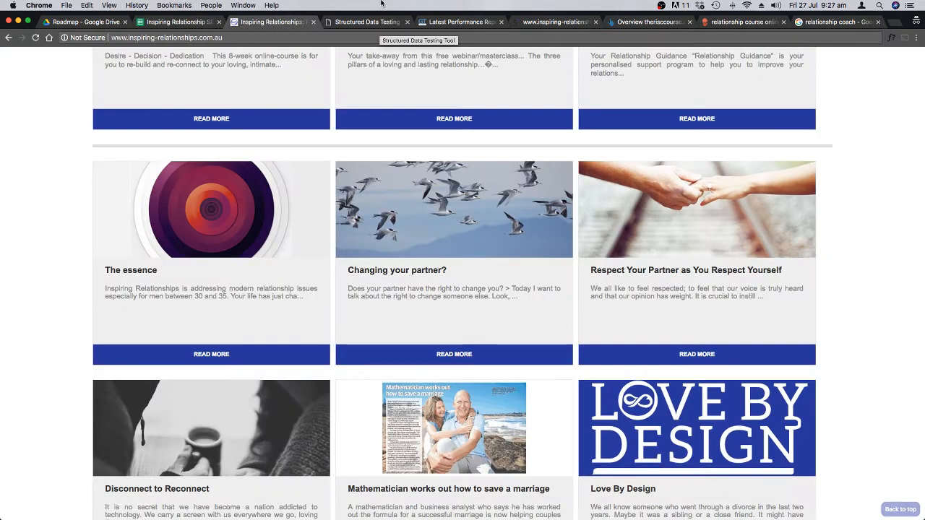
pyautogui.click(526, 20)
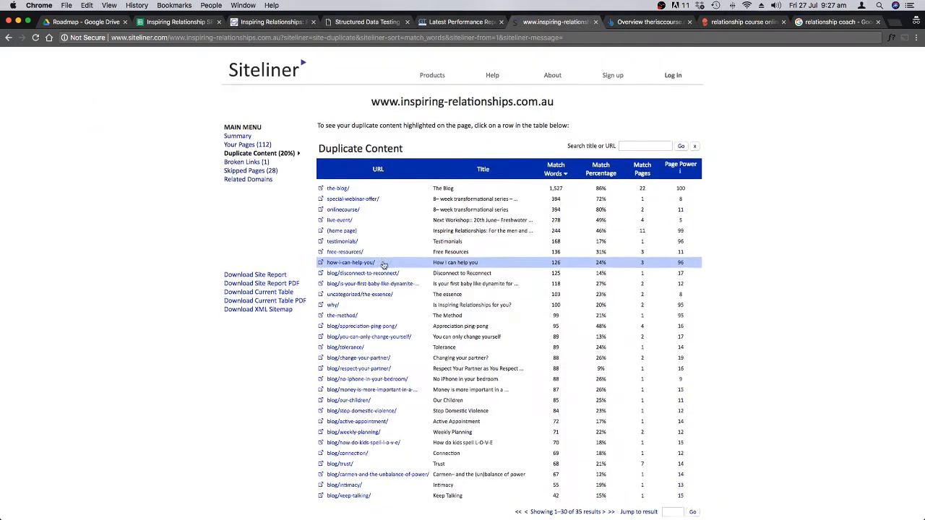
pyautogui.click(249, 155)
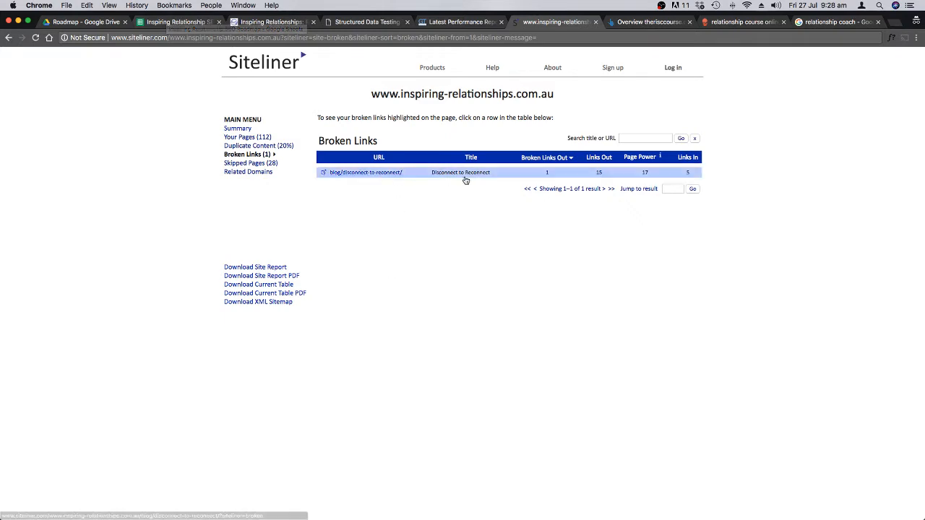
pyautogui.click(186, 22)
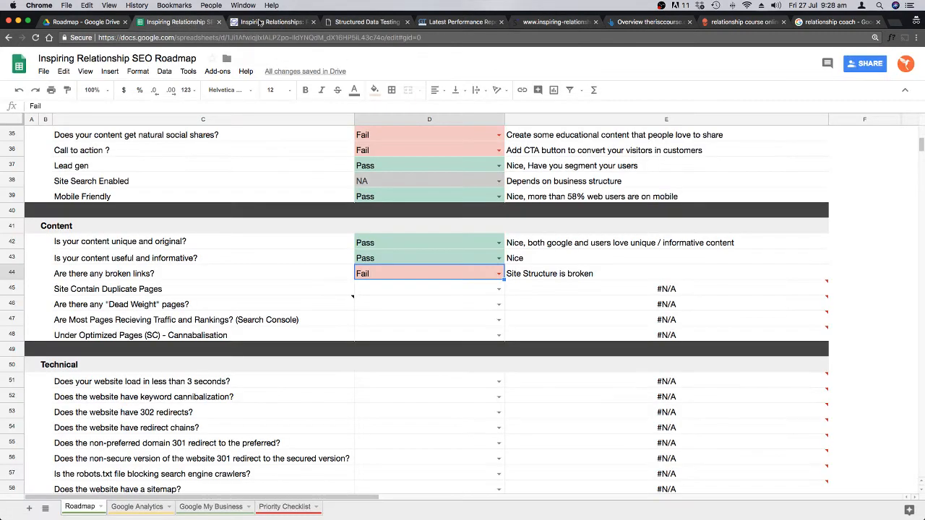
# Step: Review Siteliner's Duplicate Content list and set the roadmap's Site Contain Duplicate Pages check to Pass
pyautogui.scroll(-2, 295, 182)
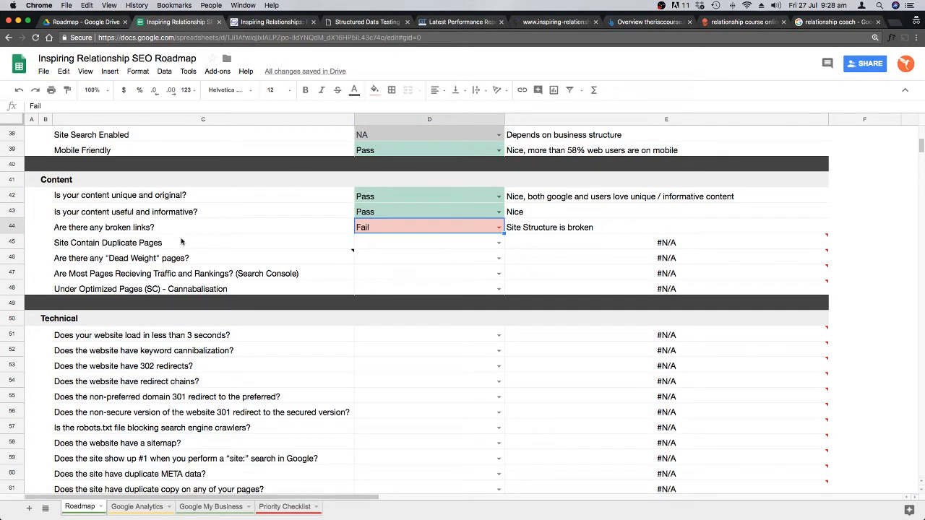
pyautogui.click(243, 246)
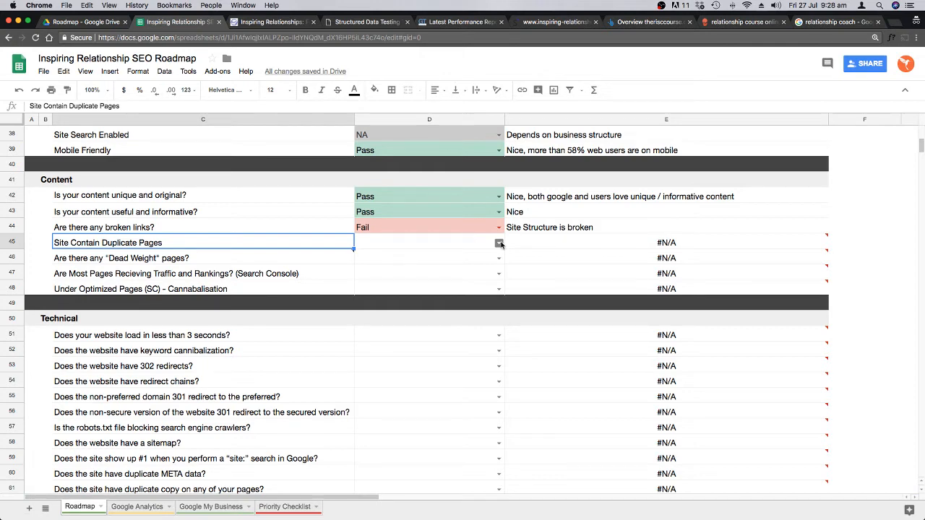
pyautogui.click(273, 23)
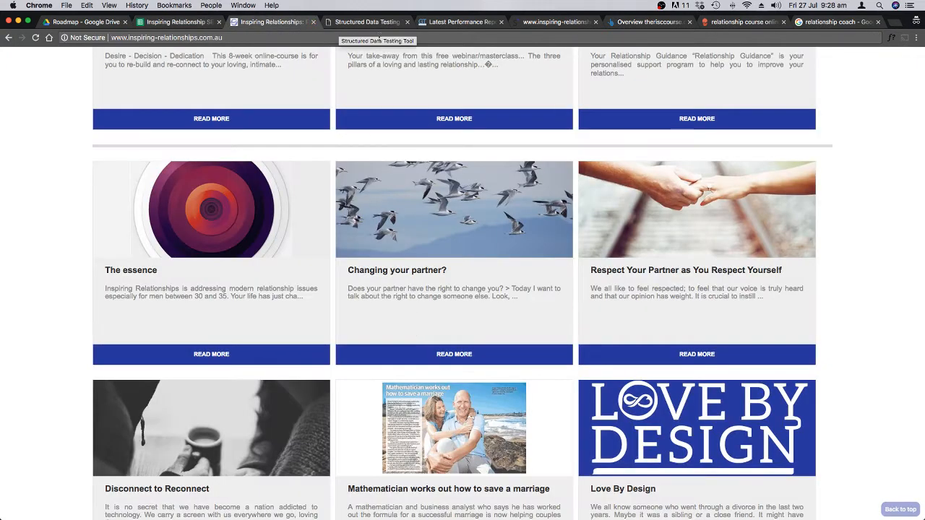
pyautogui.click(560, 23)
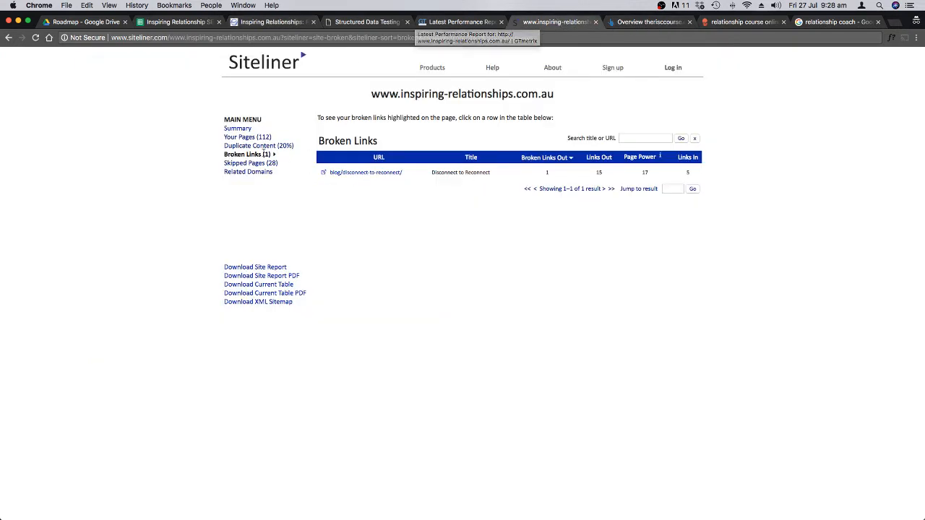
pyautogui.click(276, 148)
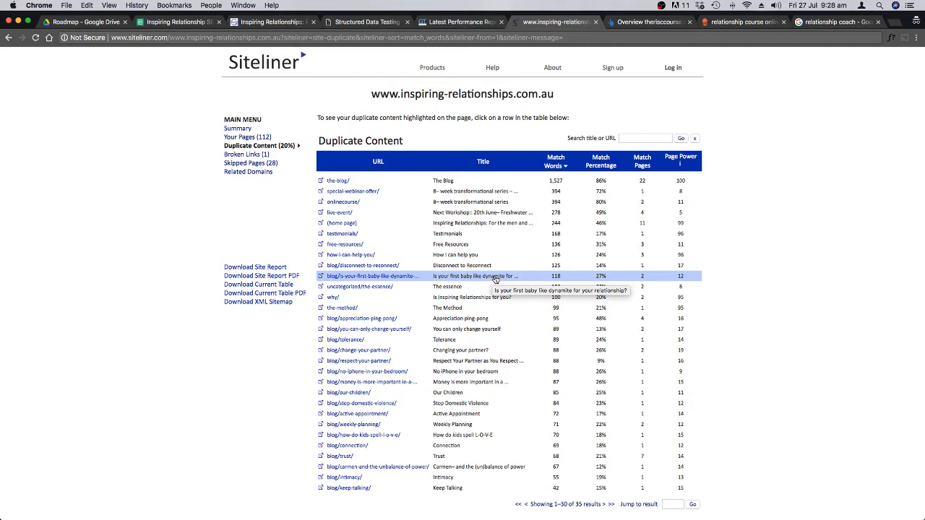
pyautogui.click(192, 23)
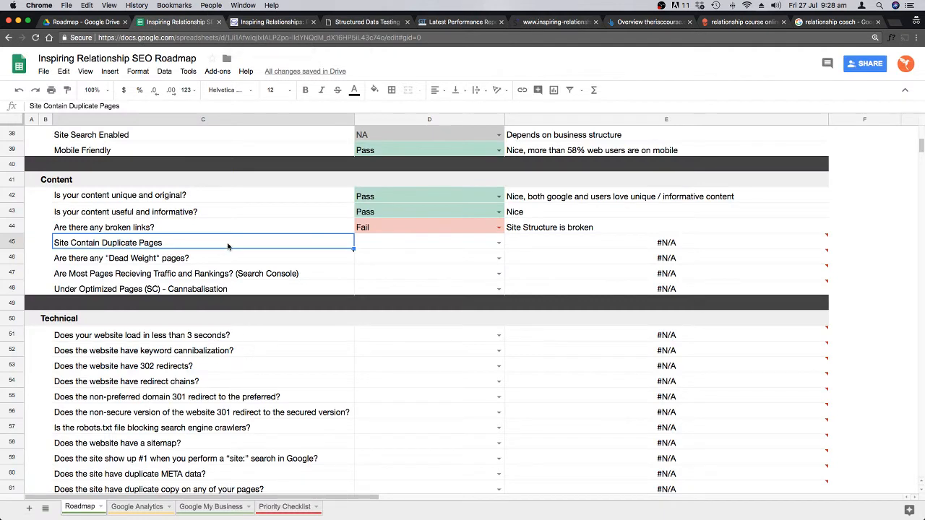
pyautogui.click(259, 260)
pyautogui.click(414, 243)
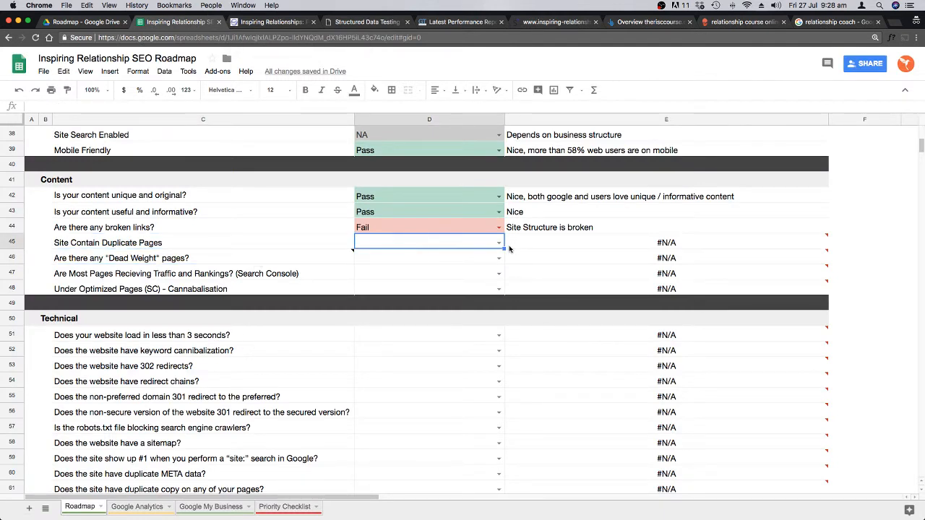
pyautogui.click(498, 243)
pyautogui.click(429, 258)
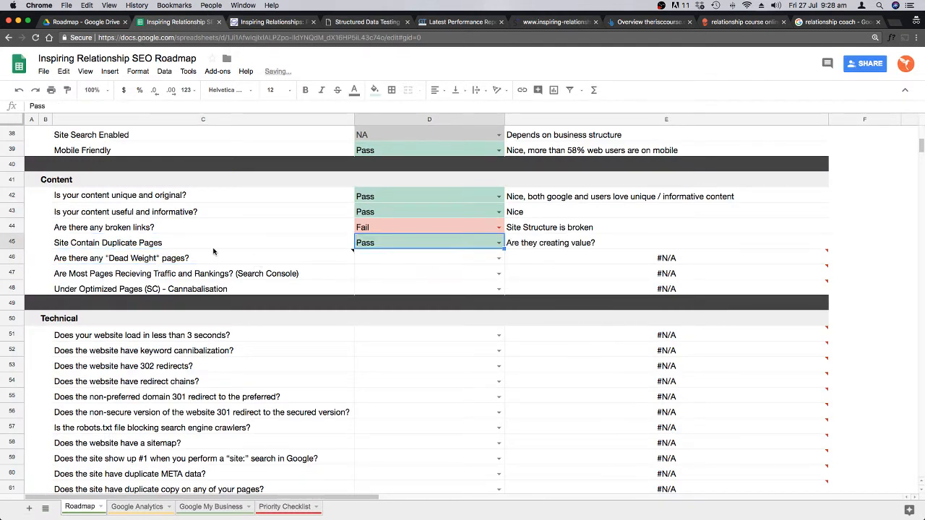
# Step: Set the "Dead Weight" pages check in the Content section to Pass
pyautogui.click(256, 261)
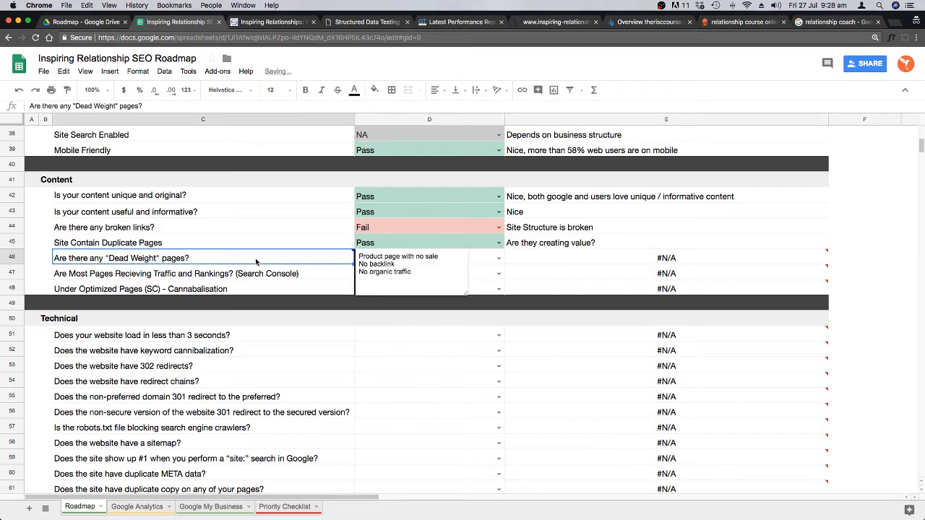
pyautogui.click(499, 259)
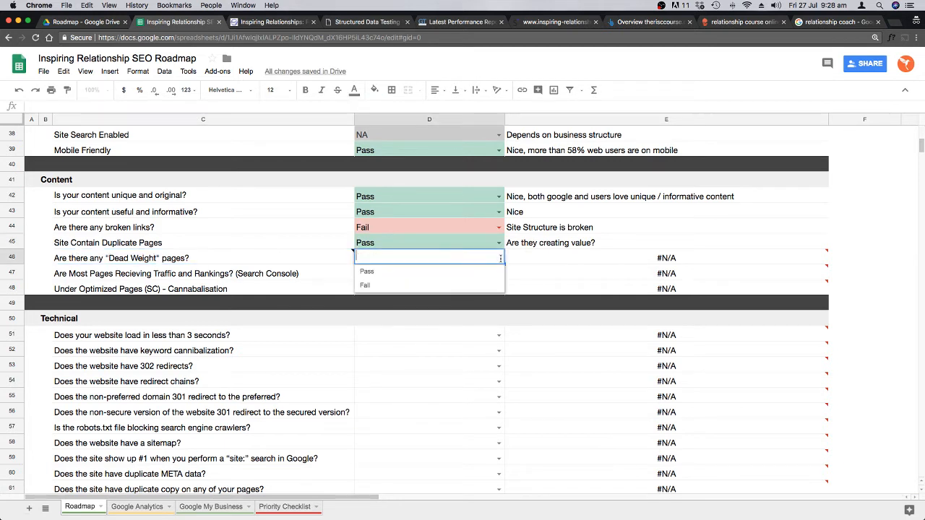
pyautogui.click(407, 273)
# Step: Set the pages receiving traffic and rankings check and the under optimized pages check to No Access
pyautogui.click(498, 271)
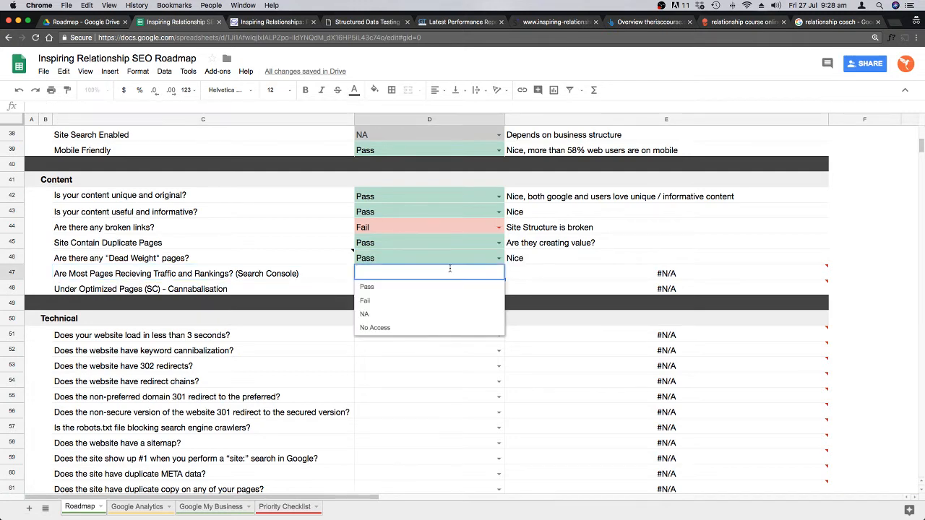
pyautogui.click(375, 327)
pyautogui.click(264, 295)
pyautogui.click(499, 290)
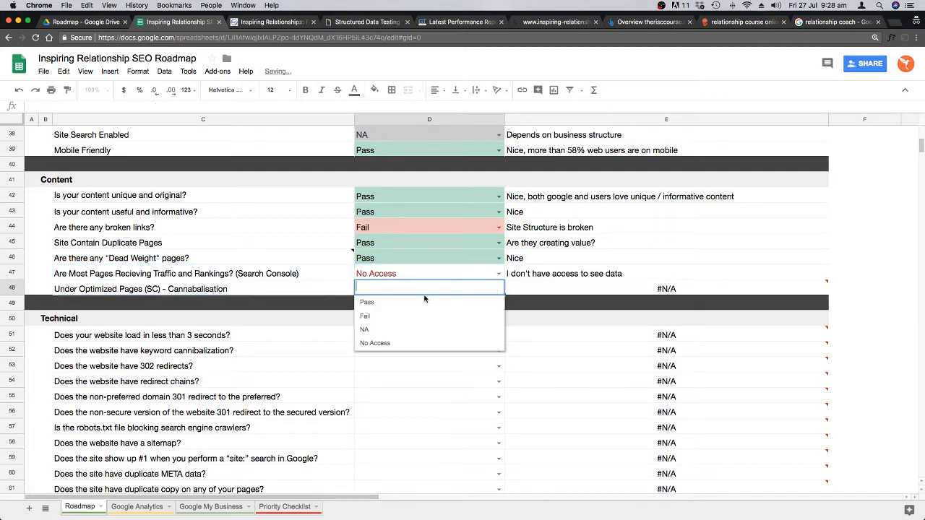
pyautogui.click(396, 344)
# Step: Review the GTmetrix performance report and set the Technical section's website load in less than 3 seconds check to Fail
pyautogui.scroll(-2, 281, 340)
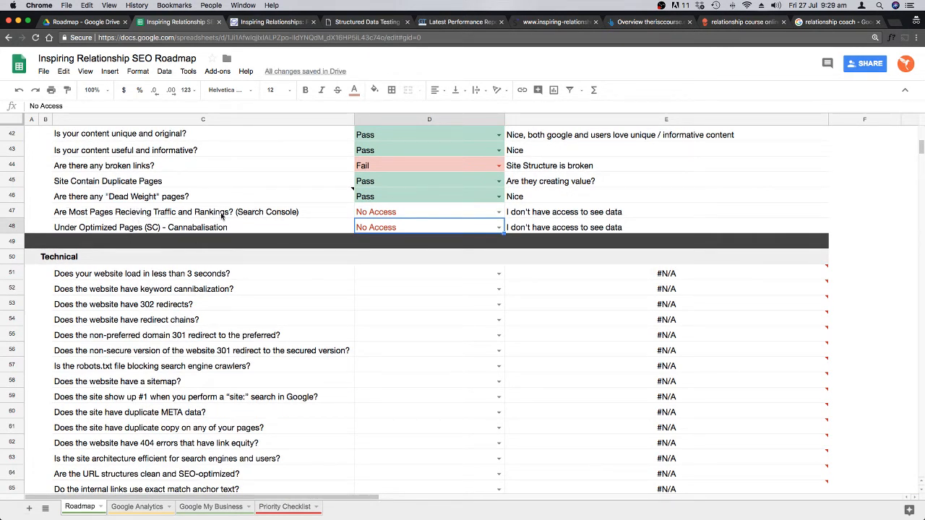
pyautogui.moveTo(650, 372)
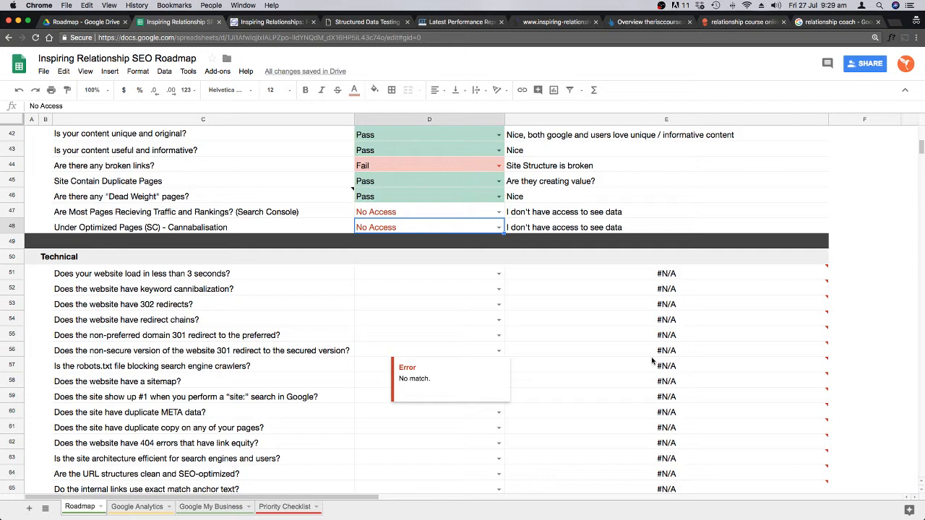
pyautogui.click(381, 291)
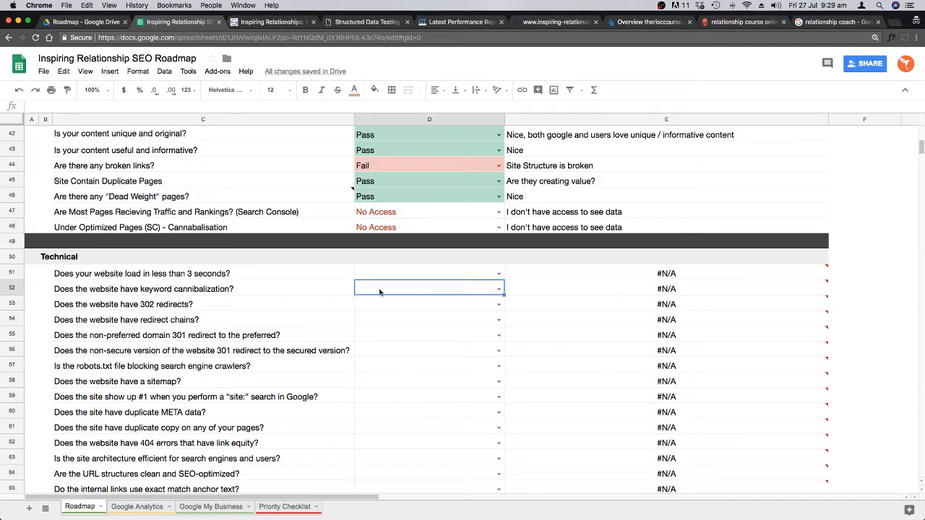
pyautogui.scroll(-3, 305, 260)
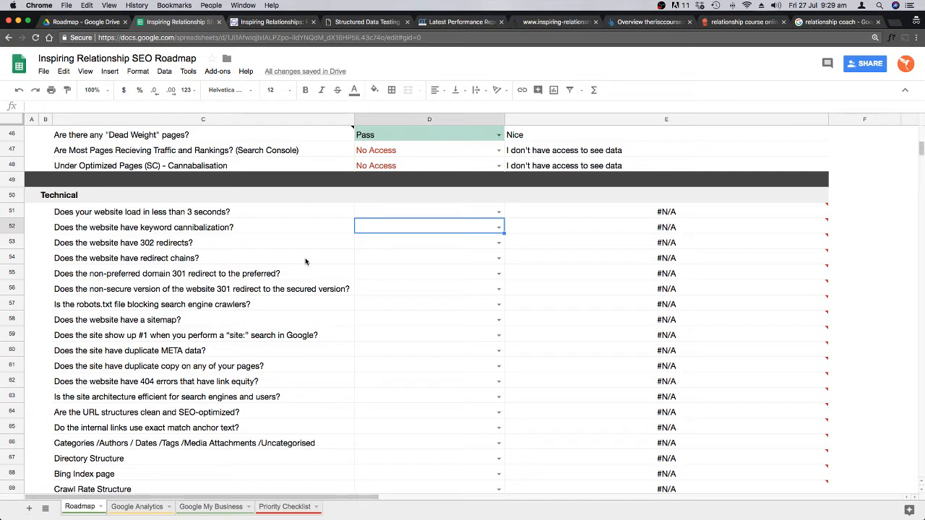
pyautogui.click(466, 21)
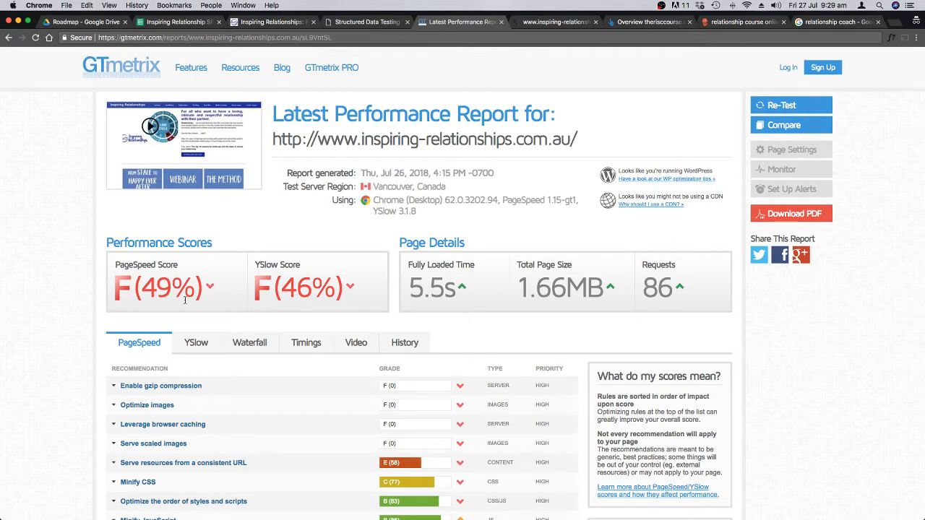
pyautogui.click(184, 22)
pyautogui.click(499, 212)
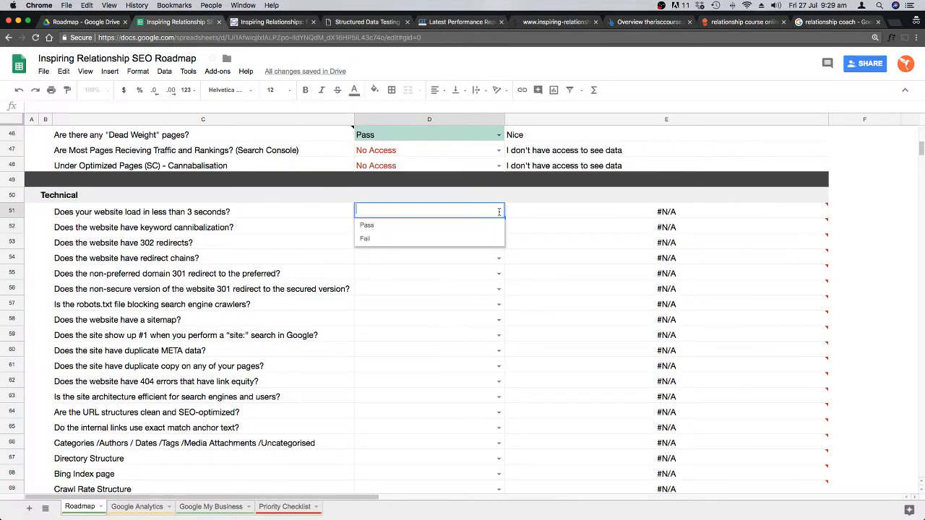
pyautogui.click(391, 239)
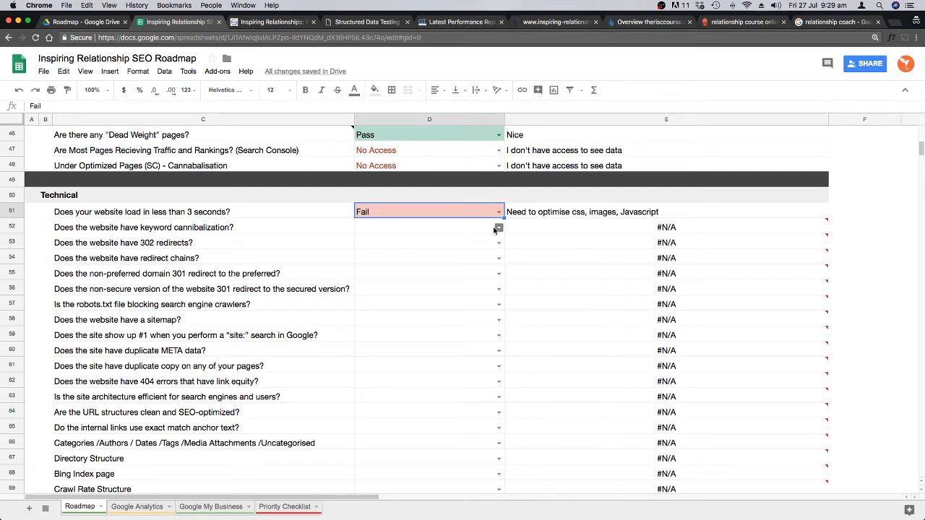
# Step: Examine the article tiles on the Inspiring Relationships homepage and return to the roadmap's keyword cannibalization question
pyautogui.click(283, 23)
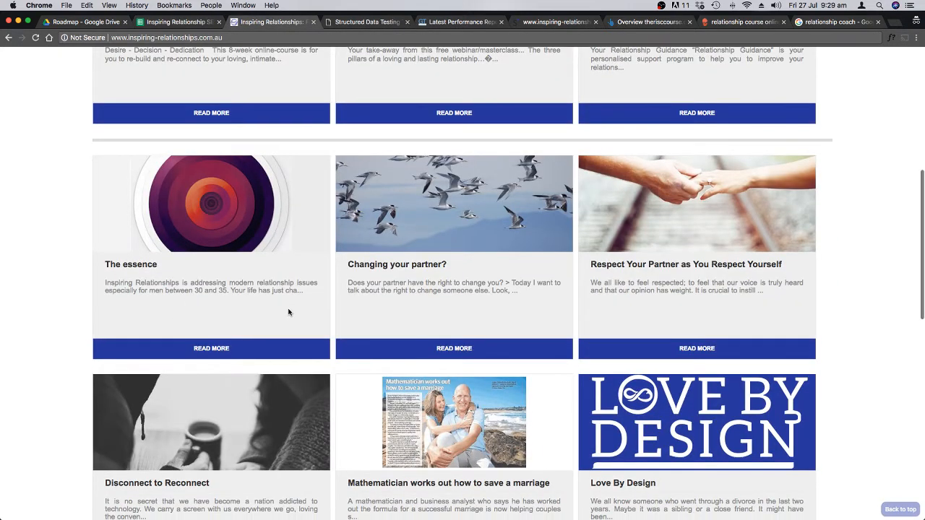
pyautogui.scroll(-3, 318, 297)
pyautogui.scroll(3, 318, 300)
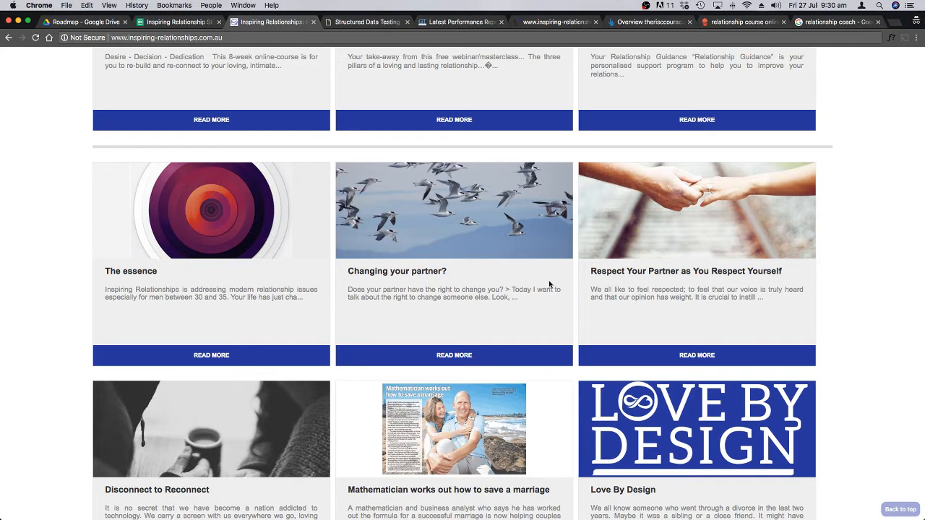
pyautogui.click(174, 21)
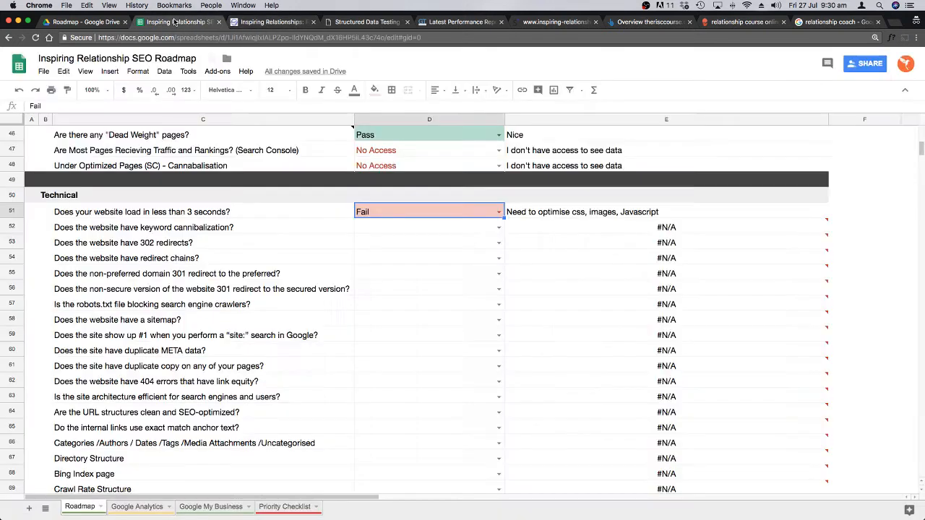
pyautogui.click(221, 247)
pyautogui.click(221, 229)
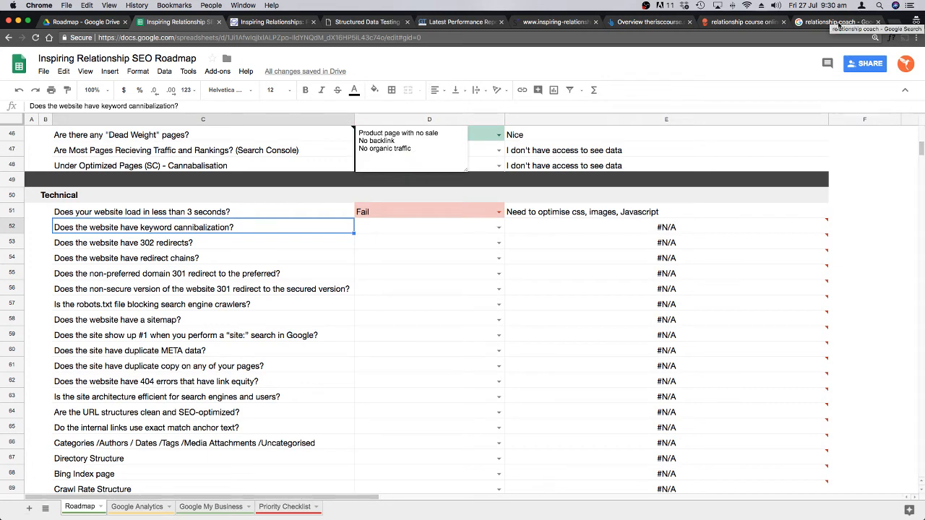
pyautogui.click(265, 23)
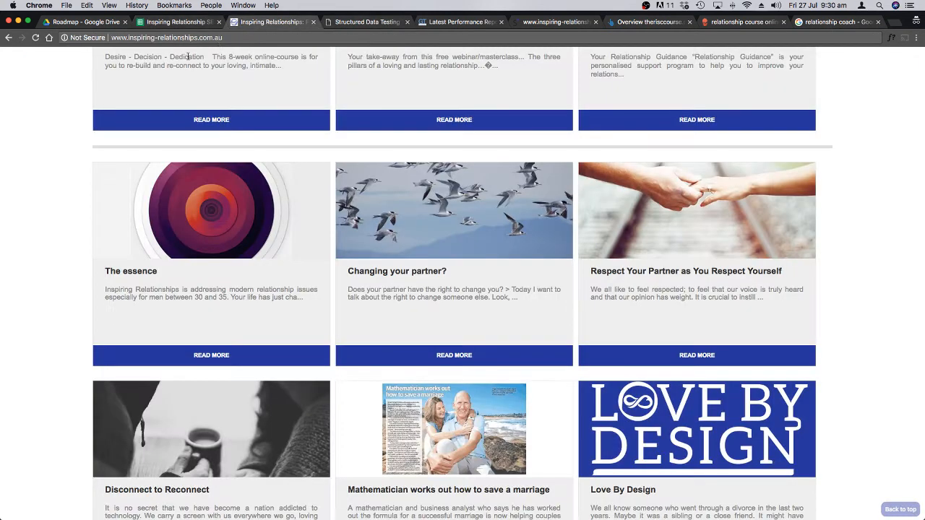
pyautogui.click(191, 38)
pyautogui.press('super+c')
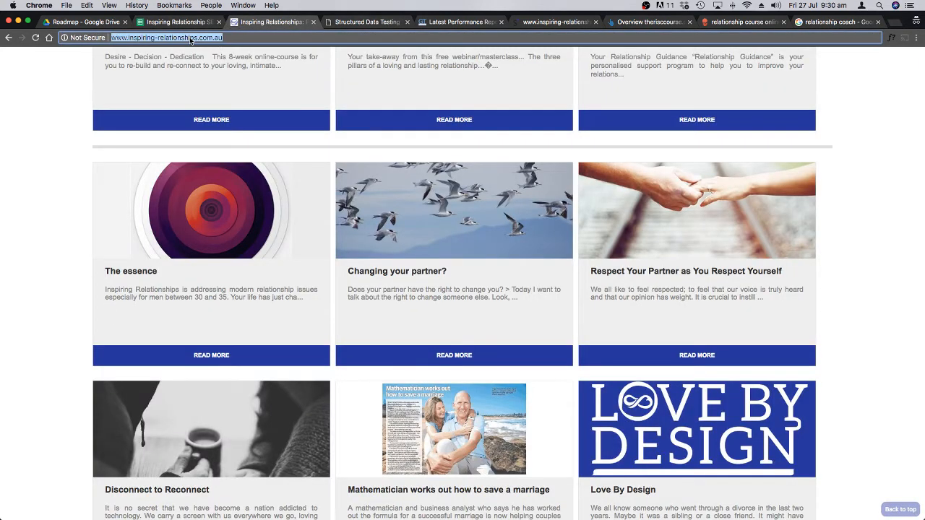
pyautogui.click(835, 22)
pyautogui.click(893, 23)
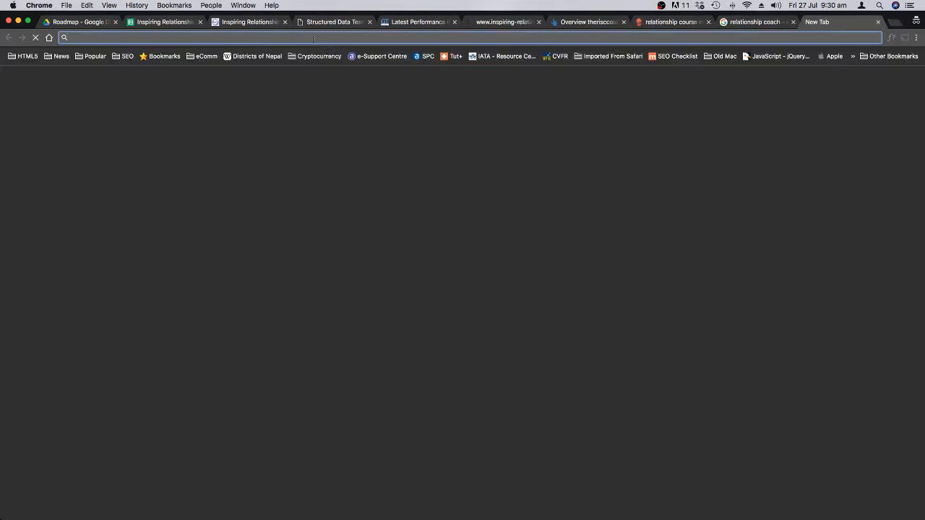
pyautogui.write('site:')
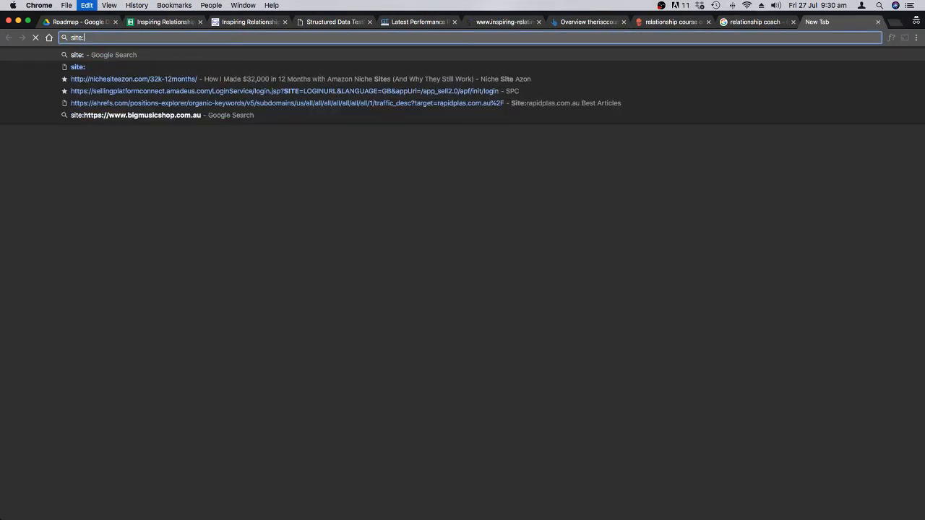
pyautogui.press('super+v')
pyautogui.press('Return')
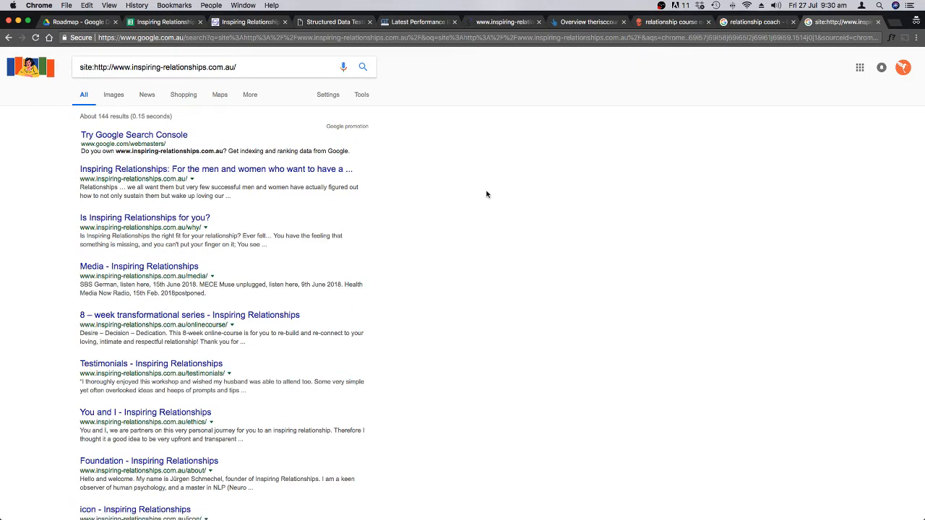
pyautogui.scroll(-3, 486, 193)
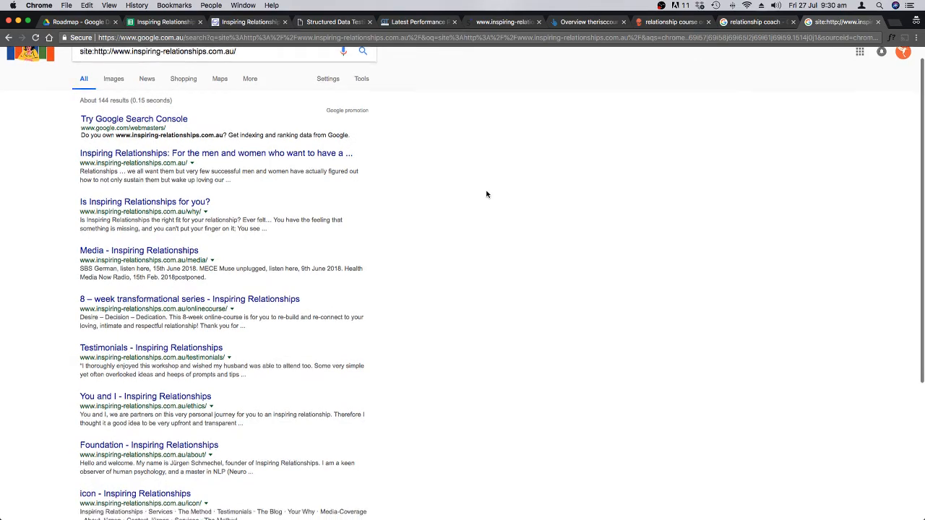
pyautogui.scroll(-2, 486, 193)
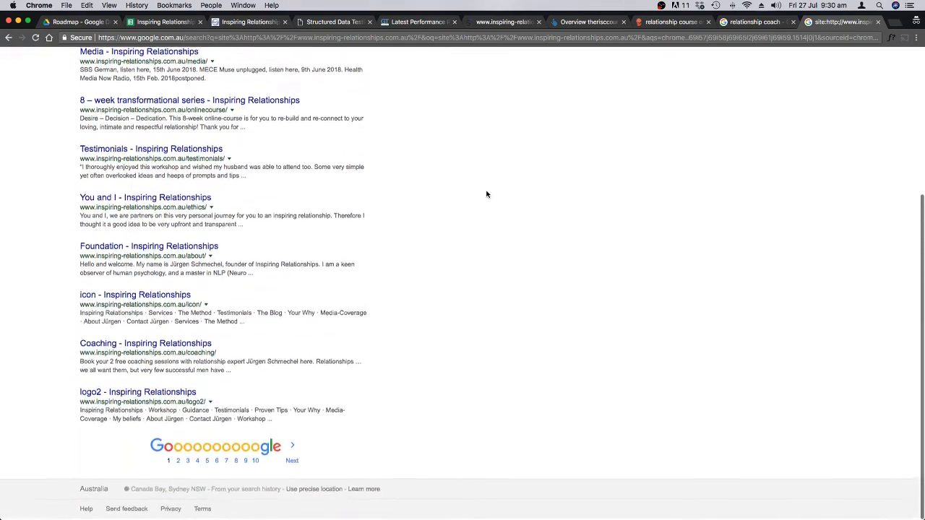
# Step: Return to the SEO roadmap sheet and set the Technical section's keyword cannibalization check to Pass
pyautogui.scroll(5, 487, 194)
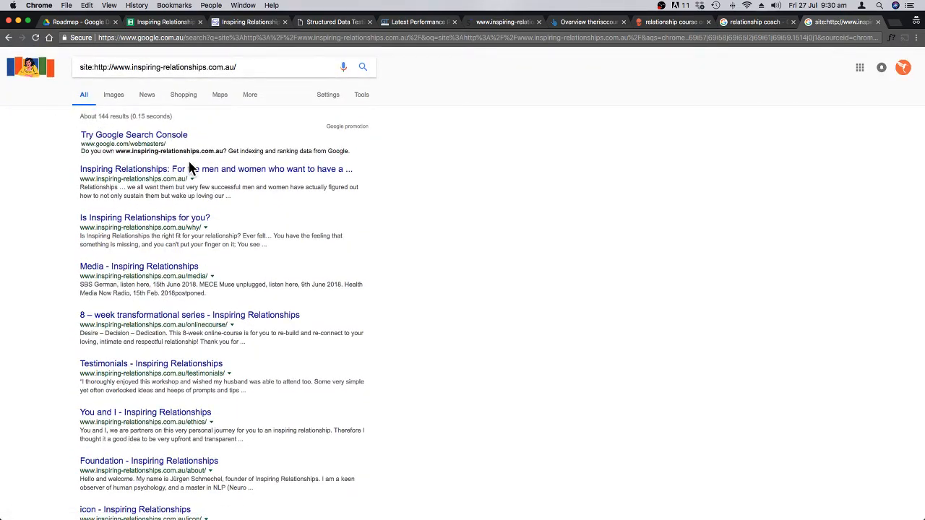
pyautogui.click(165, 22)
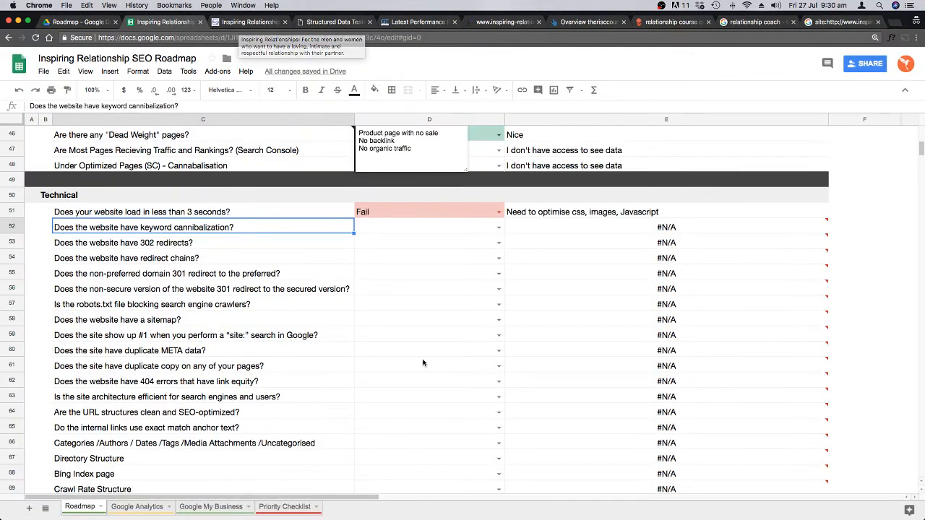
pyautogui.click(499, 227)
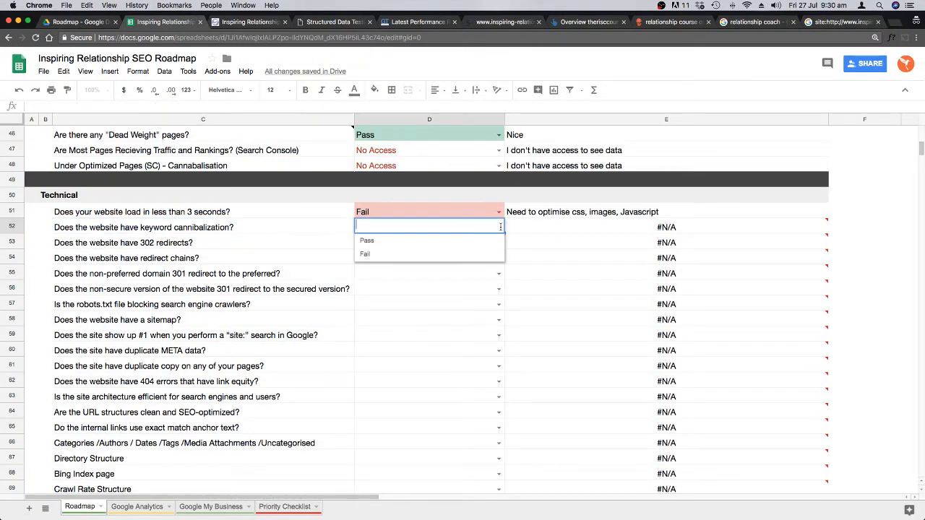
pyautogui.click(414, 240)
pyautogui.click(275, 243)
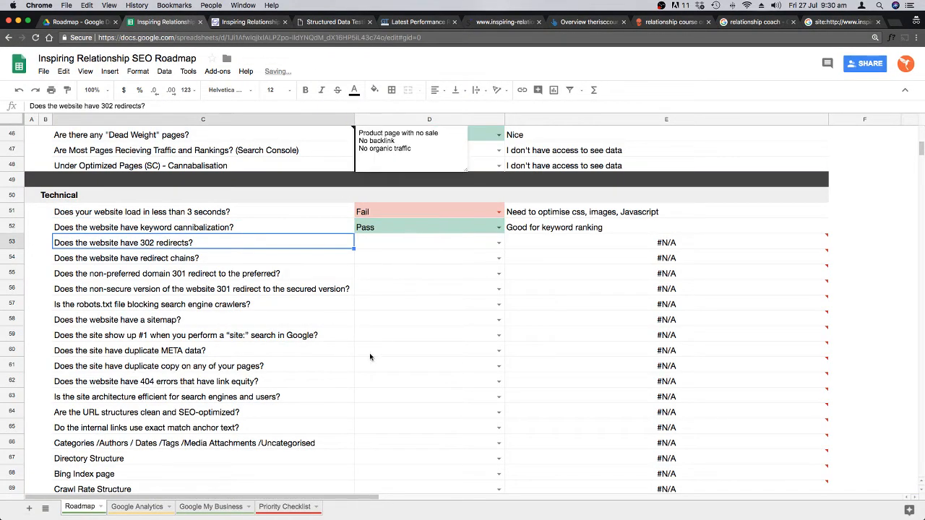
pyautogui.press('super+Tab')
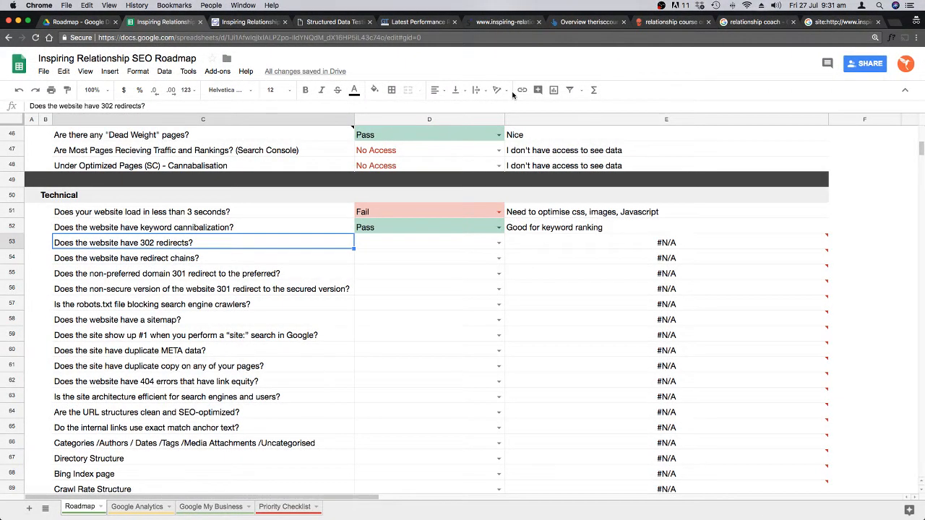
pyautogui.click(280, 273)
pyautogui.scroll(-1, 280, 288)
pyautogui.press('Down')
pyautogui.press('Down')
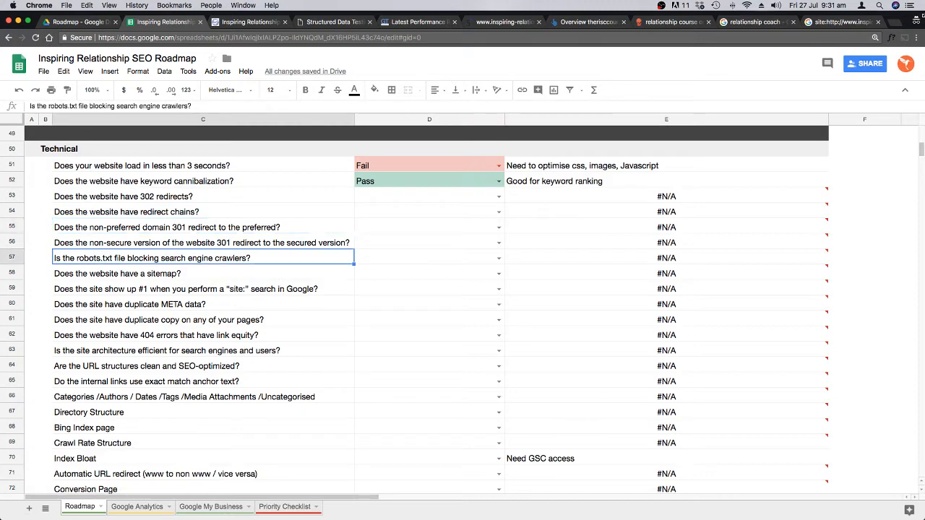
pyautogui.click(842, 21)
pyautogui.click(753, 22)
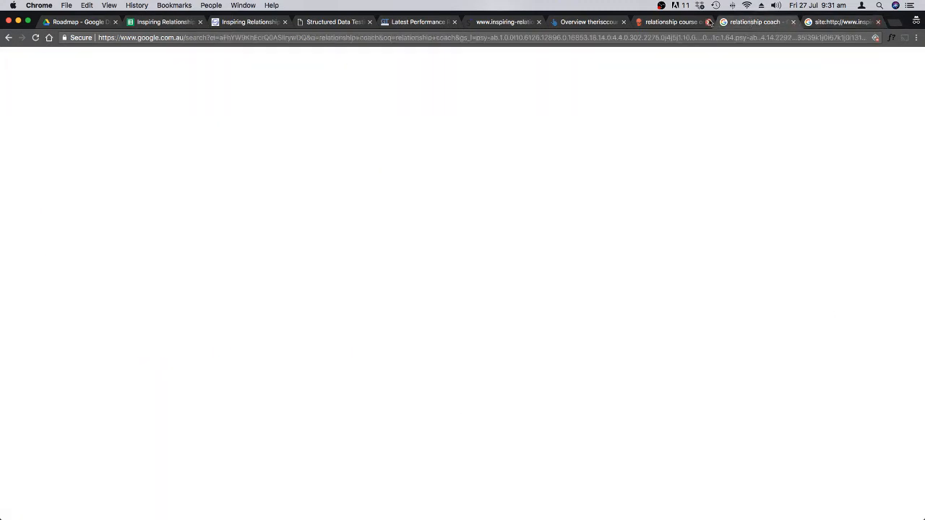
pyautogui.click(213, 38)
pyautogui.press('super+v')
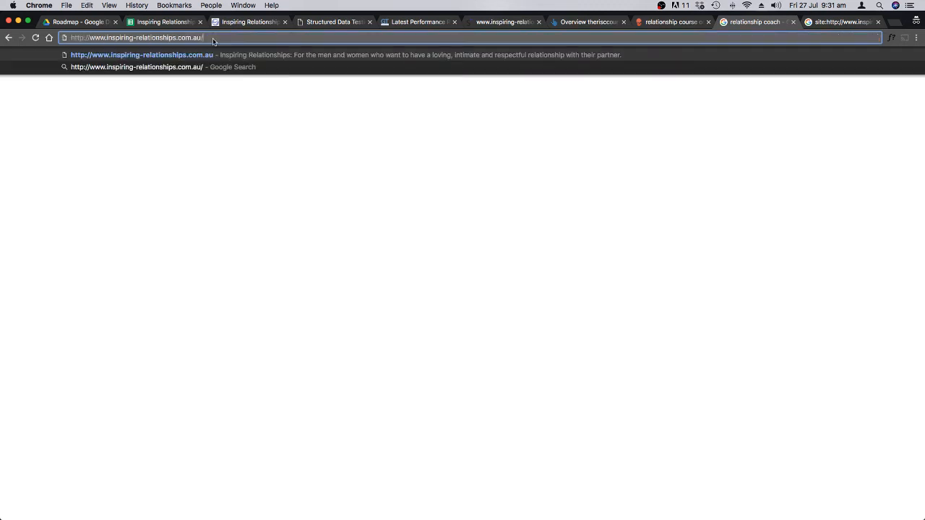
pyautogui.write('robo')
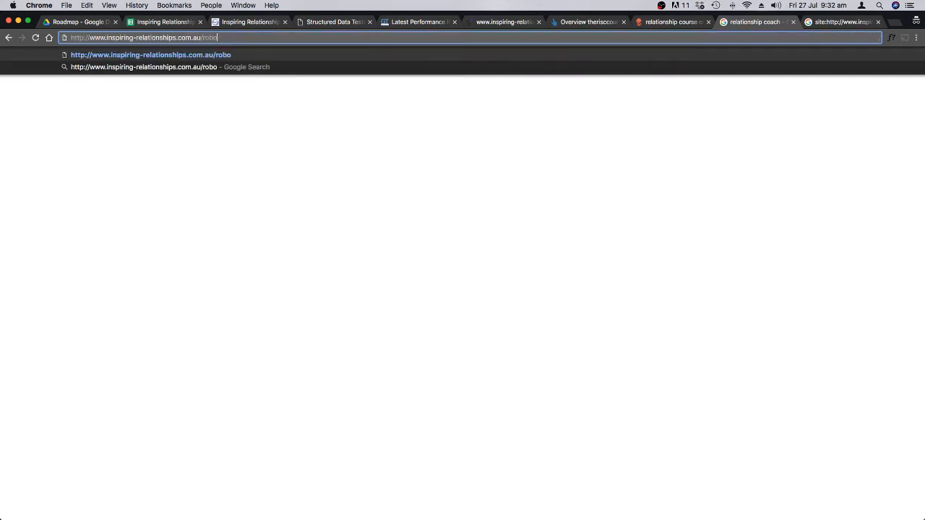
pyautogui.write('ts.txt')
pyautogui.press('Return')
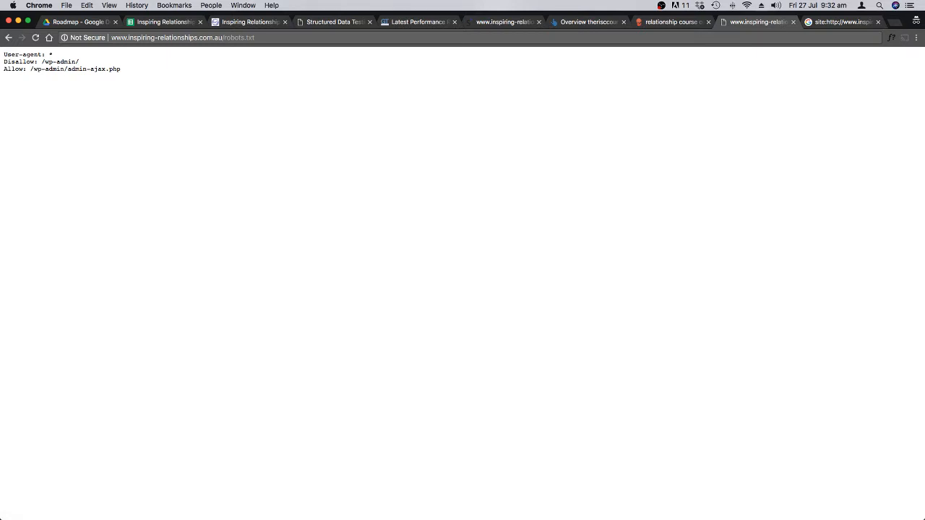
pyautogui.click(241, 37)
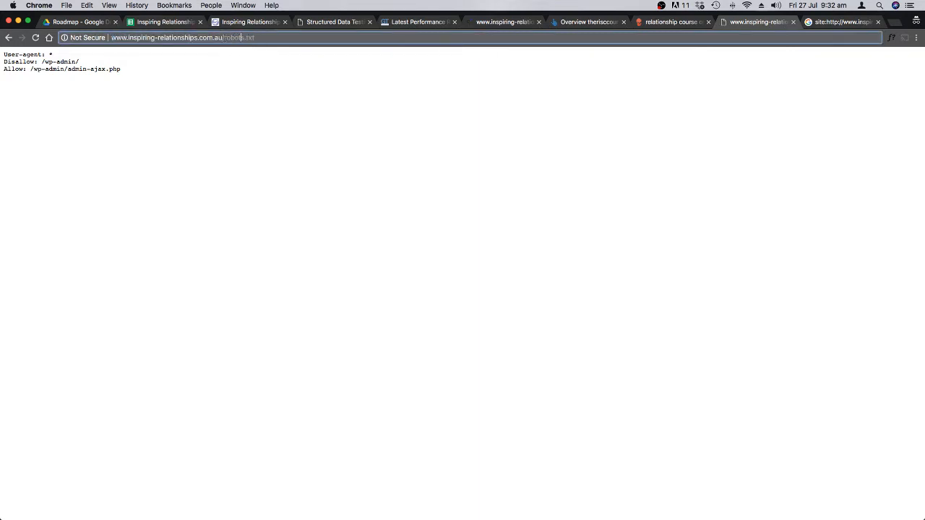
pyautogui.moveTo(223, 38); pyautogui.dragTo(466, 52)
pyautogui.write('s')
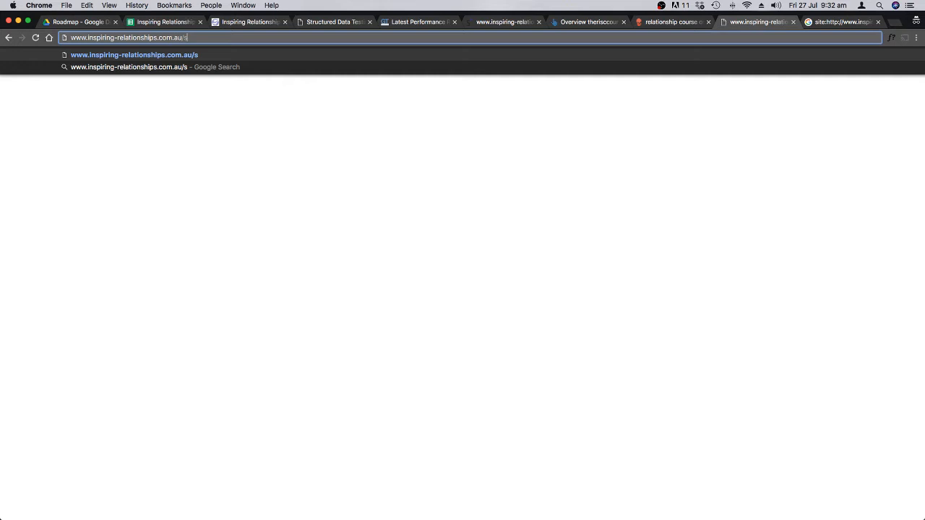
pyautogui.write('itemap.xml')
pyautogui.press('Return')
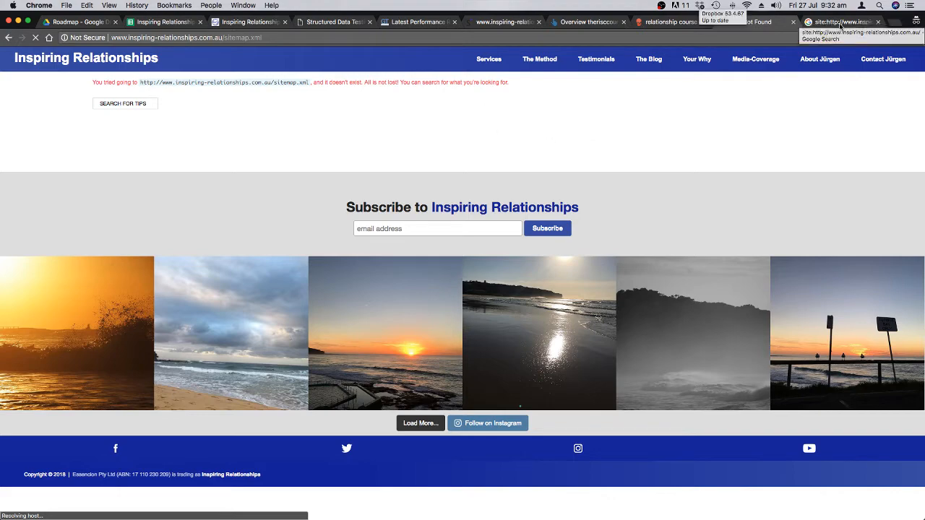
pyautogui.click(842, 24)
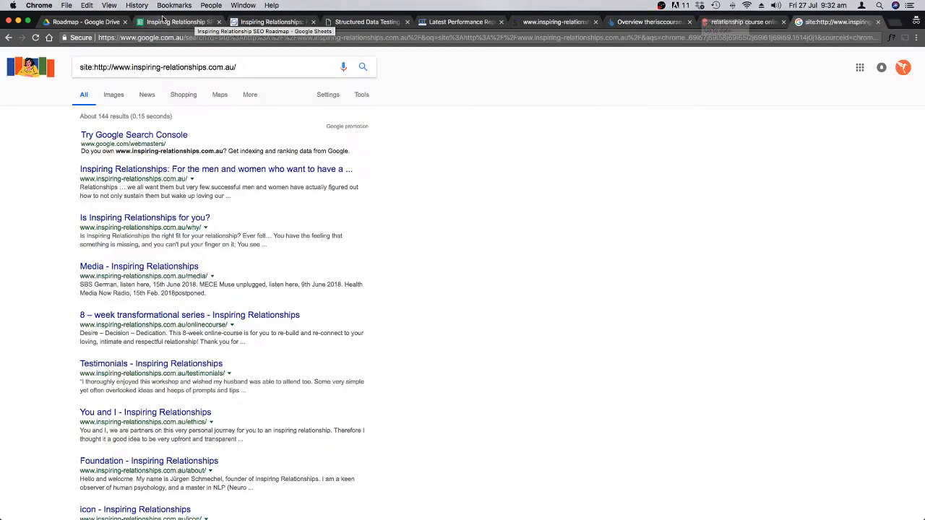
# Step: In the roadmap's Technical section, set the website sitemap check to Fail and the robots.txt blocking check to Pass
pyautogui.click(169, 20)
pyautogui.click(206, 276)
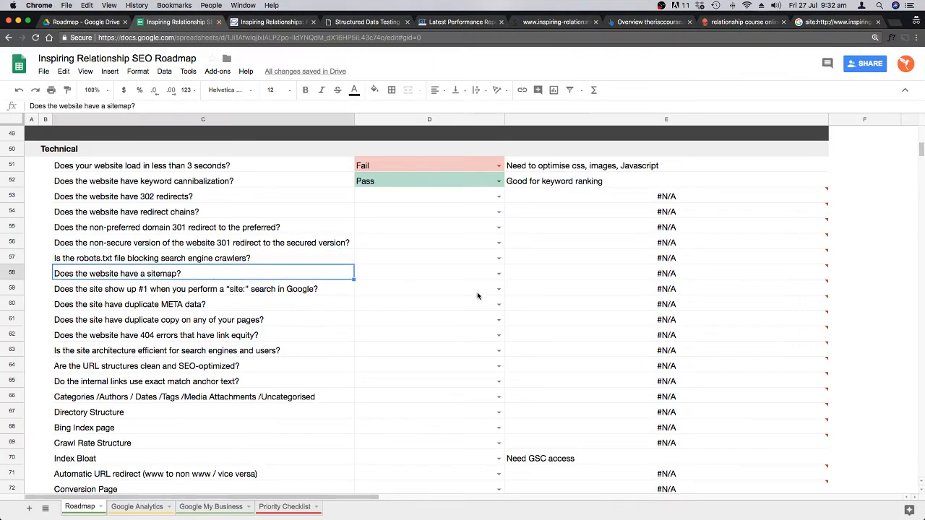
pyautogui.click(497, 274)
pyautogui.click(377, 300)
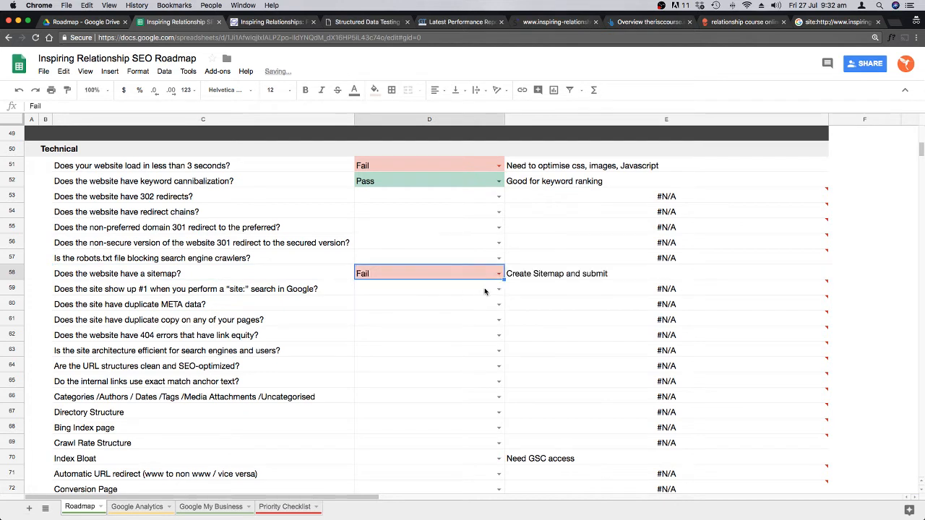
pyautogui.click(442, 258)
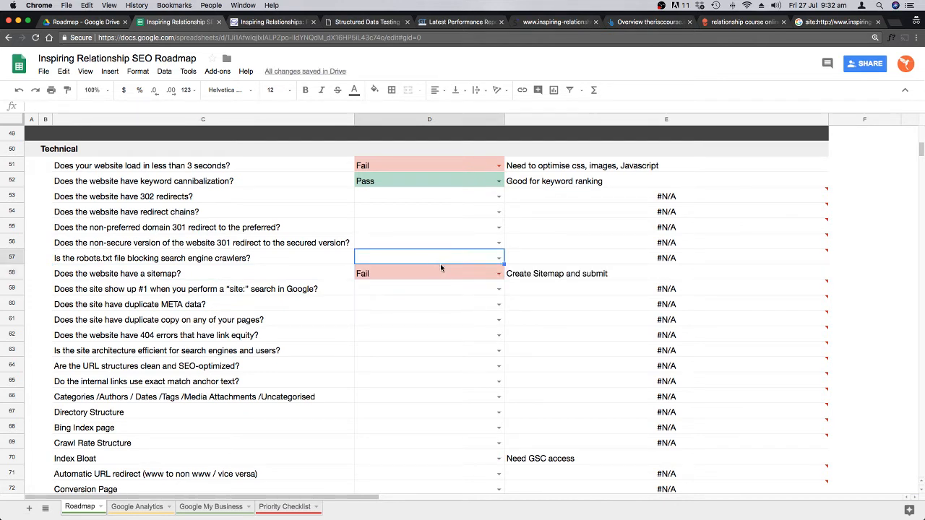
pyautogui.click(497, 258)
pyautogui.click(388, 271)
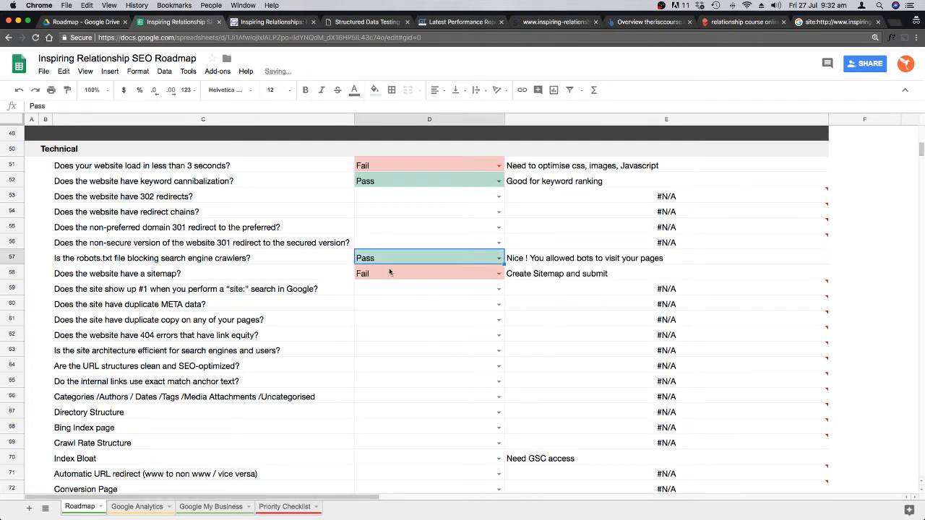
# Step: Glance at the Screaming Frog SEO Spider crawl and set the roadmap's "site:" search in Google check to Pass
pyautogui.click(390, 244)
pyautogui.hotkey('ctrl', 'Right')
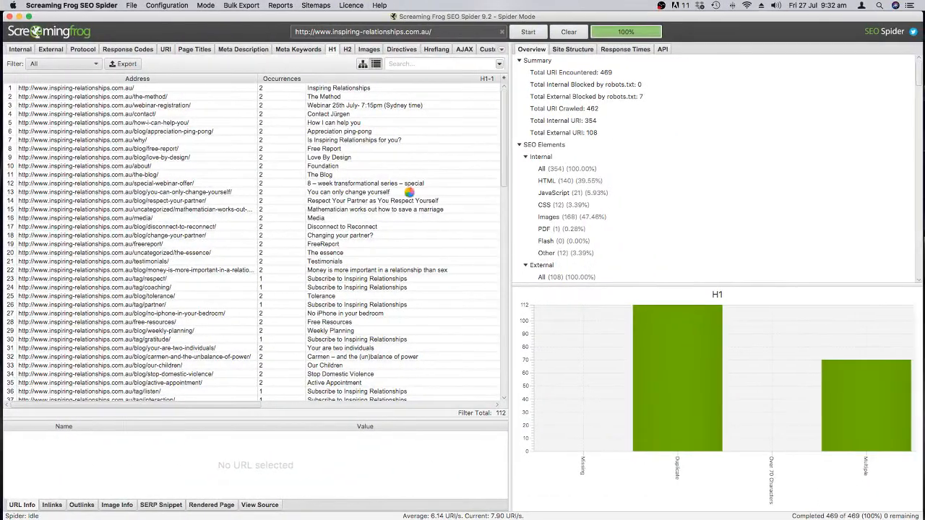
pyautogui.hotkey('ctrl', 'Left')
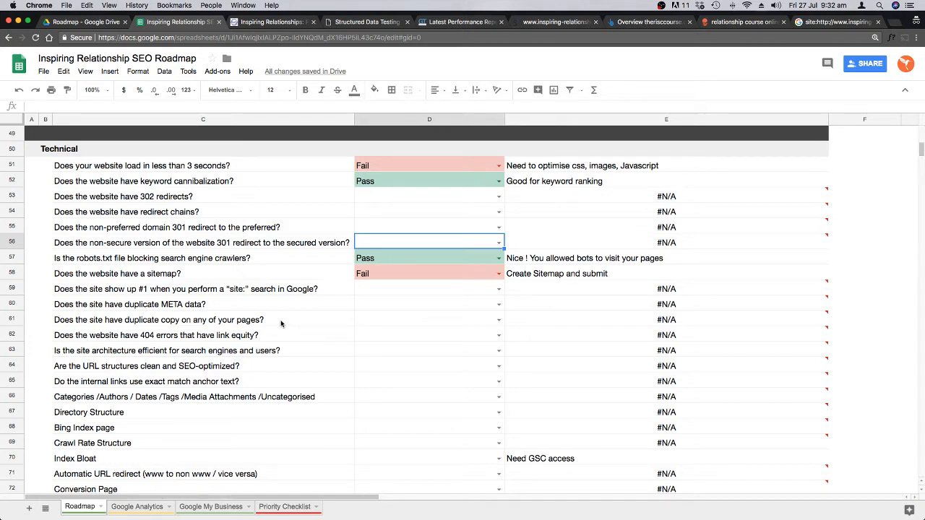
pyautogui.click(346, 305)
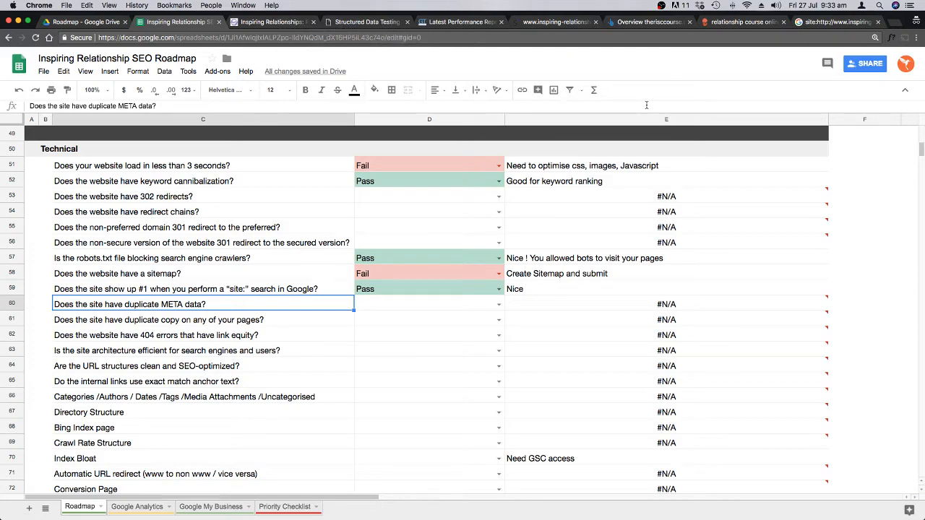
# Step: Look at the Screaming Frog crawl again and go through the roadmap's Technical checks from duplicate META data down to Bing Index page
pyautogui.press('super+Tab')
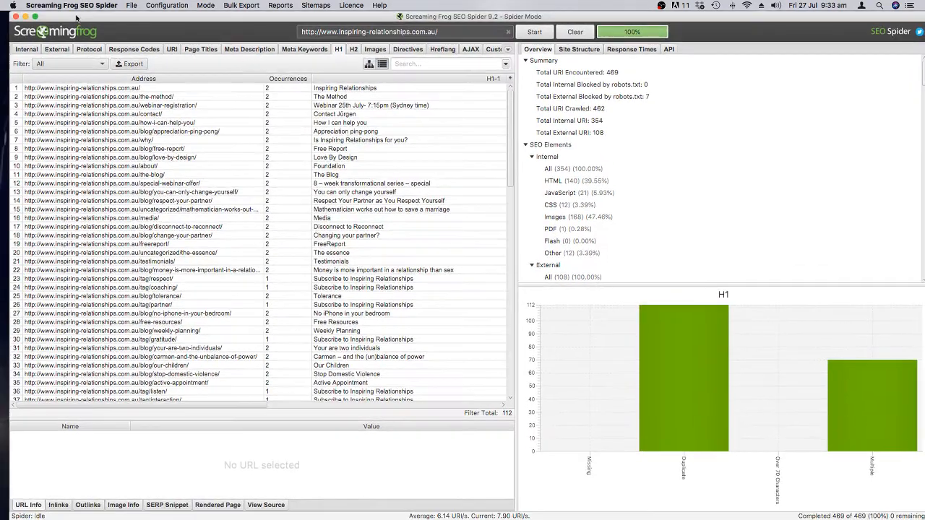
pyautogui.hotkey('ctrl', 'Left')
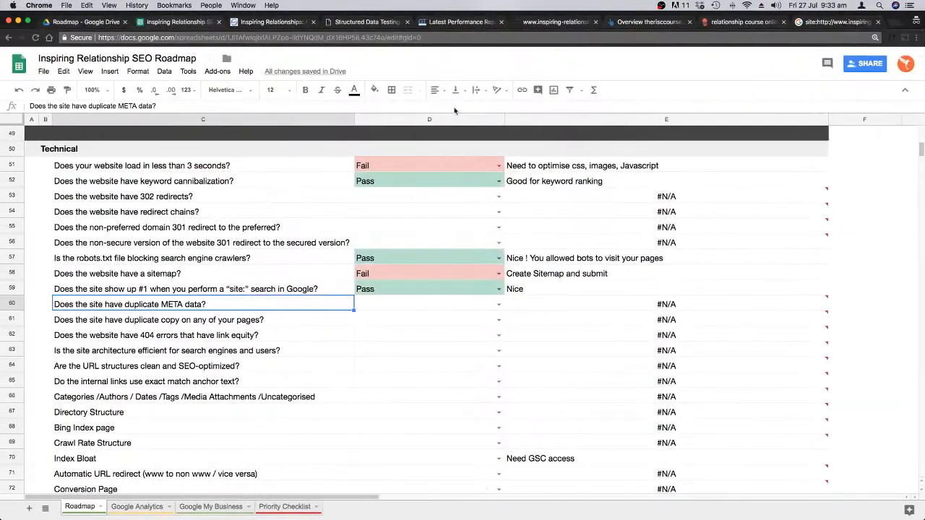
pyautogui.scroll(-3, 278, 294)
pyautogui.press('Down')
pyautogui.press('Down')
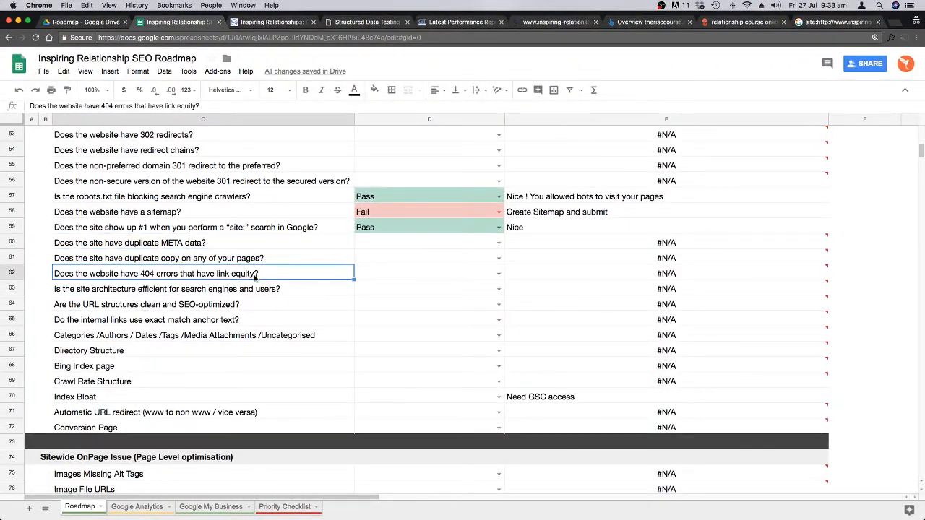
pyautogui.scroll(-1, 256, 279)
pyautogui.click(191, 259)
pyautogui.scroll(-3, 235, 271)
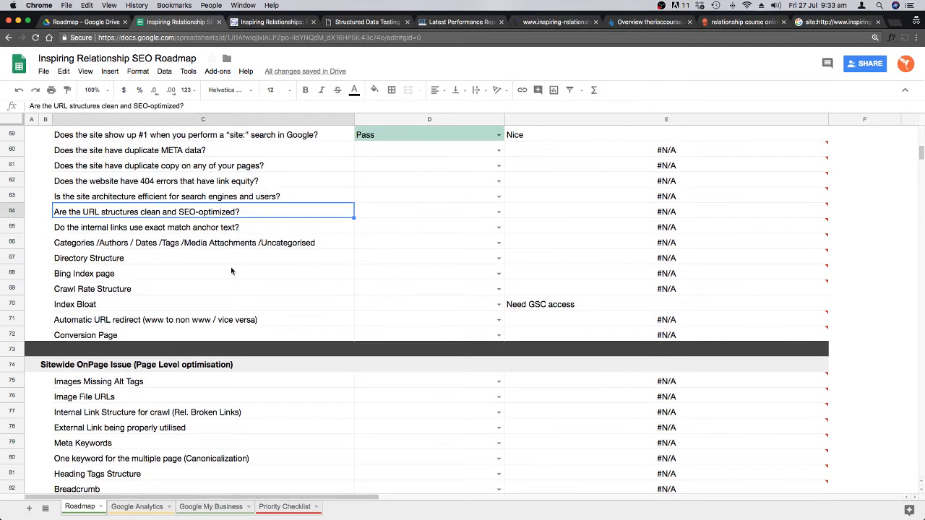
pyautogui.click(180, 229)
pyautogui.click(135, 261)
pyautogui.scroll(-1, 141, 307)
pyautogui.scroll(-1, 143, 304)
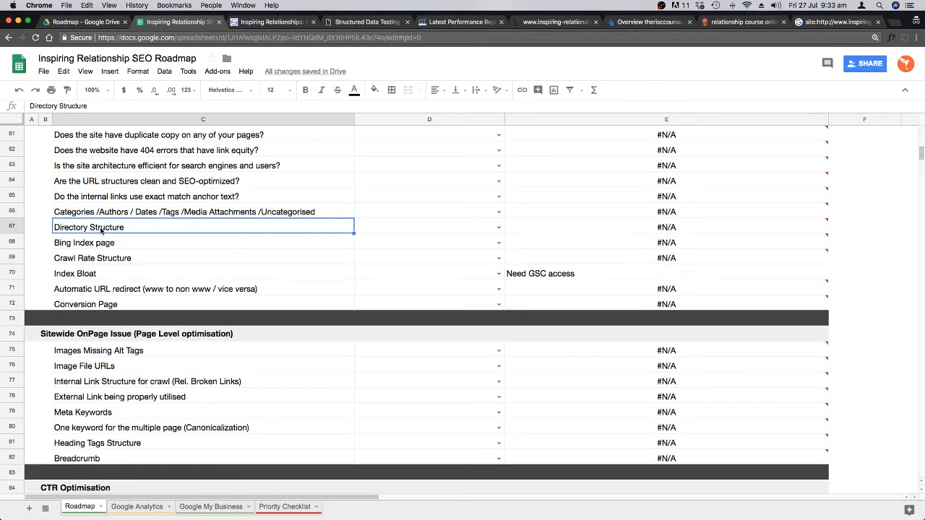
pyautogui.click(136, 247)
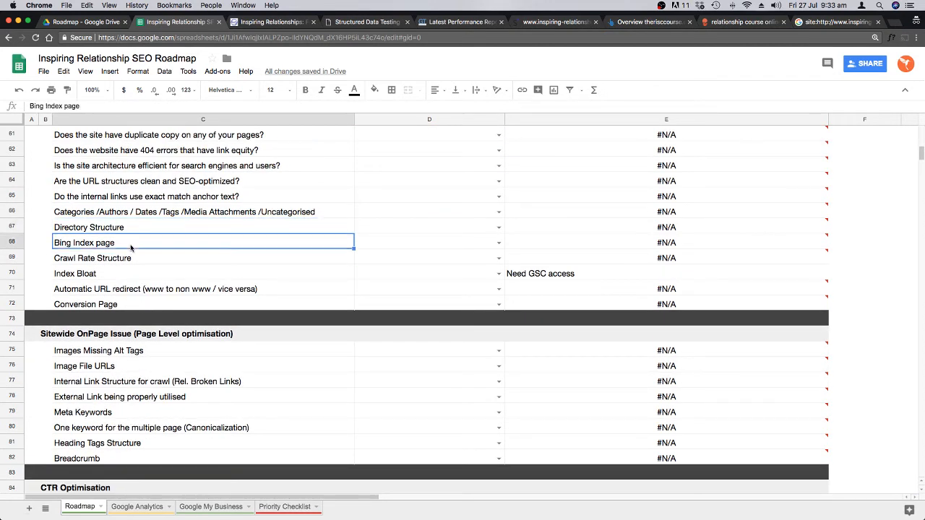
# Step: Open Bing in a new tab for the roadmap's Bing Index page check
pyautogui.click(889, 23)
pyautogui.write('b')
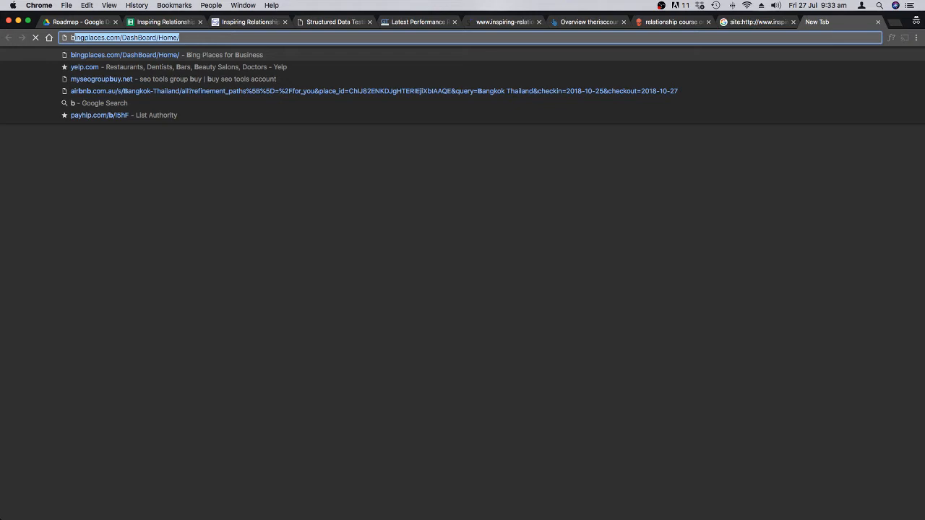
pyautogui.write('https://www.bing.com/webmaster')
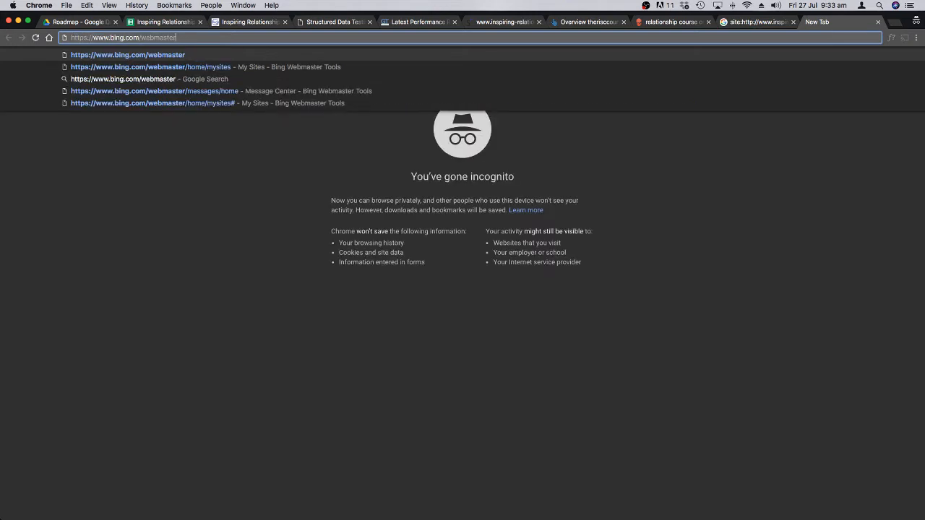
pyautogui.hotkey('alt', 'BackSpace')
pyautogui.press('Return')
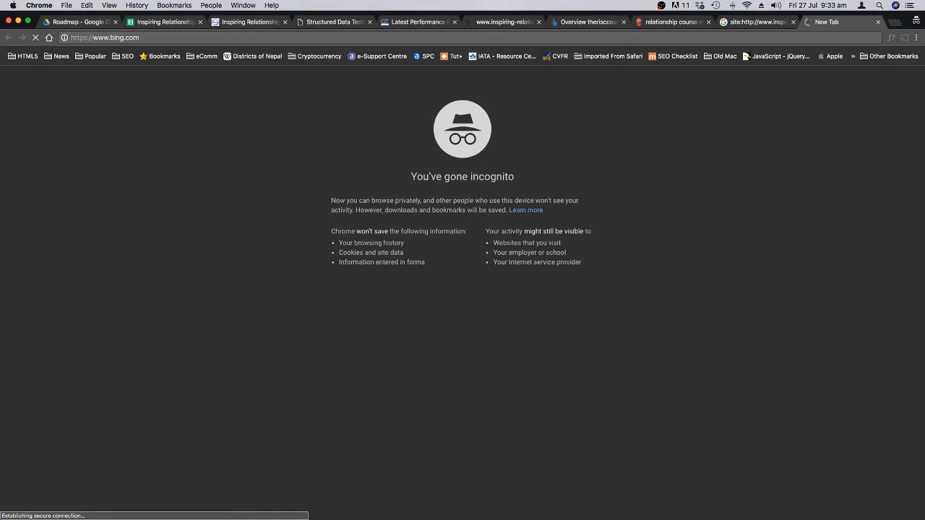
# Step: Review the "Automatic URL redirect (www to non www / vice versa)" check and its result formula in the SEO roadmap spreadsheet
pyautogui.click(153, 22)
pyautogui.scroll(-3, 336, 247)
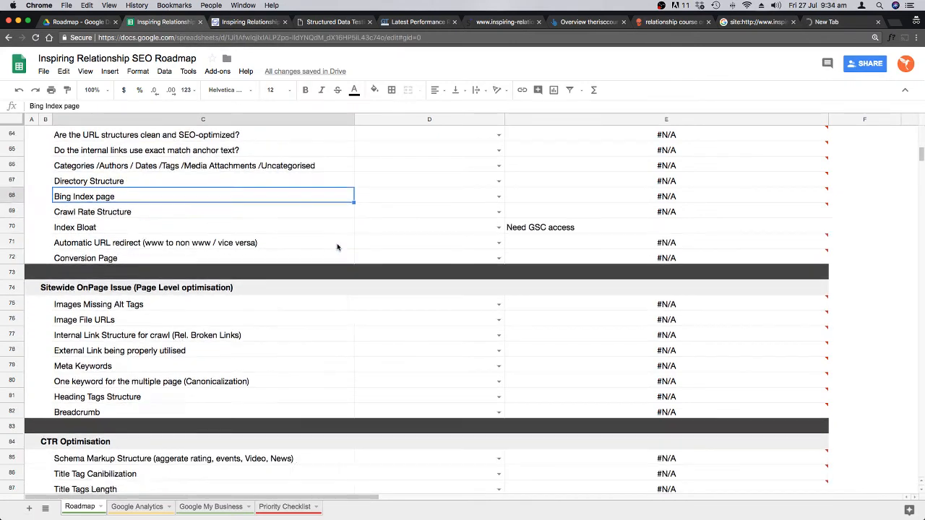
pyautogui.click(250, 228)
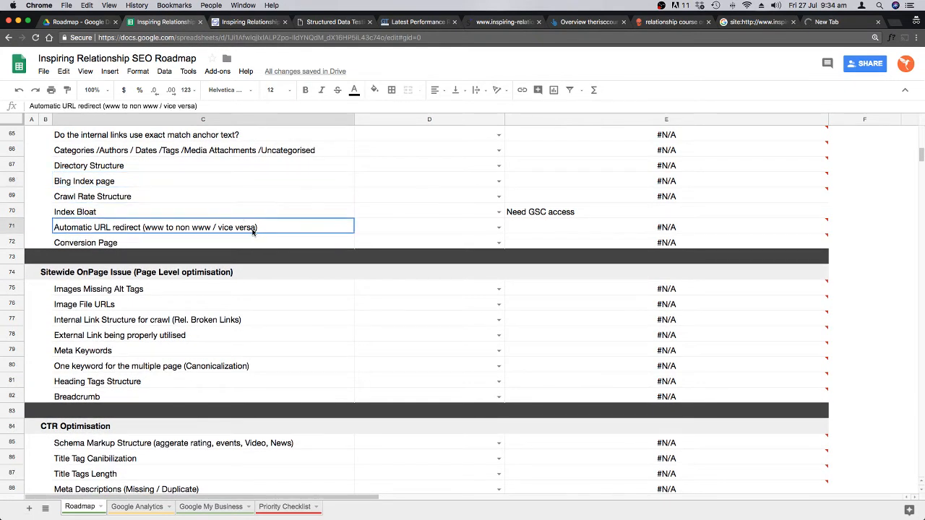
pyautogui.click(534, 229)
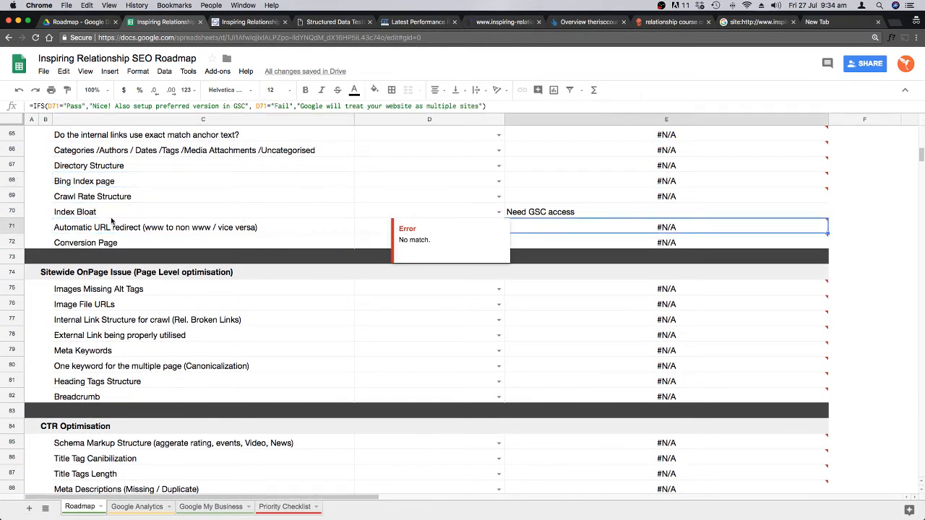
pyautogui.click(166, 228)
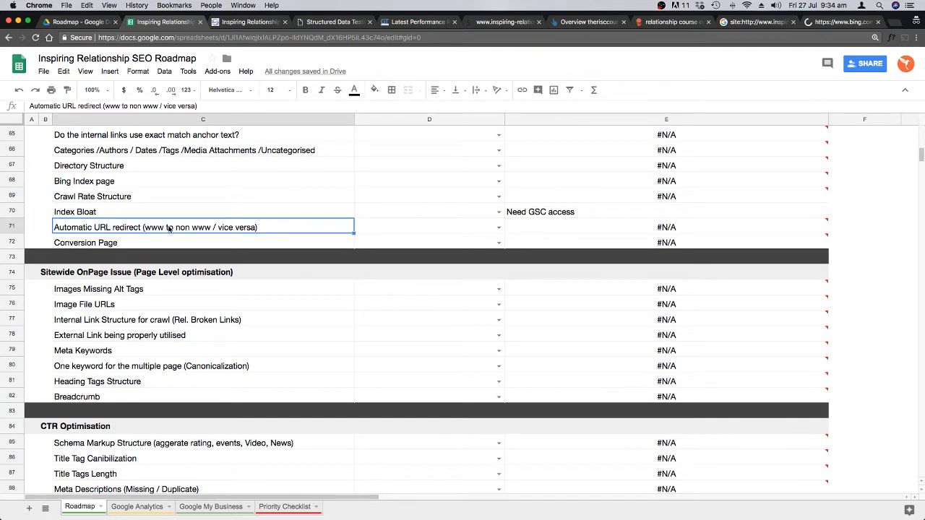
pyautogui.click(842, 22)
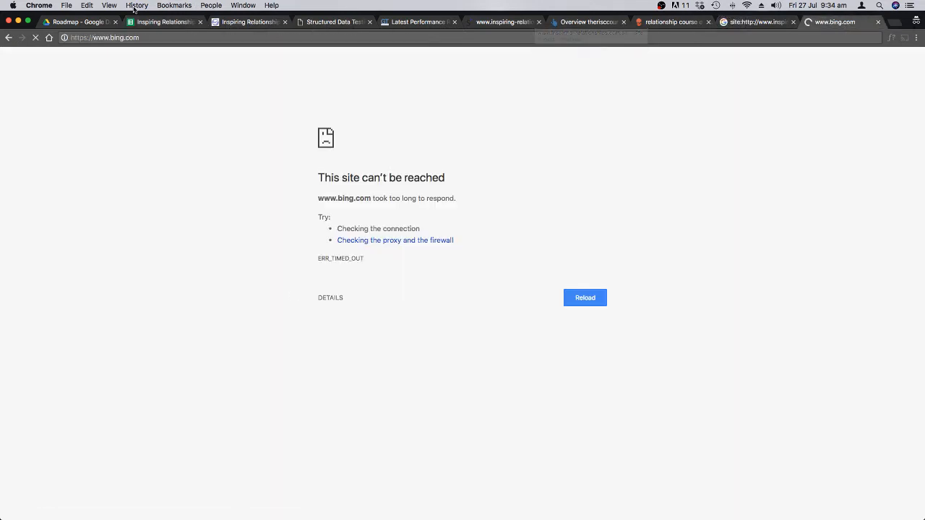
pyautogui.click(165, 22)
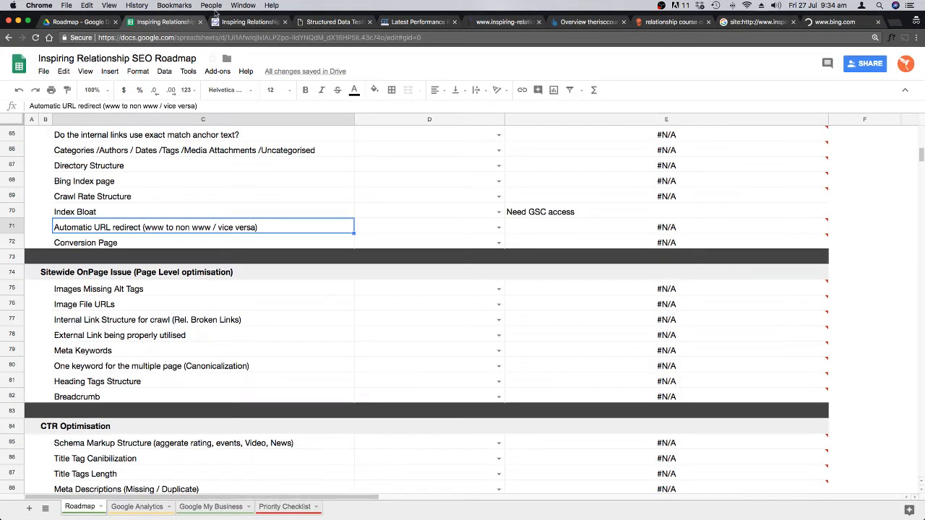
pyautogui.click(836, 24)
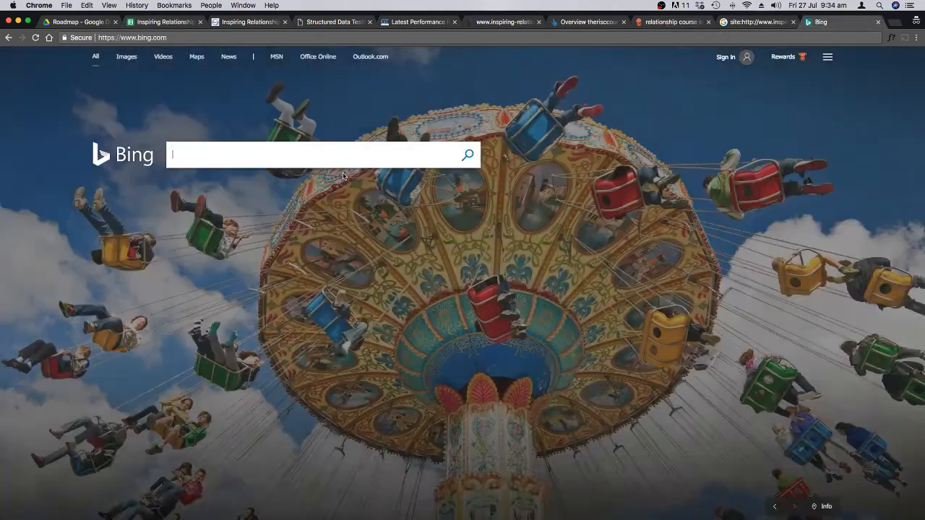
pyautogui.write('siyte')
pyautogui.press('BackSpace')
pyautogui.press('BackSpace')
pyautogui.press('BackSpace')
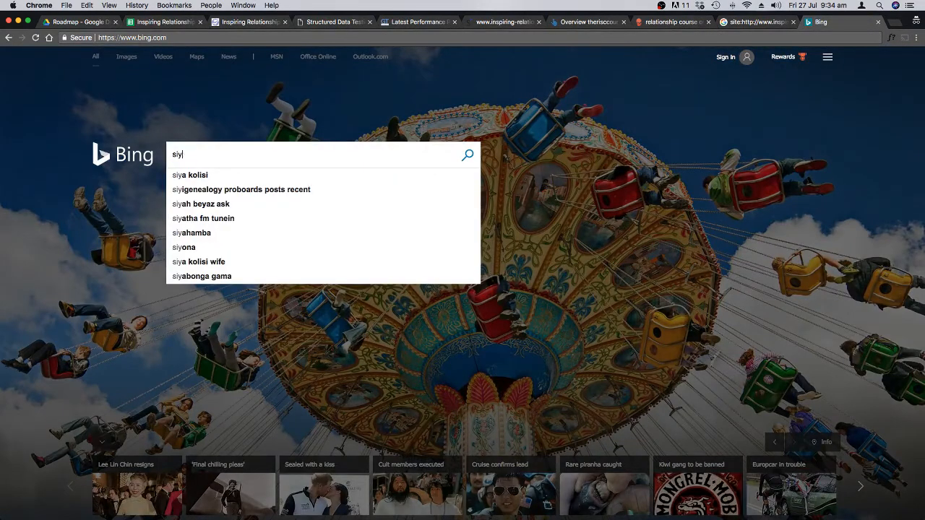
pyautogui.write('te:')
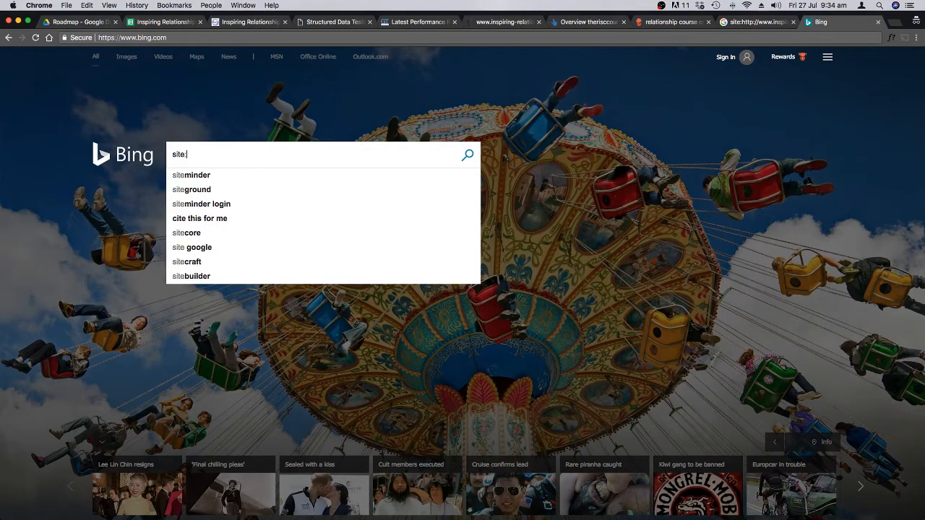
pyautogui.write('http://www.inspiring-relationships.com.au/')
pyautogui.press('Return')
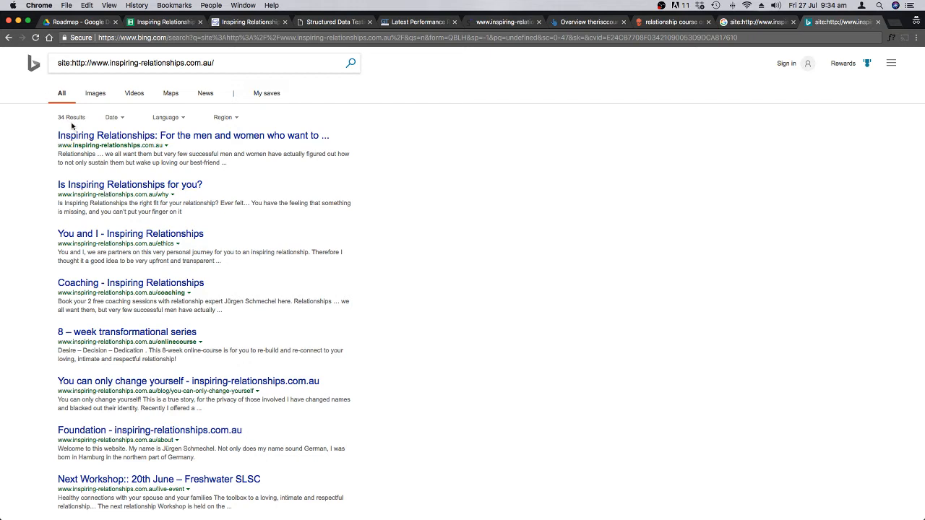
# Step: Examine the Bing result count and listed pages, and compare them with Google's results for the same site search
pyautogui.scroll(-1, 63, 116)
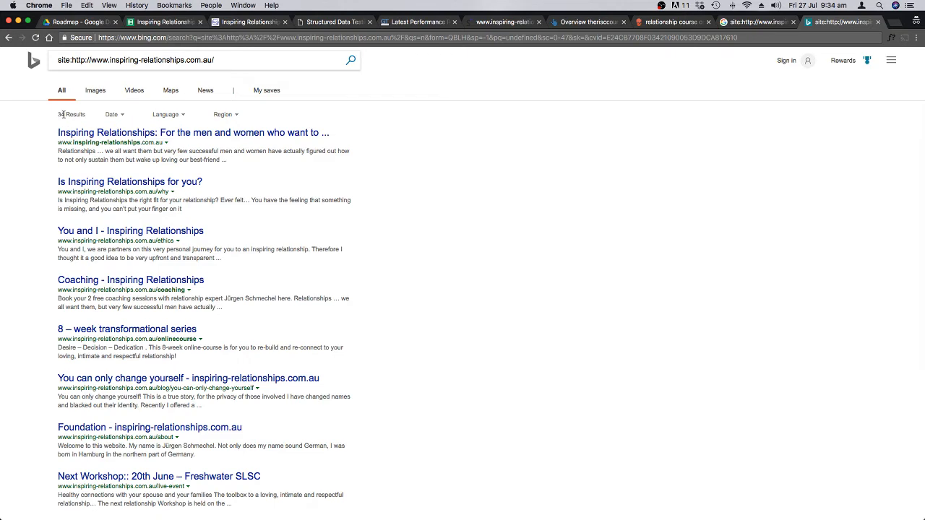
pyautogui.scroll(-1, 62, 114)
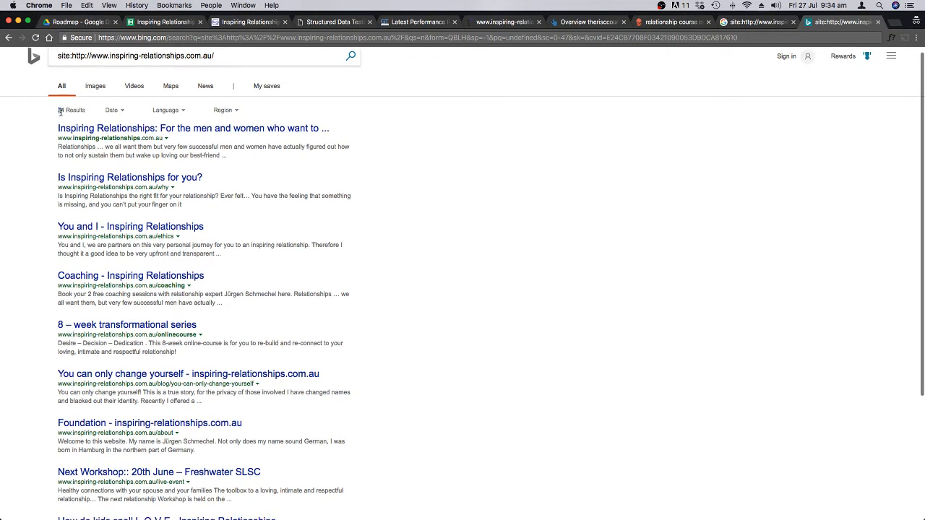
pyautogui.doubleClick(60, 112)
pyautogui.scroll(1, 65, 109)
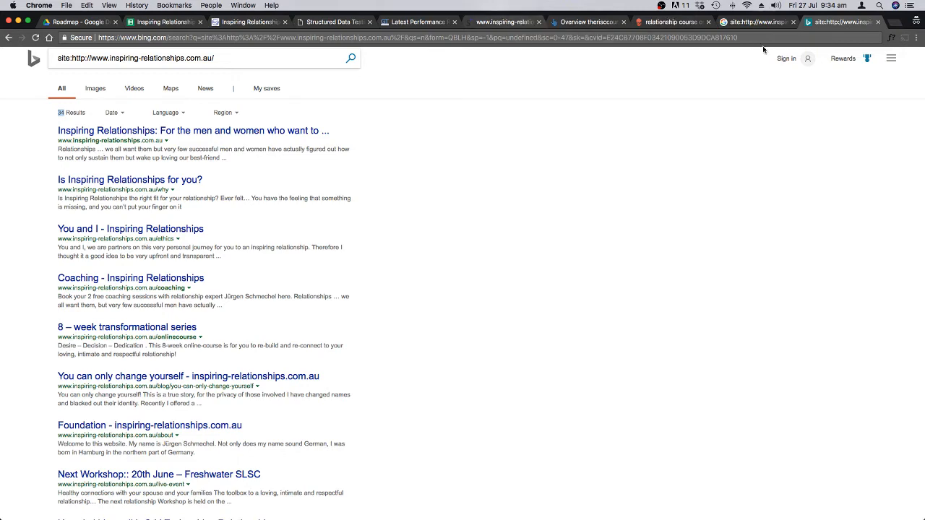
pyautogui.click(756, 23)
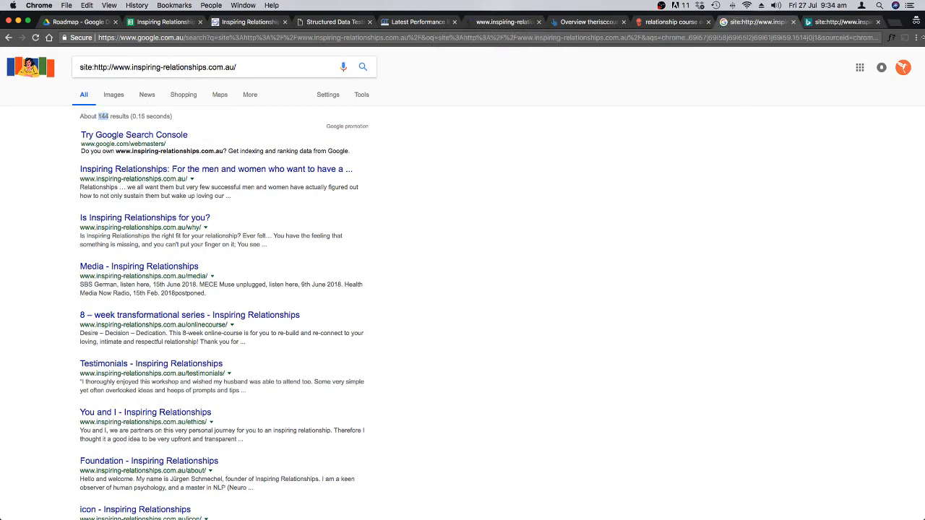
pyautogui.click(834, 23)
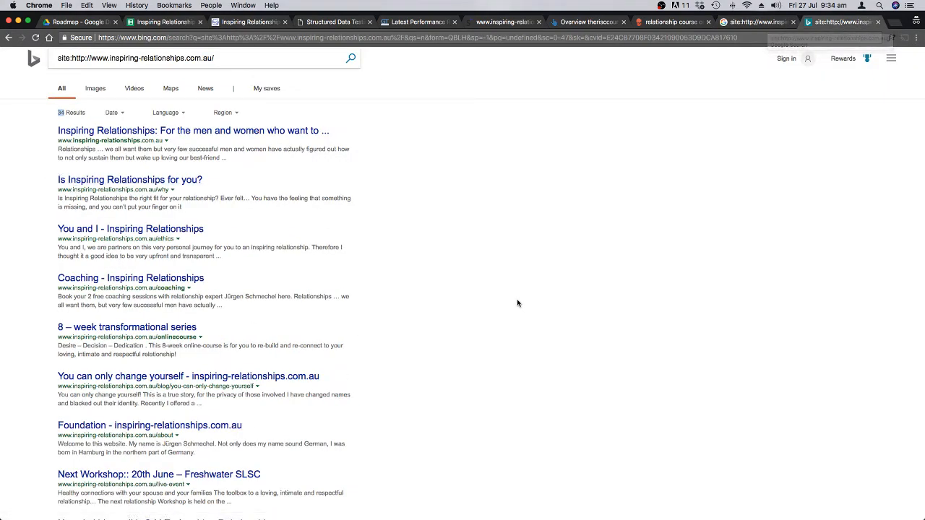
pyautogui.scroll(-3, 515, 303)
pyautogui.scroll(3, 517, 303)
pyautogui.scroll(-1, 517, 303)
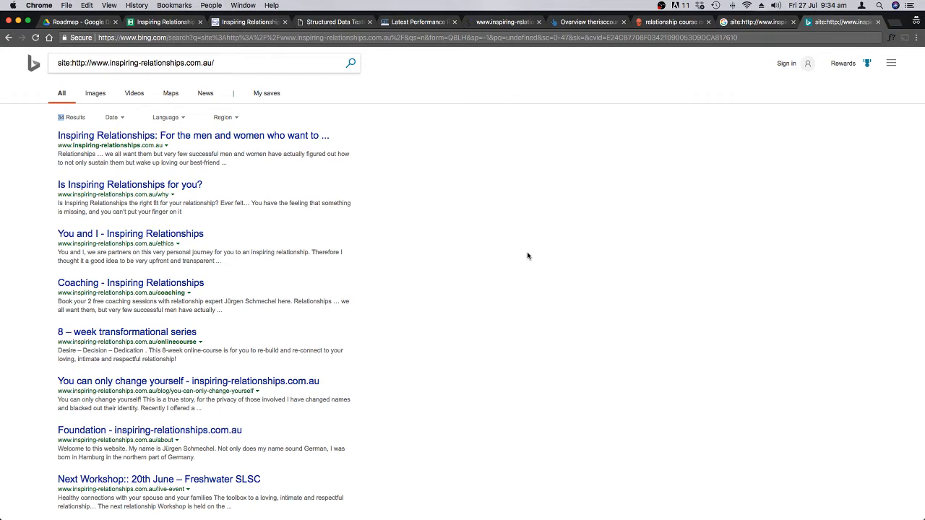
# Step: Close the Bing results and set the "Bing Index page" status to Pass in the roadmap spreadsheet
pyautogui.click(878, 23)
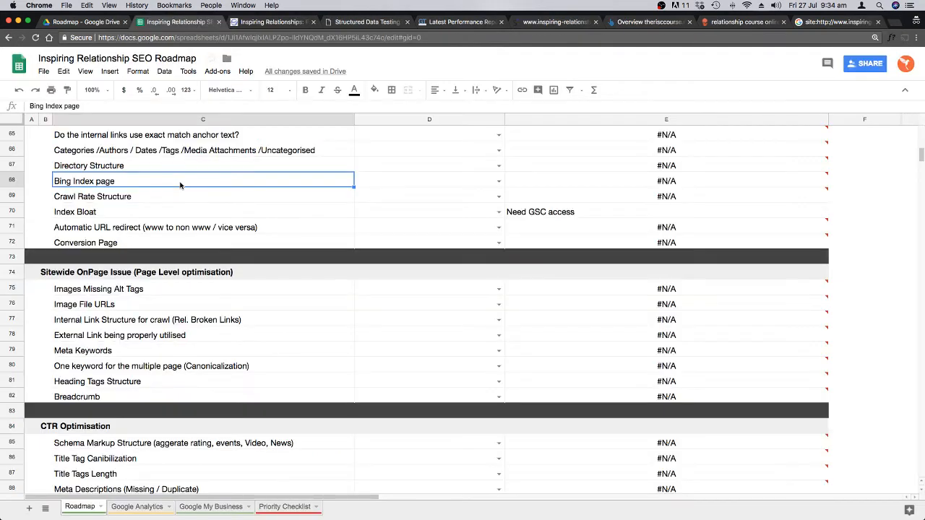
pyautogui.click(498, 180)
pyautogui.click(372, 194)
# Step: Set the status of both "Crawl Rate Structure" and "Index Bloat" to No Access
pyautogui.click(158, 194)
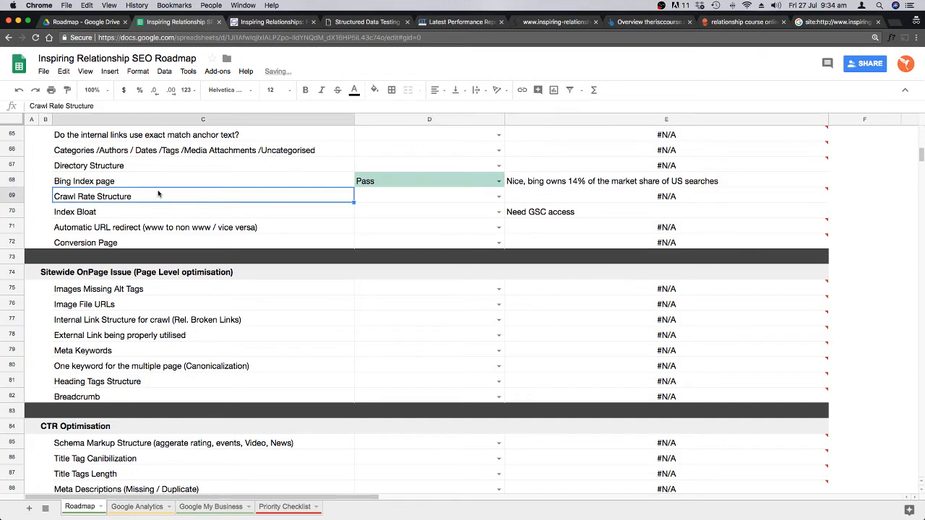
pyautogui.click(474, 199)
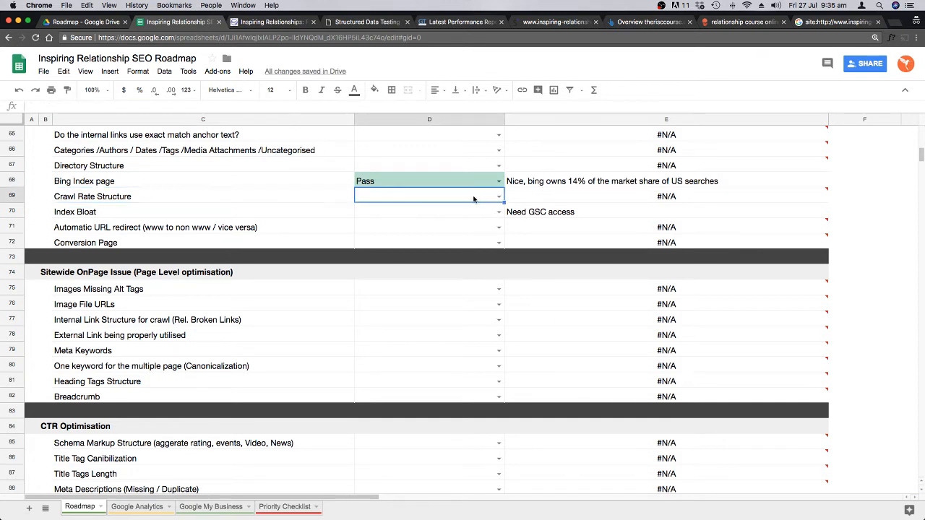
pyautogui.click(499, 196)
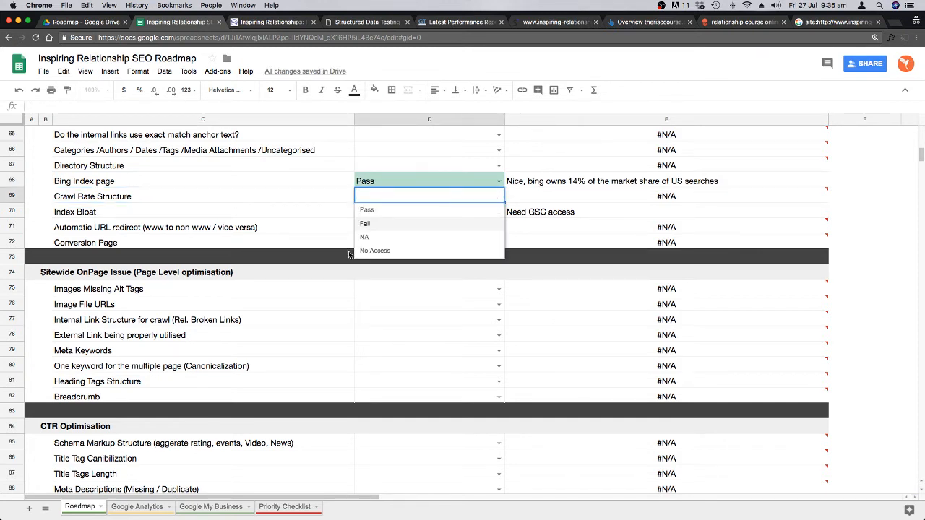
pyautogui.click(375, 250)
pyautogui.click(255, 214)
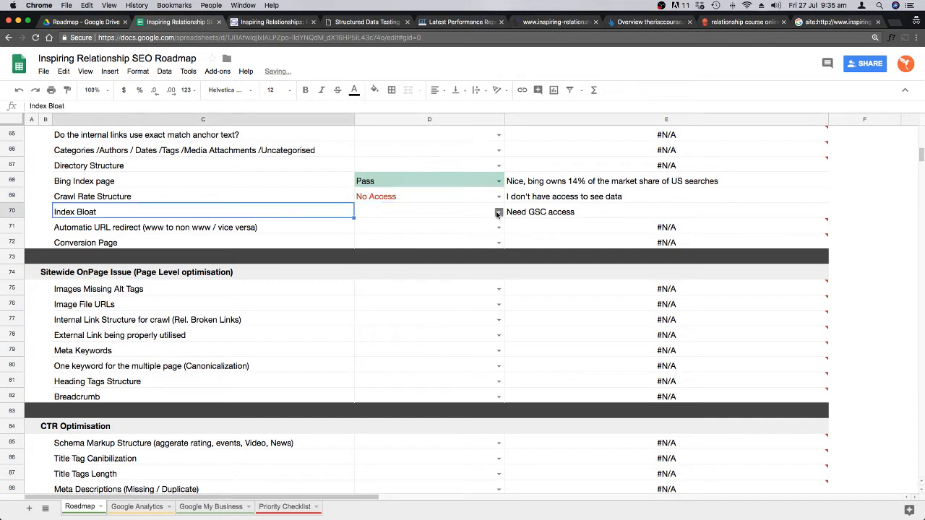
pyautogui.click(497, 214)
pyautogui.click(375, 273)
pyautogui.click(460, 229)
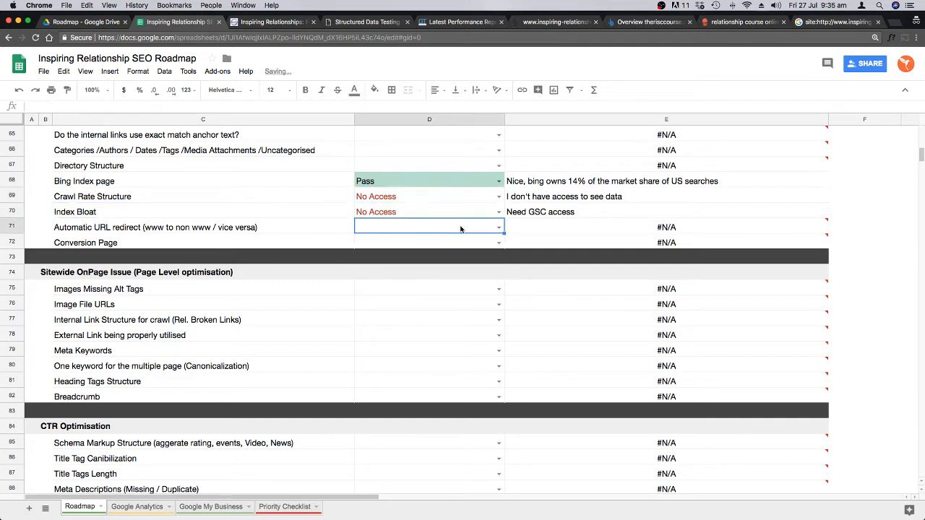
pyautogui.click(294, 232)
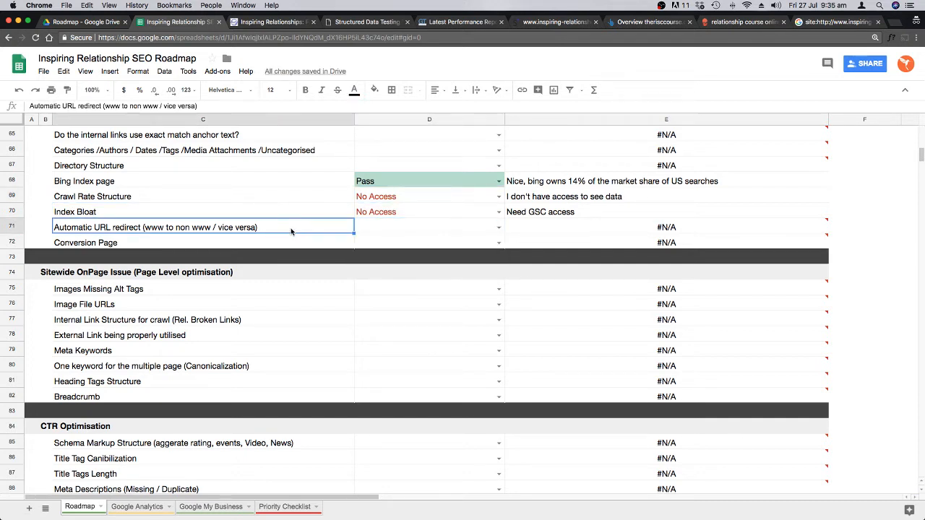
pyautogui.click(195, 247)
pyautogui.click(499, 243)
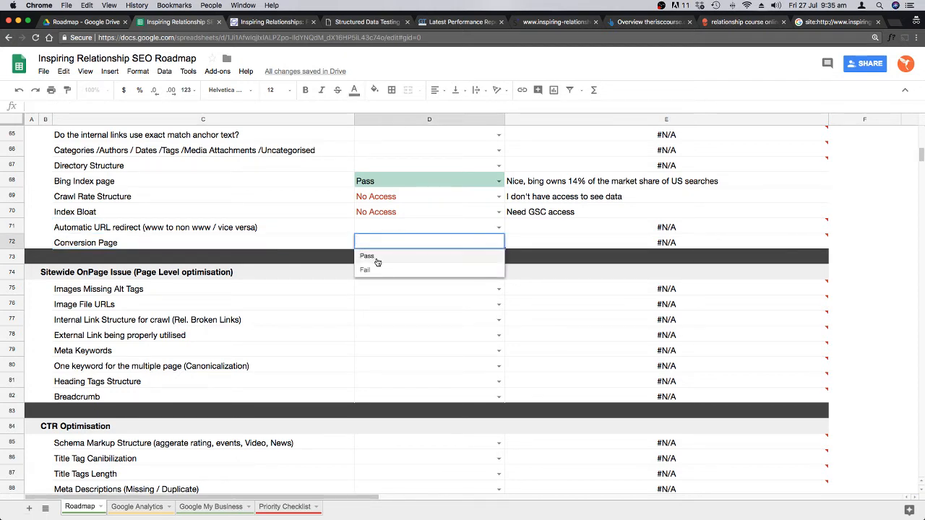
pyautogui.click(247, 226)
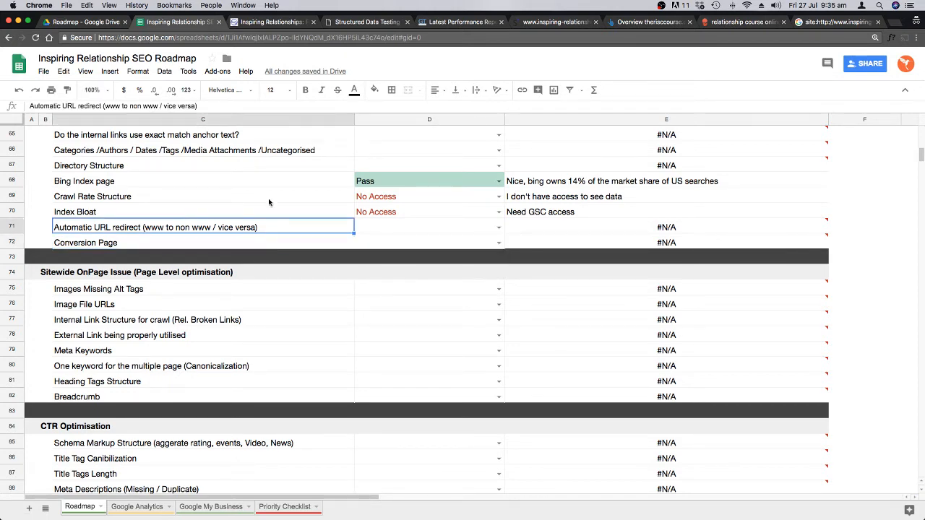
# Step: Go to the Inspiring Relationships website and bring up its thank-you page to check for a conversion page
pyautogui.click(302, 24)
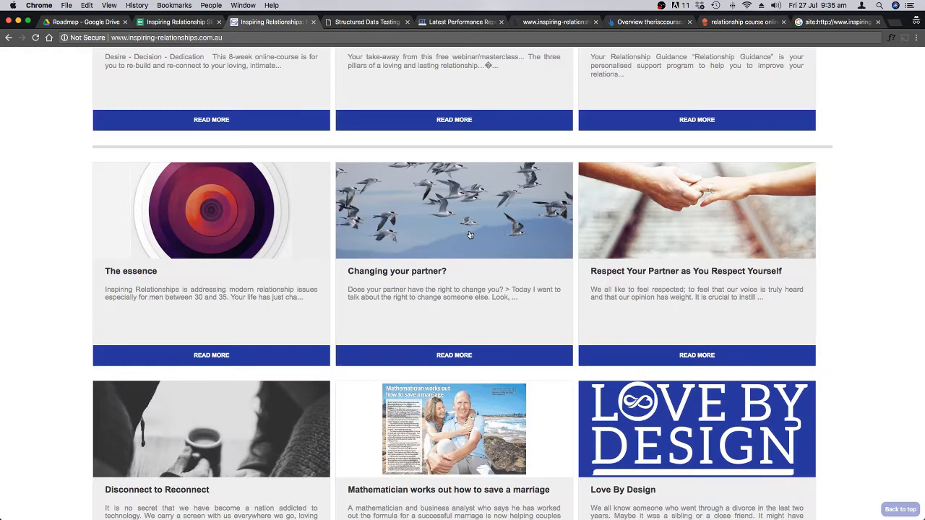
pyautogui.scroll(10, 499, 246)
pyautogui.click(506, 245)
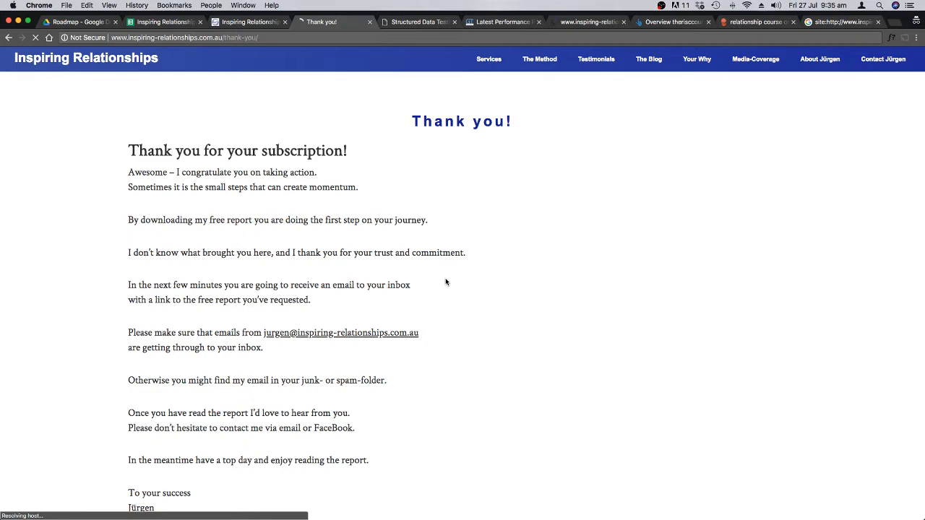
# Step: Return to the roadmap spreadsheet and set the "Conversion Page" status to Pass
pyautogui.press('super+2')
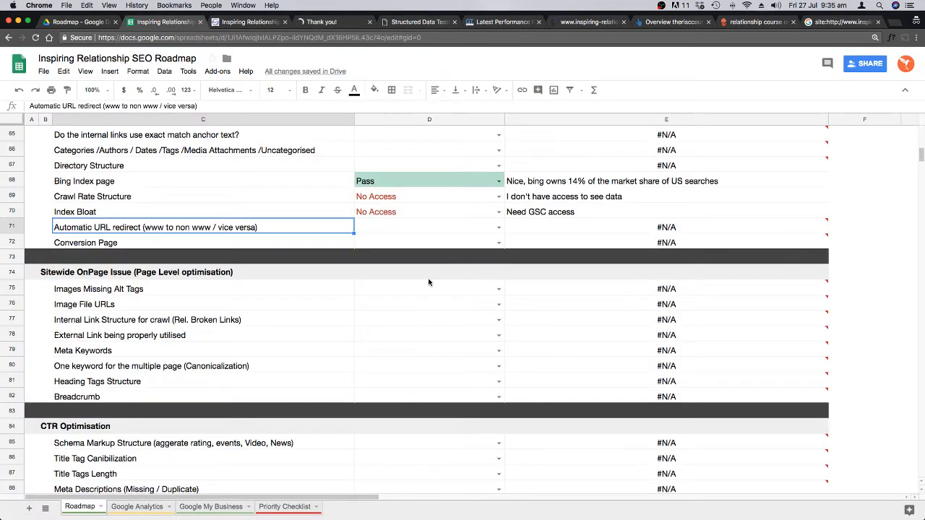
pyautogui.click(466, 240)
pyautogui.click(498, 241)
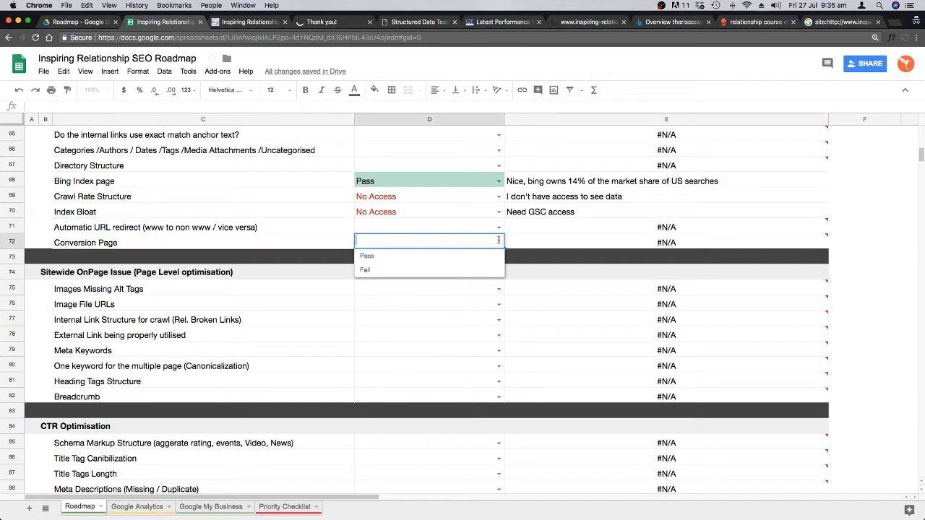
pyautogui.click(402, 259)
pyautogui.click(423, 230)
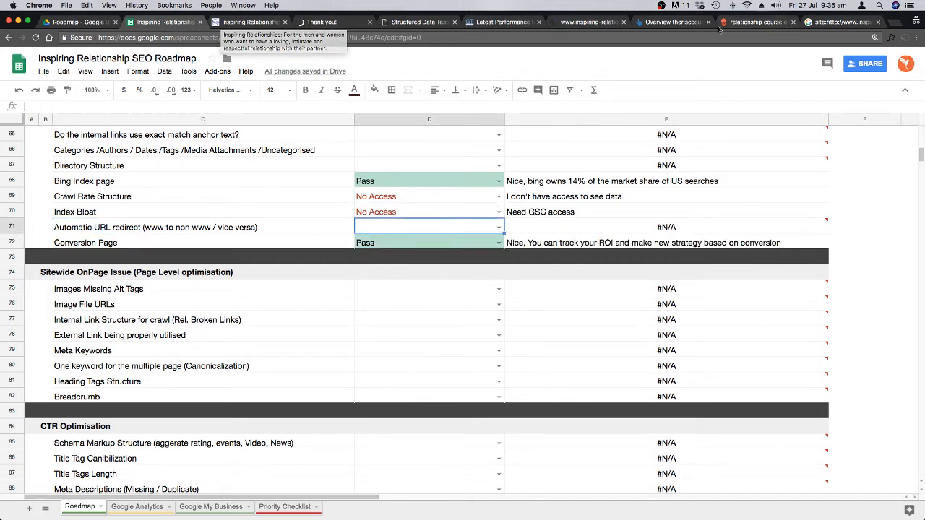
pyautogui.click(844, 23)
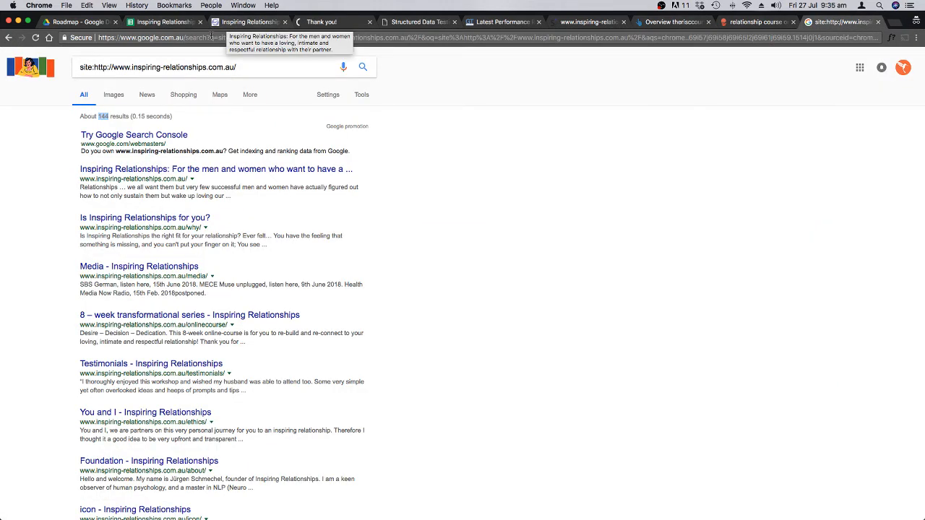
pyautogui.click(261, 37)
pyautogui.write('http://www.inspiring-relationships.com.au/')
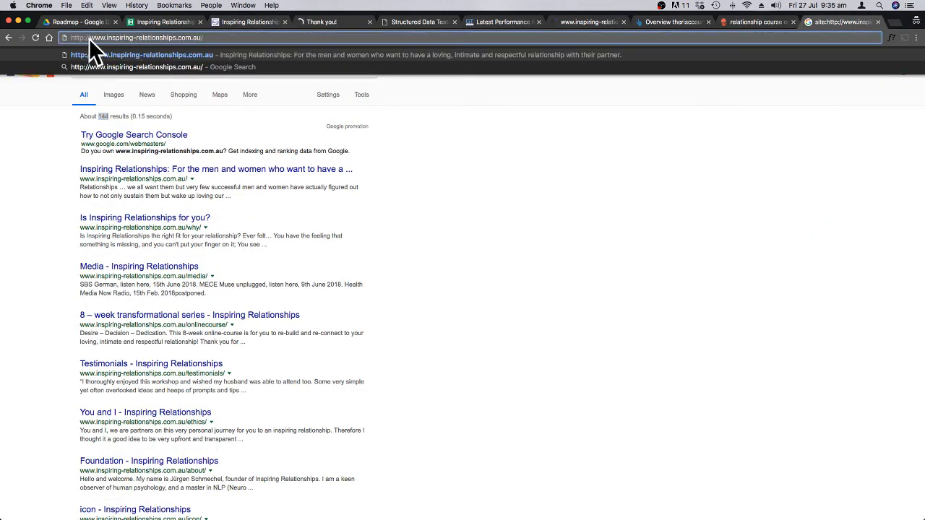
pyautogui.moveTo(108, 37); pyautogui.dragTo(65, 38)
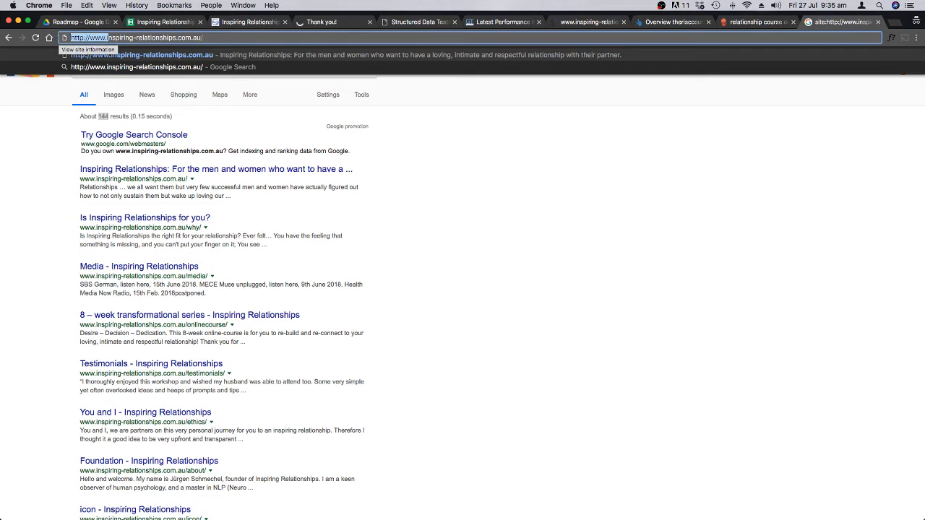
pyautogui.press('BackSpace')
pyautogui.press('Return')
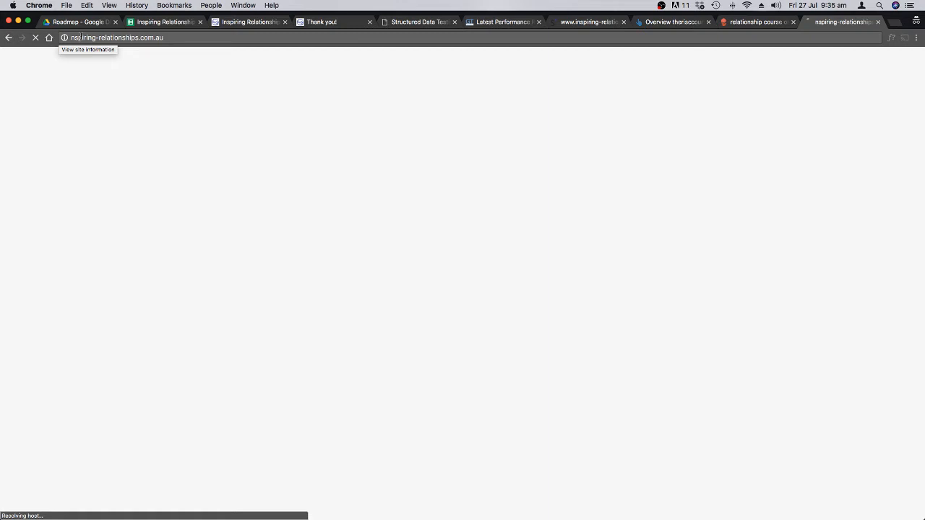
pyautogui.press('super+z')
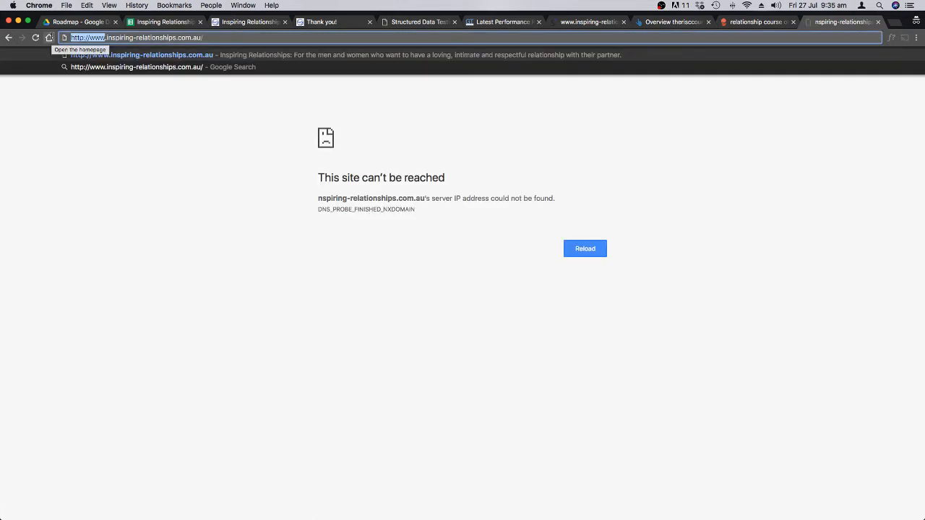
pyautogui.press('Right')
pyautogui.press('BackSpace')
pyautogui.press('BackSpace')
pyautogui.press('BackSpace')
pyautogui.press('BackSpace')
pyautogui.press('BackSpace')
pyautogui.press('BackSpace')
pyautogui.press('BackSpace')
pyautogui.press('BackSpace')
pyautogui.press('BackSpace')
pyautogui.press('BackSpace')
pyautogui.press('BackSpace')
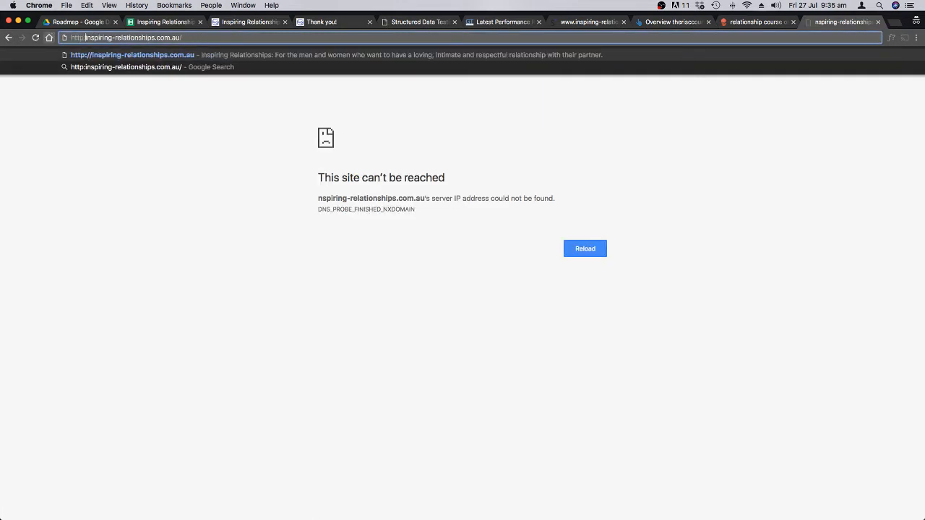
pyautogui.press('Return')
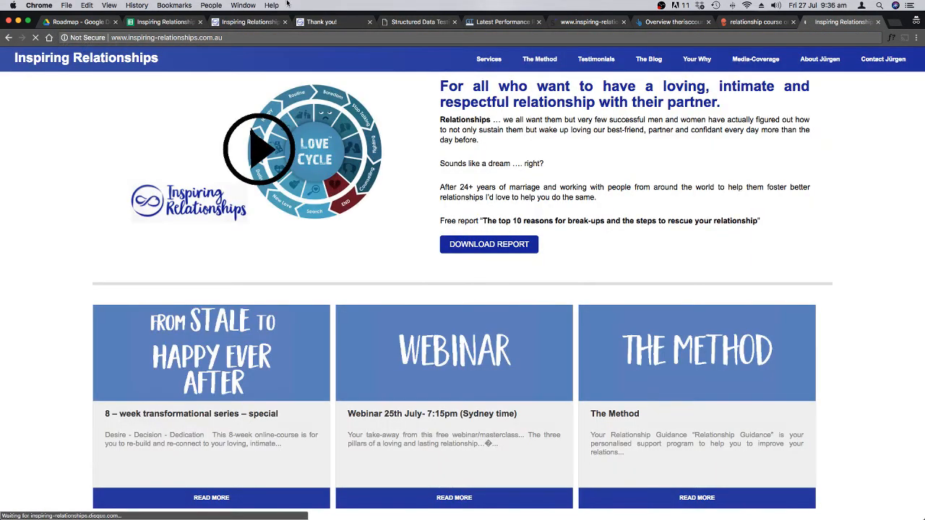
# Step: Return to the roadmap spreadsheet and set the "Automatic URL redirect (www to non www / vice versa)" status to Pass
pyautogui.click(159, 22)
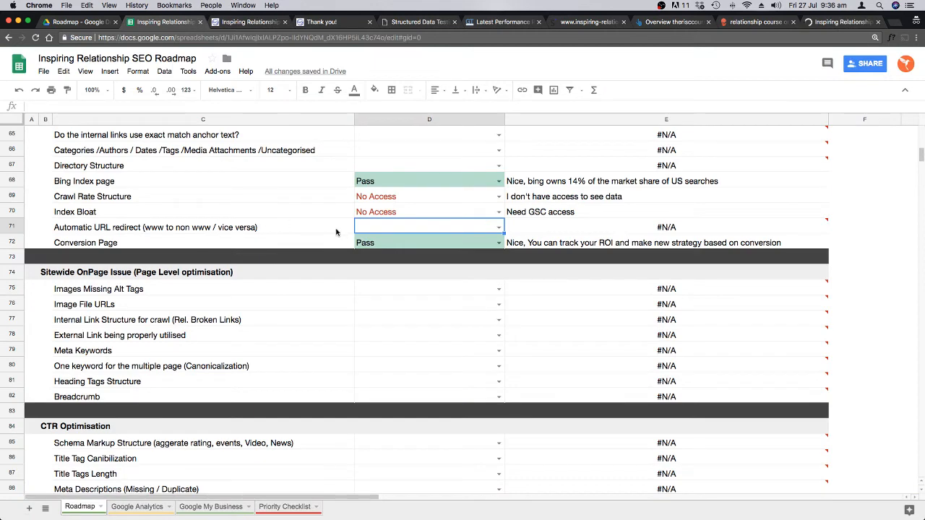
pyautogui.click(497, 227)
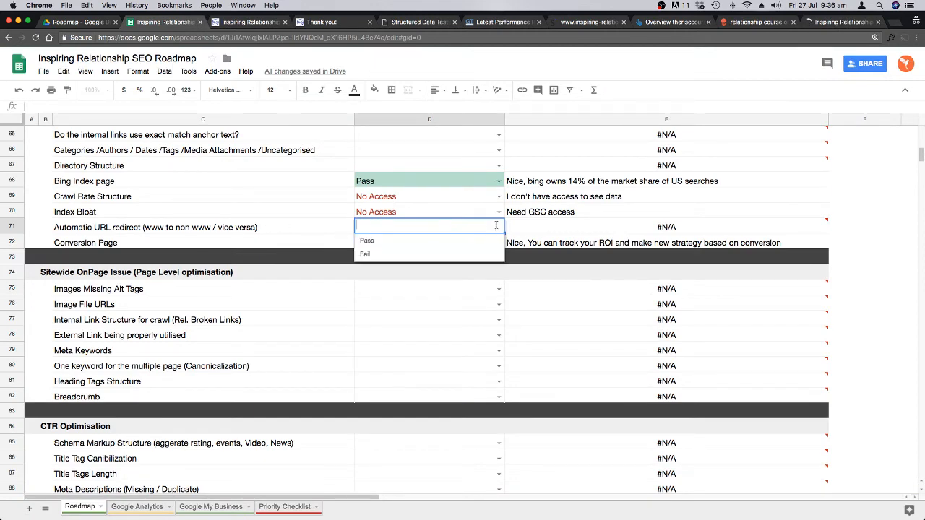
pyautogui.click(399, 240)
pyautogui.click(449, 320)
# Step: Review the Technical section of the roadmap for checks still without a status, ending at the duplicate META data check
pyautogui.scroll(1, 370, 289)
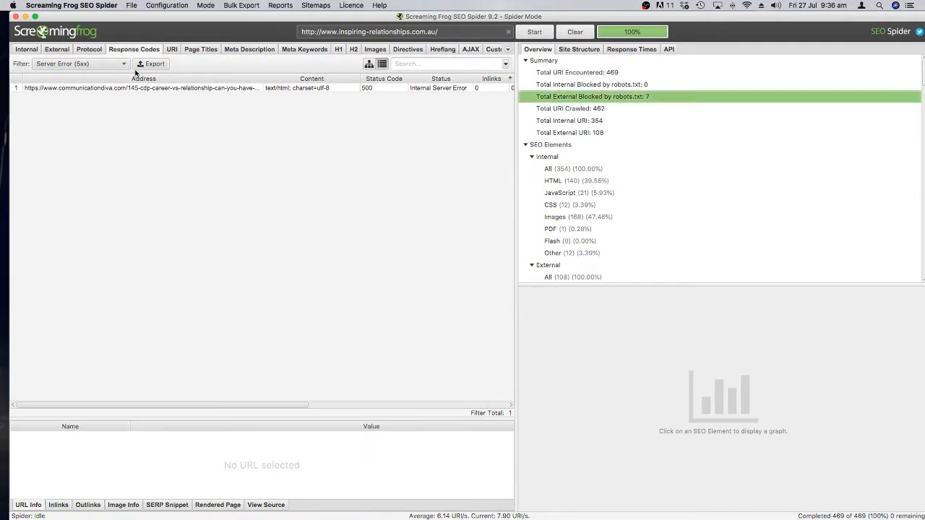
pyautogui.click(544, 63)
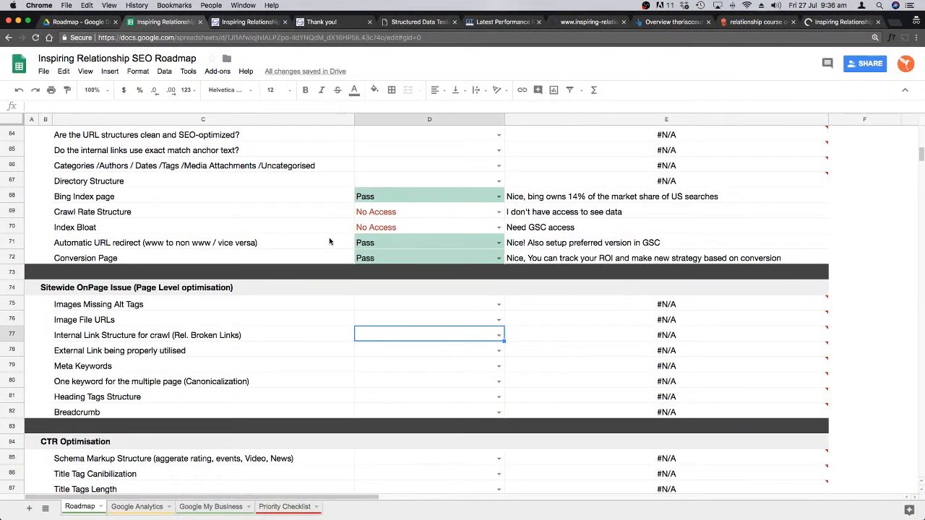
pyautogui.click(238, 228)
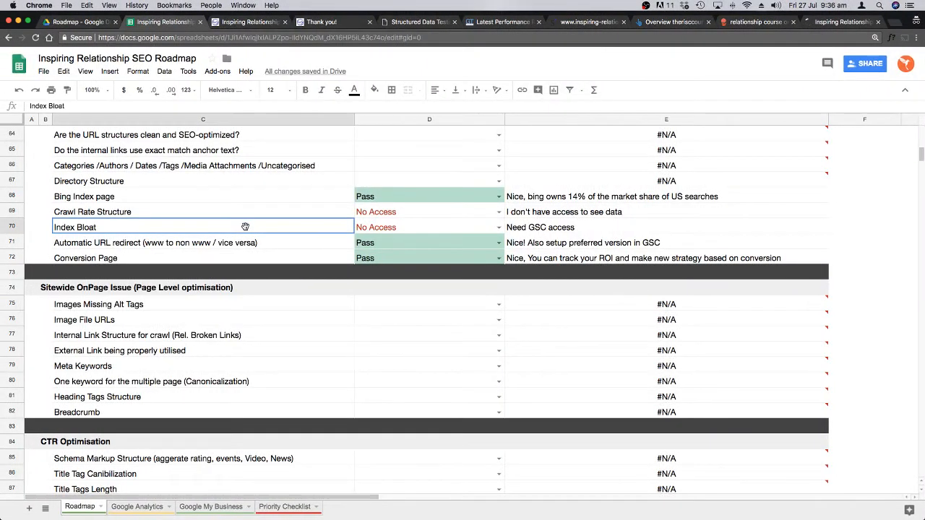
pyautogui.scroll(5, 294, 258)
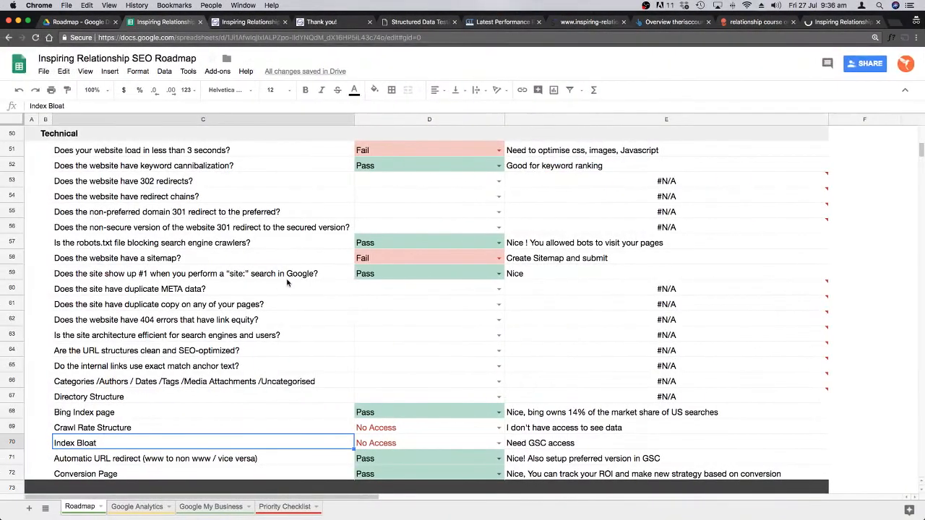
pyautogui.scroll(2, 286, 282)
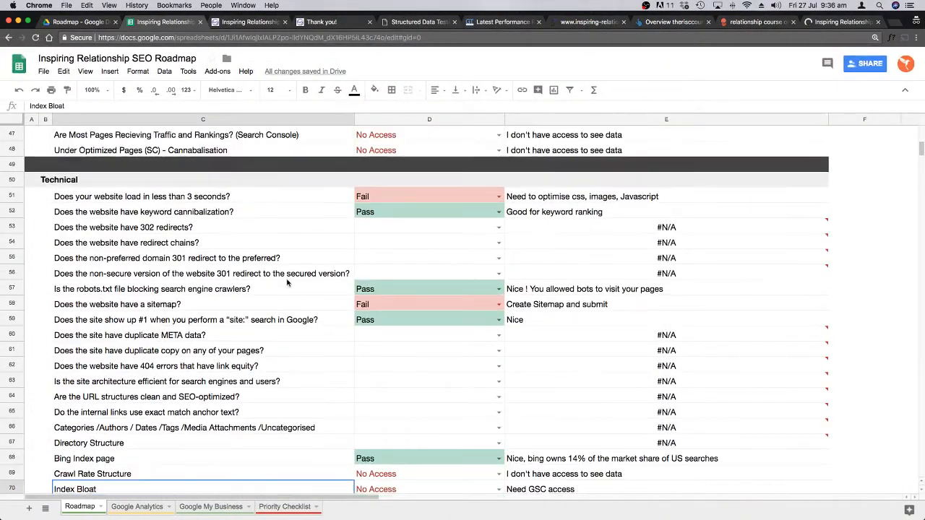
pyautogui.scroll(2, 286, 282)
pyautogui.scroll(-5, 289, 217)
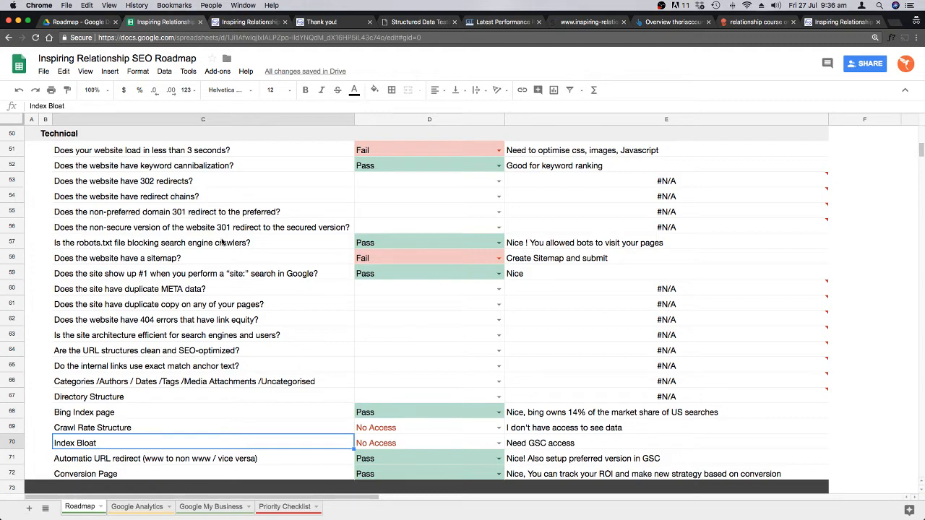
pyautogui.click(247, 23)
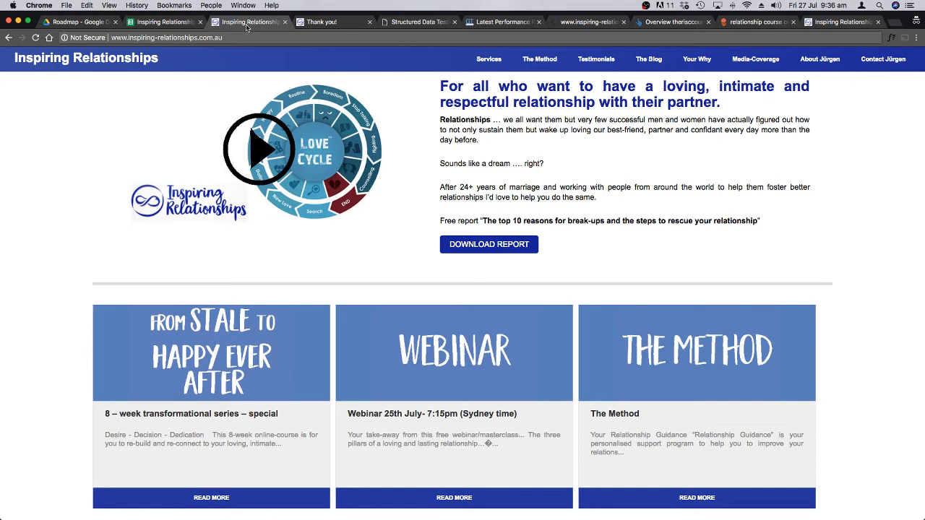
pyautogui.click(165, 23)
pyautogui.click(281, 213)
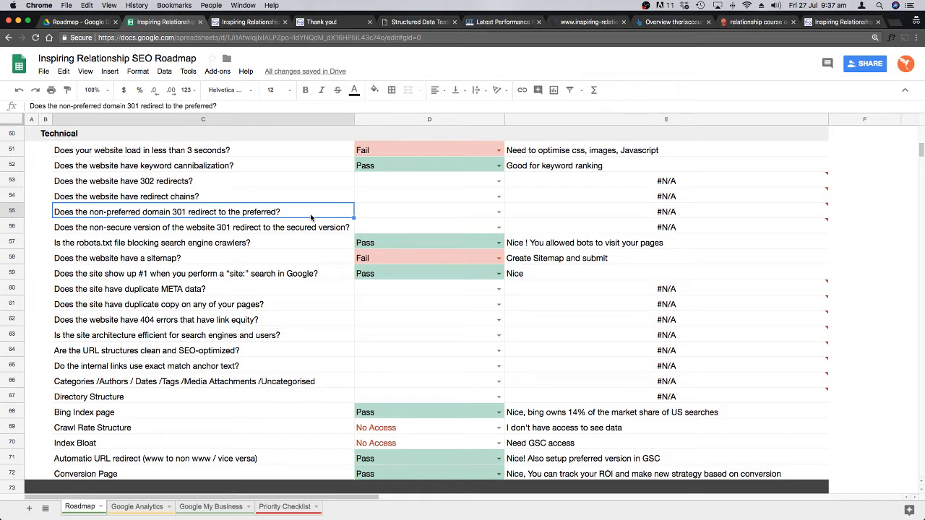
pyautogui.click(261, 273)
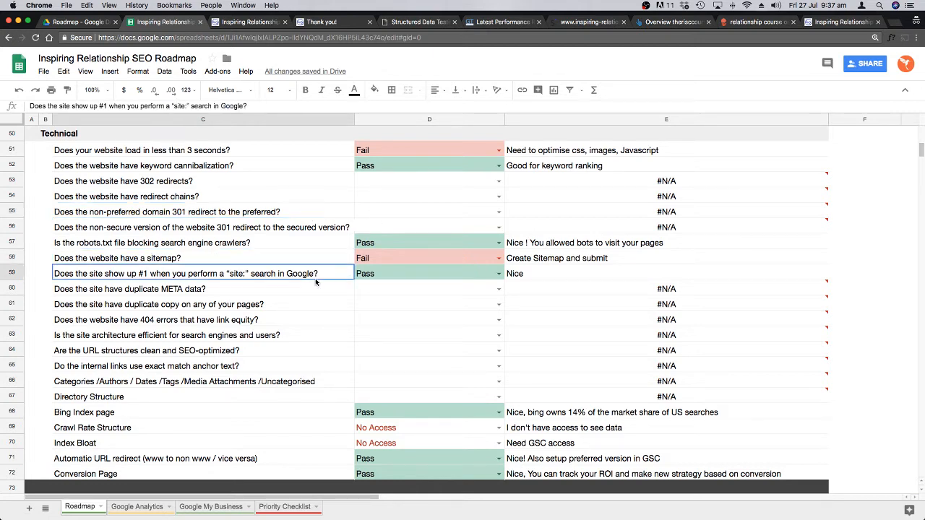
pyautogui.click(278, 292)
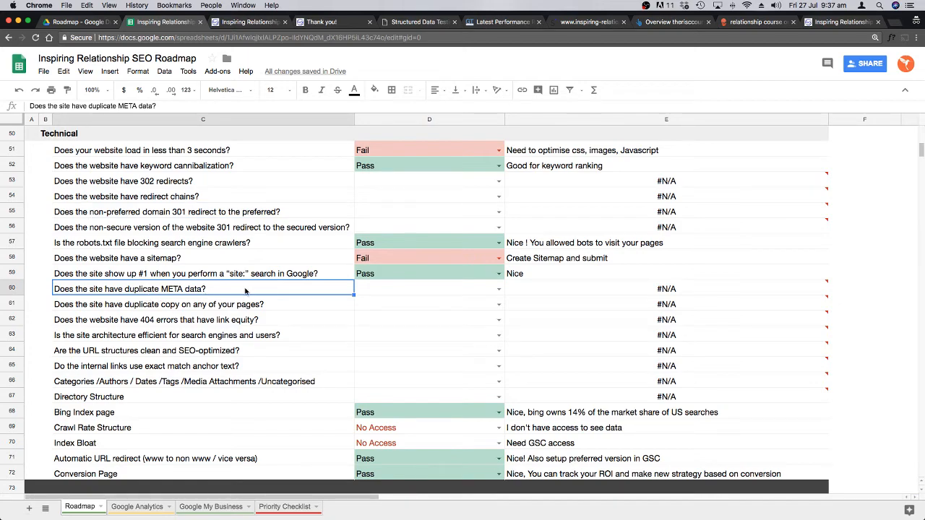
pyautogui.hotkey('ctrl', 'Right')
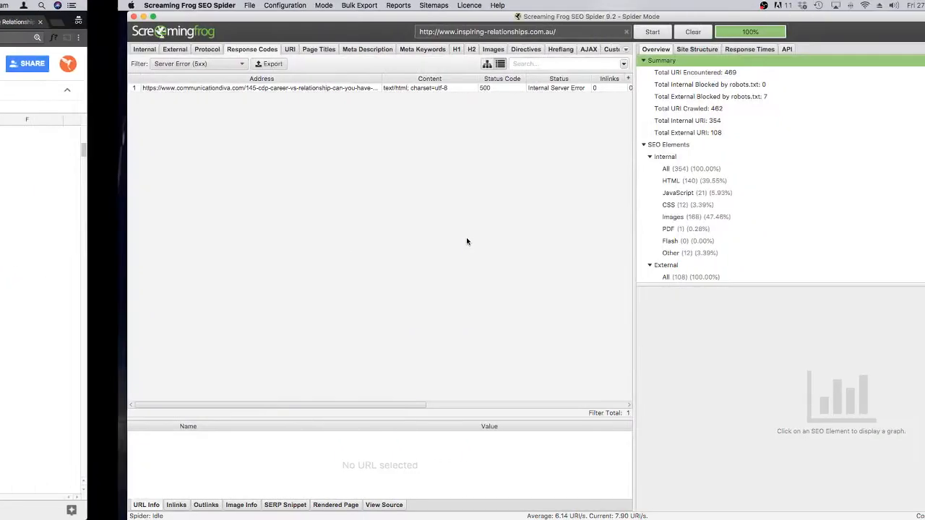
pyautogui.hotkey('ctrl', 'Left')
pyautogui.click(833, 23)
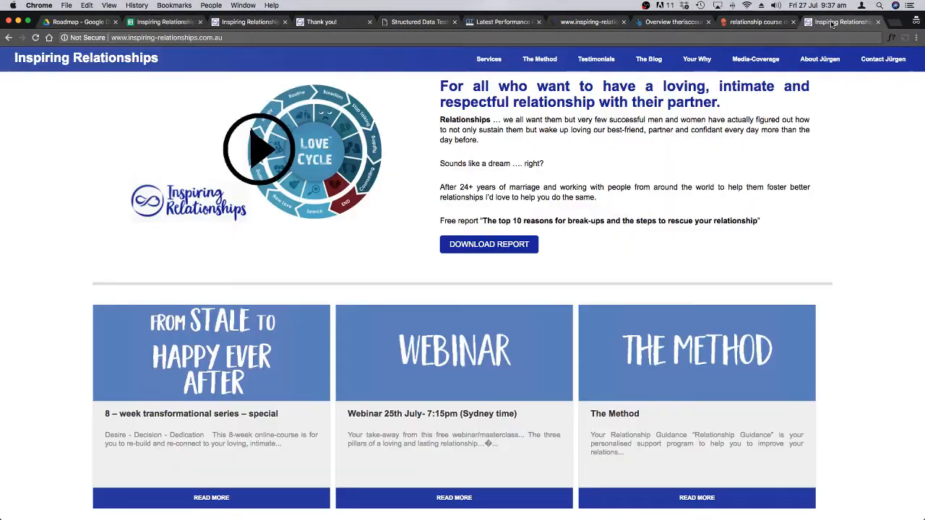
pyautogui.click(197, 37)
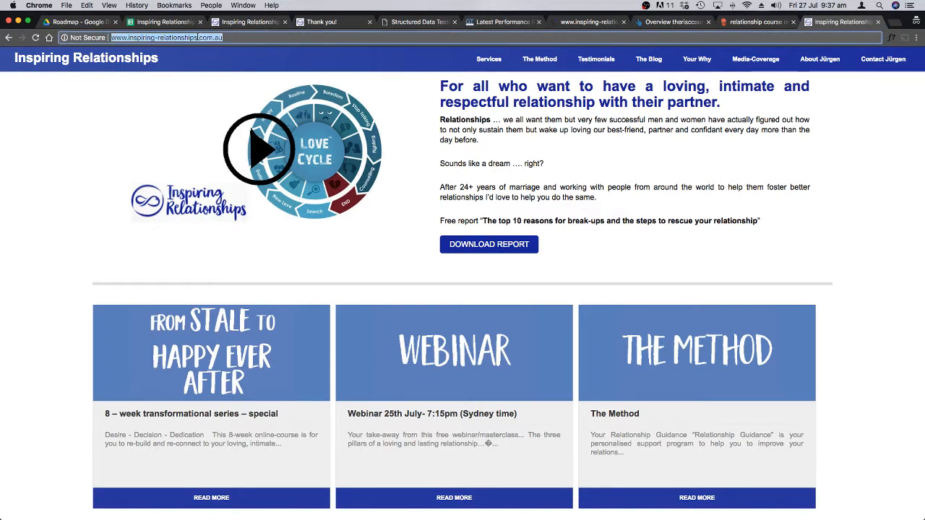
pyautogui.press('Left')
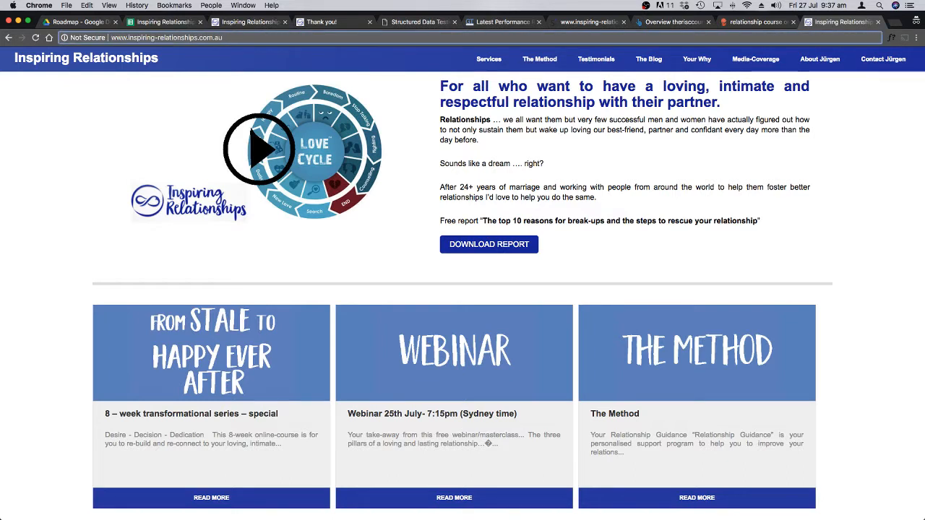
pyautogui.write('site')
pyautogui.write(':')
pyautogui.press('Return')
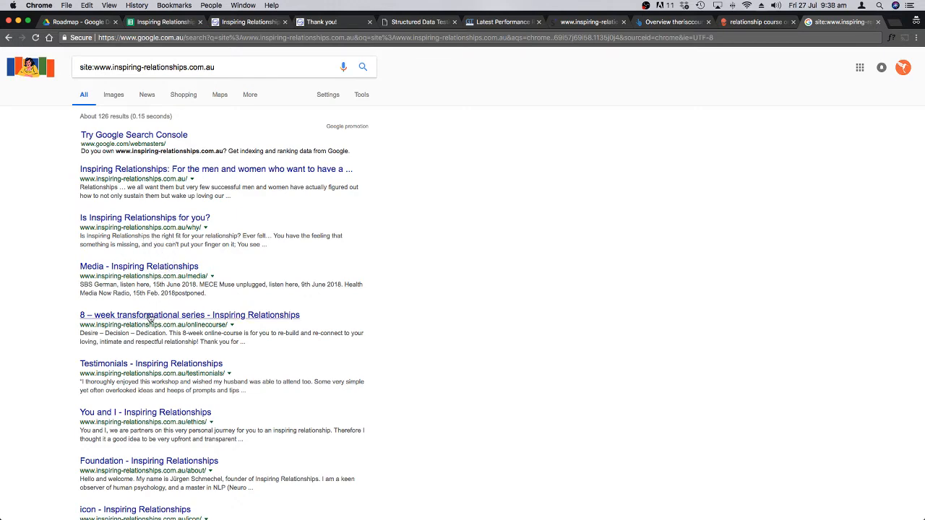
# Step: Compare the descriptions of the indexed pages, including the 8-week series and Testimonials results, for duplicate content
pyautogui.scroll(-2, 149, 316)
pyautogui.moveTo(79, 307); pyautogui.dragTo(245, 318)
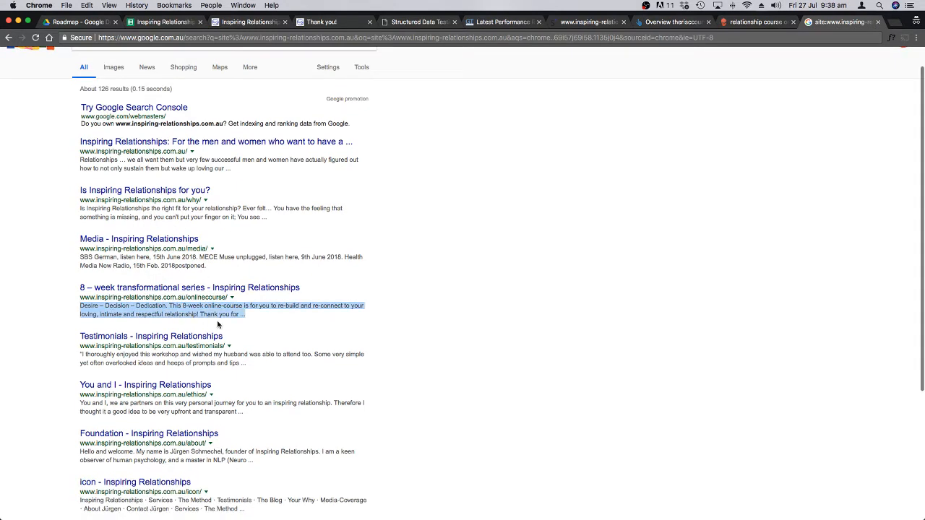
pyautogui.click(353, 336)
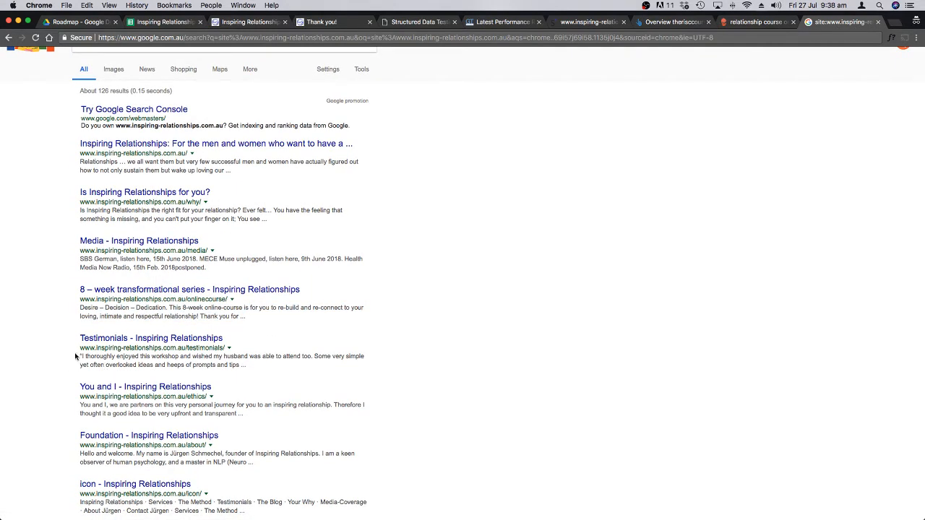
pyautogui.moveTo(76, 355); pyautogui.dragTo(278, 370)
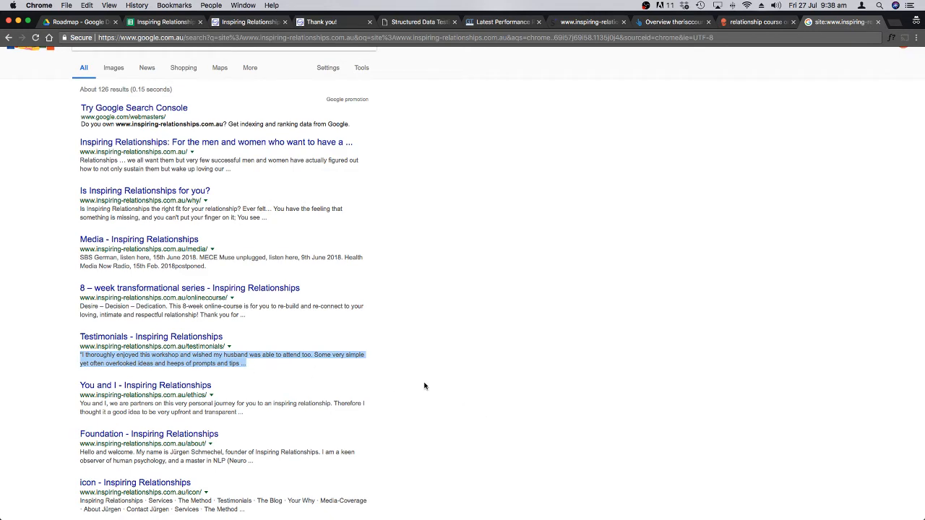
pyautogui.scroll(2, 424, 350)
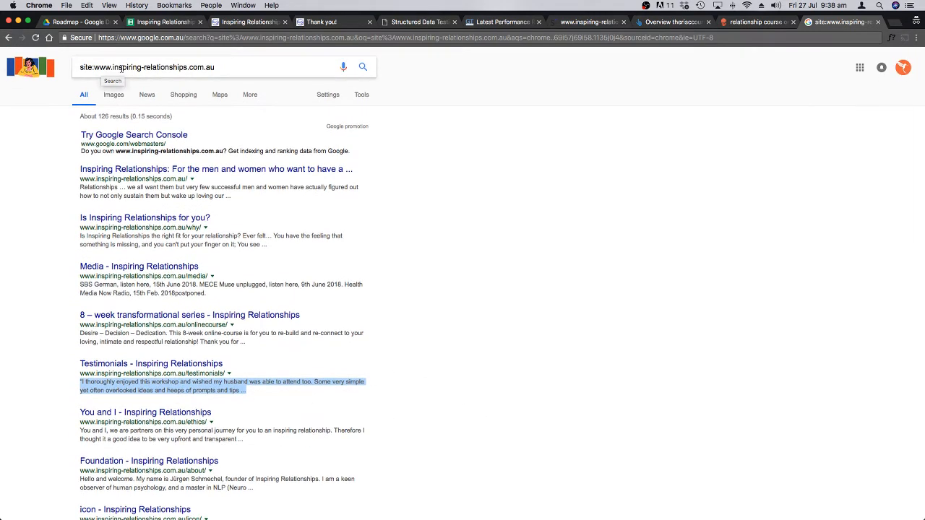
pyautogui.scroll(-2, 495, 296)
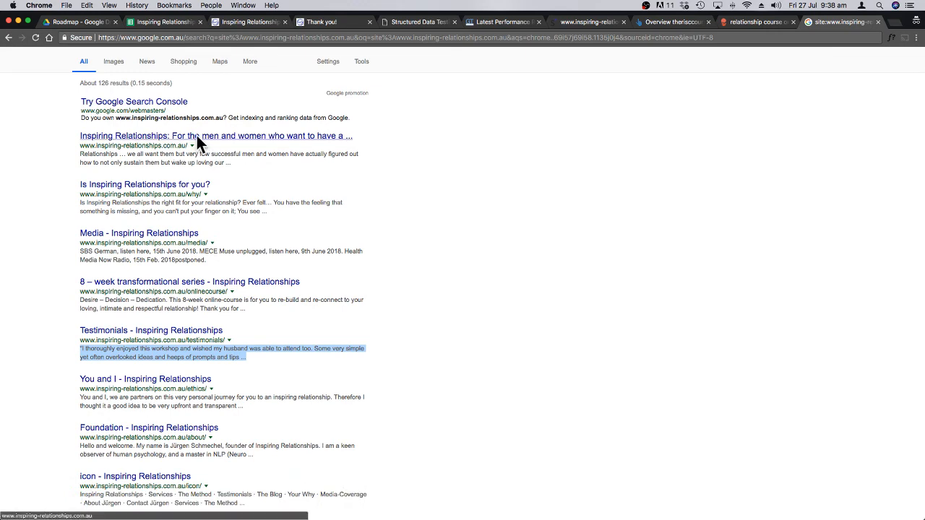
pyautogui.scroll(-5, 446, 324)
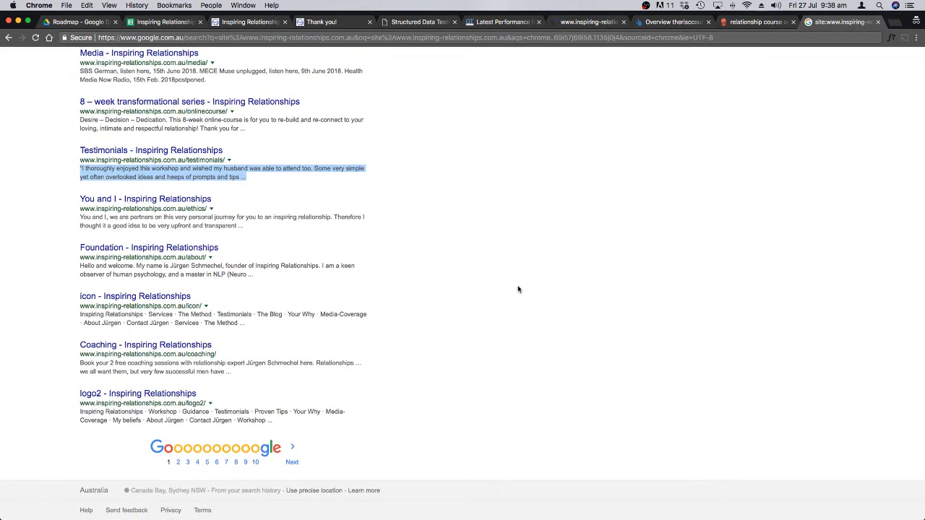
# Step: Return to the roadmap spreadsheet and set "Does the site have duplicate copy on any of your pages?" to Pass
pyautogui.click(162, 22)
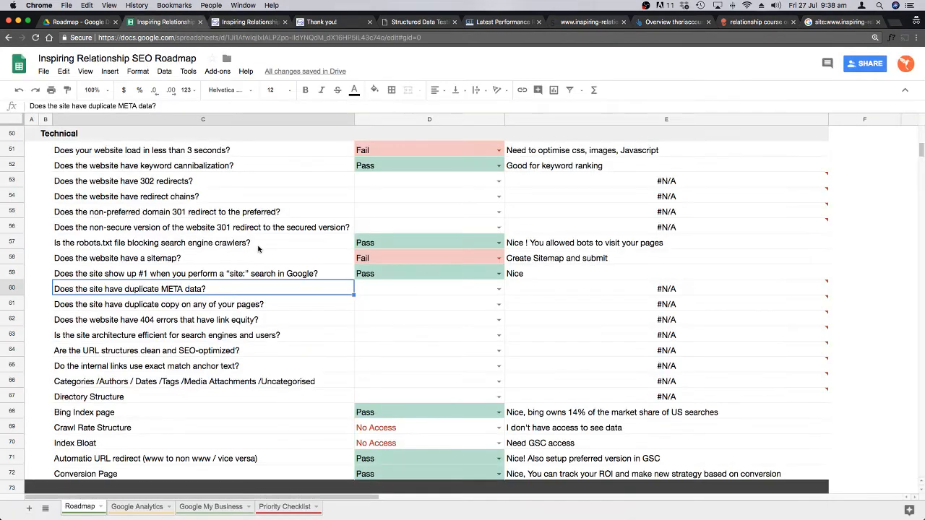
pyautogui.click(246, 304)
pyautogui.scroll(-1, 302, 307)
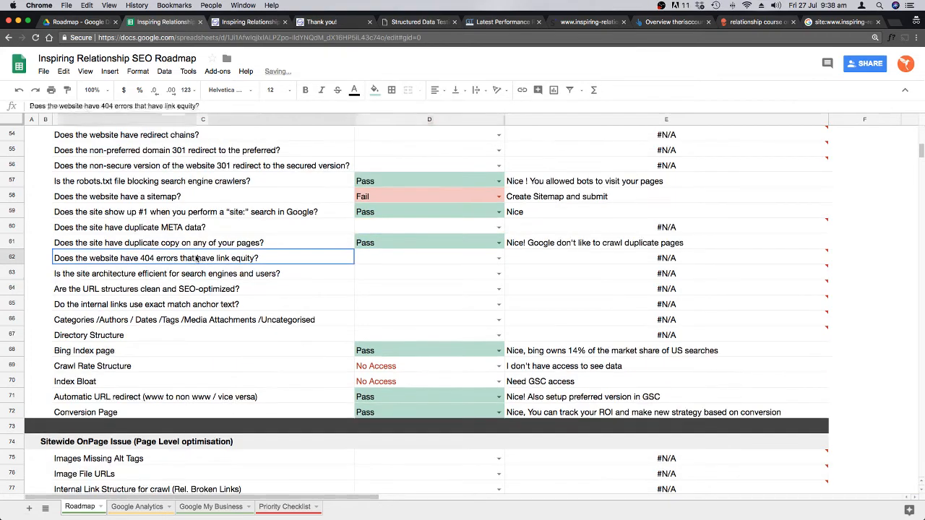
# Step: For the 404 errors check, switch to Screaming Frog and filter the crawl's response codes to Client Error (4xx)
pyautogui.press('Down')
pyautogui.scroll(-1, 250, 244)
pyautogui.click(250, 244)
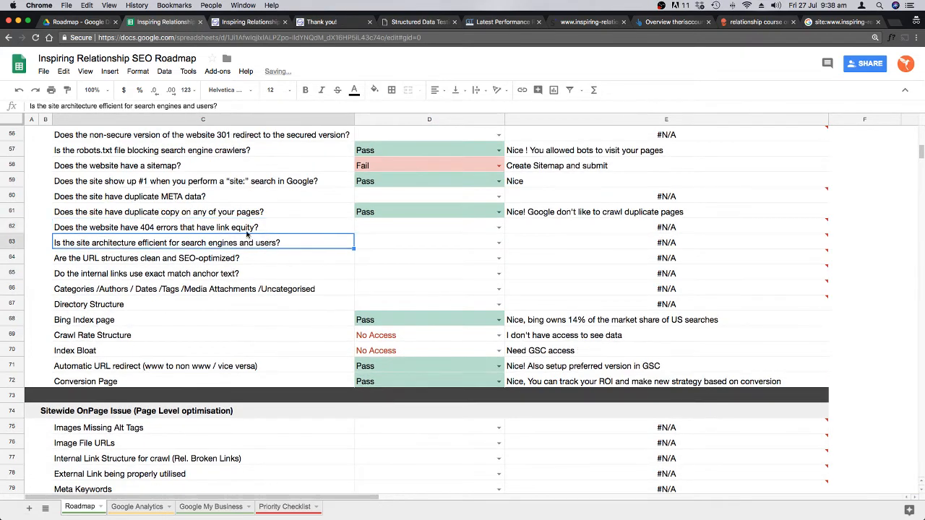
pyautogui.click(249, 229)
pyautogui.press('super+Tab')
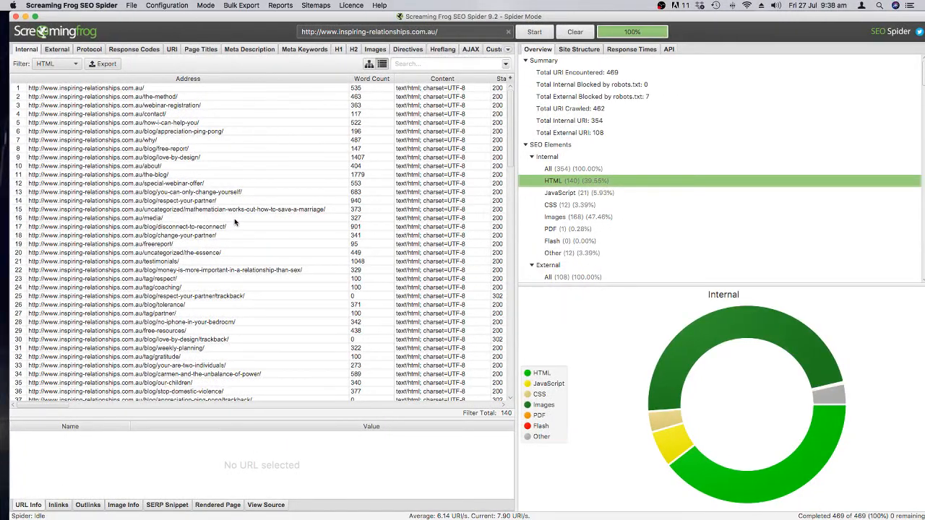
pyautogui.scroll(-1, 382, 205)
pyautogui.scroll(-1, 382, 204)
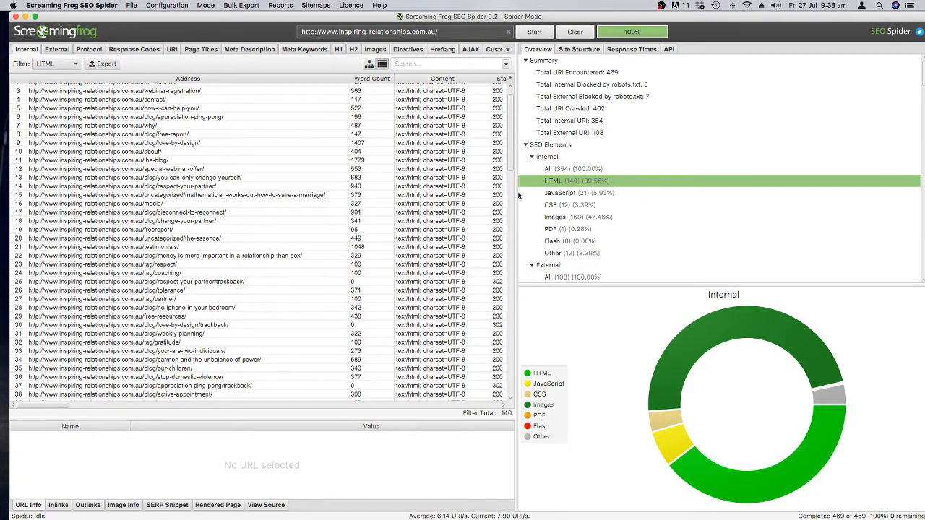
pyautogui.scroll(2, 347, 224)
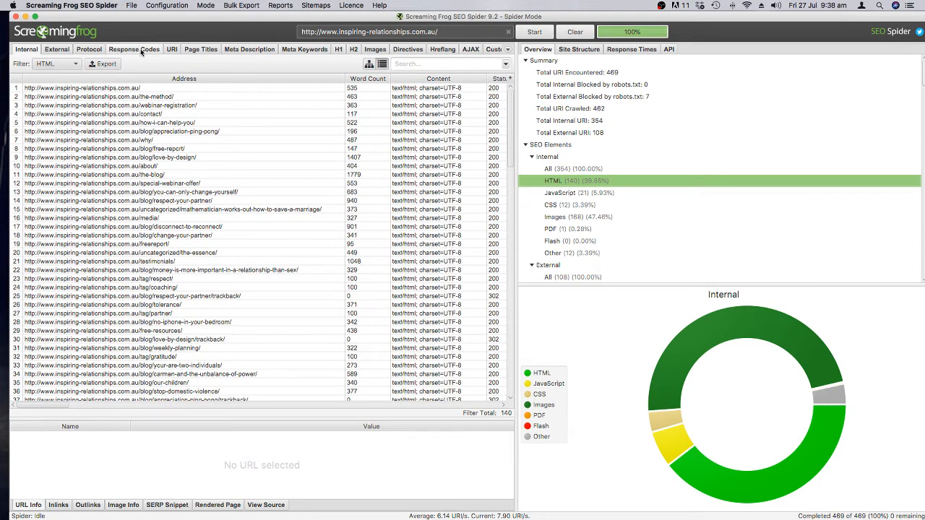
pyautogui.click(142, 50)
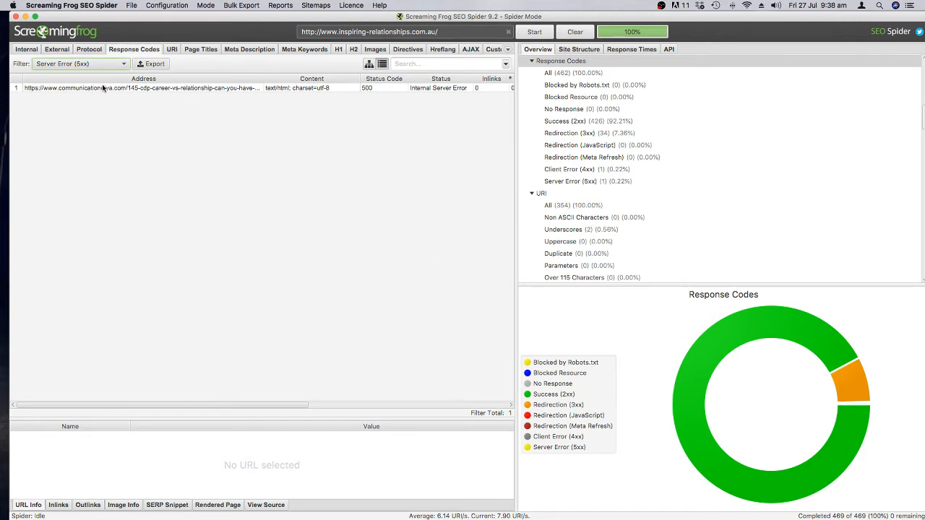
pyautogui.click(83, 64)
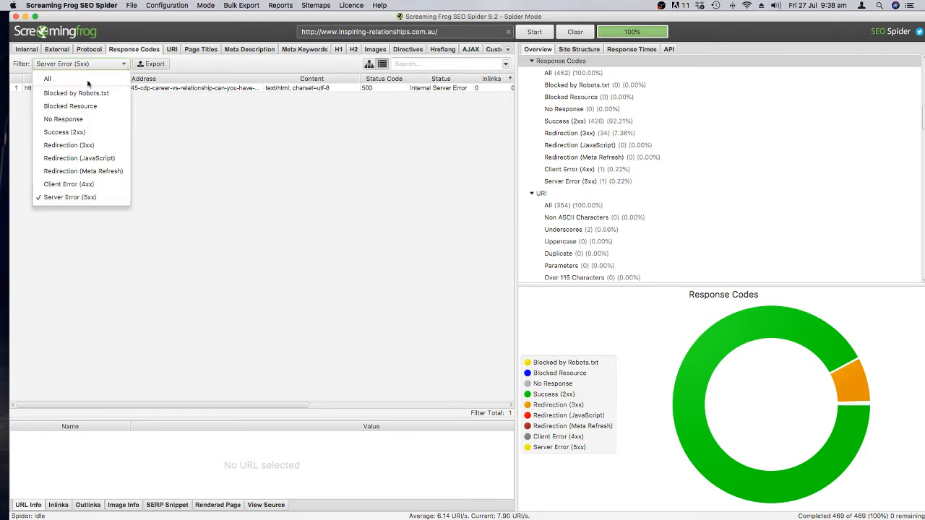
pyautogui.click(88, 192)
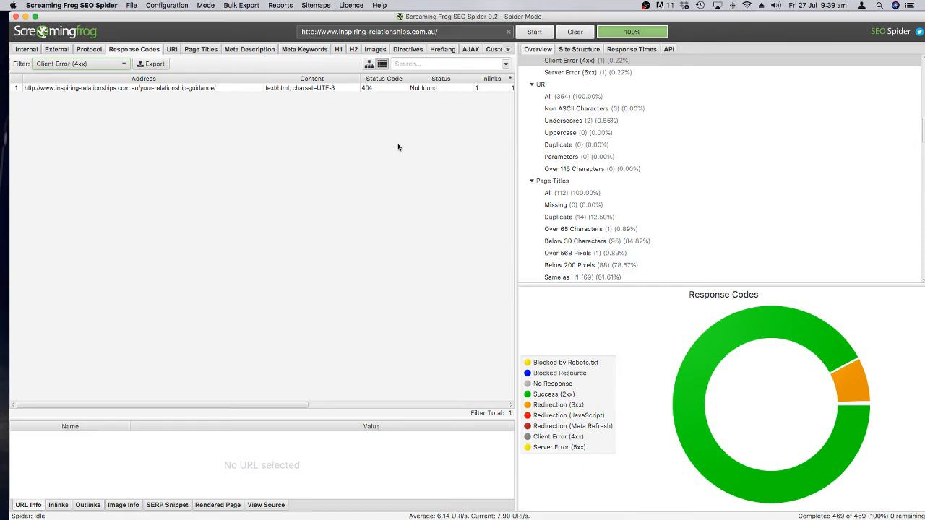
# Step: Return to the roadmap spreadsheet and go to the check "Are the URL structures clean and SEO-optimized?"
pyautogui.press('super+Tab')
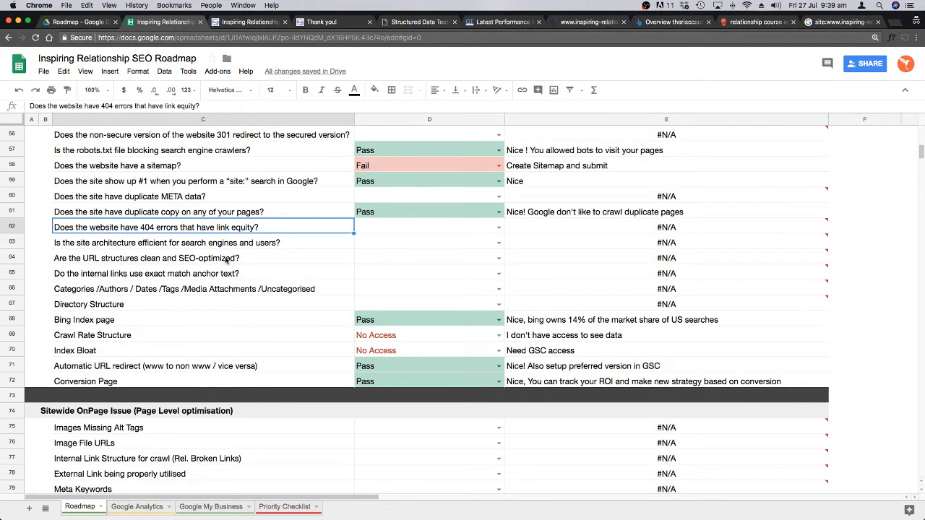
pyautogui.click(255, 245)
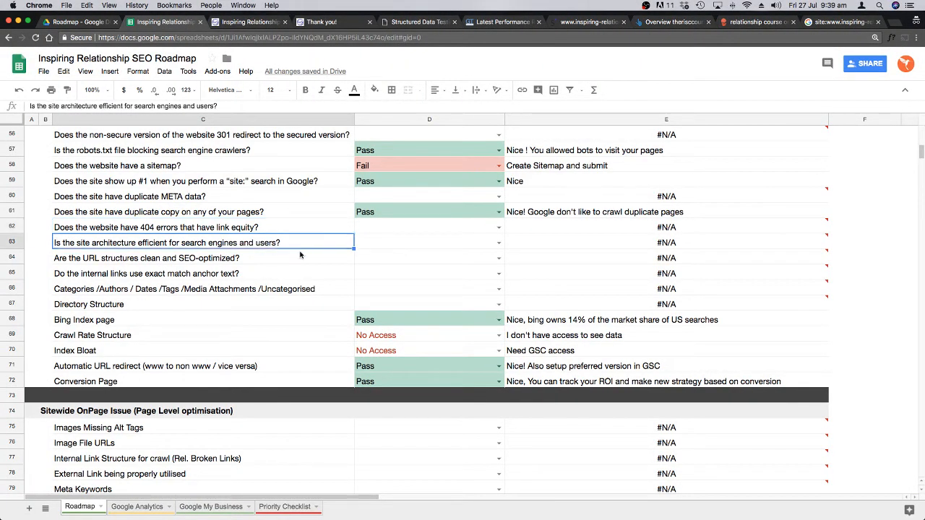
pyautogui.click(259, 256)
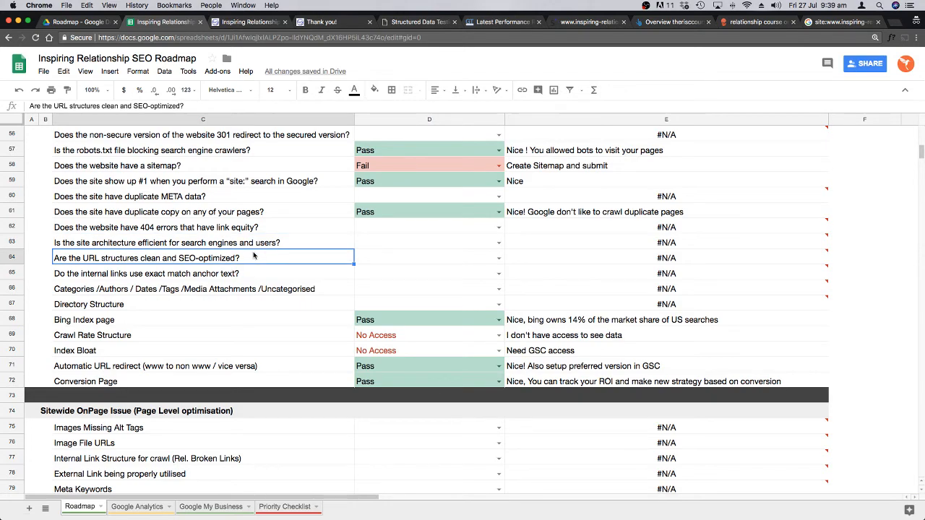
pyautogui.press('super+Tab')
pyautogui.press('super+Tab')
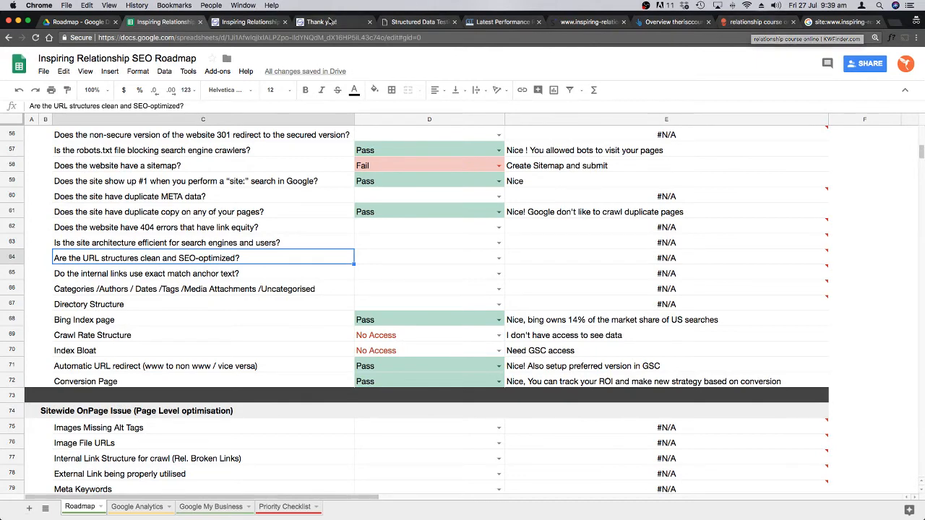
# Step: Open the website's Services page and examine its URL and its sections, including the 8-week-online course and The Method
pyautogui.click(253, 22)
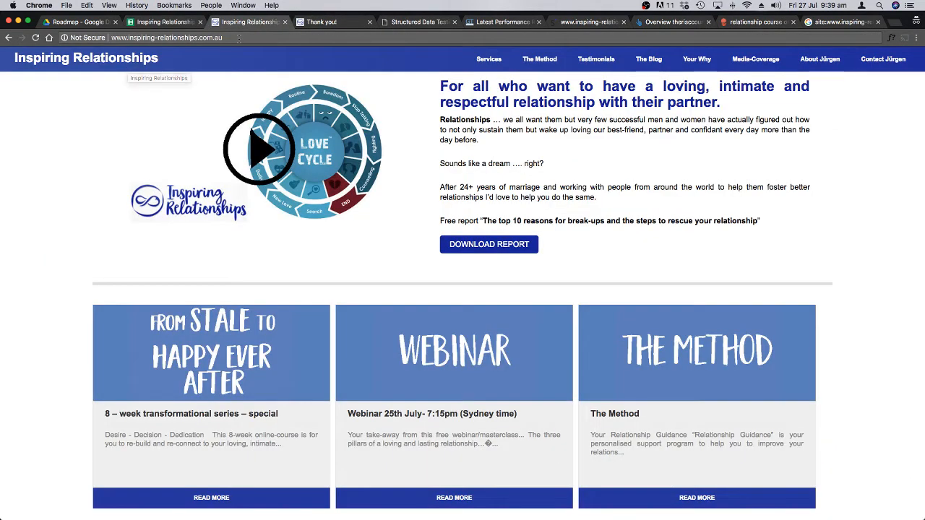
pyautogui.click(493, 60)
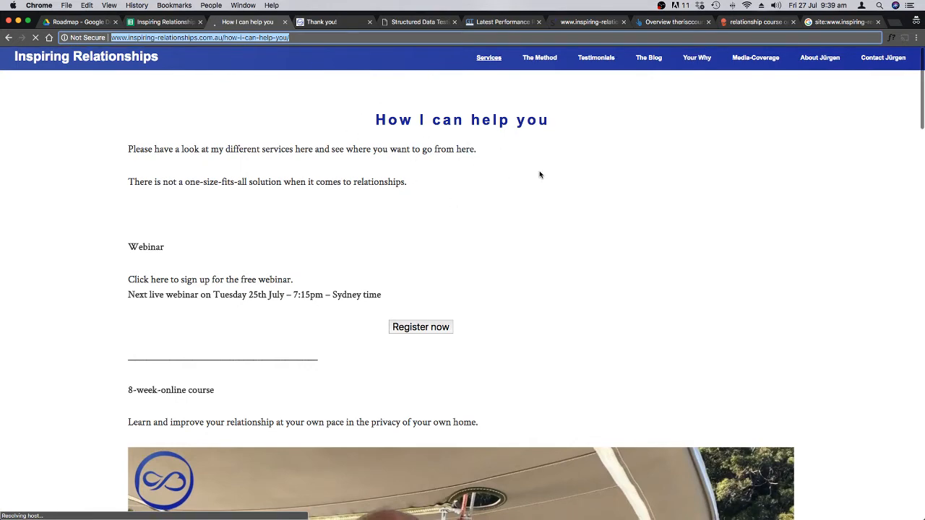
pyautogui.scroll(-5, 586, 303)
pyautogui.scroll(3, 586, 303)
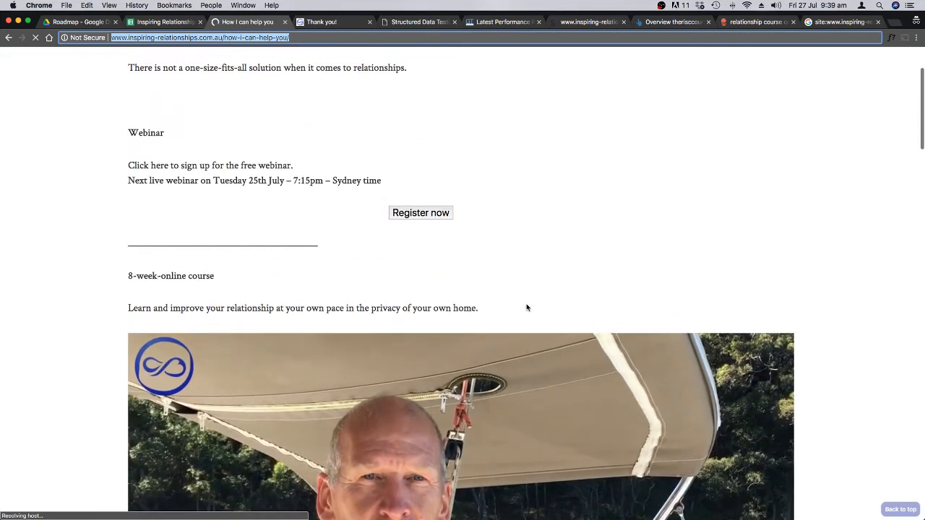
pyautogui.tripleClick(172, 276)
pyautogui.scroll(-10, 357, 289)
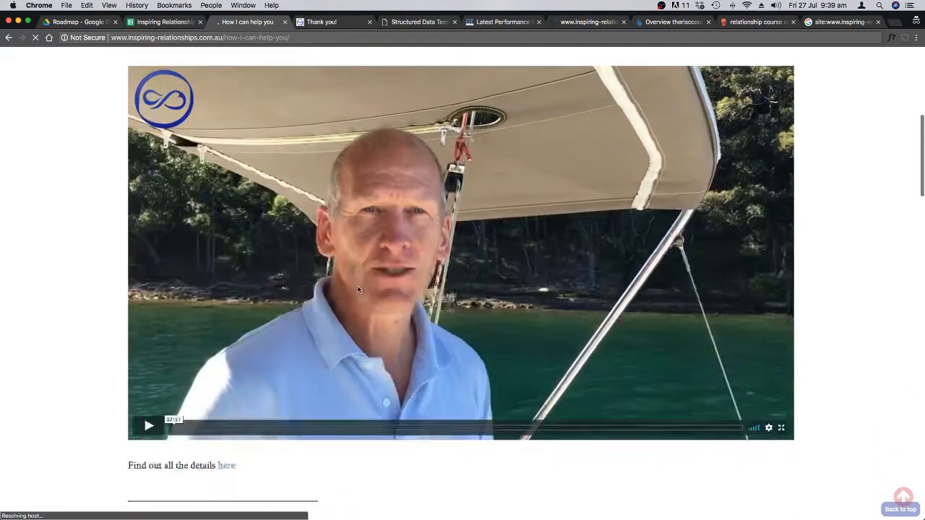
pyautogui.tripleClick(159, 142)
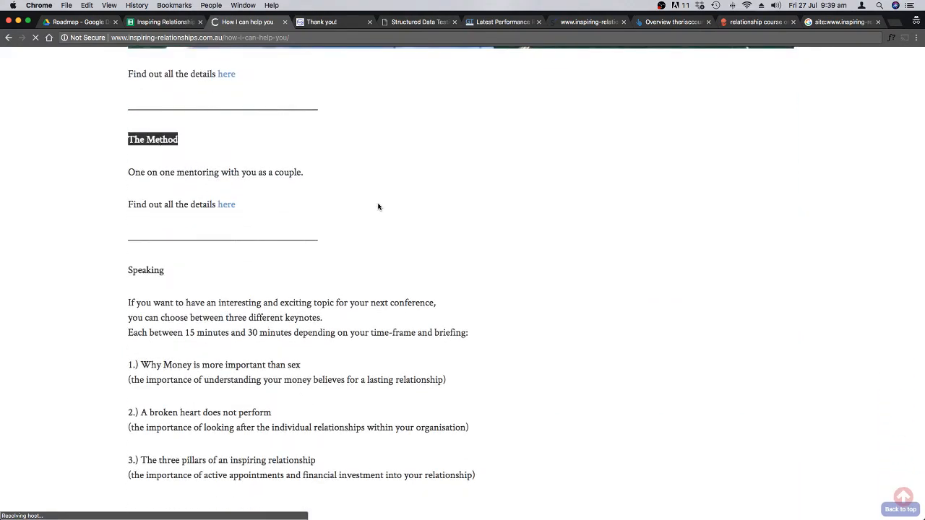
pyautogui.scroll(15, 378, 206)
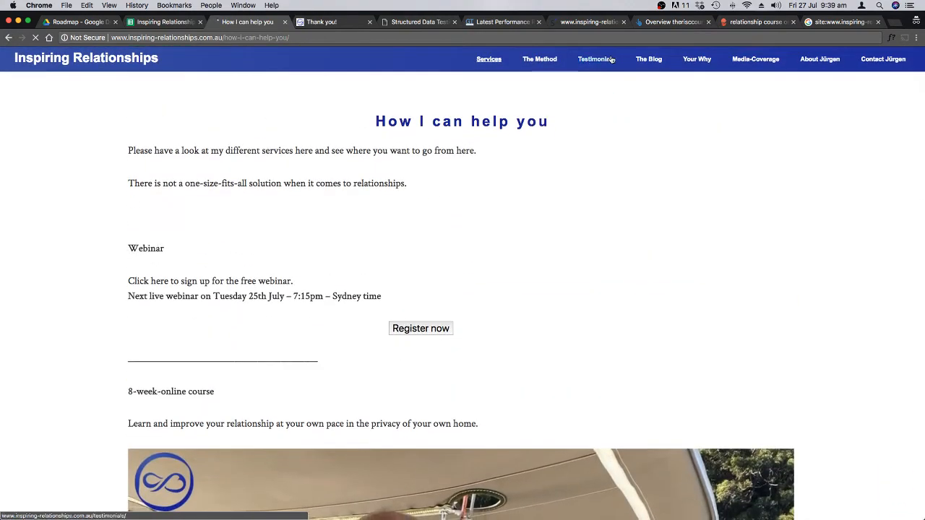
# Step: Return to the roadmap spreadsheet and set "Is the site architecture efficient for search engines and users?" to Fail
pyautogui.click(155, 23)
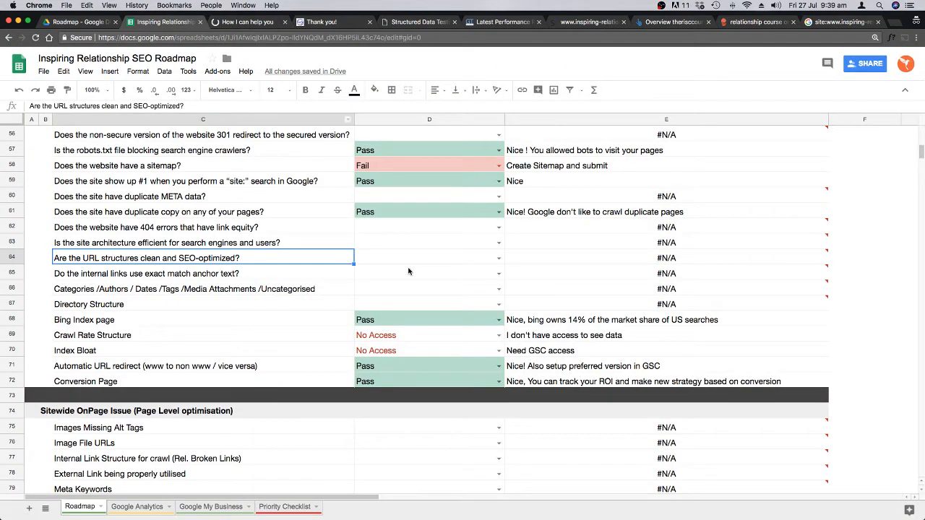
pyautogui.click(467, 261)
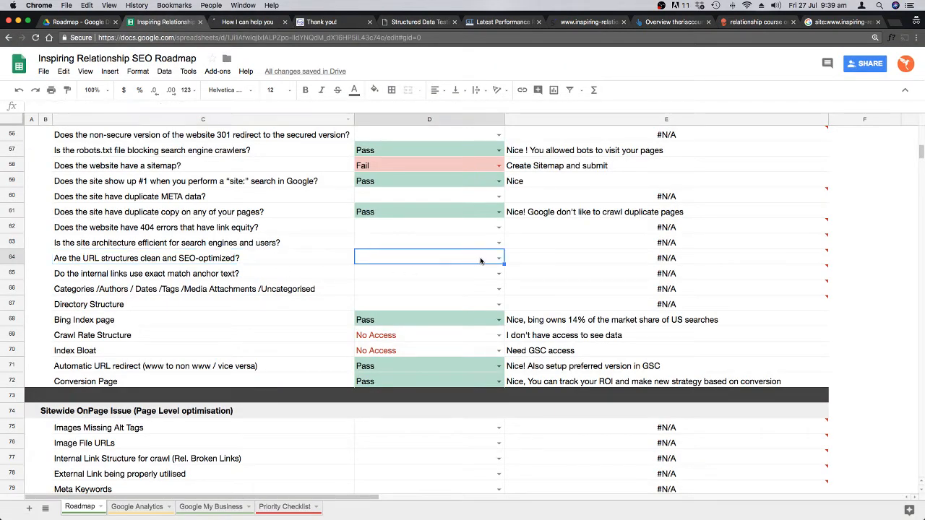
pyautogui.doubleClick(480, 260)
pyautogui.click(498, 243)
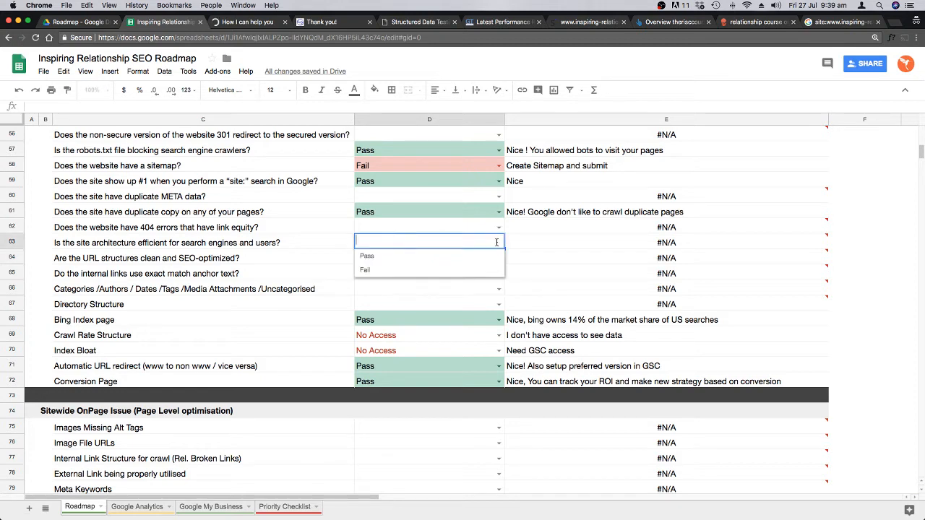
pyautogui.click(383, 269)
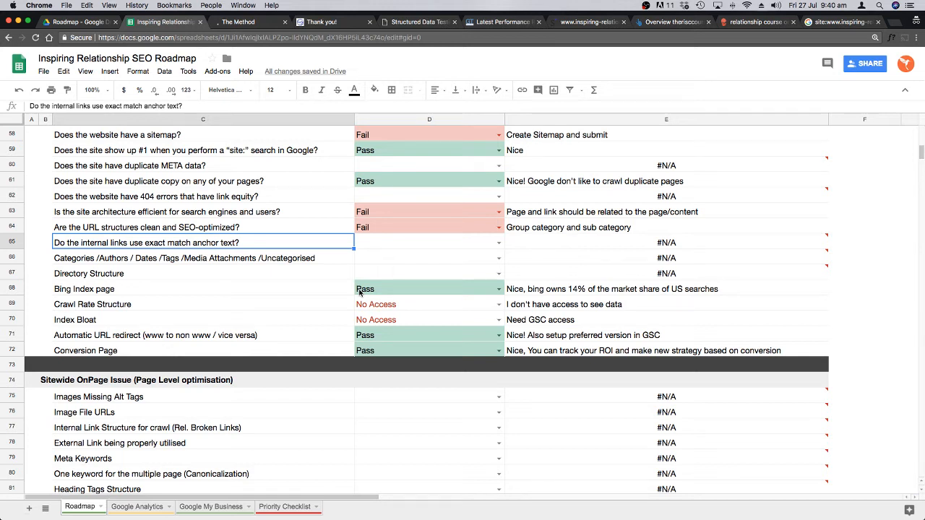
# Step: Switch to Screaming Frog and examine the Page Titles and Meta Description figures in the crawl overview
pyautogui.press('super+9')
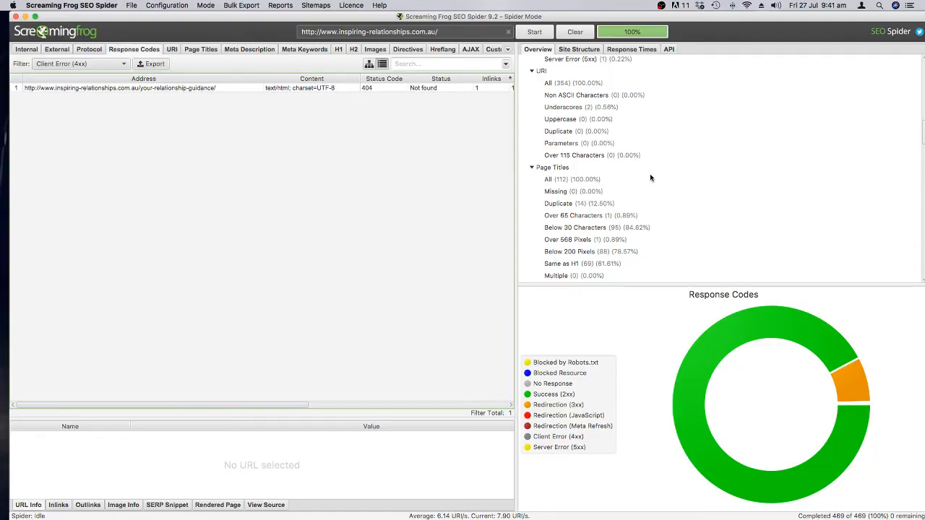
pyautogui.scroll(-5, 650, 178)
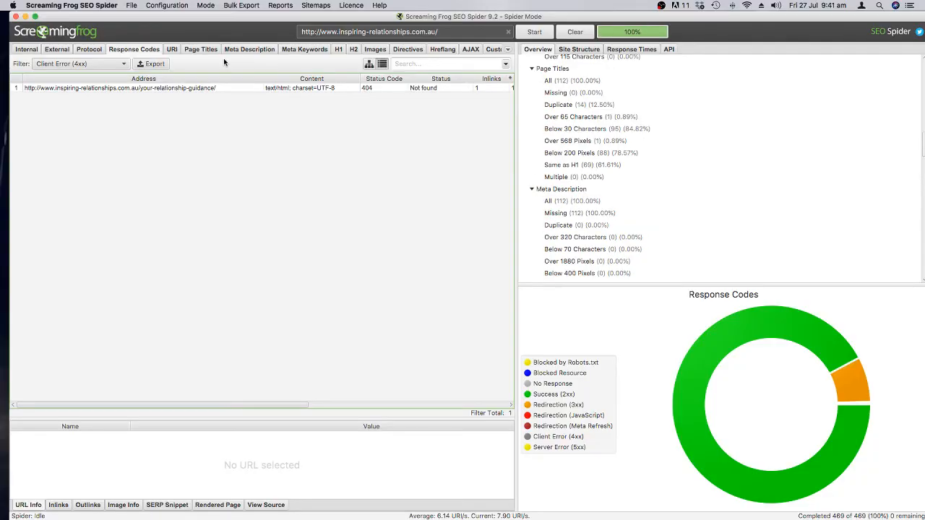
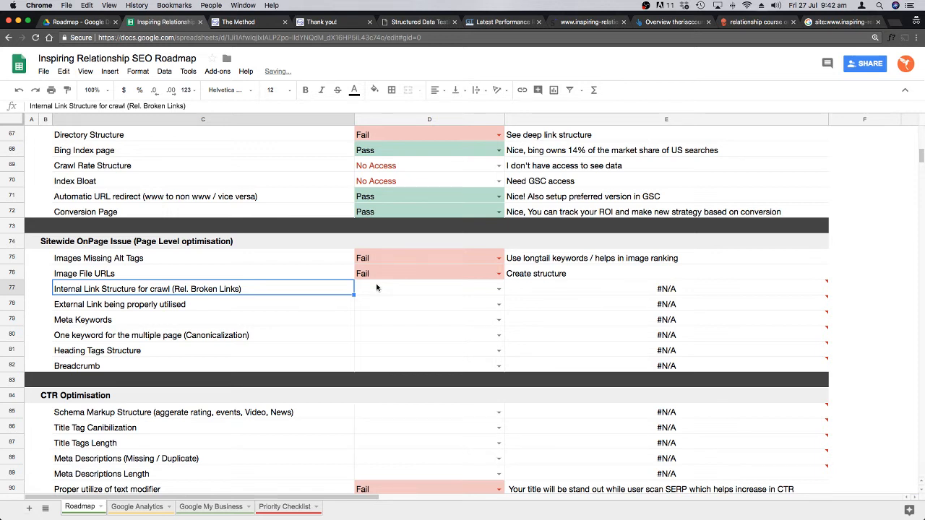
# Step: Set the "Internal Link Structure for crawl (Rel. Broken Links)" and "External Link being properly utilised" checks to Fail
pyautogui.click(376, 289)
pyautogui.hotkey('ctrl', 'v')
pyautogui.click(388, 304)
pyautogui.hotkey('ctrl', 'v')
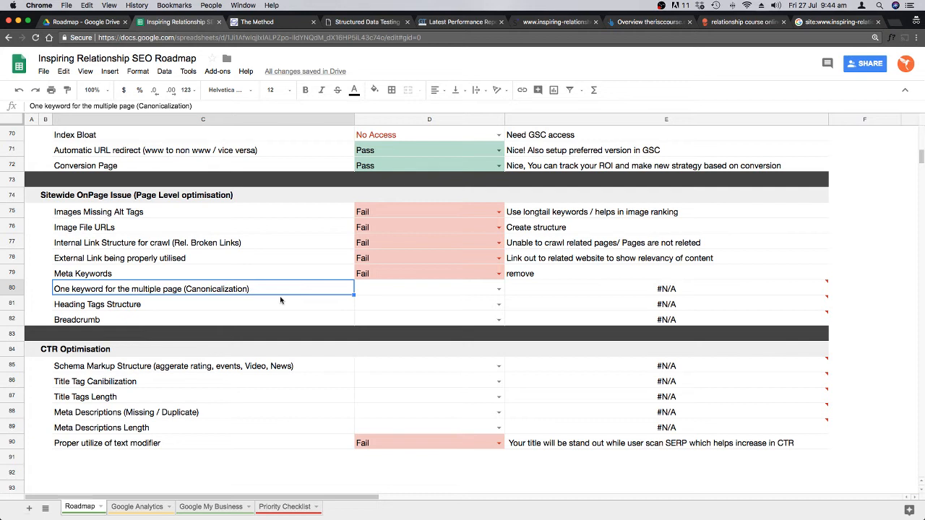
# Step: Search Google for "relationship course online" in a new browser tab and return to the roadmap spreadsheet
pyautogui.press('super+t')
pyautogui.write('relation')
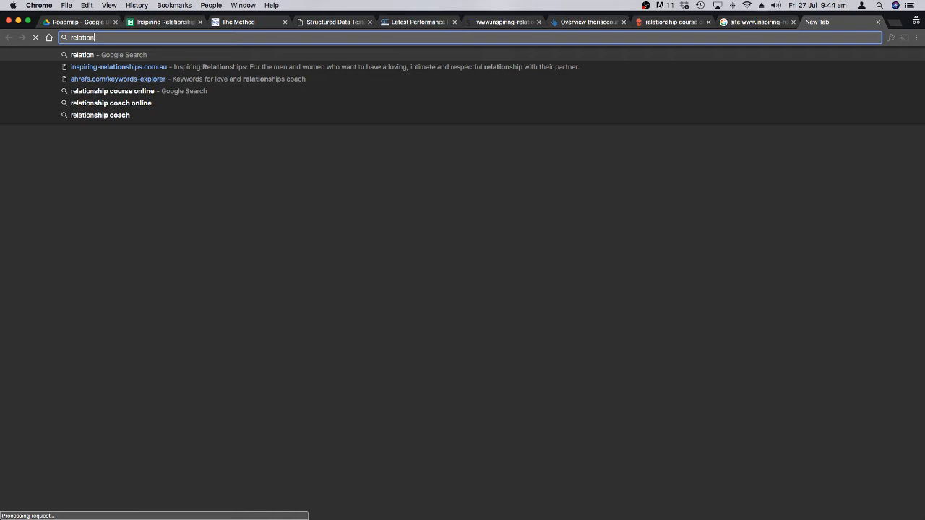
pyautogui.press('super+2')
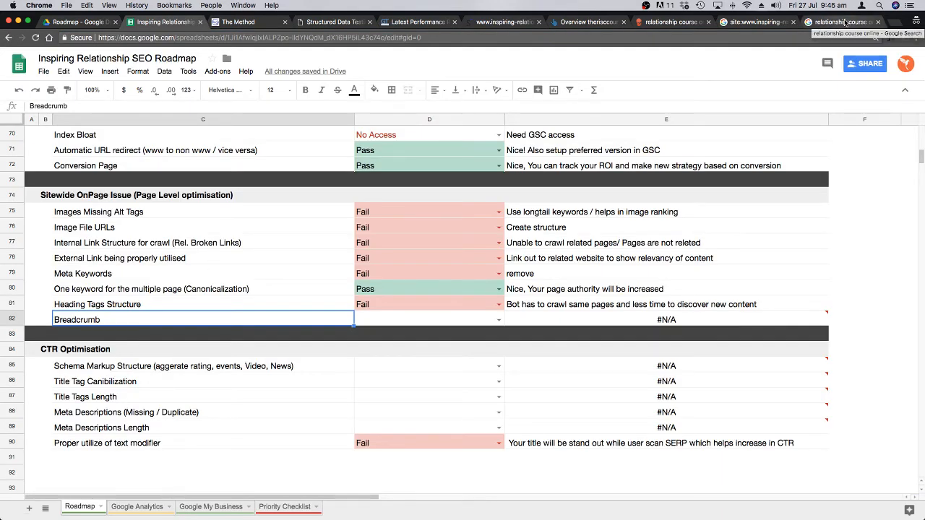
# Step: Compare the bg1 listing in the website's site: search results with The RISC Course listing in the relationship course online results
pyautogui.click(757, 22)
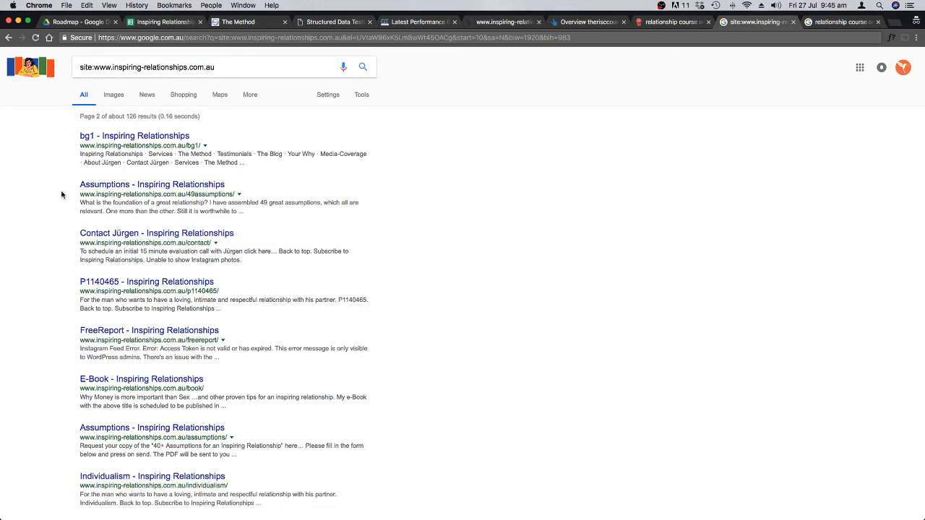
pyautogui.moveTo(71, 136); pyautogui.dragTo(91, 137)
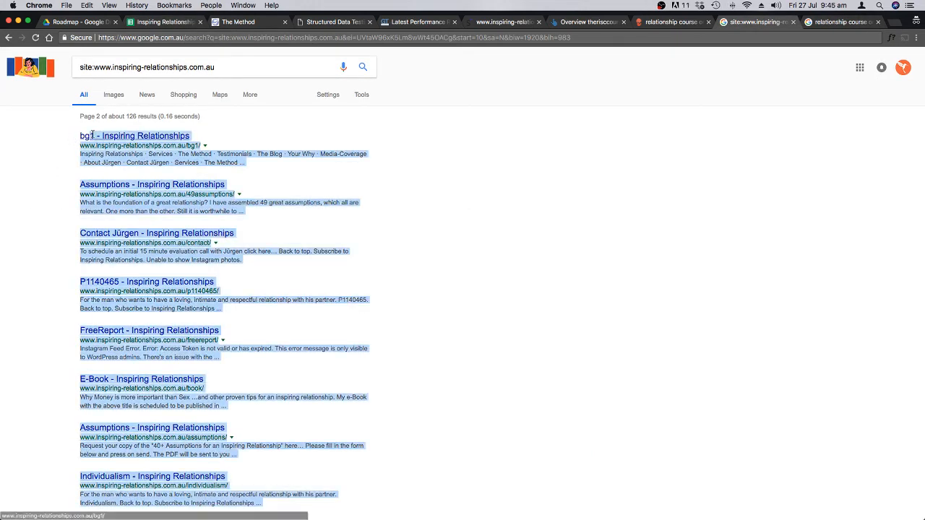
pyautogui.click(31, 137)
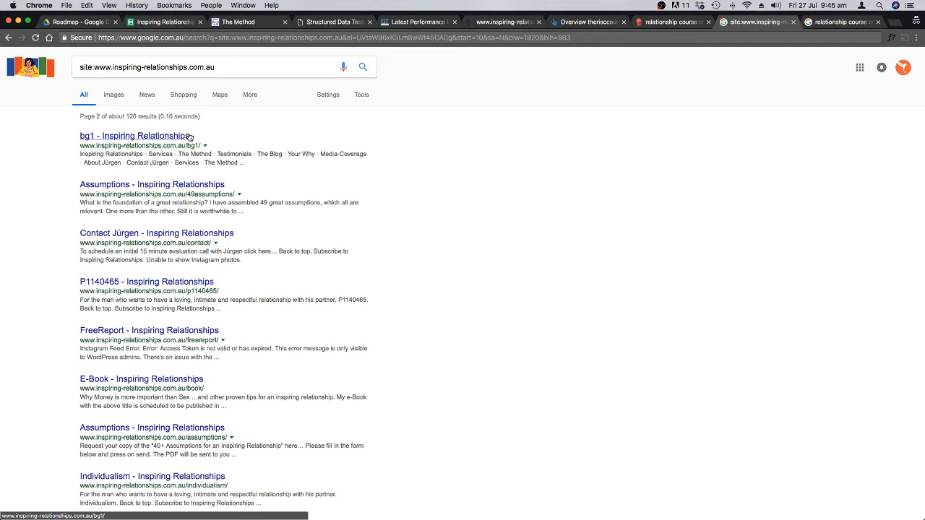
pyautogui.hotkey('ctrl', 'Tab')
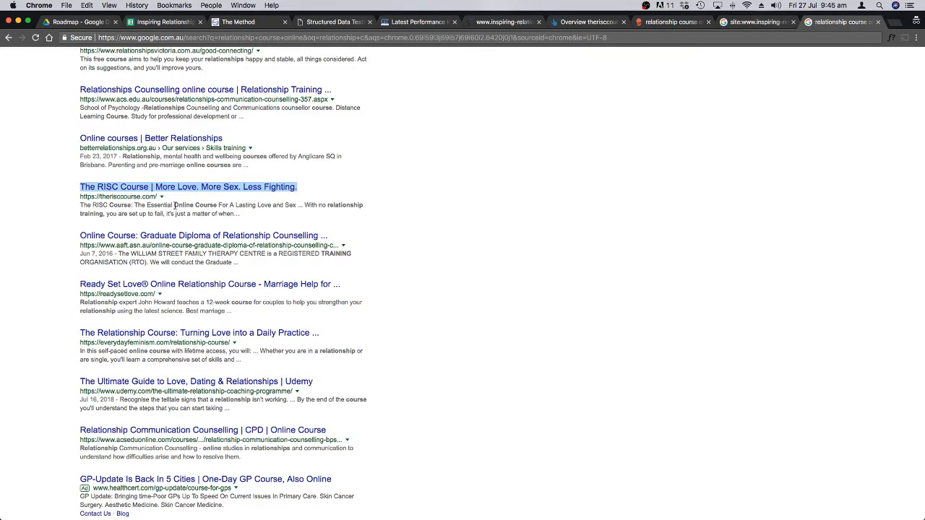
pyautogui.moveTo(145, 204); pyautogui.dragTo(245, 217)
pyautogui.click(396, 224)
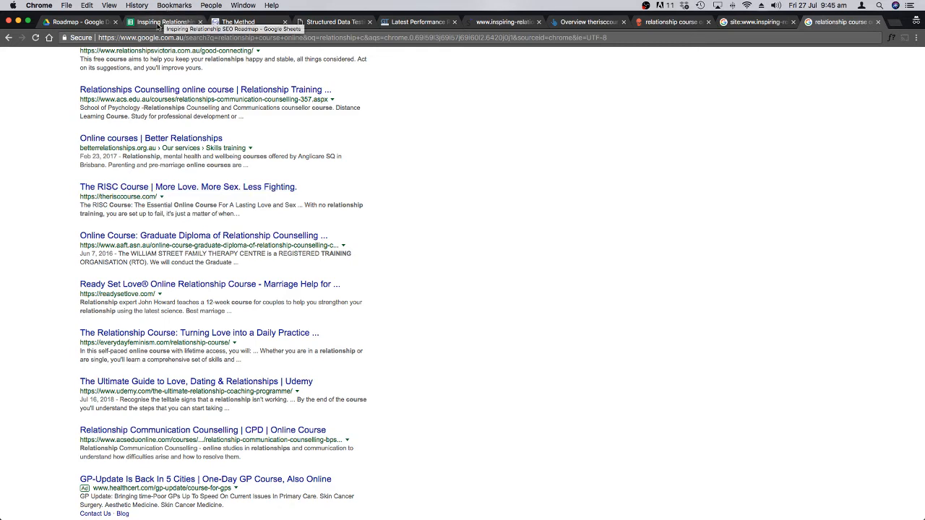
# Step: Return to the roadmap spreadsheet and set the Breadcrumb check to Fail
pyautogui.click(164, 22)
pyautogui.click(497, 319)
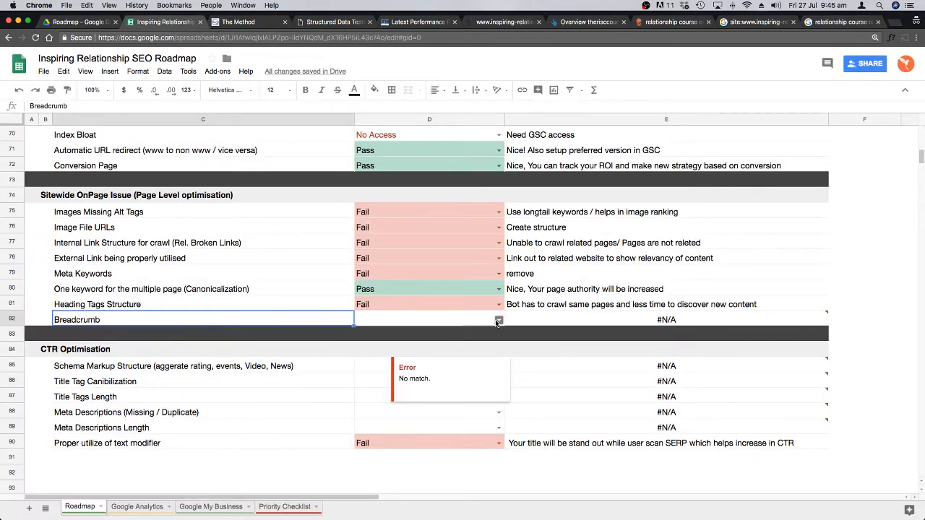
pyautogui.click(393, 348)
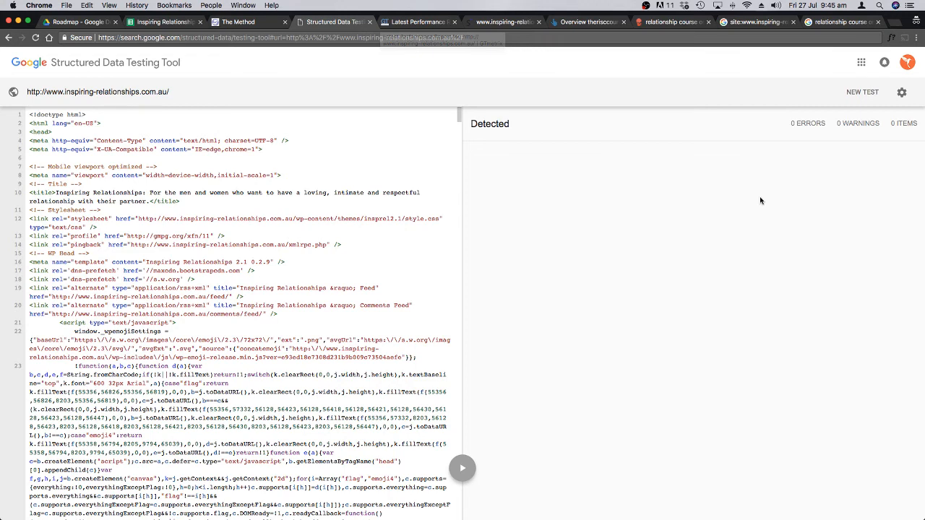
# Step: Return to the roadmap spreadsheet and set the "Schema Markup Structure" and "Title Tag Canibilization" checks to Fail
pyautogui.hotkey('ctrl', 'shift', 'Tab')
pyautogui.hotkey('ctrl', 'shift', 'Tab')
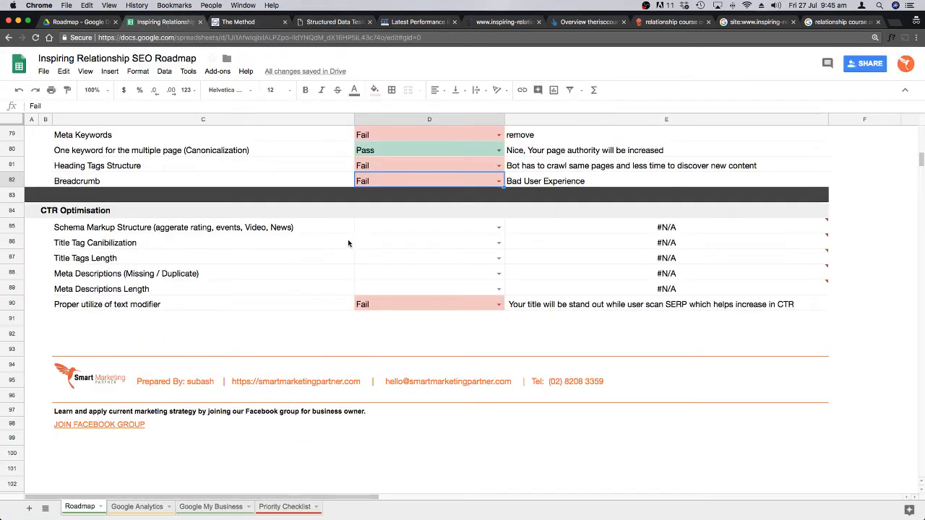
pyautogui.click(499, 226)
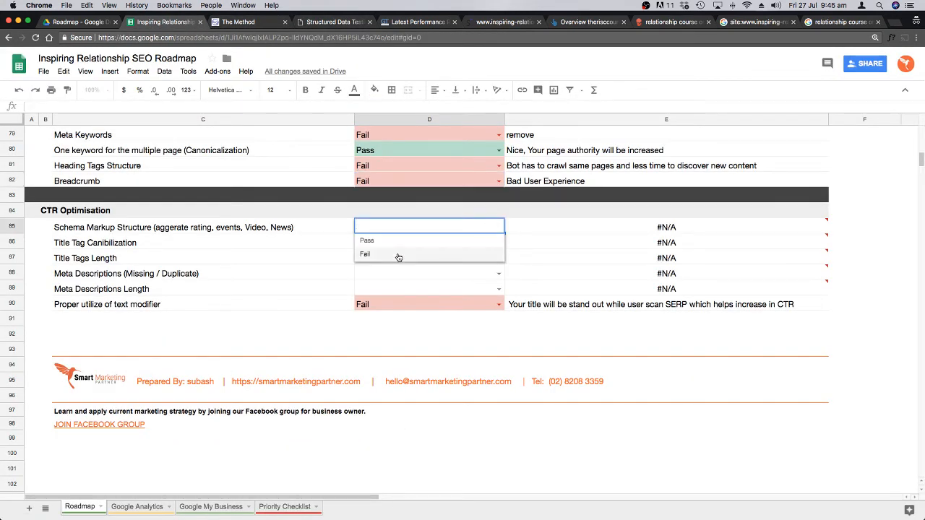
pyautogui.click(459, 253)
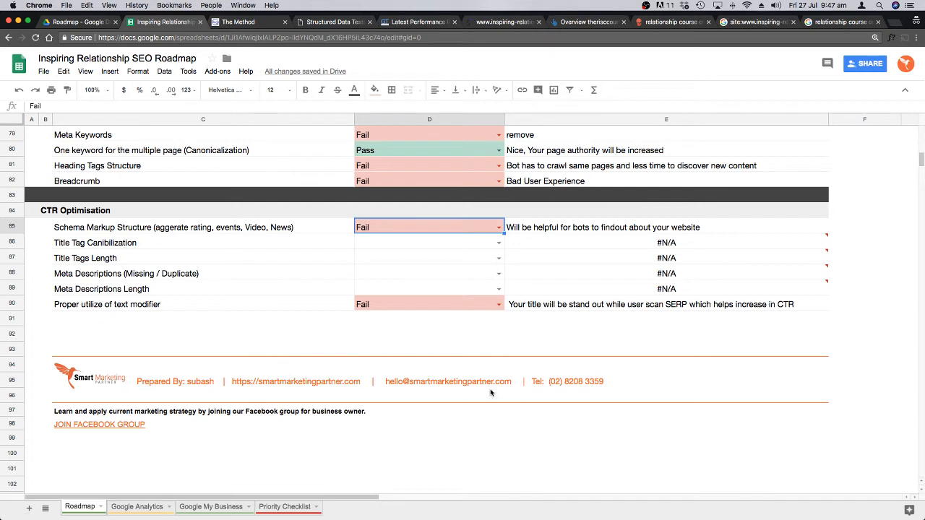
pyautogui.click(498, 243)
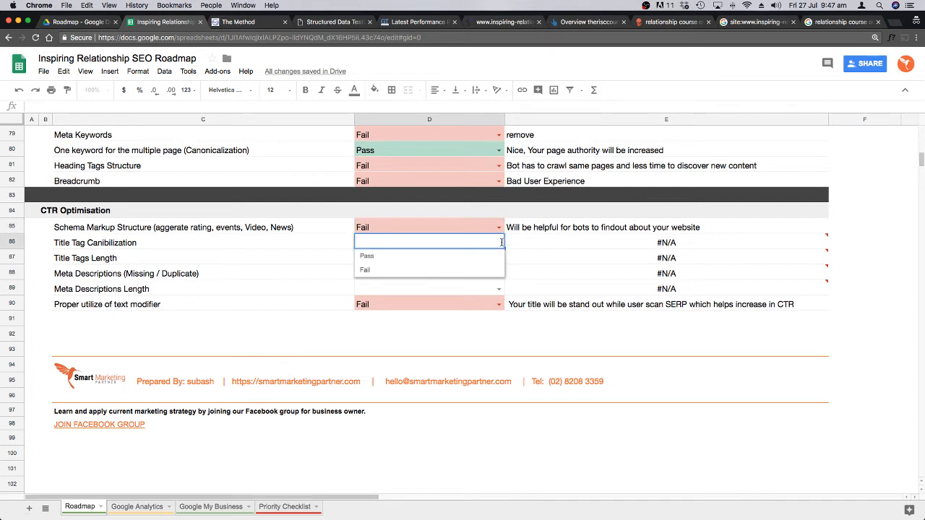
pyautogui.click(390, 269)
# Step: Examine title lengths in the relationship course online results, close that tab, and examine the titles in the website's site: search results
pyautogui.click(499, 258)
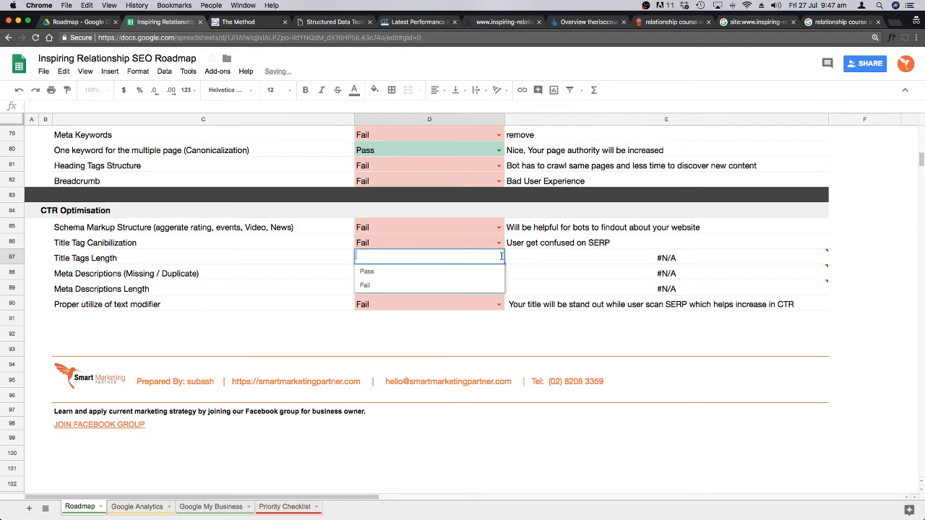
pyautogui.click(838, 22)
pyautogui.scroll(-2, 408, 231)
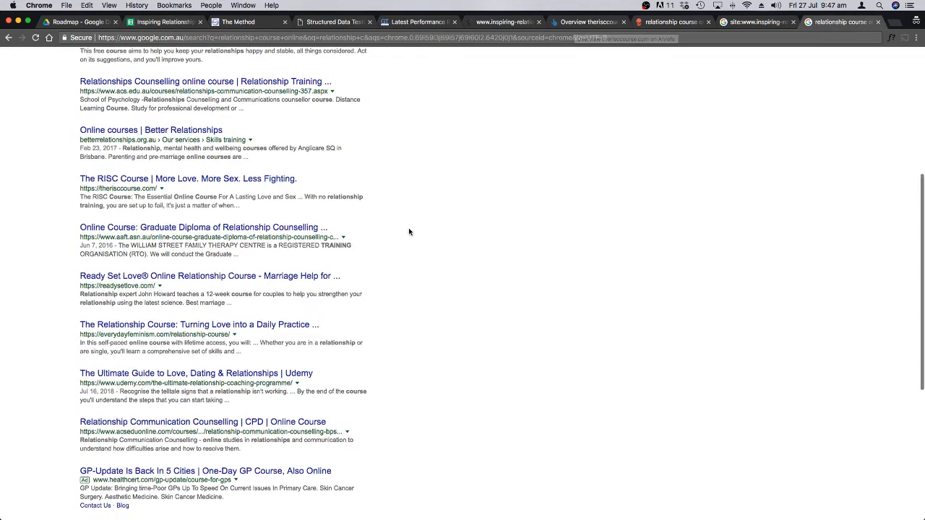
pyautogui.click(877, 21)
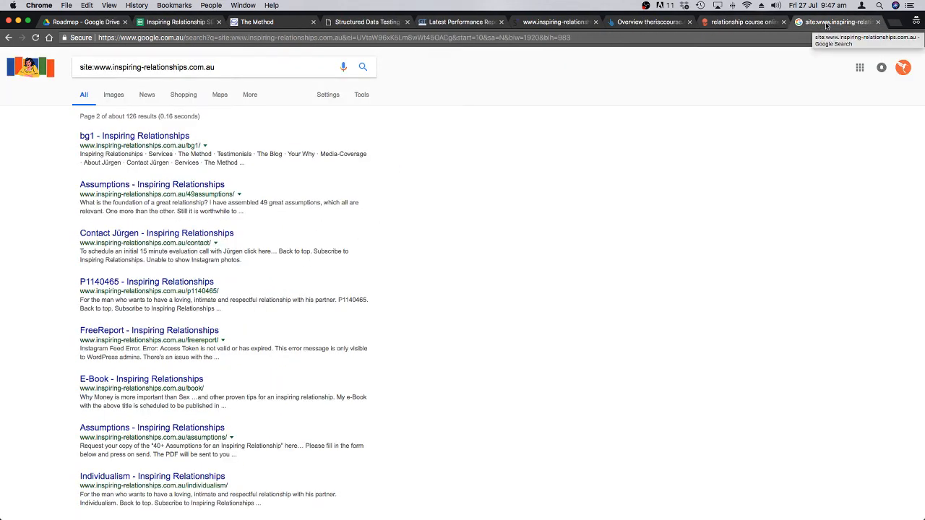
pyautogui.scroll(-2, 505, 261)
pyautogui.scroll(-3, 339, 339)
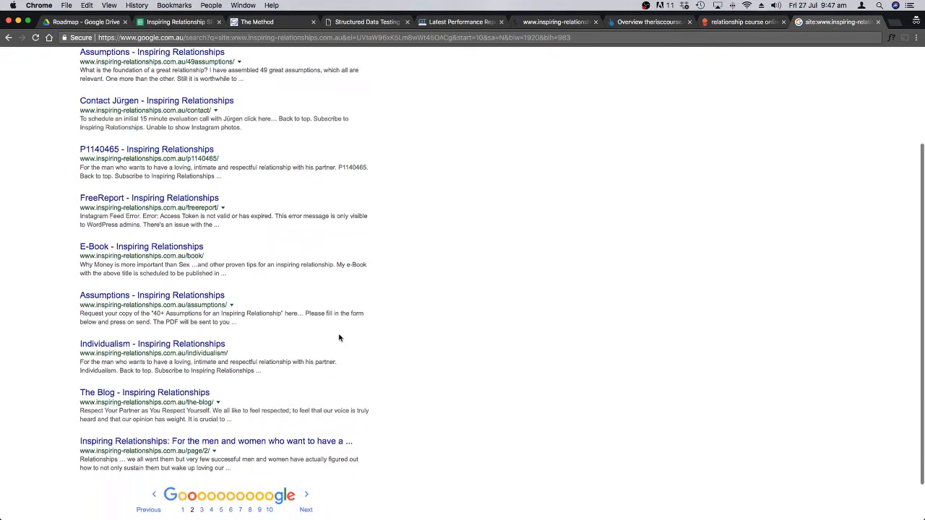
pyautogui.scroll(5, 448, 318)
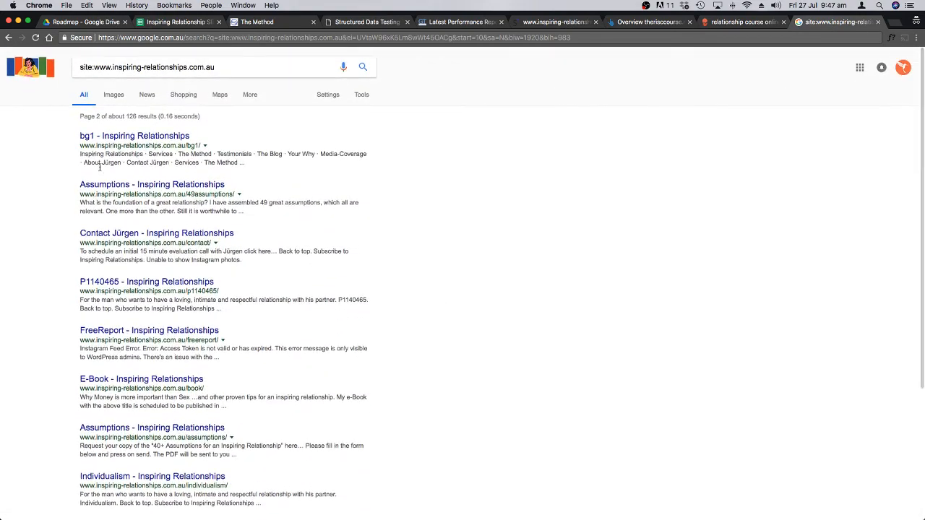
# Step: Return to the roadmap spreadsheet and set the "Title Tags Length" check to Pass
pyautogui.click(177, 21)
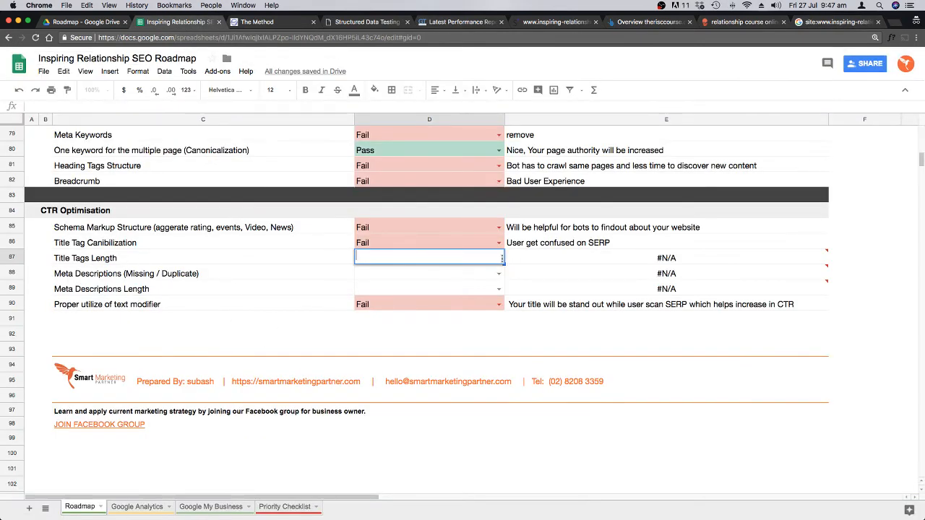
pyautogui.click(332, 280)
pyautogui.click(497, 258)
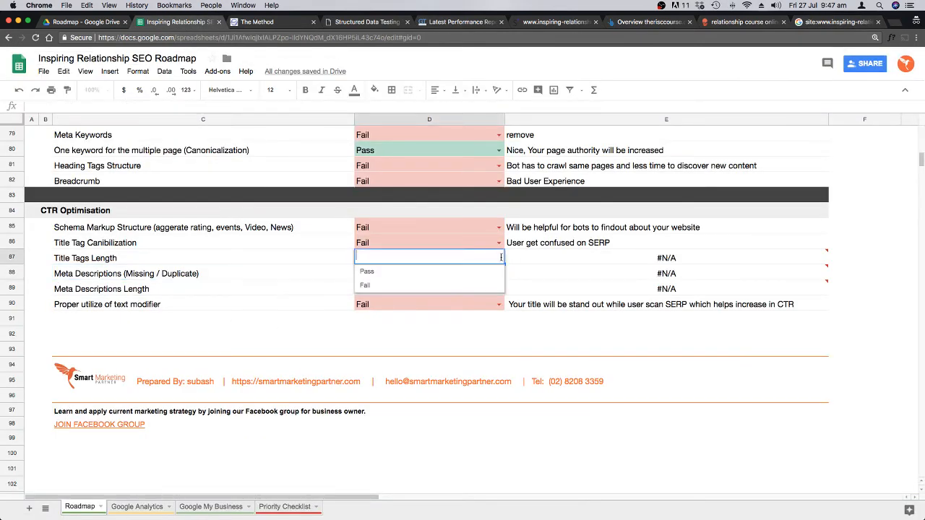
pyautogui.click(368, 271)
pyautogui.click(239, 291)
# Step: Switch to Screaming Frog and examine the duplicate page titles and the missing and duplicate meta descriptions, then return to the spreadsheet
pyautogui.click(191, 274)
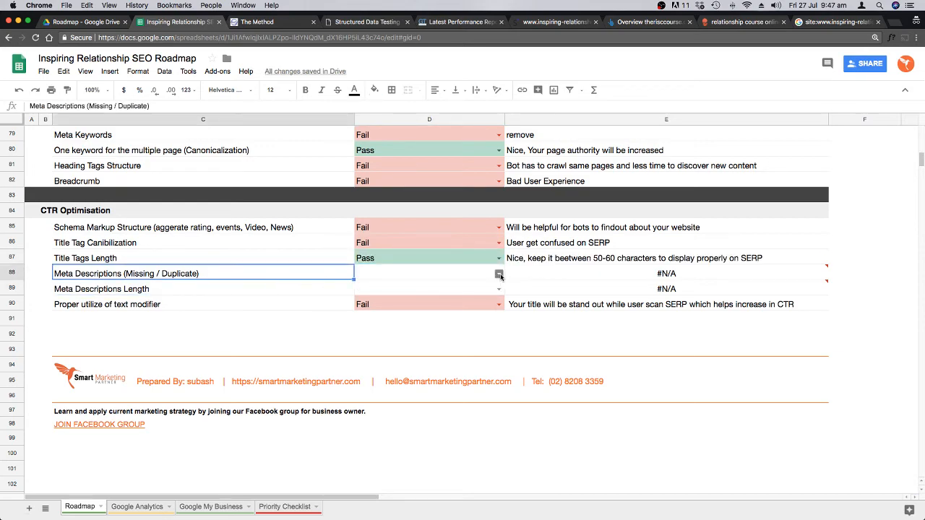
pyautogui.hotkey('ctrl', 'Right')
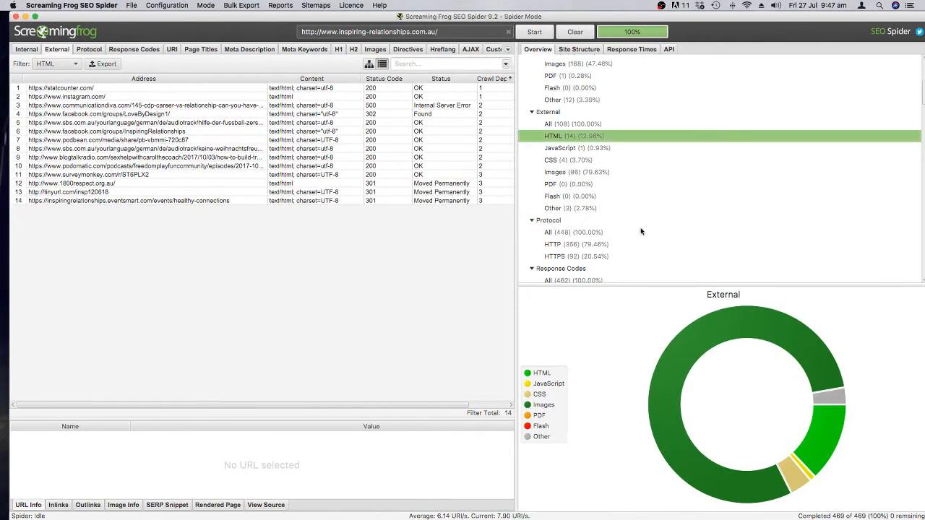
pyautogui.scroll(-3, 641, 231)
pyautogui.scroll(-10, 641, 232)
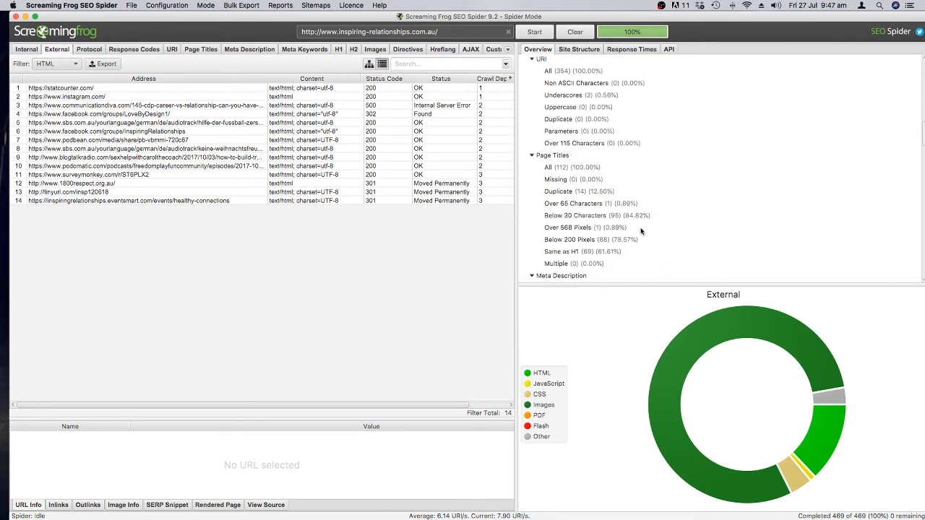
pyautogui.click(580, 178)
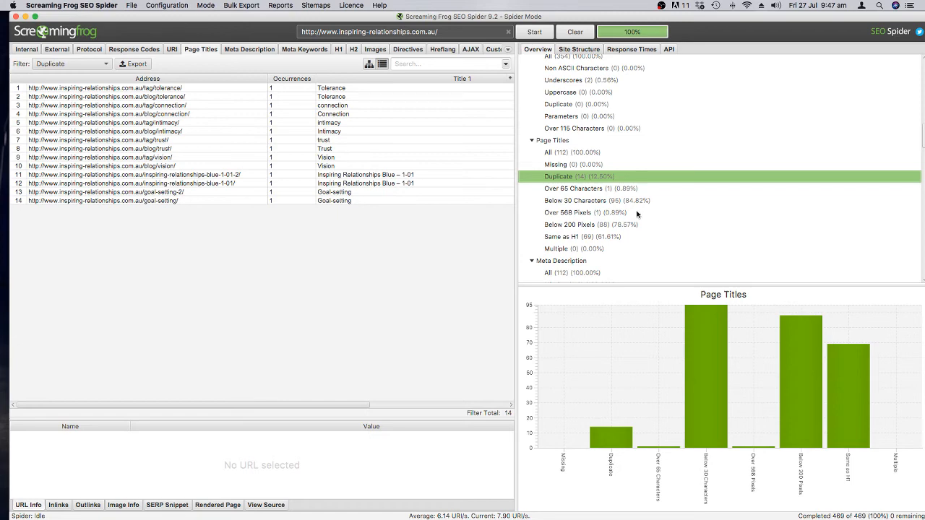
pyautogui.scroll(-5, 636, 214)
pyautogui.click(586, 212)
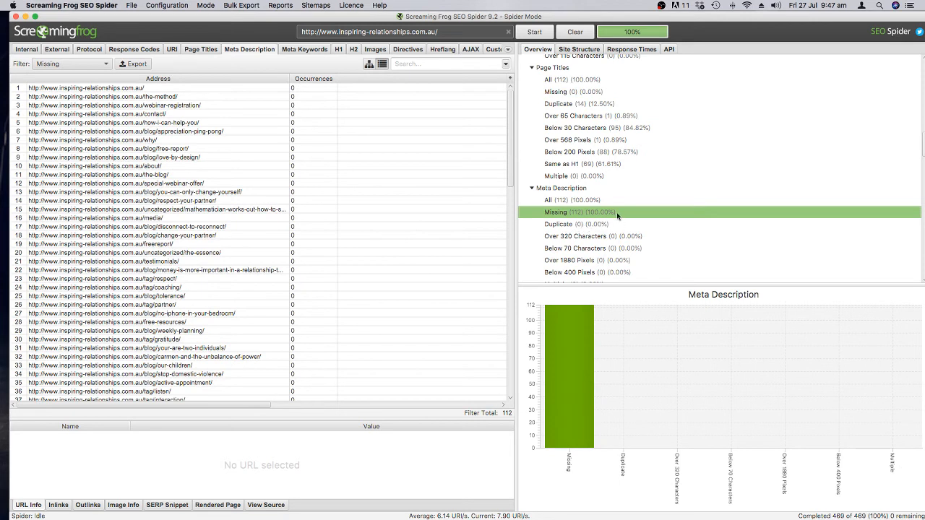
pyautogui.click(578, 223)
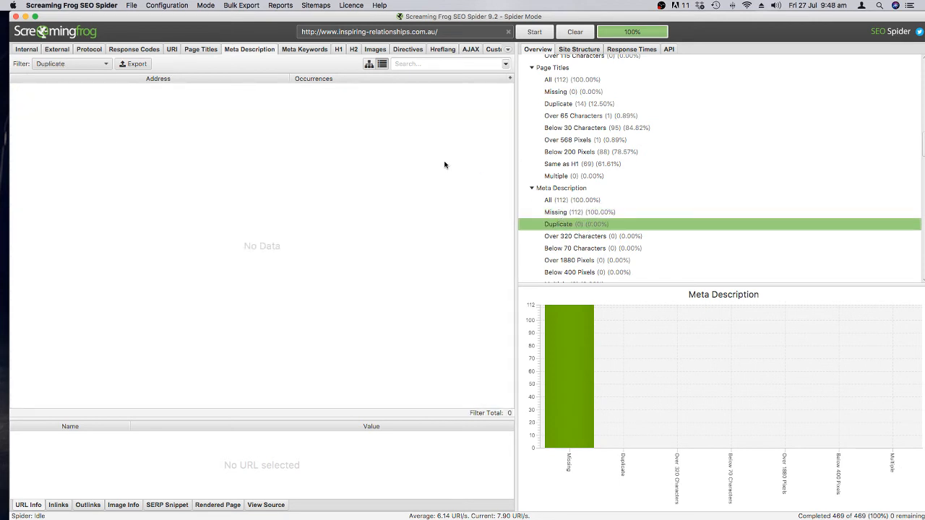
pyautogui.hotkey('ctrl', 'Left')
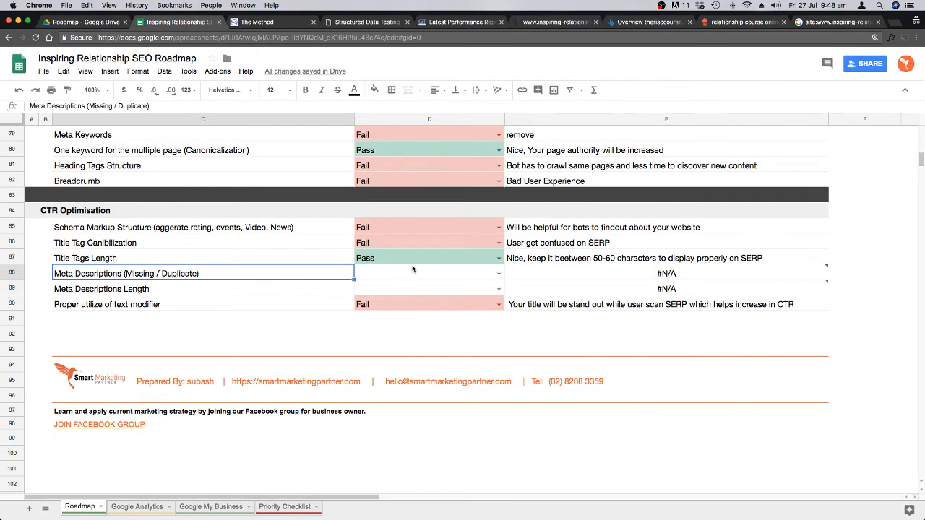
# Step: Set the "Meta Descriptions (Missing / Duplicate)" and "Meta Descriptions Length" checks to Fail
pyautogui.click(498, 274)
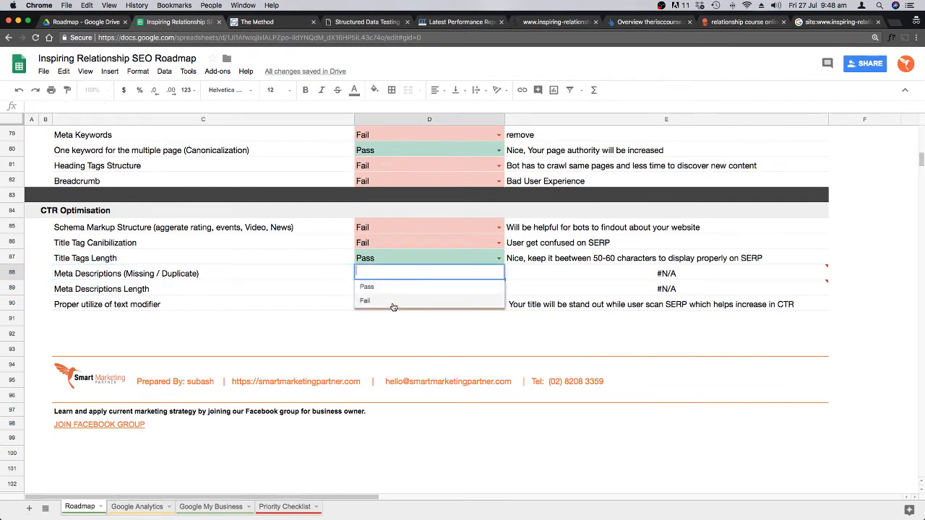
pyautogui.click(393, 307)
pyautogui.click(242, 289)
pyautogui.click(498, 288)
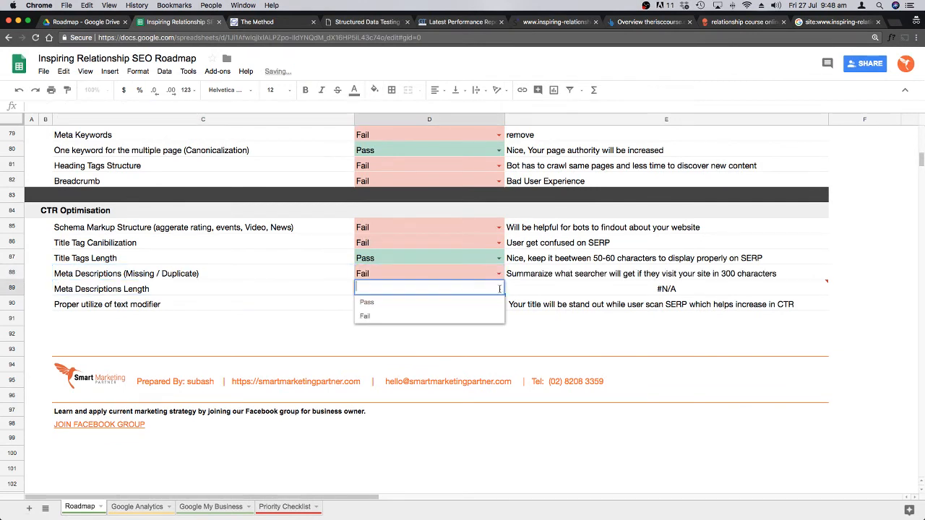
pyautogui.click(389, 315)
pyautogui.click(238, 306)
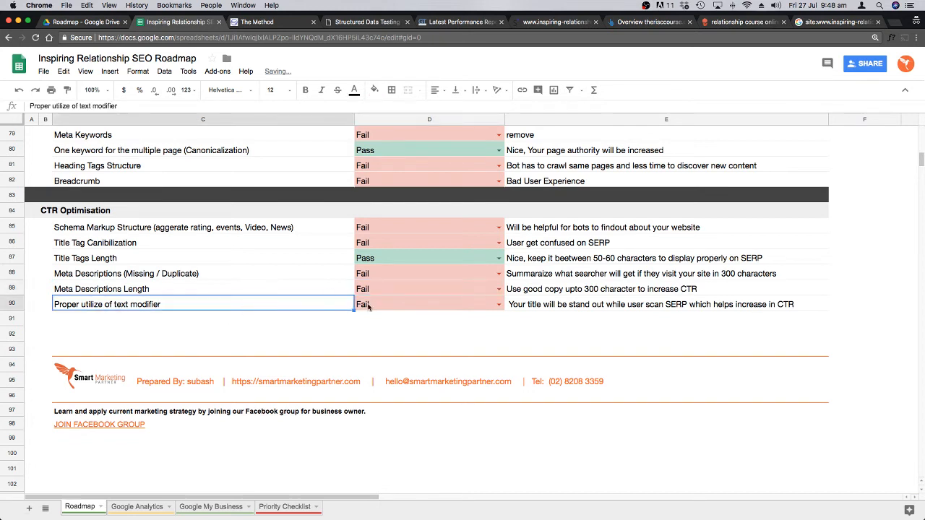
pyautogui.click(525, 333)
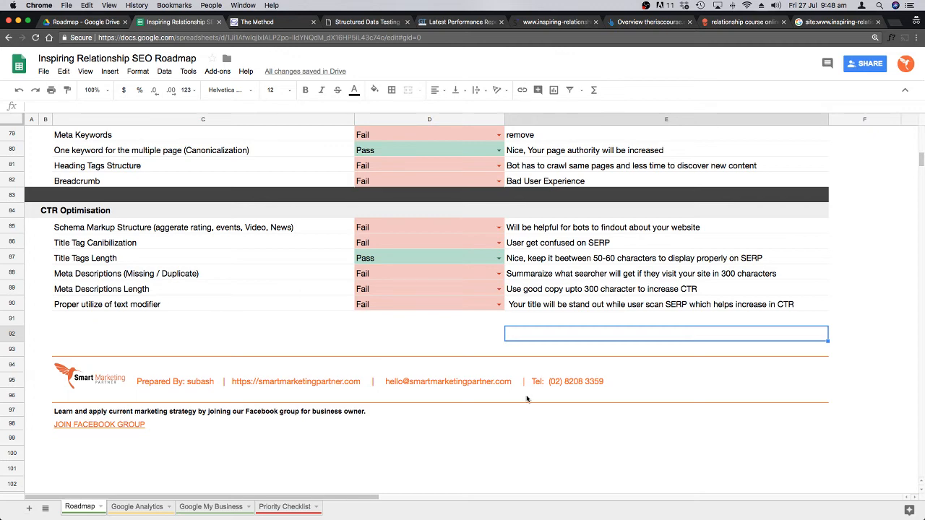
# Step: Open the Google Analytics sheet and enter "No access" beside the User Metric by Organic (Last 3 Months) heading
pyautogui.scroll(-2, 687, 374)
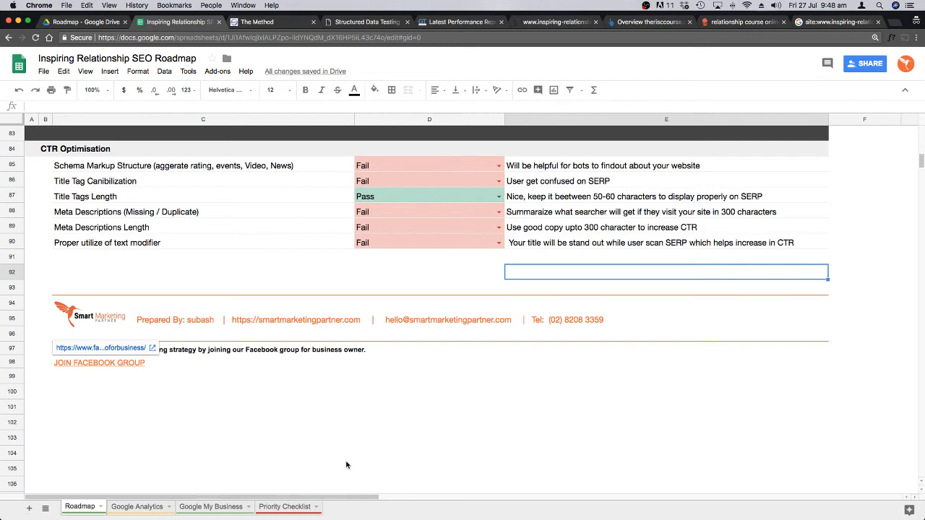
pyautogui.scroll(1, 349, 459)
pyautogui.click(144, 508)
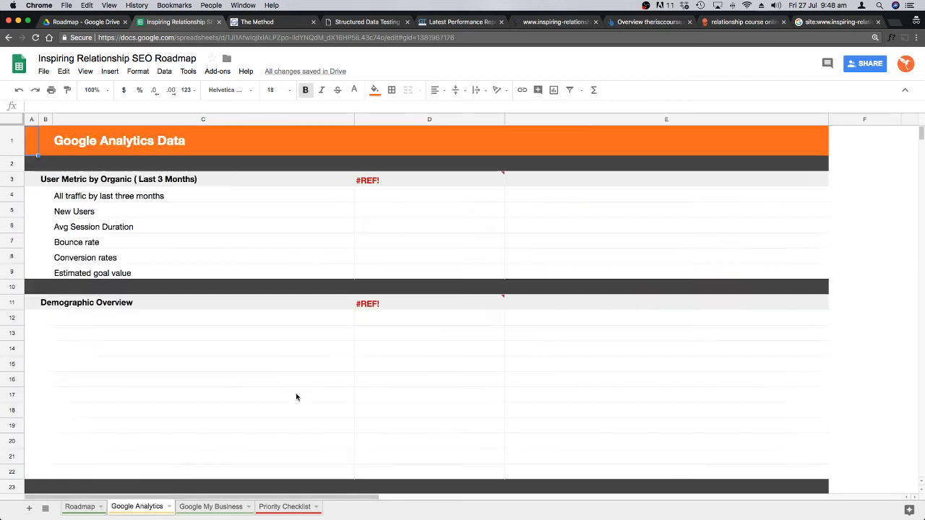
pyautogui.click(434, 181)
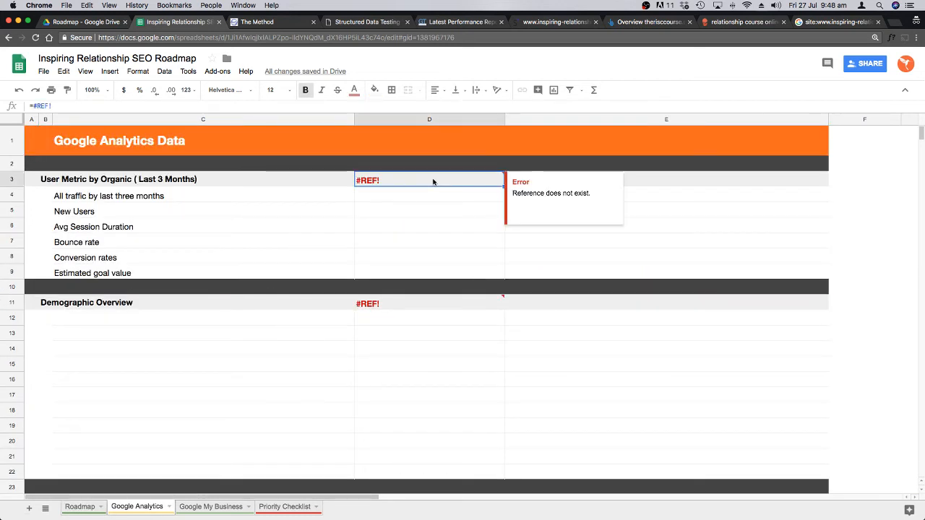
pyautogui.write('No ac')
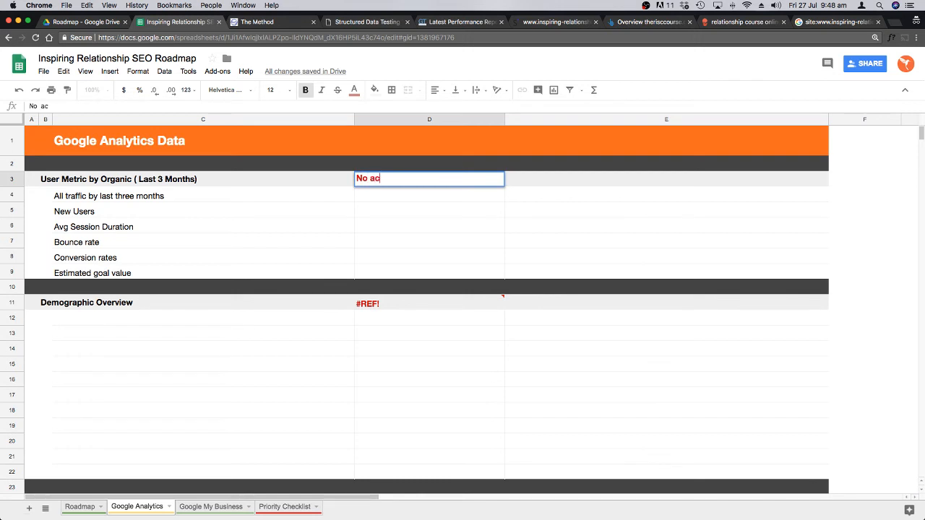
pyautogui.write('cess')
pyautogui.press('Return')
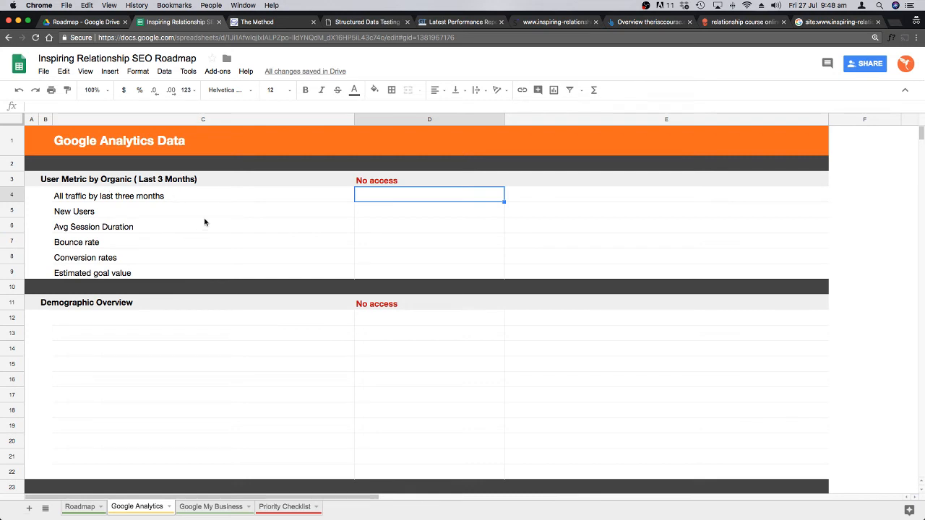
# Step: Delete the "Behaviour > Overview" note beside the Top Page by Traffic section of the Google Analytics sheet
pyautogui.scroll(-3, 364, 227)
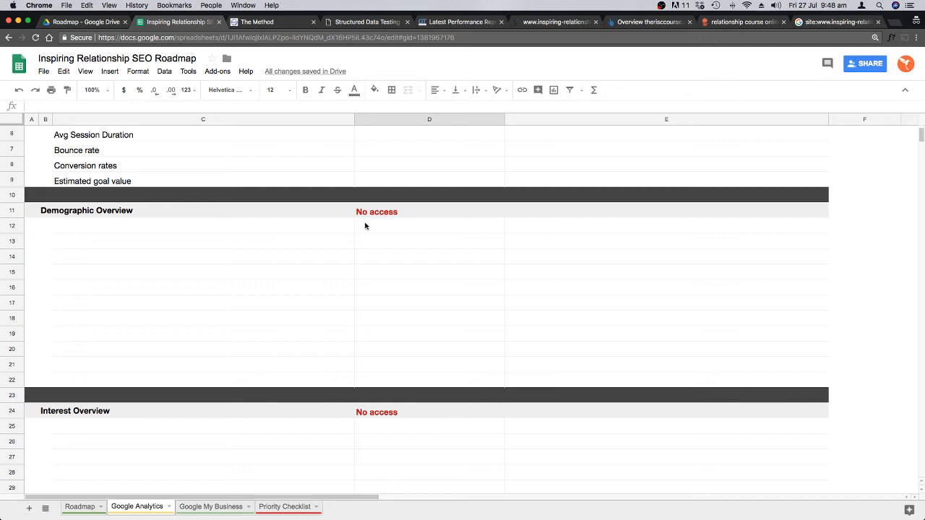
pyautogui.scroll(-5, 276, 279)
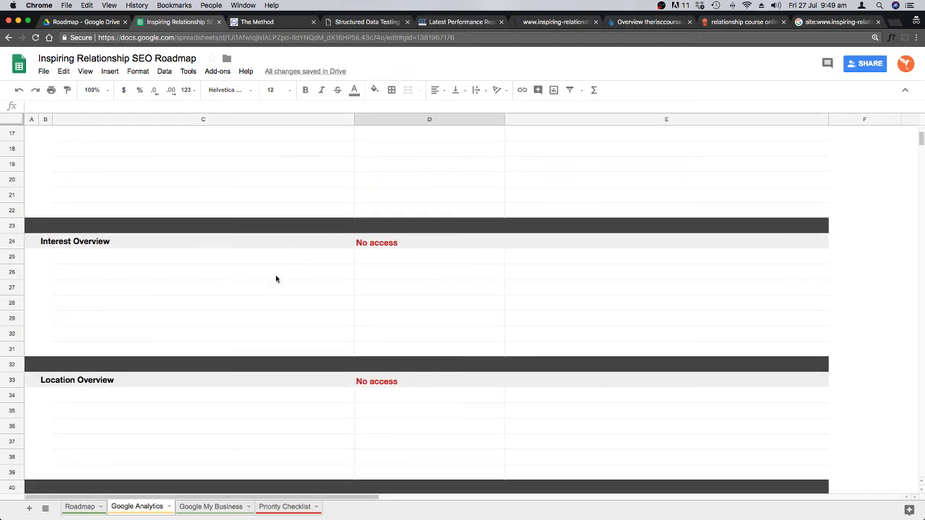
pyautogui.scroll(-10, 276, 279)
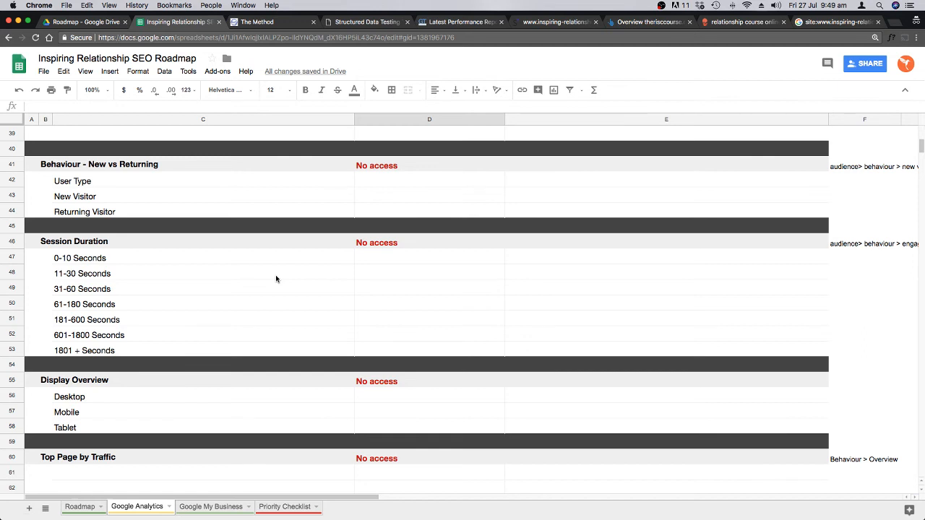
pyautogui.scroll(-5, 275, 279)
pyautogui.click(863, 239)
pyautogui.click(877, 228)
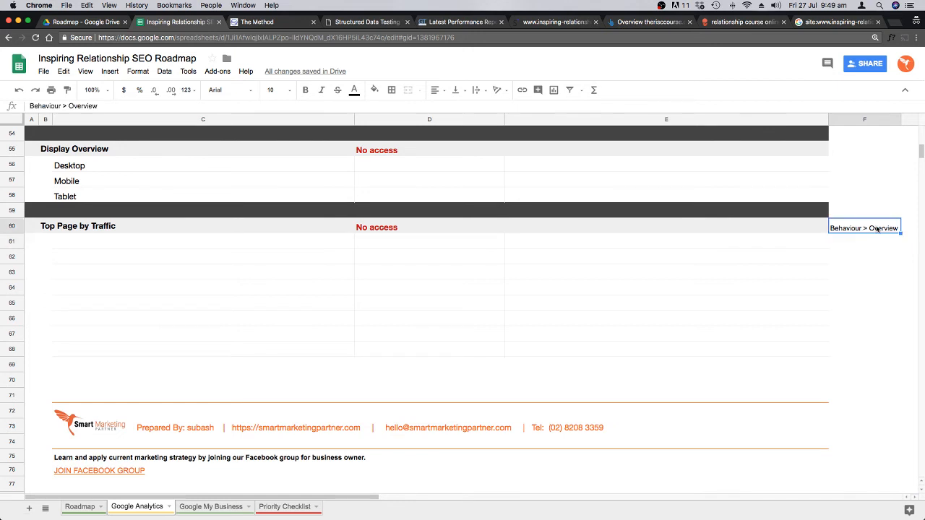
pyautogui.press('Delete')
pyautogui.scroll(-4, 516, 282)
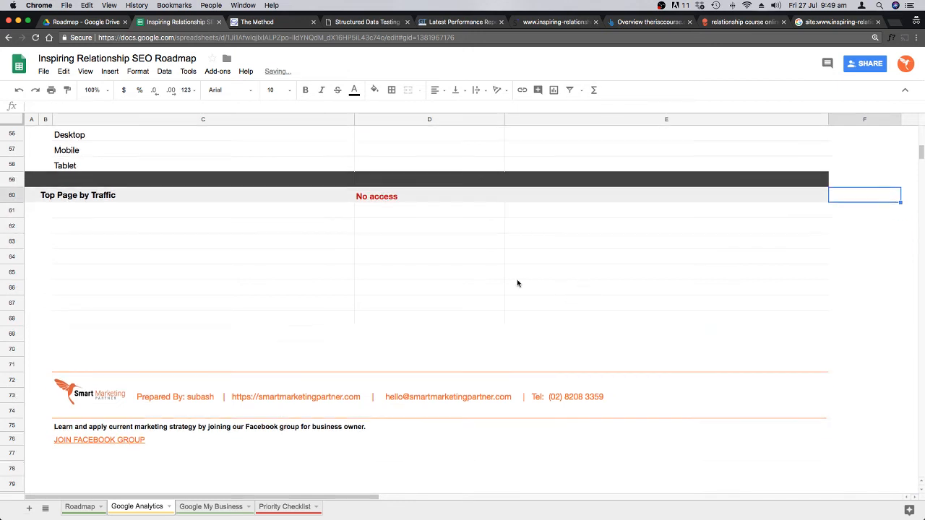
# Step: In the Priority Checklist sheet, set the priority of the LinkedIn script, Heatmap and Bots items to Low
pyautogui.click(217, 509)
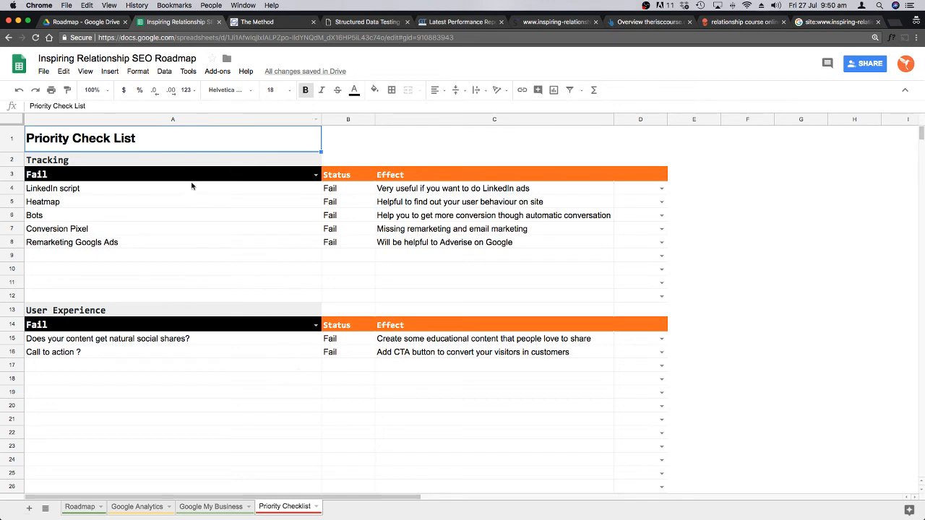
pyautogui.click(662, 189)
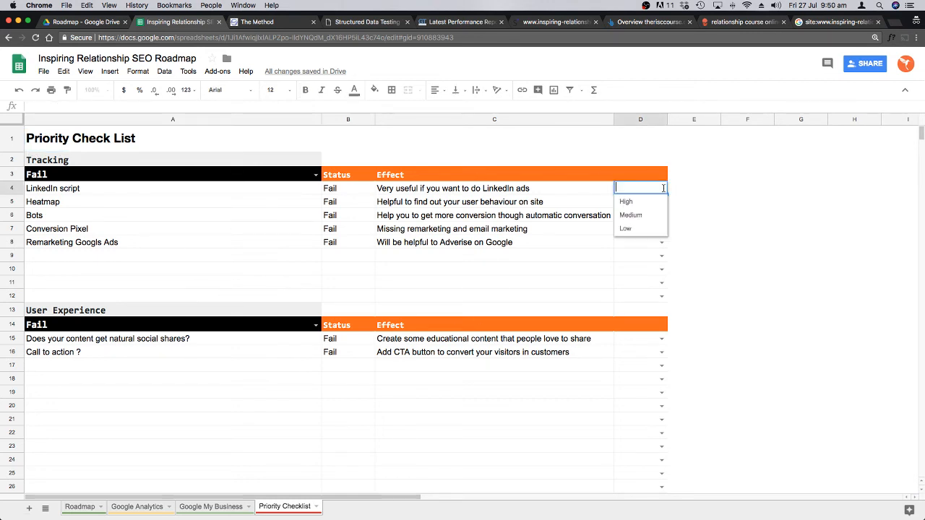
pyautogui.click(643, 231)
pyautogui.click(530, 203)
pyautogui.click(661, 202)
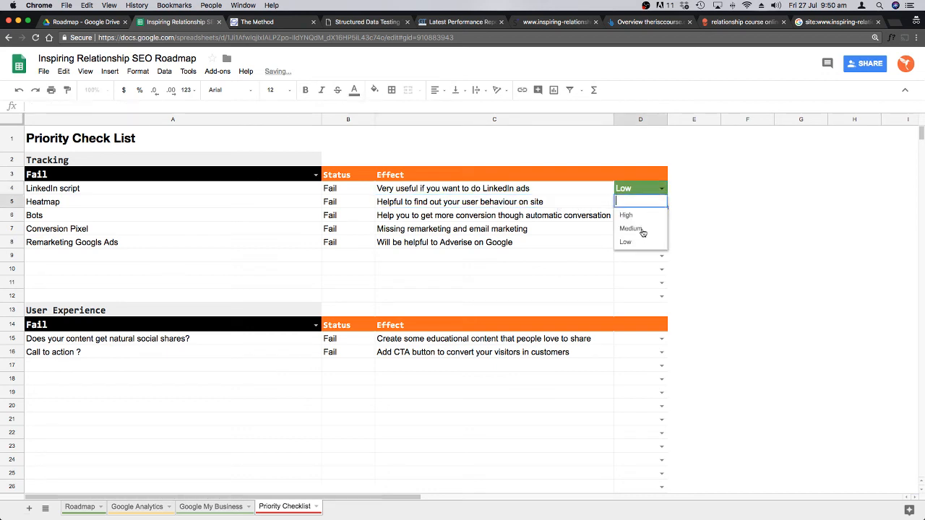
pyautogui.click(642, 242)
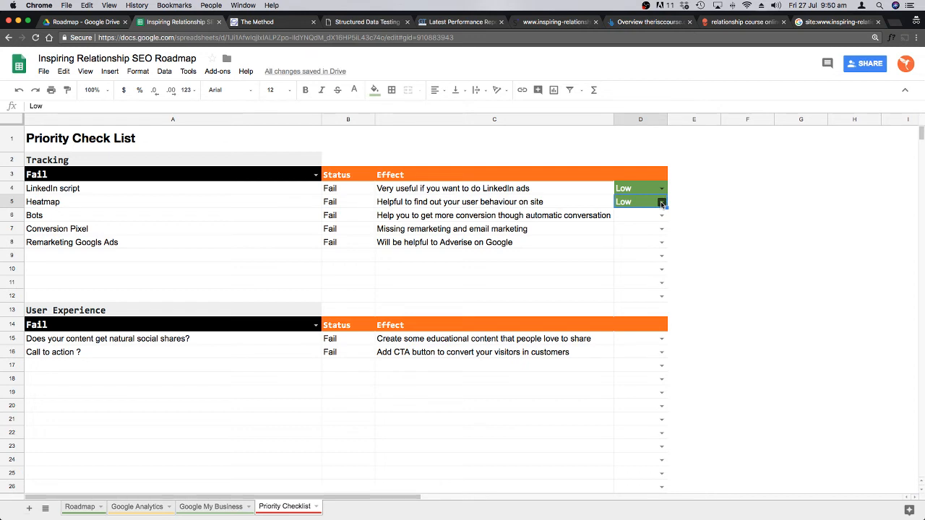
pyautogui.click(583, 215)
pyautogui.click(662, 215)
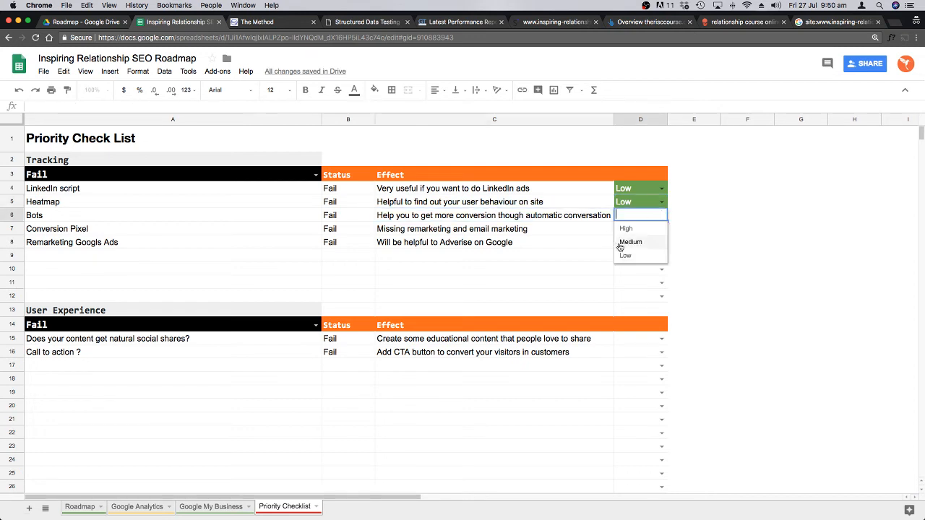
pyautogui.click(628, 256)
# Step: Set the priority of the Conversion Pixel and Remarketing Googls Ads items in the Tracking section to High
pyautogui.click(557, 229)
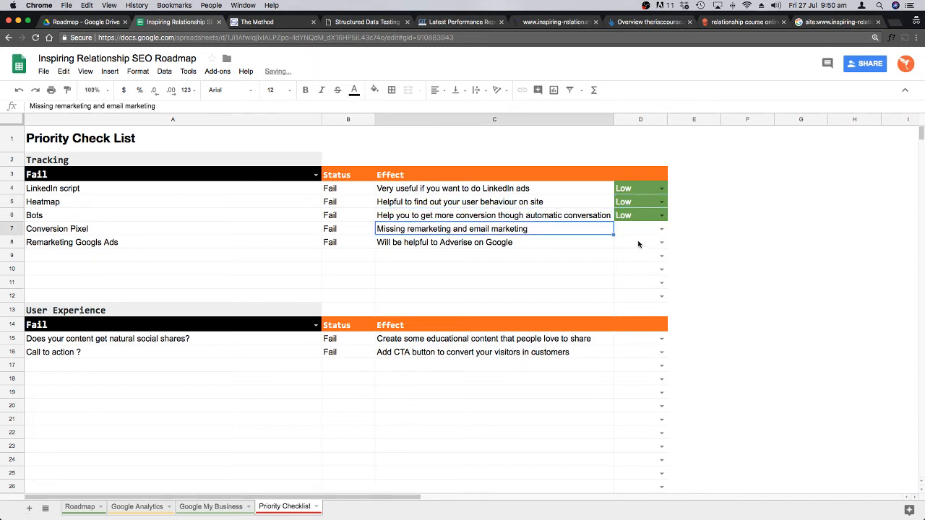
pyautogui.click(662, 229)
pyautogui.click(638, 244)
pyautogui.click(594, 246)
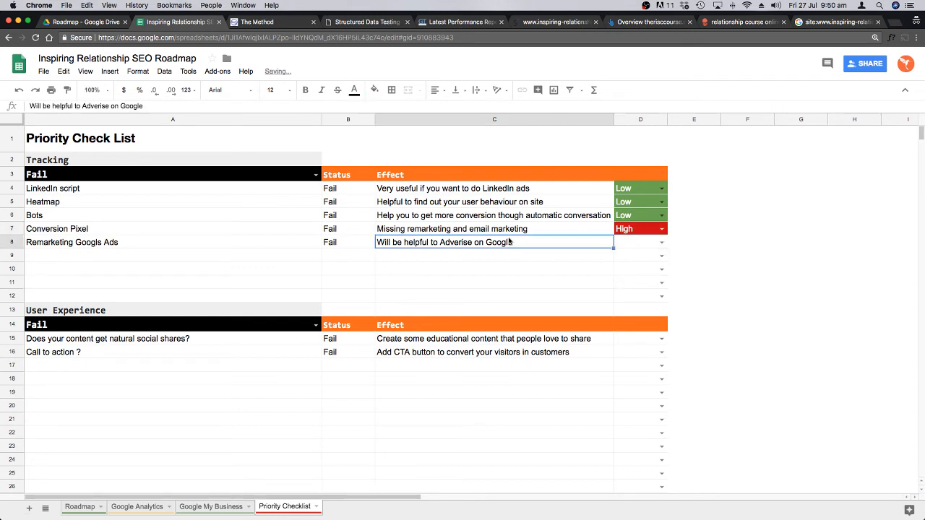
pyautogui.click(662, 242)
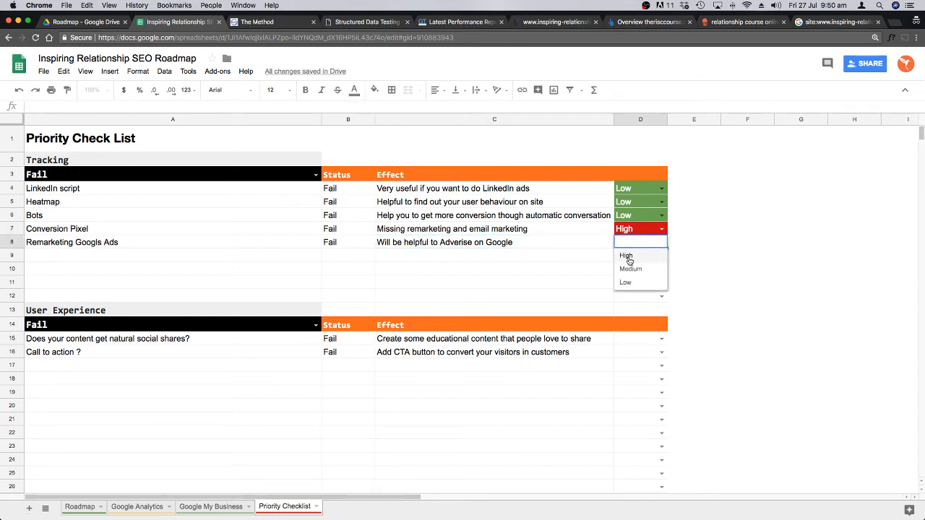
pyautogui.click(625, 256)
pyautogui.click(729, 295)
# Step: Set the natural social shares item under User Experience to Medium and the broken links item under Content to High
pyautogui.scroll(-3, 729, 285)
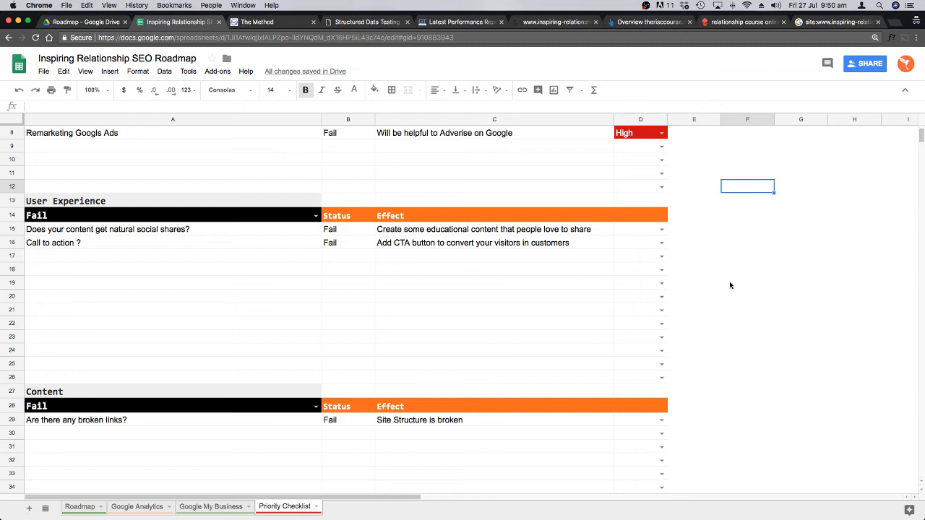
pyautogui.click(661, 230)
pyautogui.click(635, 264)
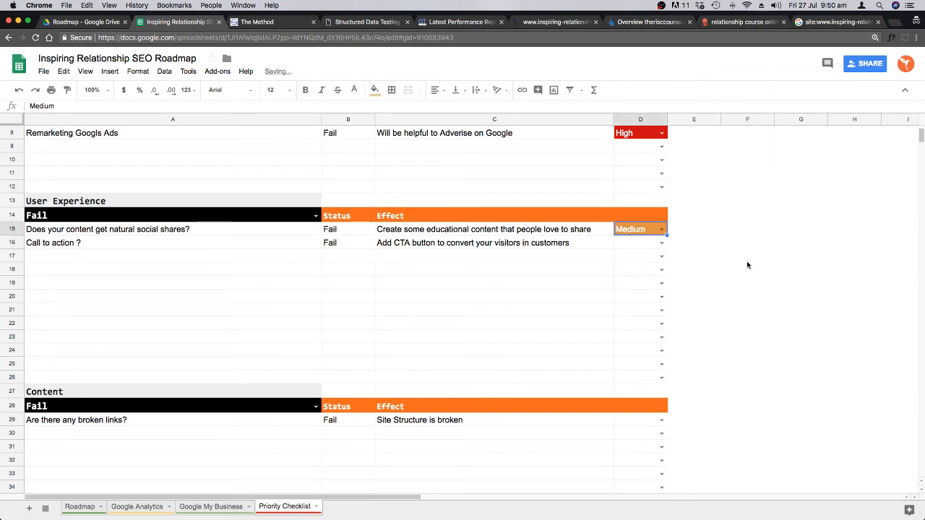
pyautogui.scroll(-5, 747, 265)
pyautogui.click(661, 295)
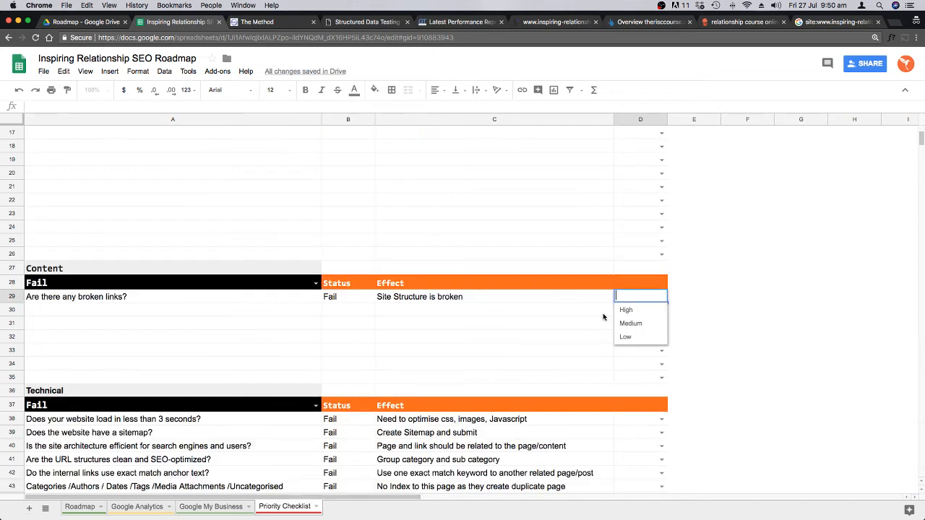
pyautogui.click(625, 311)
pyautogui.scroll(-4, 737, 312)
pyautogui.click(737, 313)
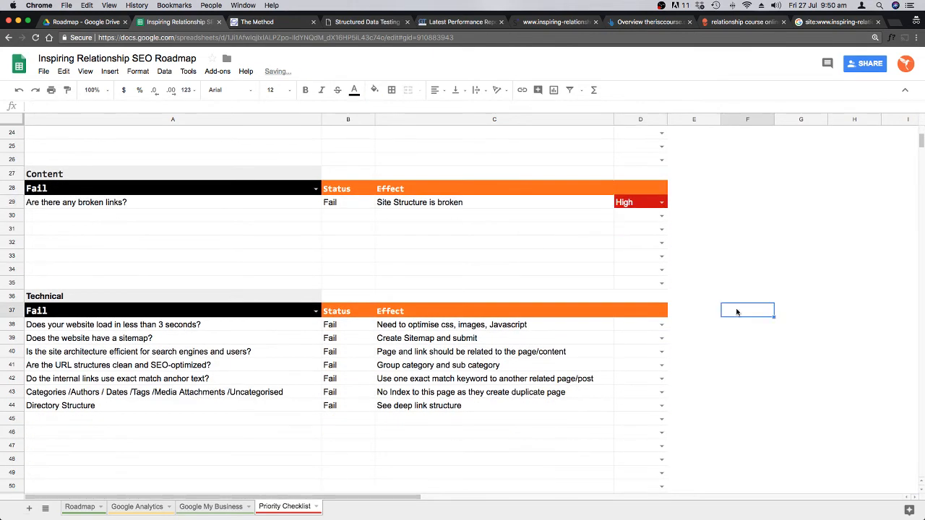
# Step: In the Technical section, set the under-3-seconds website load and sitemap items to High priority
pyautogui.scroll(-1, 736, 312)
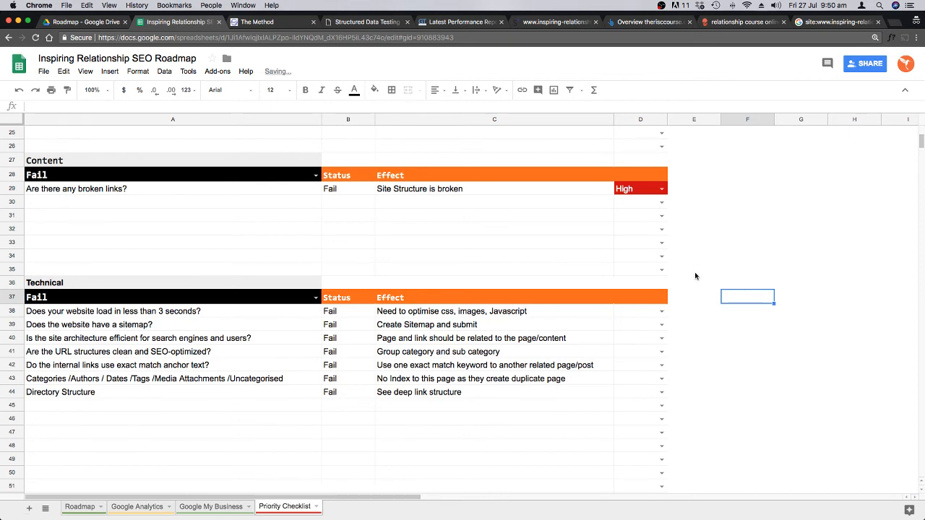
pyautogui.scroll(-6, 695, 276)
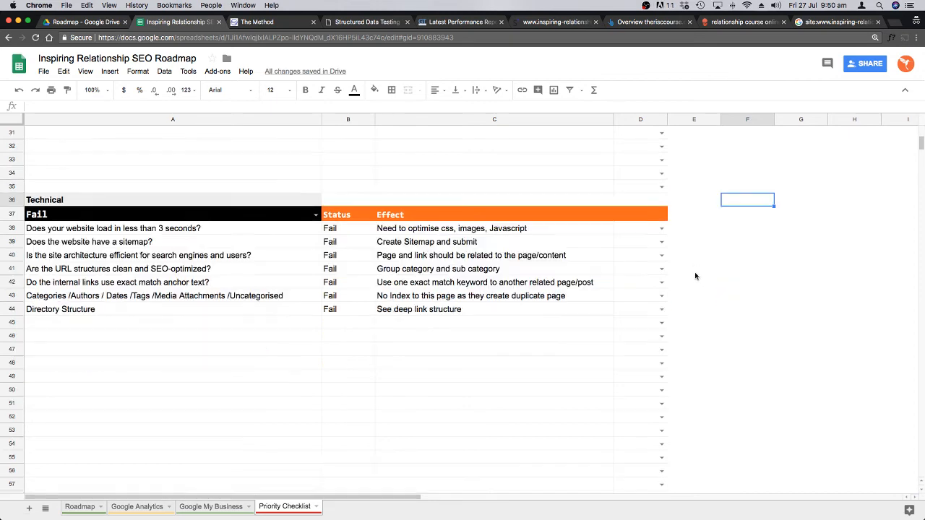
pyautogui.scroll(1, 610, 230)
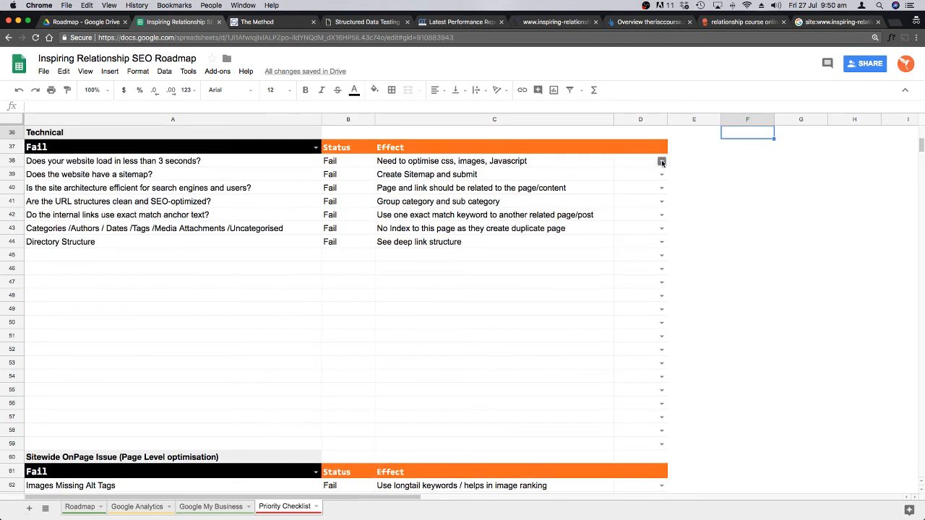
pyautogui.click(662, 162)
pyautogui.click(629, 174)
pyautogui.click(662, 174)
pyautogui.click(636, 187)
# Step: Set the priority of the site architecture efficiency and clean URL structures items to High
pyautogui.click(585, 192)
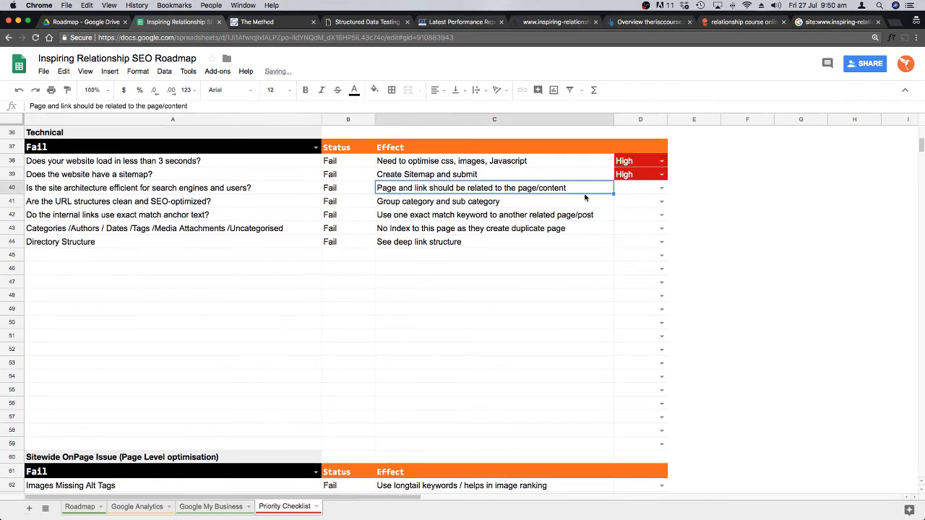
pyautogui.click(645, 190)
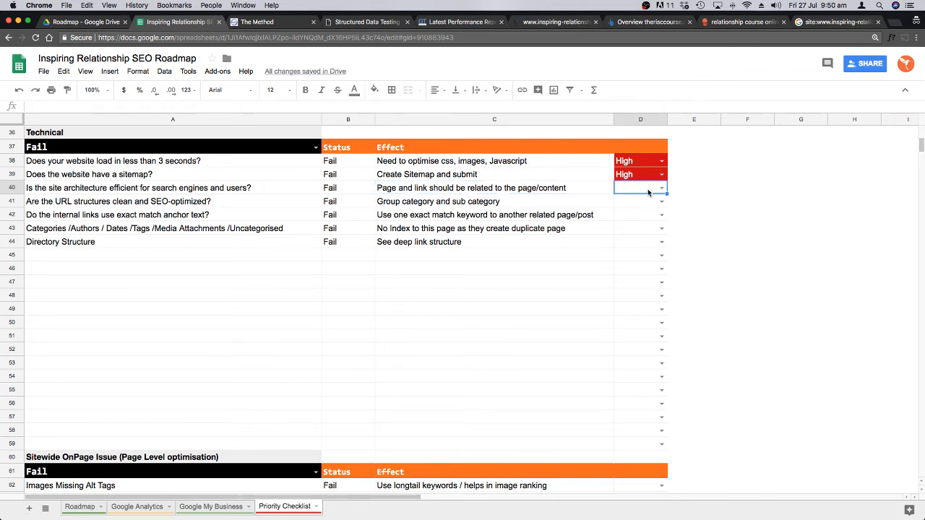
pyautogui.click(662, 188)
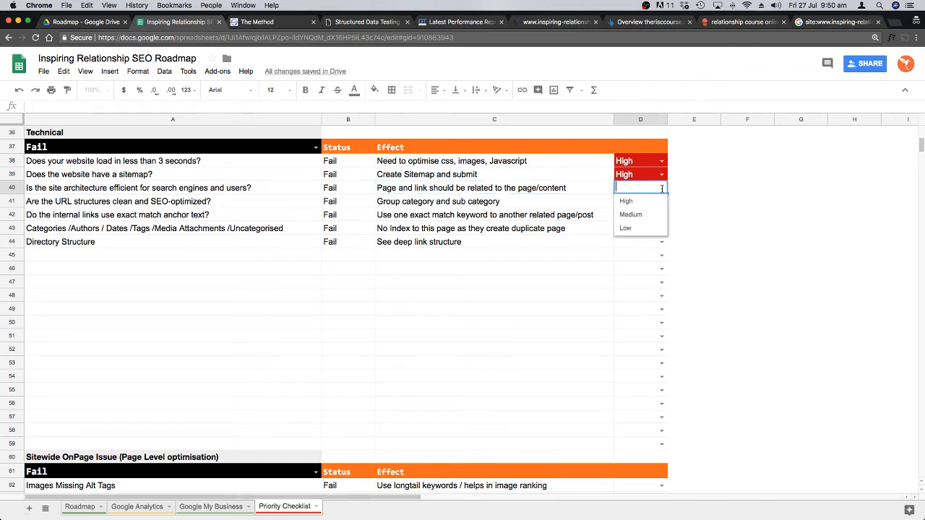
pyautogui.click(626, 202)
pyautogui.click(639, 202)
pyautogui.click(662, 201)
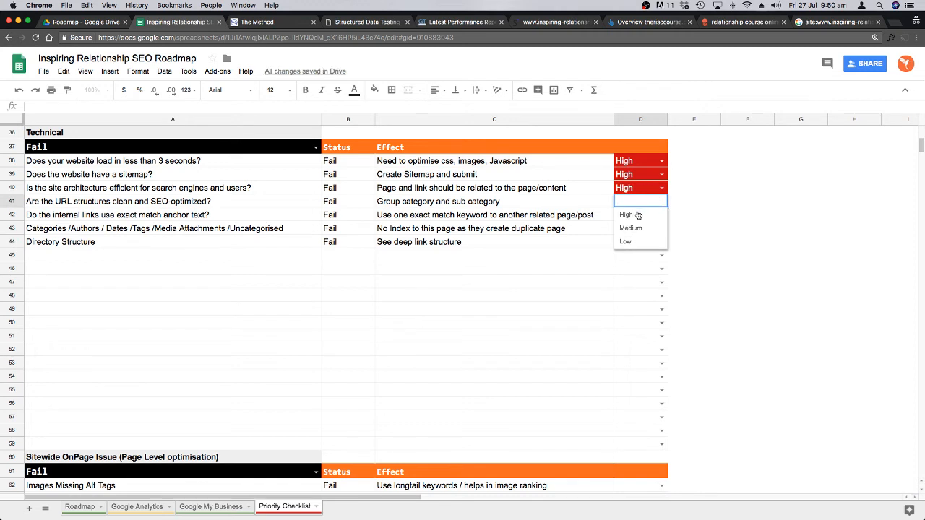
pyautogui.click(638, 216)
# Step: Set the internal links exact match anchor text and Categories/Authors/Dates/Tags items to Medium, and open the priority choices for Directory Structure
pyautogui.click(642, 217)
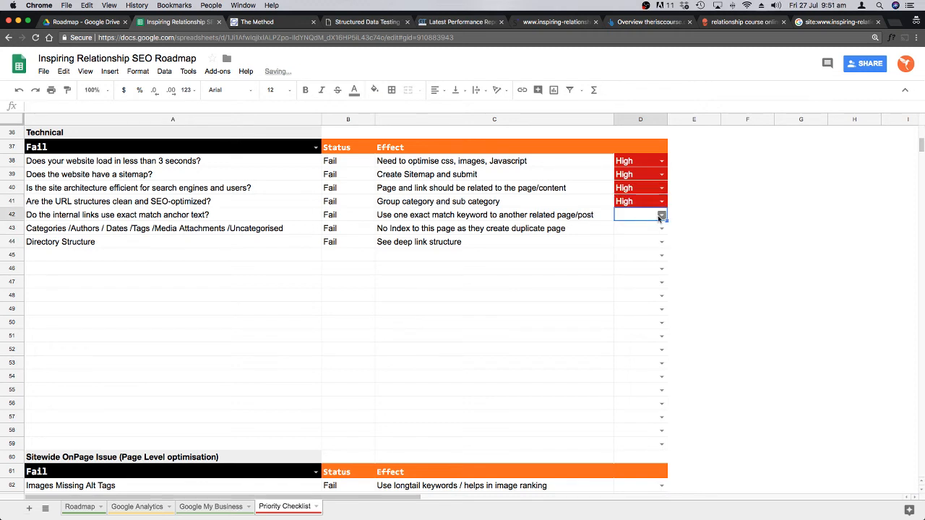
pyautogui.click(661, 215)
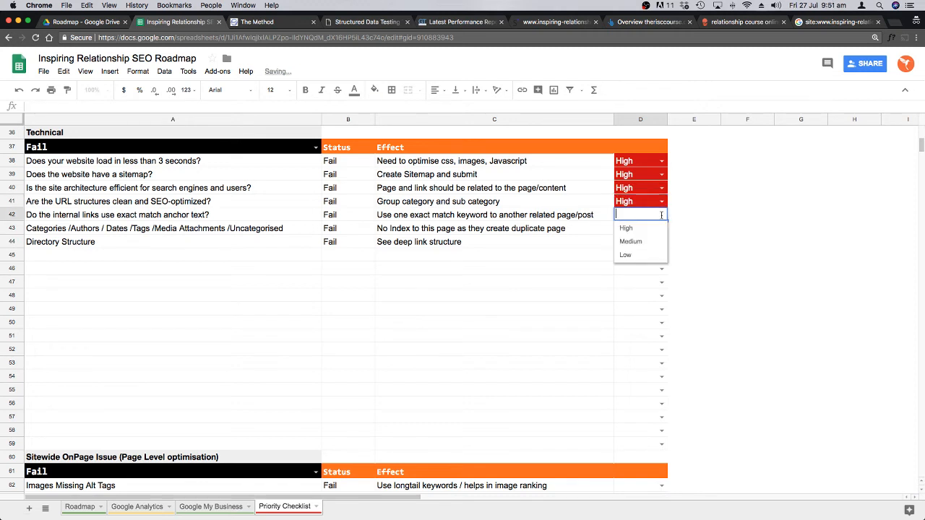
pyautogui.click(646, 241)
pyautogui.click(610, 229)
pyautogui.click(632, 233)
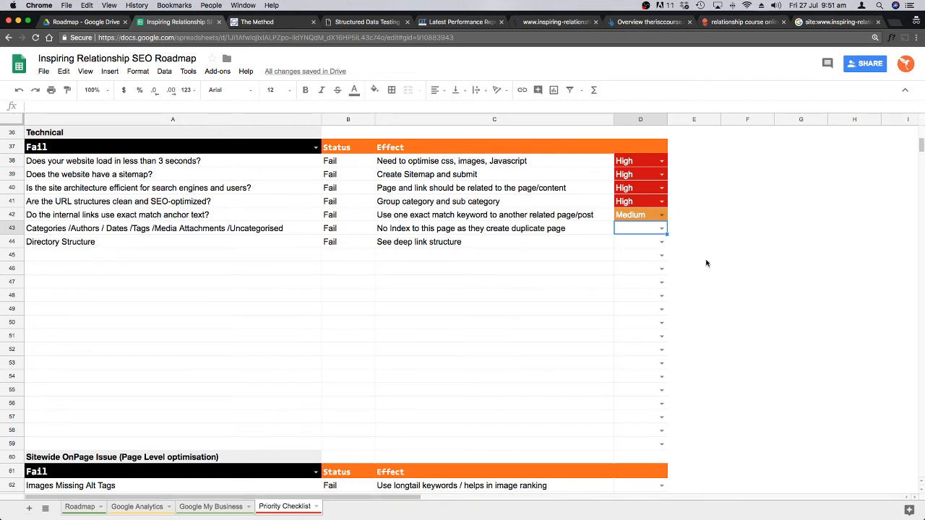
pyautogui.click(662, 229)
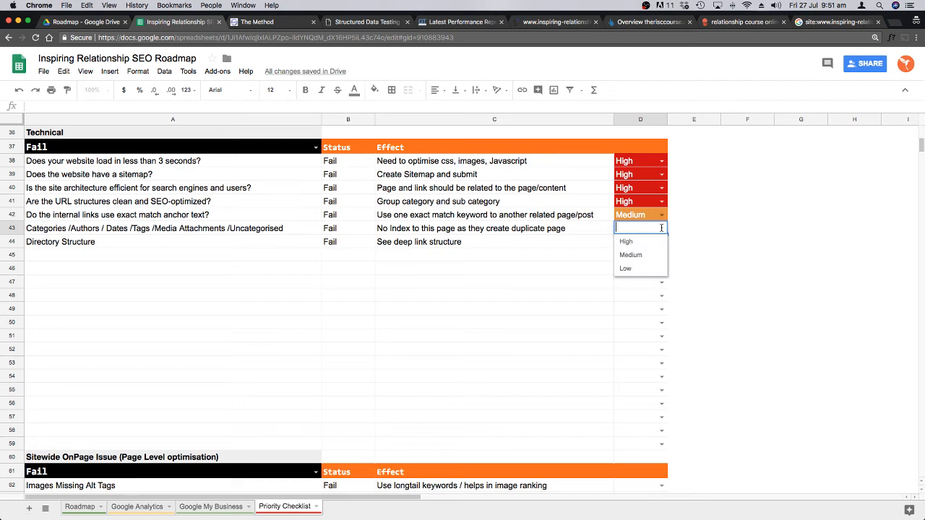
pyautogui.click(630, 255)
pyautogui.click(661, 242)
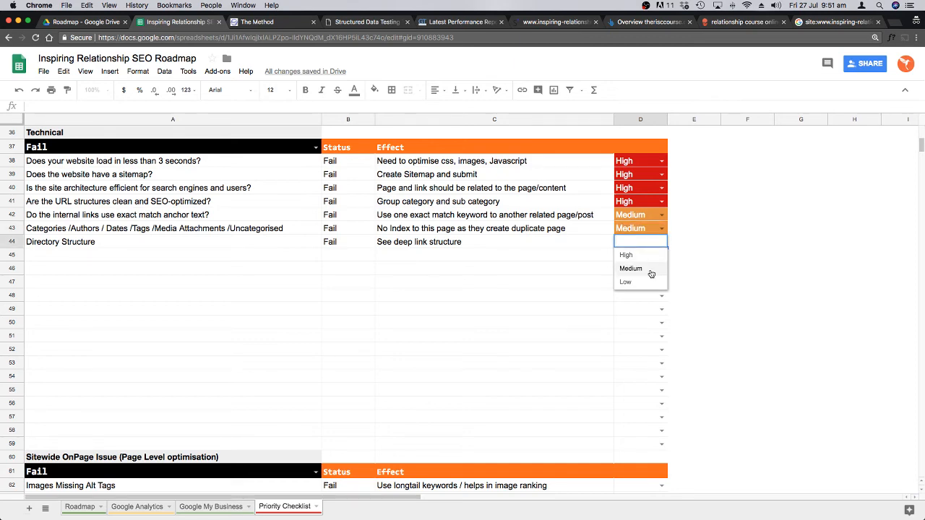
pyautogui.click(743, 295)
# Step: In the Sitewide OnPage Issue section, set Images Missing Alt Tags to High priority and Image File URLs to Medium
pyautogui.scroll(-2, 742, 286)
pyautogui.click(737, 282)
pyautogui.click(725, 333)
pyautogui.scroll(-4, 725, 336)
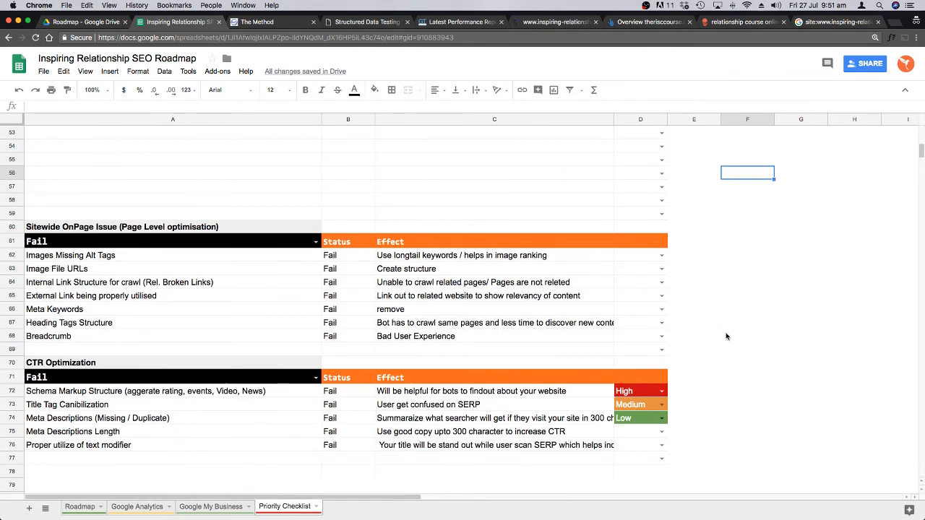
pyautogui.scroll(-3, 726, 336)
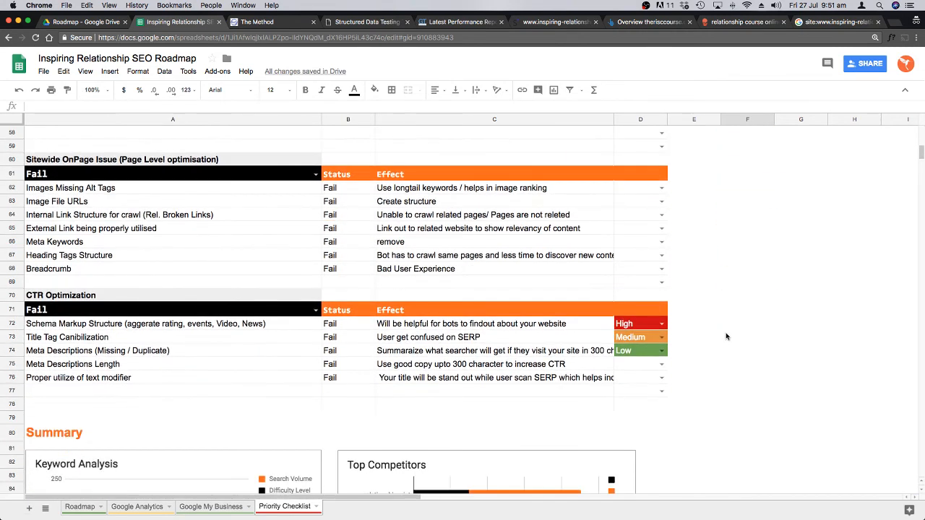
pyautogui.click(661, 188)
pyautogui.click(625, 199)
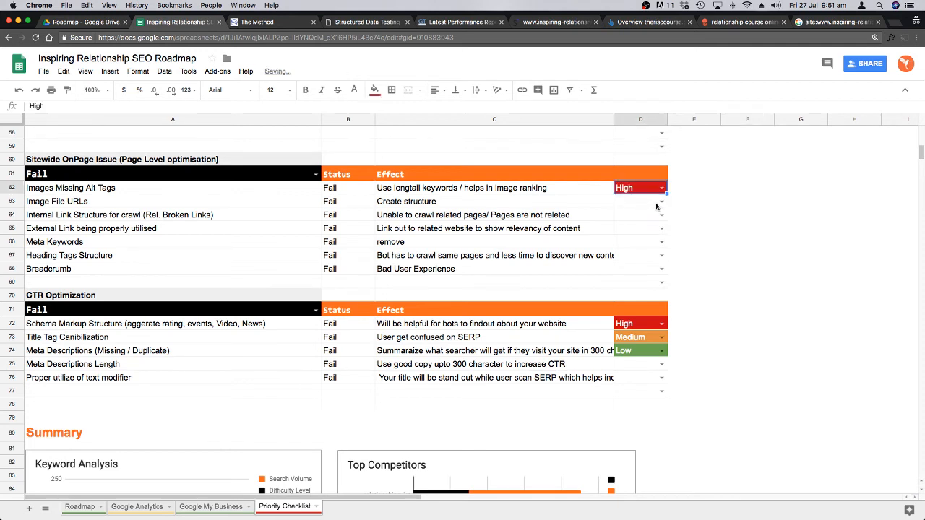
pyautogui.click(661, 203)
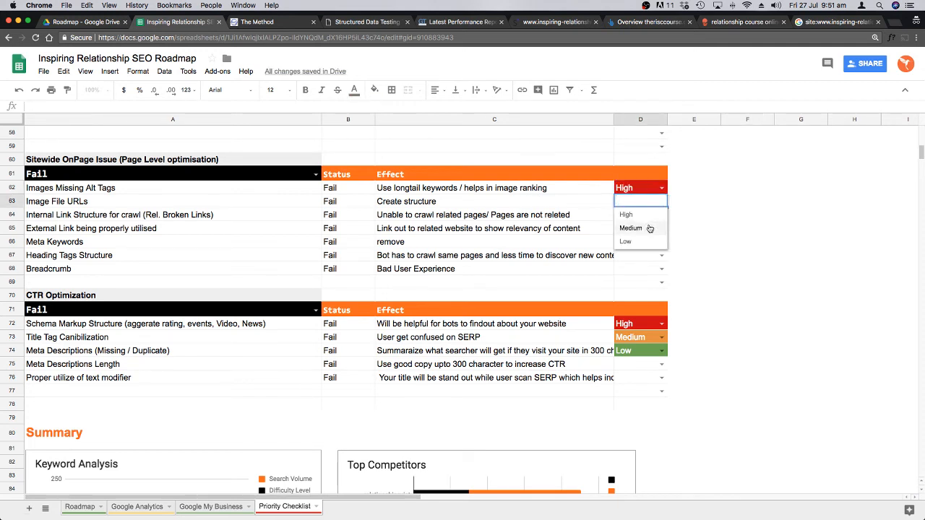
pyautogui.click(645, 227)
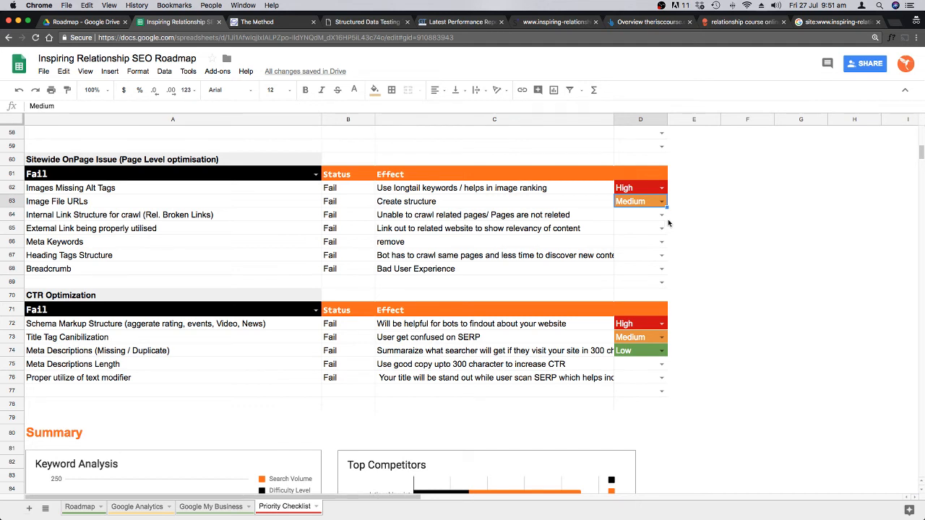
# Step: Set the priority of Internal Link Structure for crawl, External Link being properly utilised and Meta Keywords to High
pyautogui.click(661, 215)
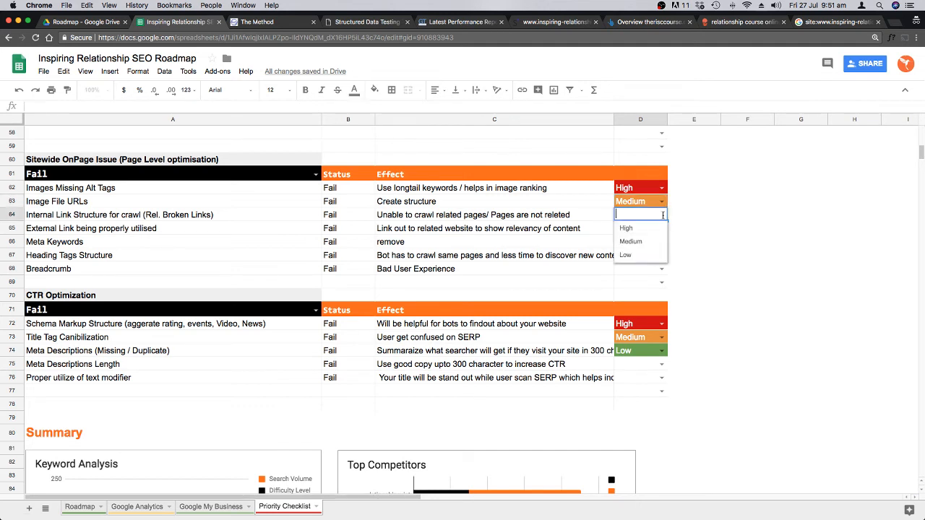
pyautogui.click(626, 228)
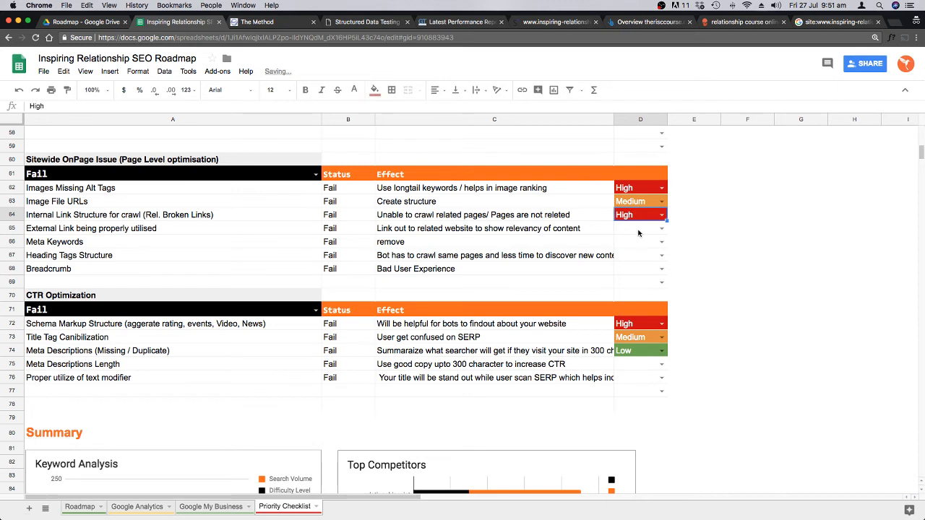
pyautogui.click(689, 239)
pyautogui.click(661, 228)
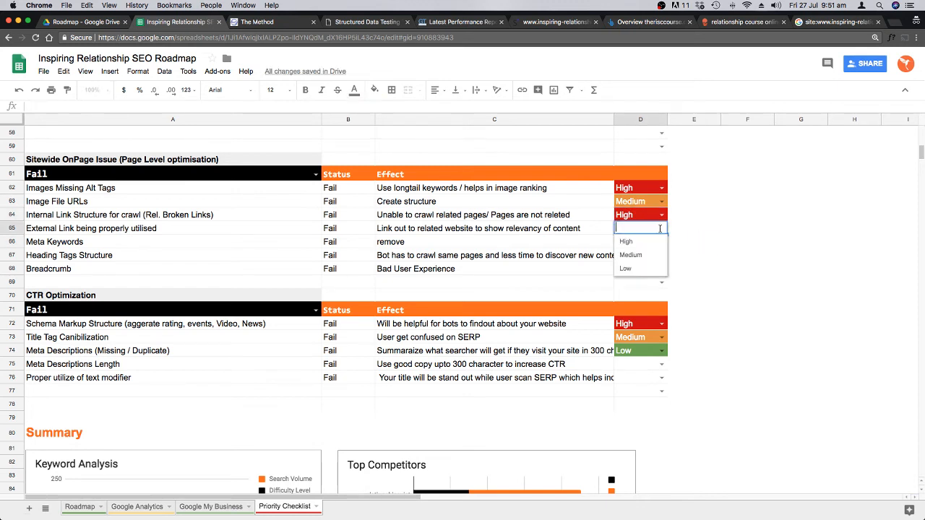
pyautogui.click(622, 243)
pyautogui.doubleClick(651, 242)
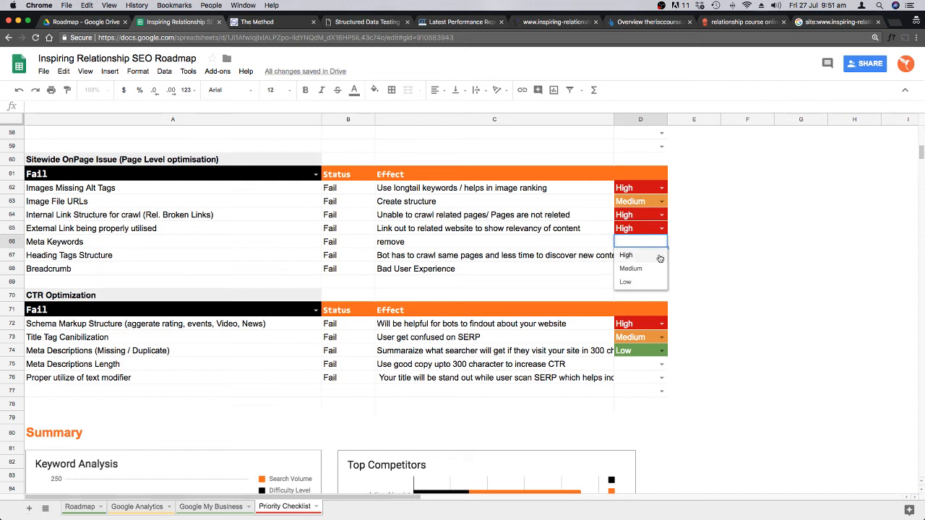
pyautogui.click(631, 255)
pyautogui.click(772, 257)
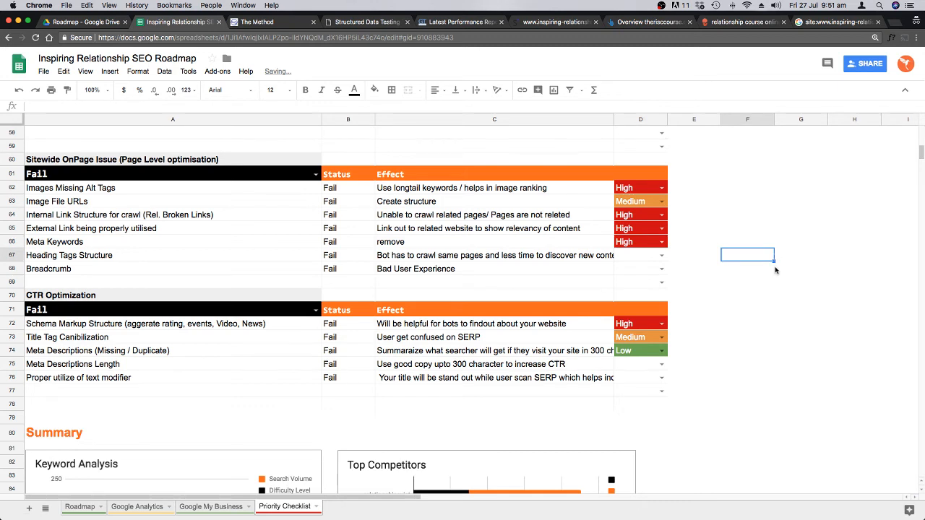
pyautogui.scroll(-2, 775, 270)
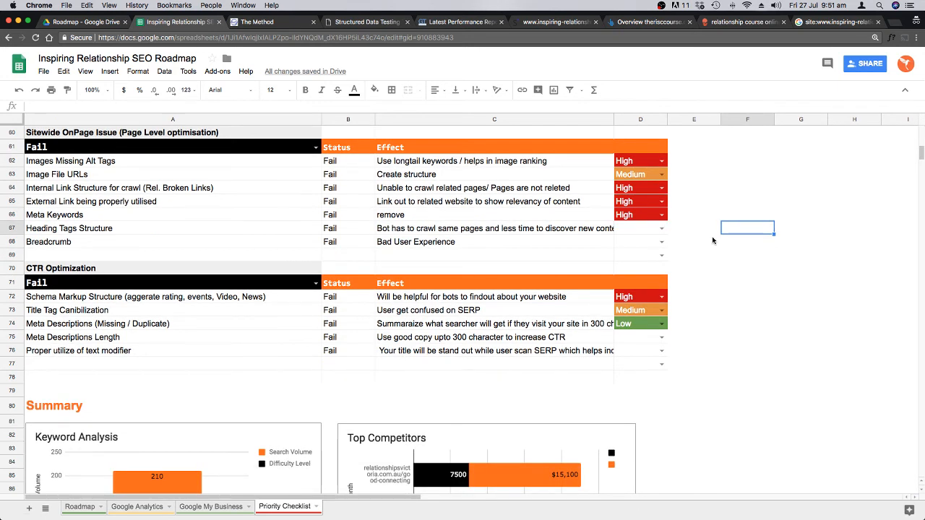
# Step: Set the priority of the Heading Tags Structure and Breadcrumb items to High
pyautogui.click(769, 299)
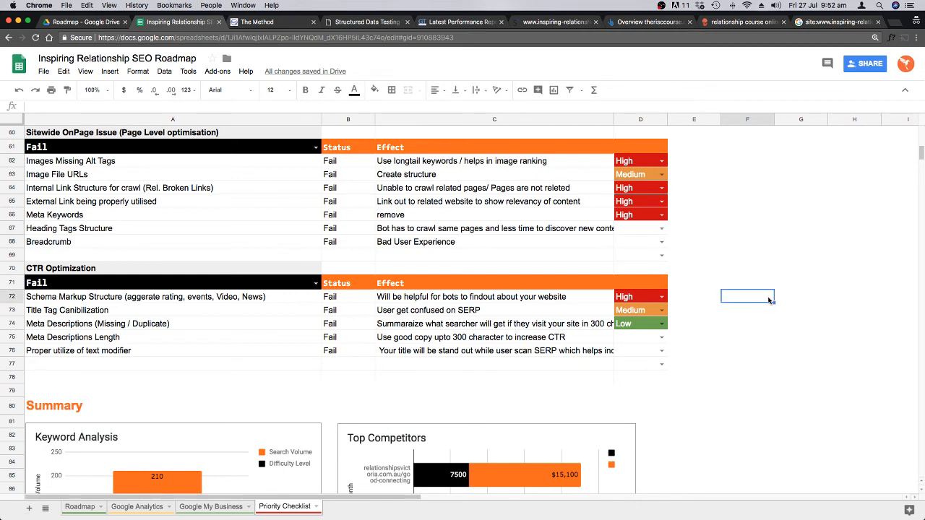
pyautogui.click(661, 230)
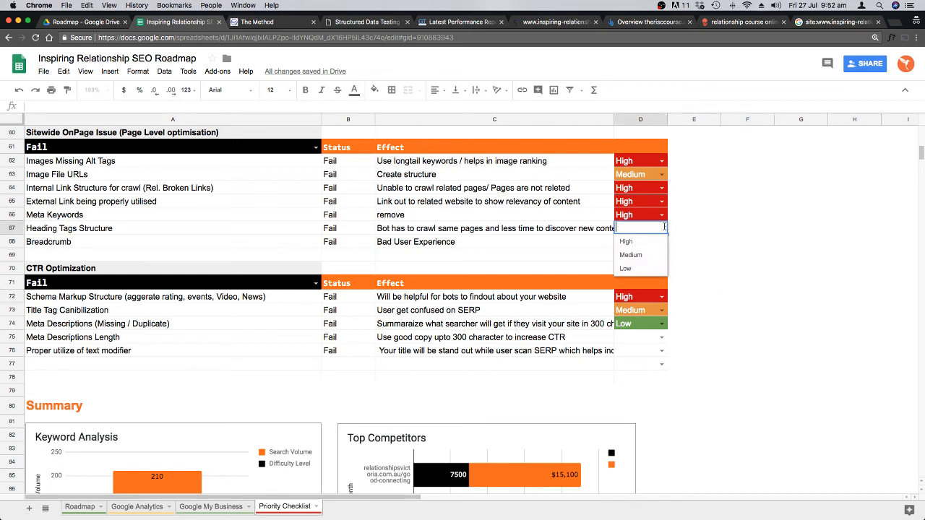
pyautogui.click(629, 242)
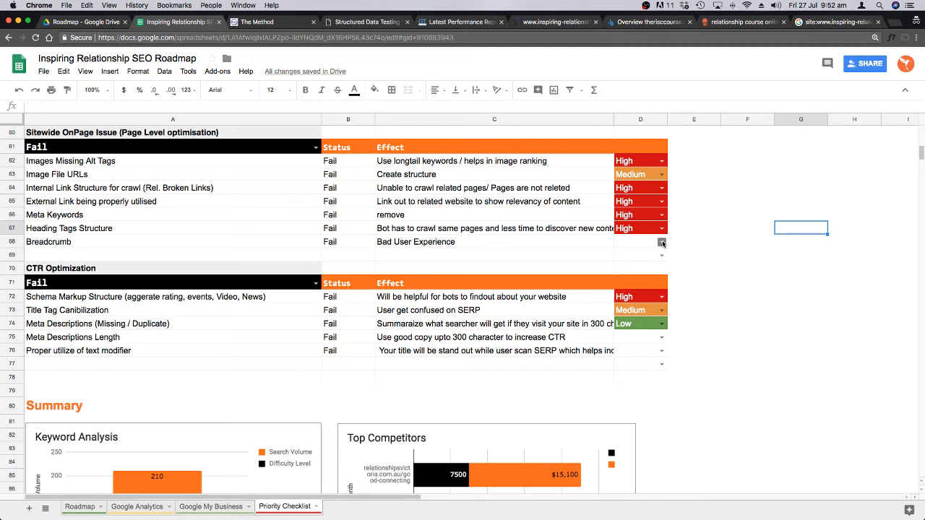
pyautogui.click(662, 243)
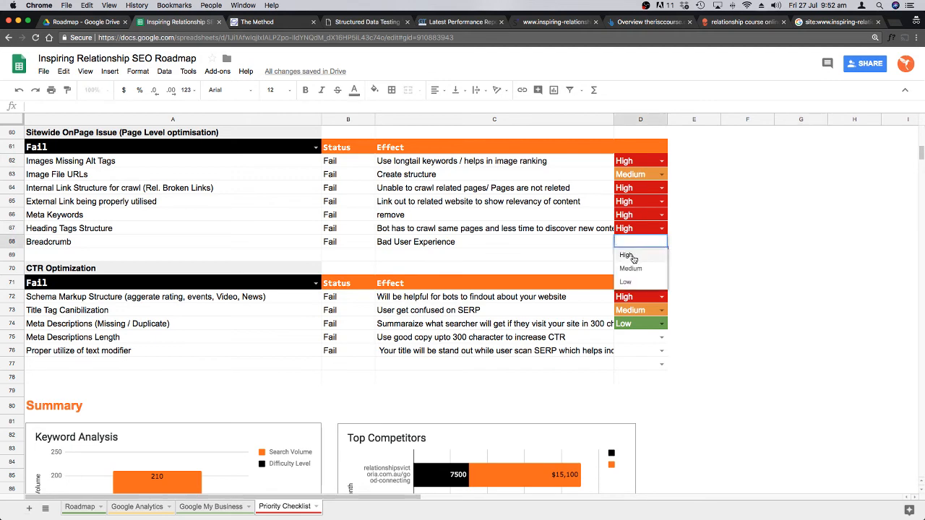
pyautogui.click(635, 255)
pyautogui.click(750, 269)
# Step: In the CTR Optimization section, set Title Tag Canibilization to High priority and Meta Descriptions (Missing / Duplicate) to Medium
pyautogui.scroll(-4, 750, 268)
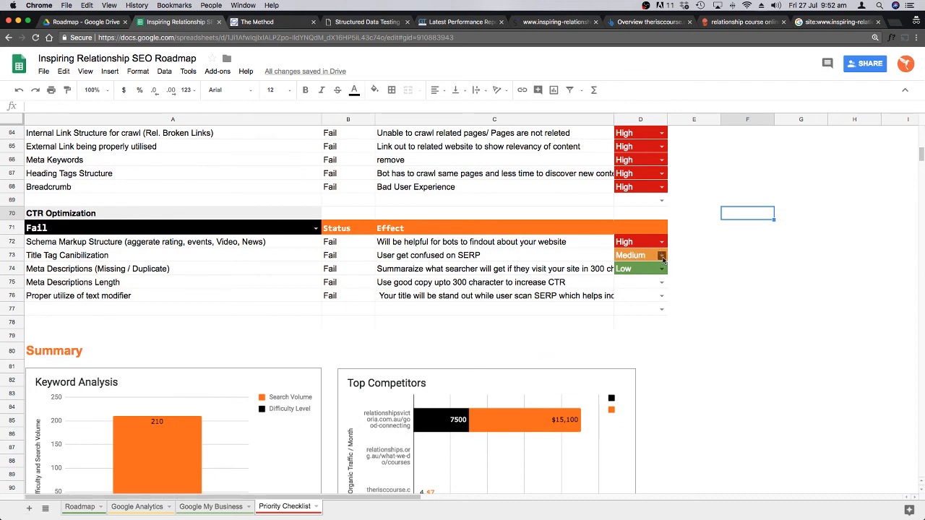
pyautogui.click(661, 255)
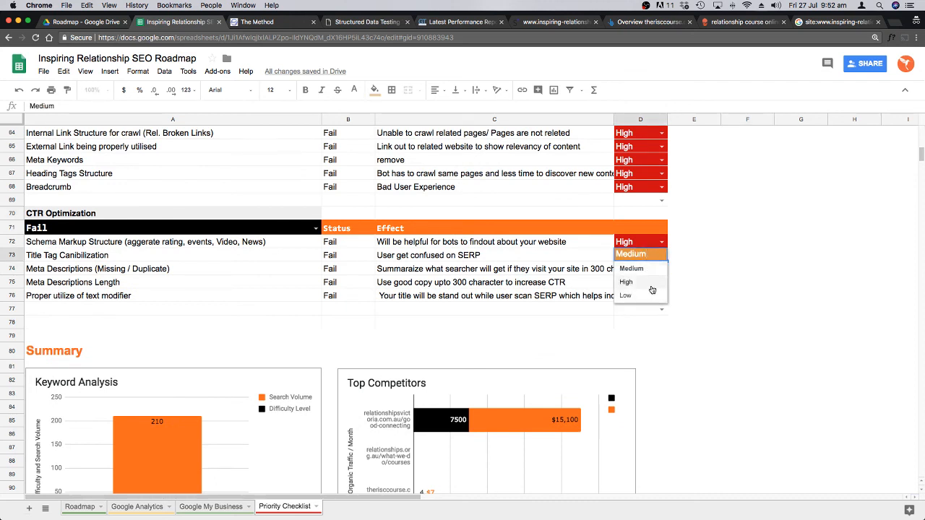
pyautogui.click(647, 282)
pyautogui.click(747, 295)
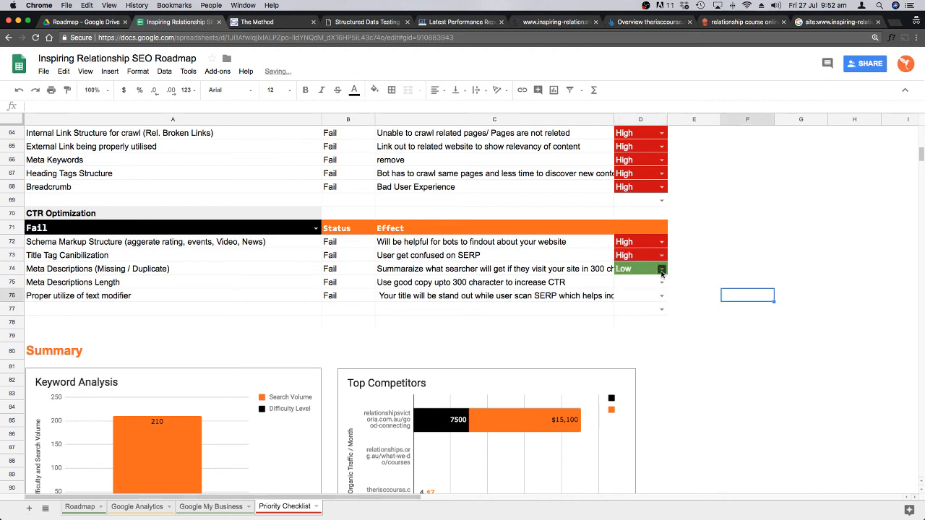
pyautogui.click(661, 271)
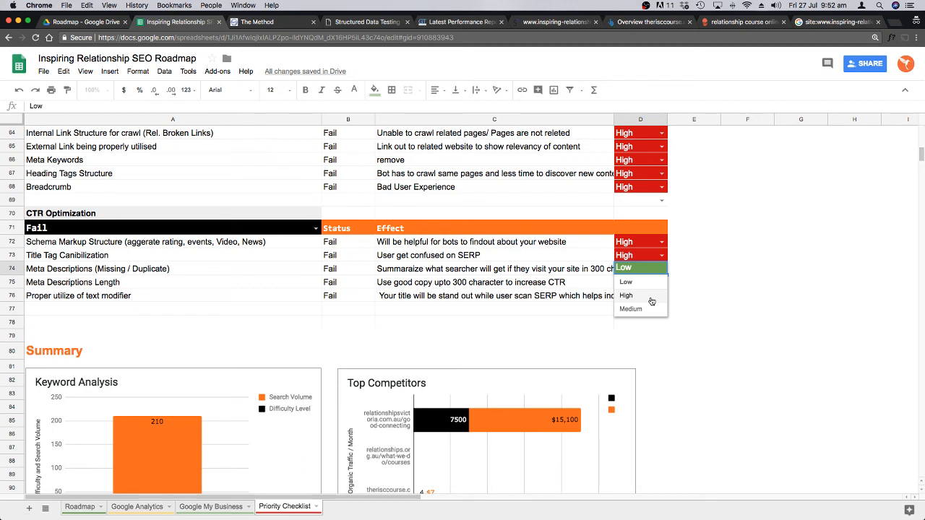
pyautogui.click(647, 309)
# Step: Set Meta Descriptions Length to Low priority and Proper utilize of text modifier to High
pyautogui.click(661, 282)
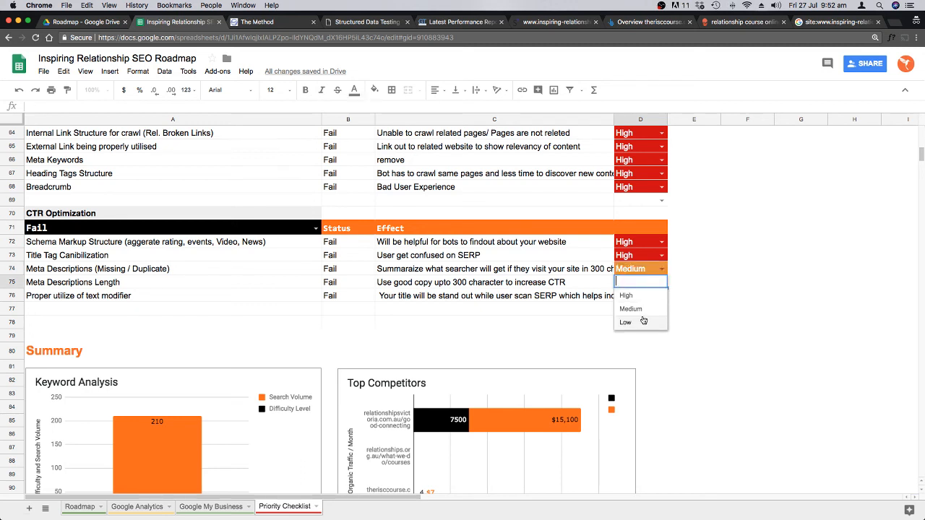
pyautogui.click(643, 322)
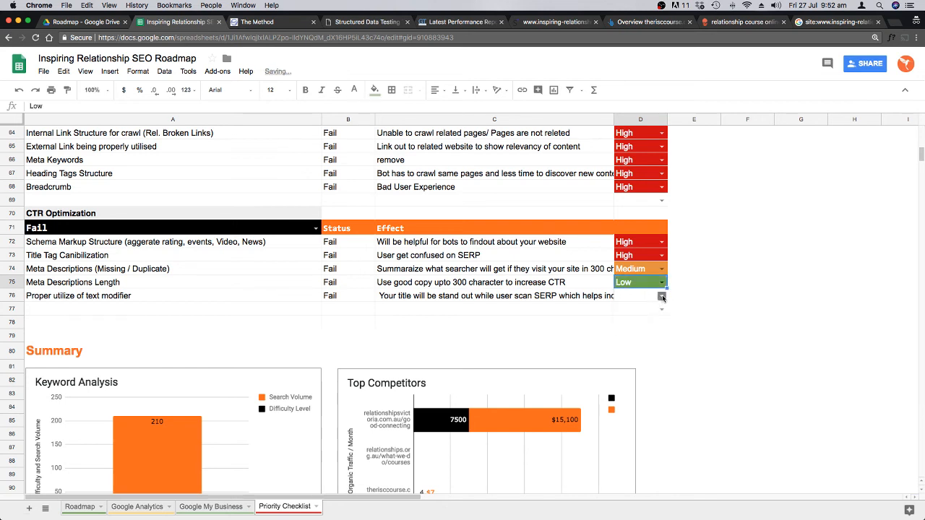
pyautogui.click(661, 297)
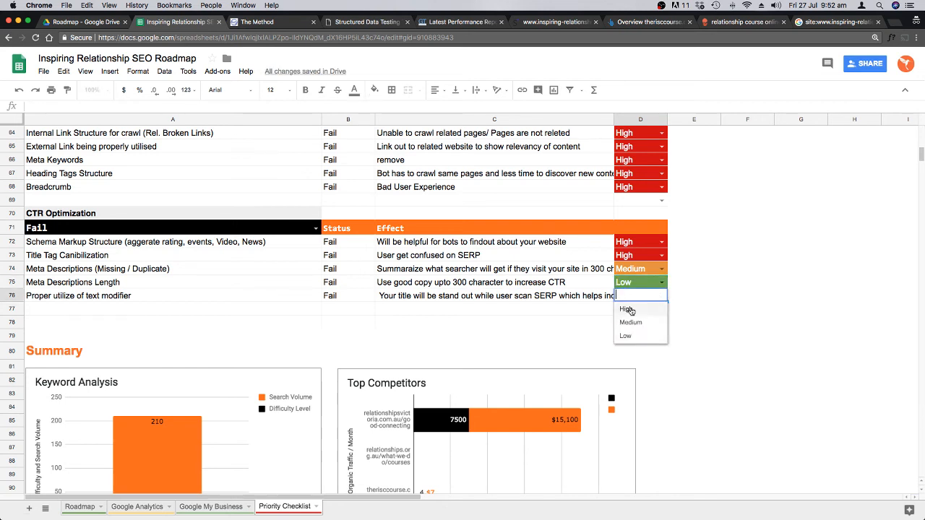
pyautogui.click(628, 308)
pyautogui.click(772, 333)
pyautogui.scroll(-2, 741, 325)
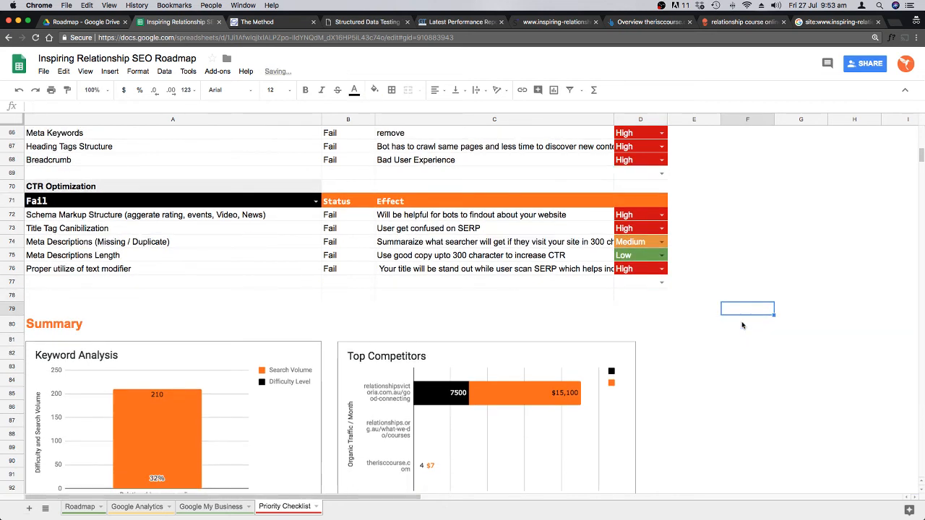
# Step: Recolor the High slice of the Priority chart in the Summary section to dark red 1
pyautogui.scroll(20, 741, 325)
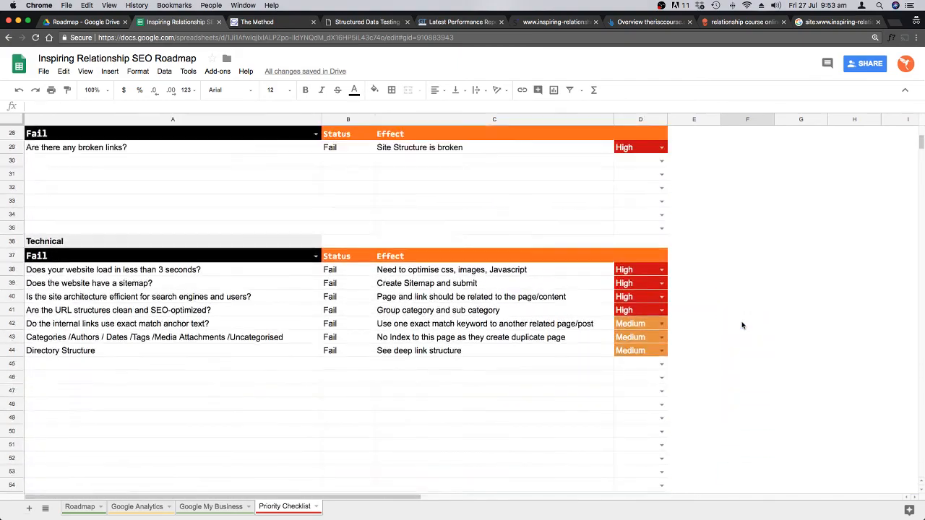
pyautogui.scroll(-19, 742, 325)
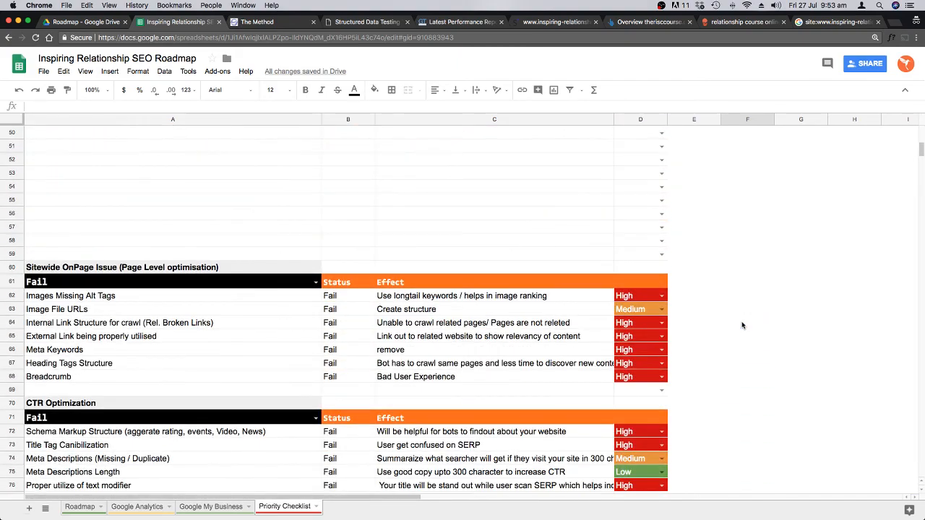
pyautogui.scroll(-5, 742, 325)
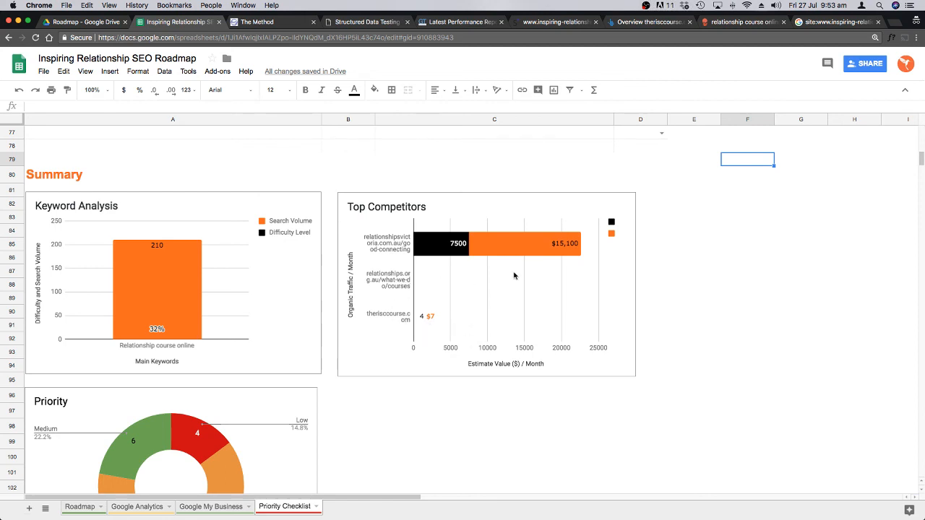
pyautogui.scroll(-5, 718, 344)
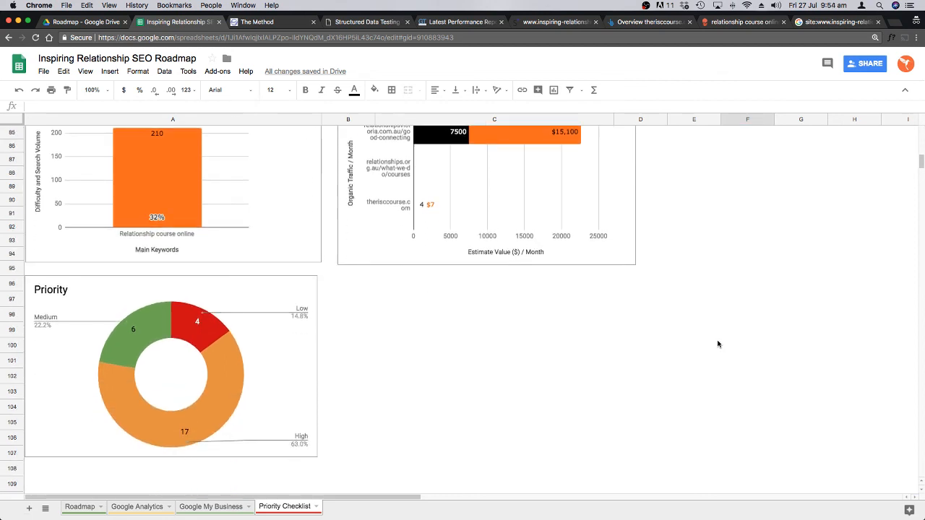
pyautogui.scroll(-1, 717, 344)
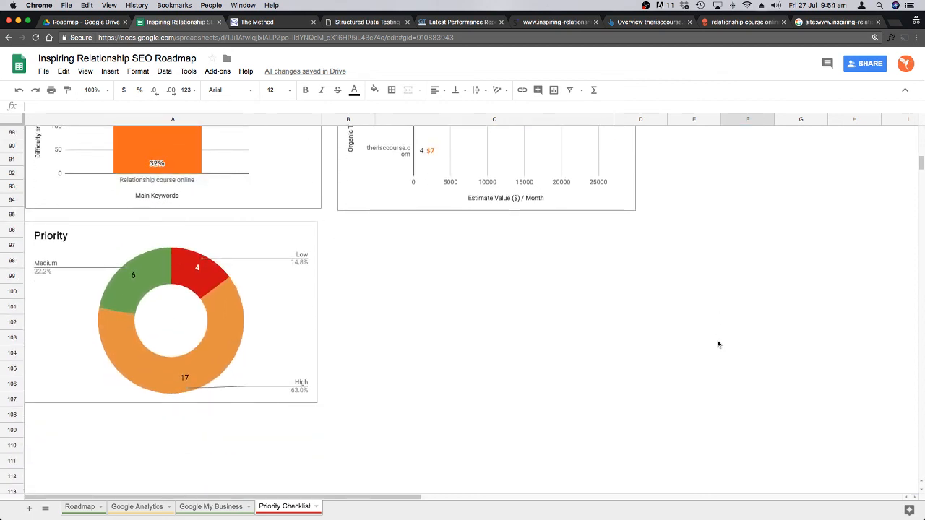
pyautogui.click(218, 354)
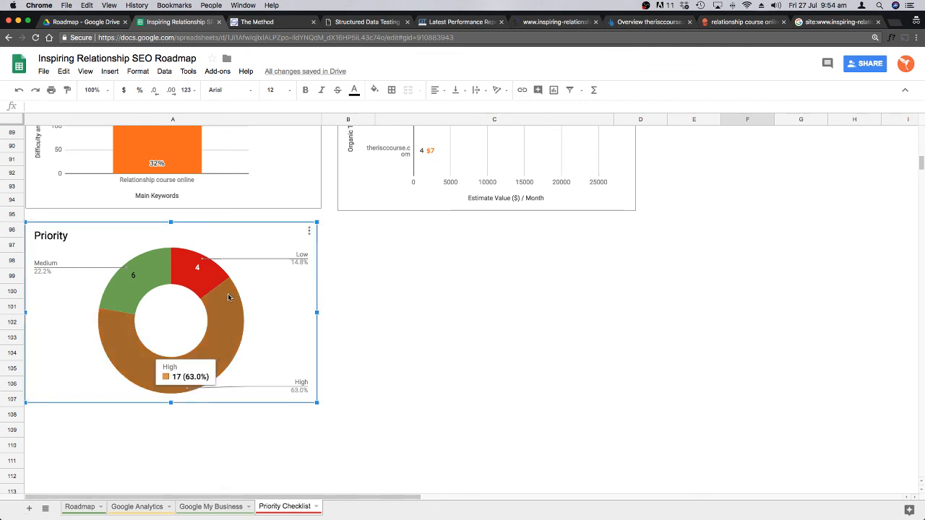
pyautogui.doubleClick(287, 283)
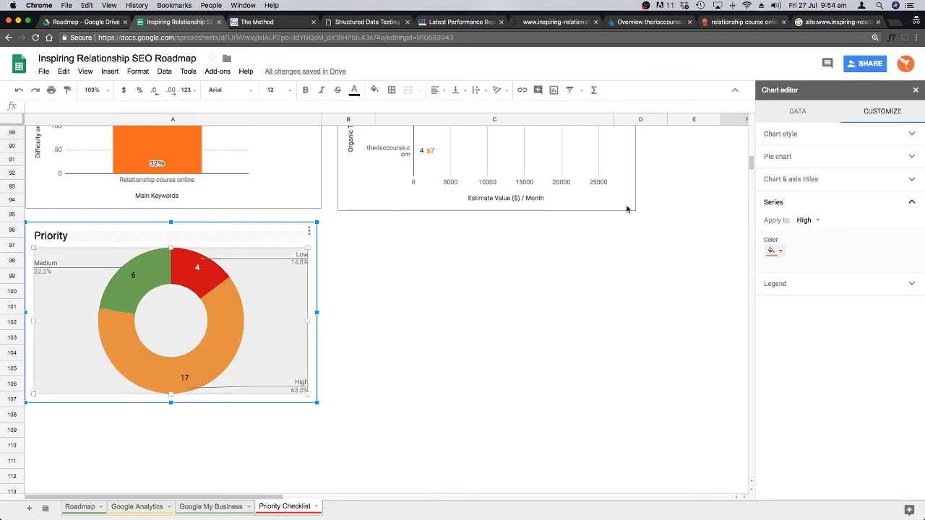
pyautogui.click(779, 250)
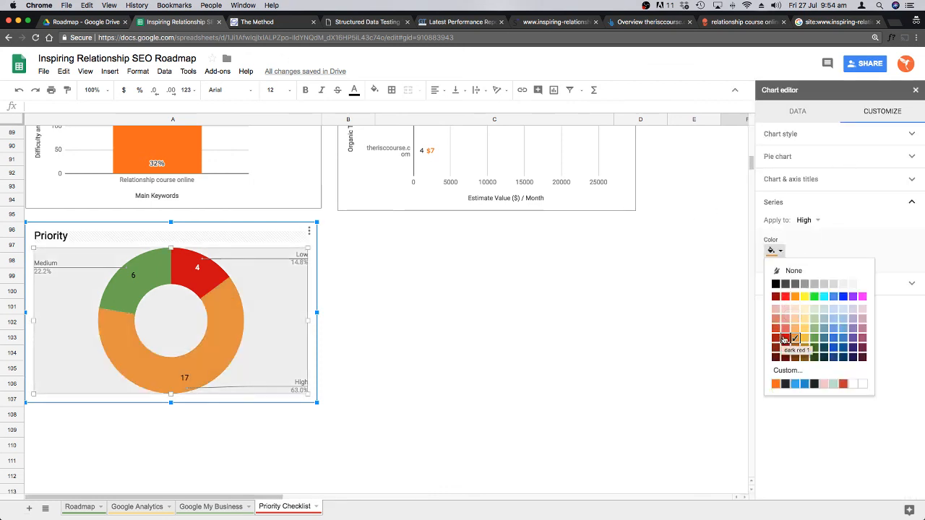
# Step: Recolor the Priority chart's Low slice green and its Medium slice orange, and leave chart editing
pyautogui.click(216, 267)
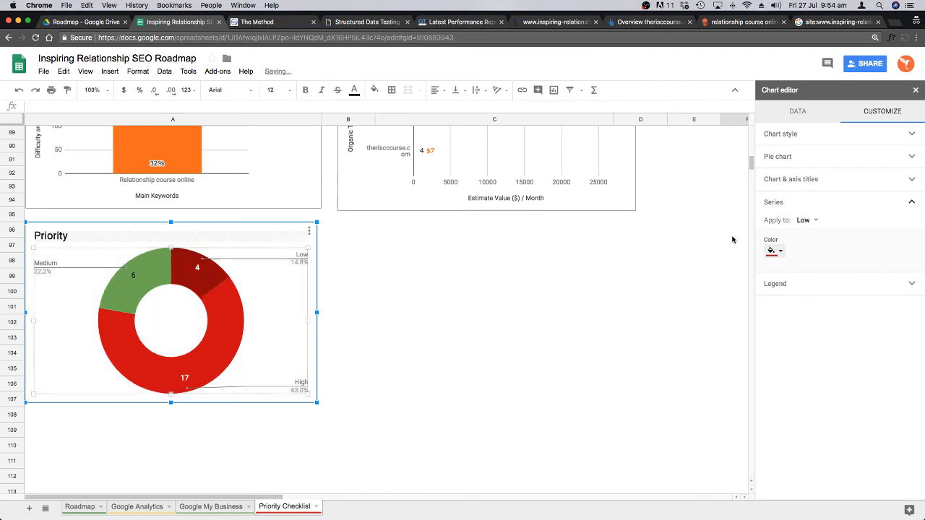
pyautogui.click(774, 252)
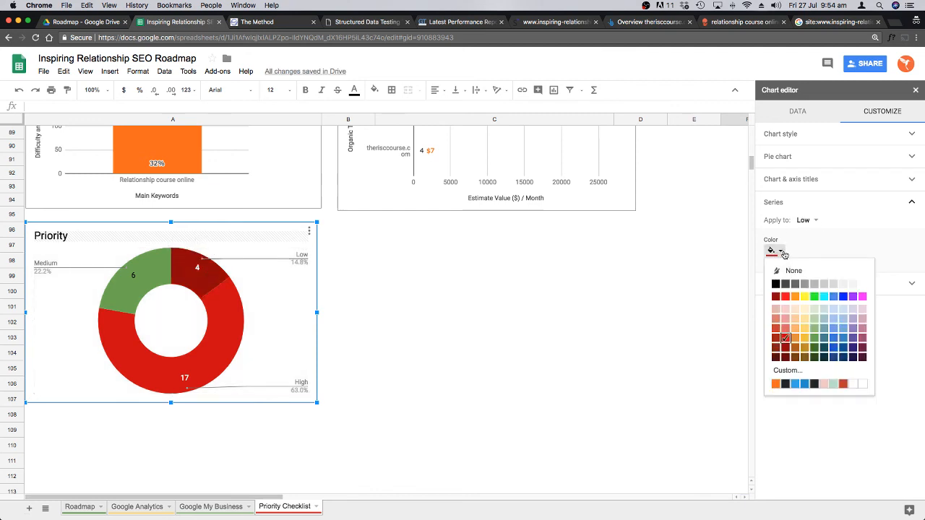
pyautogui.click(814, 347)
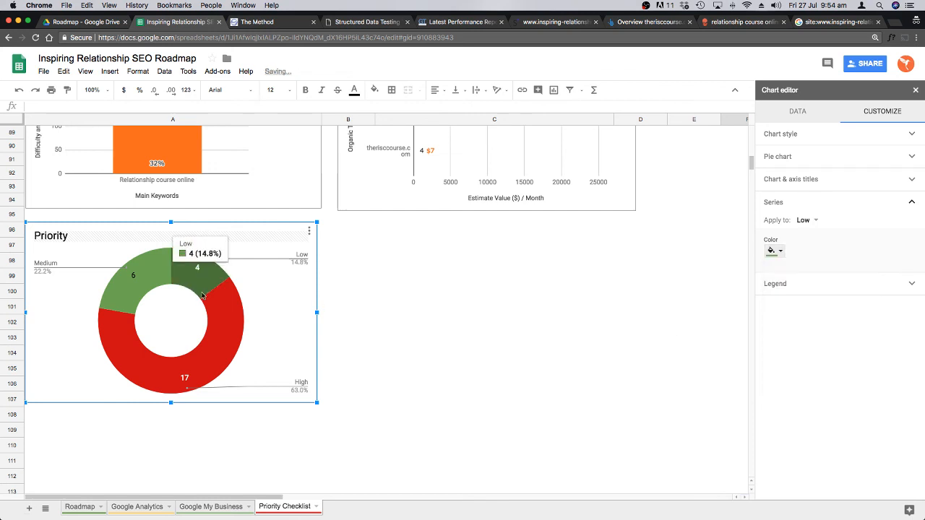
pyautogui.click(130, 285)
pyautogui.click(780, 252)
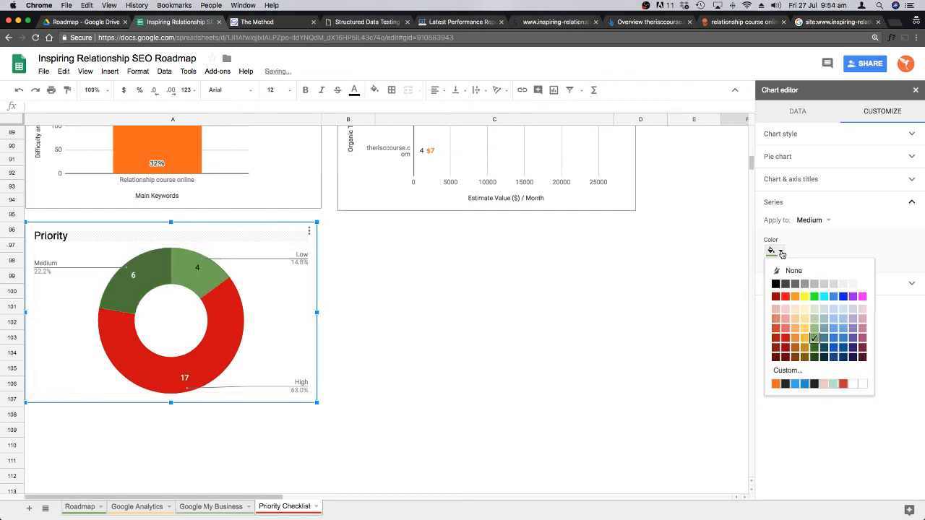
pyautogui.click(797, 343)
pyautogui.click(438, 344)
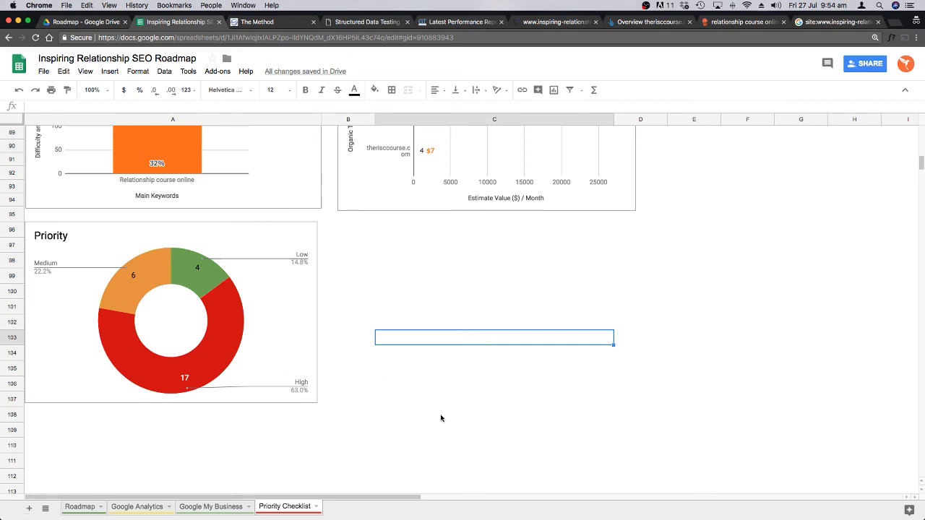
# Step: Enter "SEO Score 20%" in cell A109 below the Priority chart
pyautogui.scroll(-3, 410, 404)
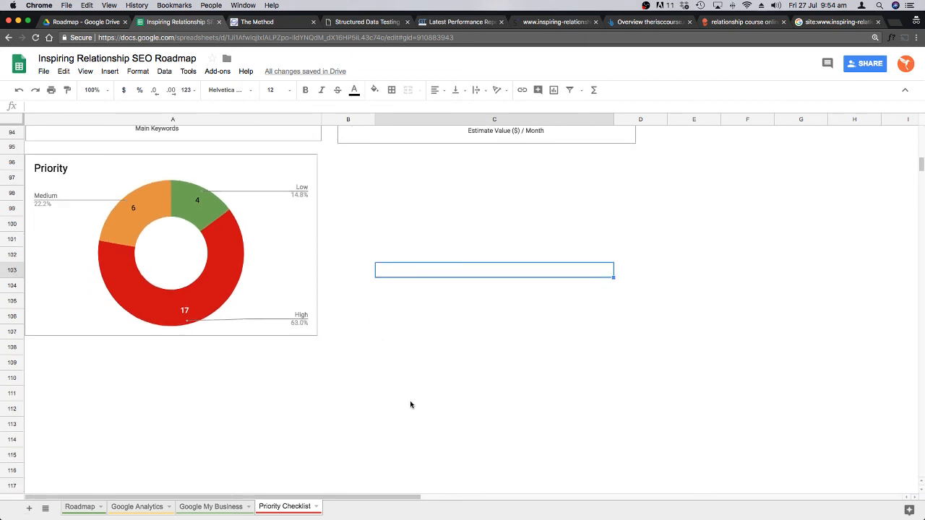
pyautogui.scroll(-3, 410, 404)
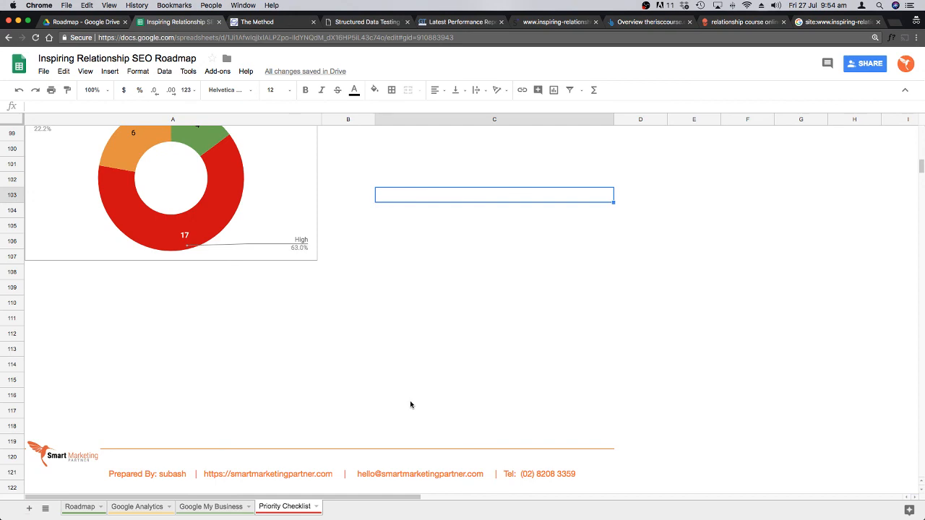
pyautogui.scroll(15, 410, 405)
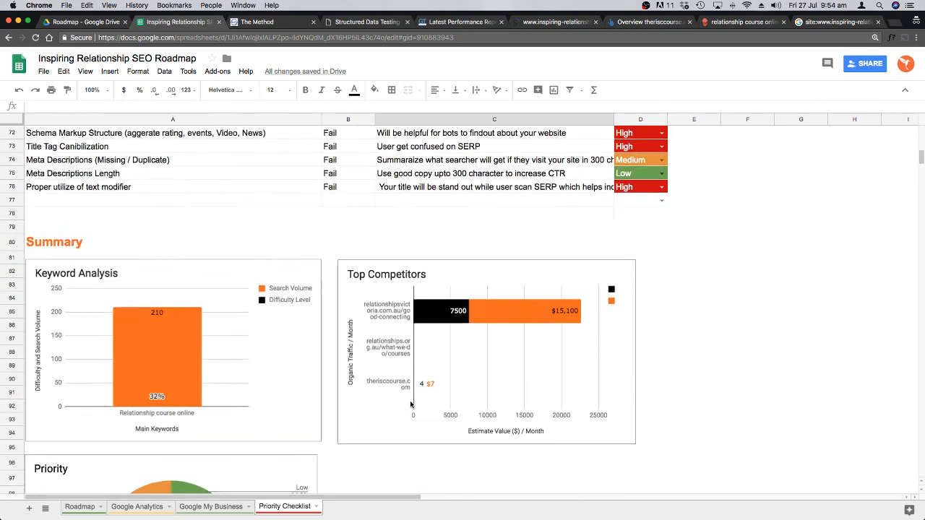
pyautogui.scroll(2, 410, 404)
pyautogui.scroll(-10, 411, 404)
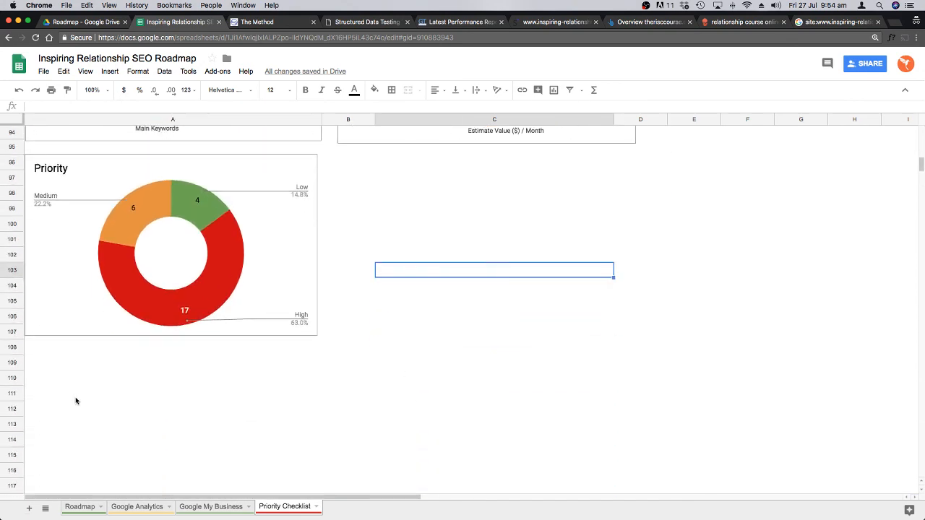
pyautogui.click(106, 374)
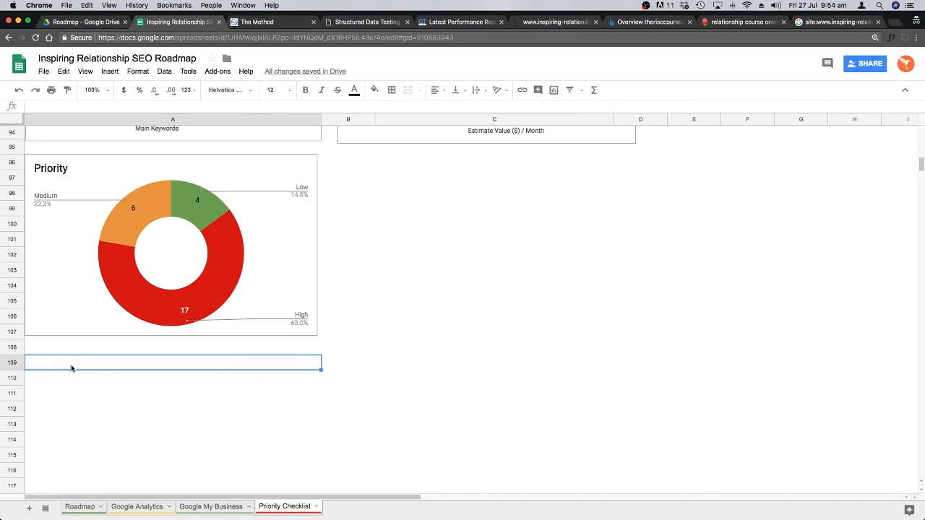
pyautogui.write('SE')
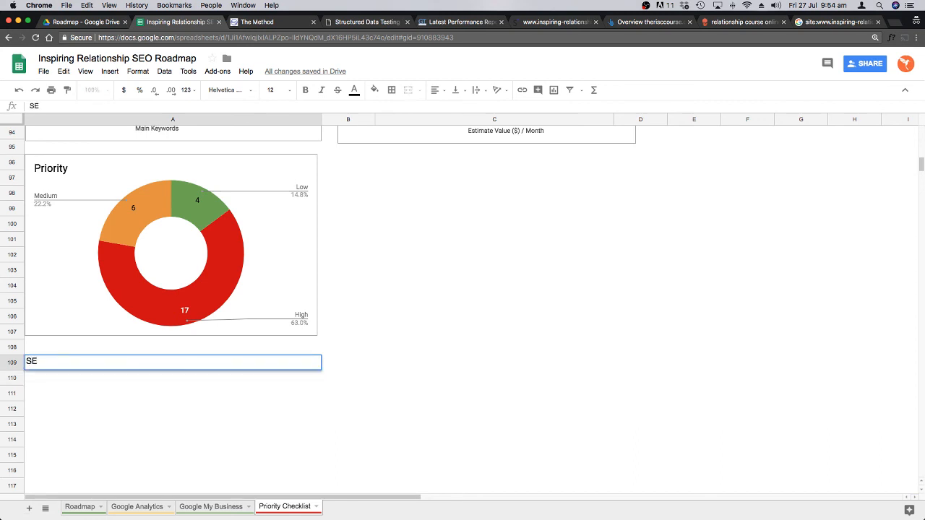
pyautogui.write('O Score')
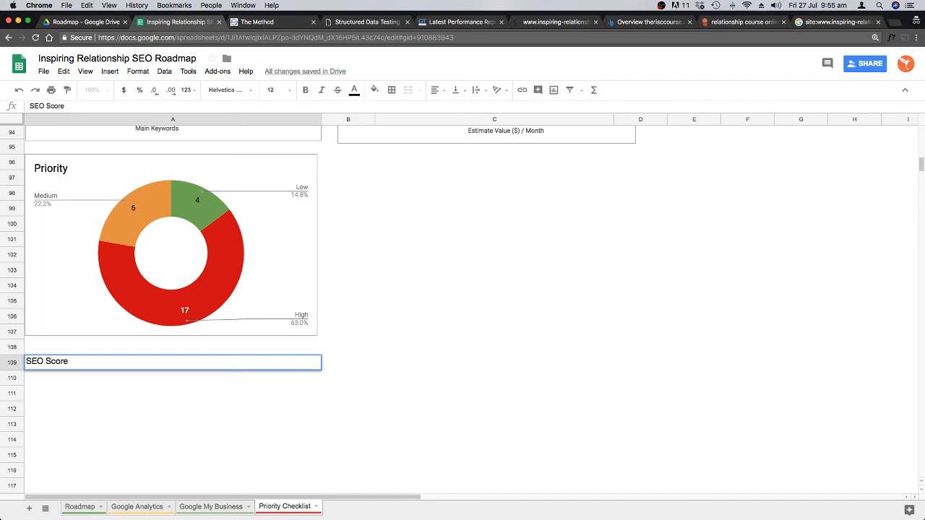
pyautogui.write('20%')
pyautogui.press('Return')
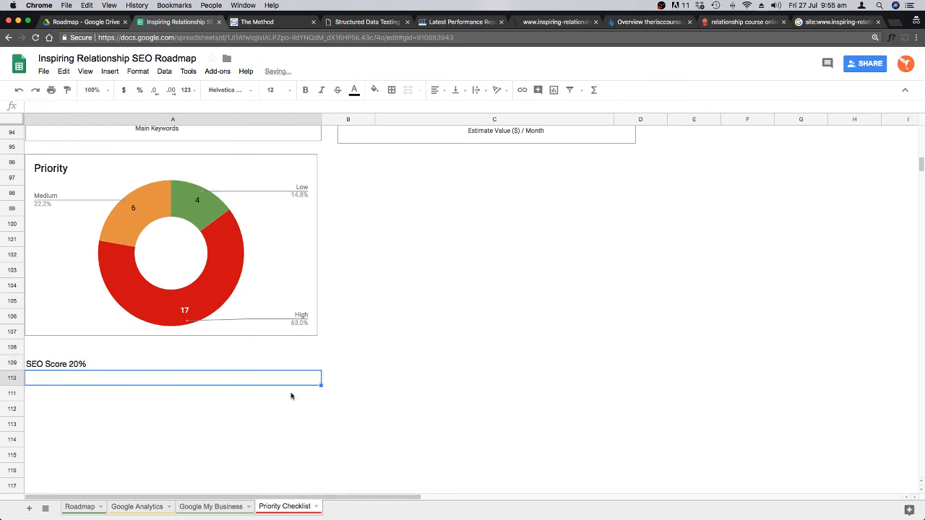
pyautogui.scroll(2, 401, 401)
pyautogui.scroll(5, 400, 401)
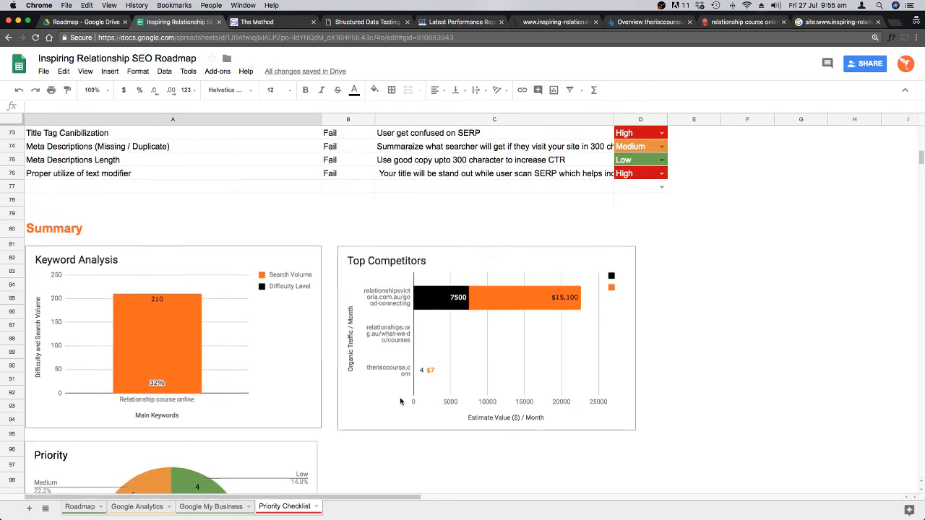
pyautogui.scroll(-8, 400, 402)
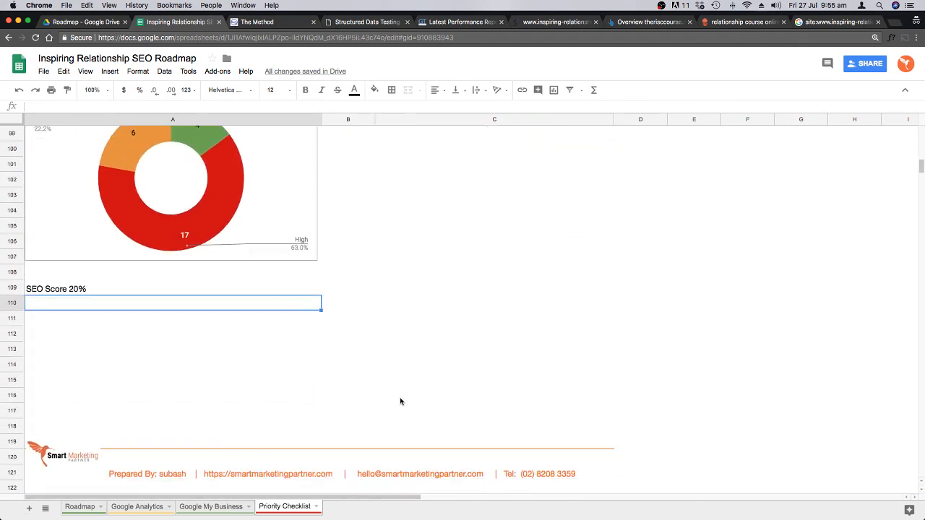